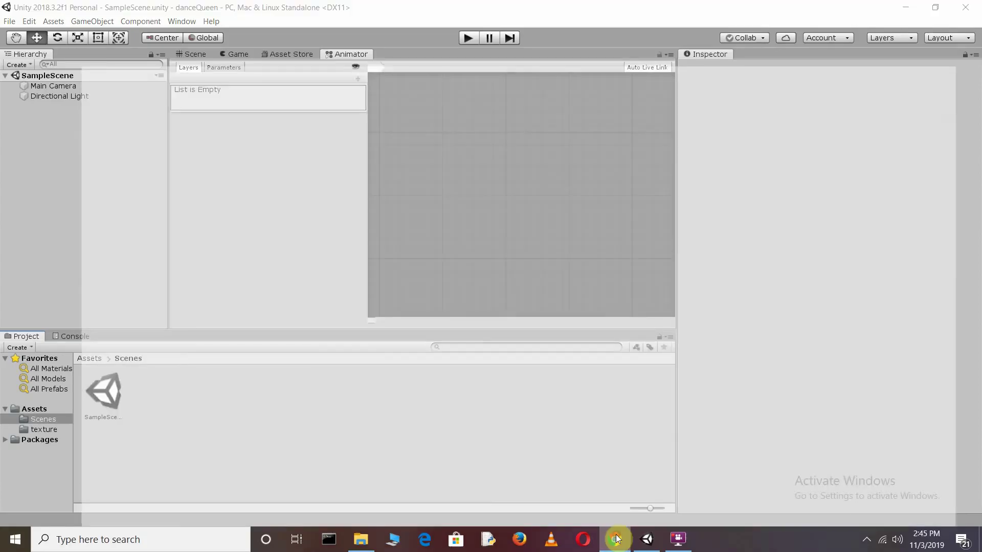
Step: Switch from Unity to Mixamo in Chrome, showing the CH34_NONPBR character
click(615, 538)
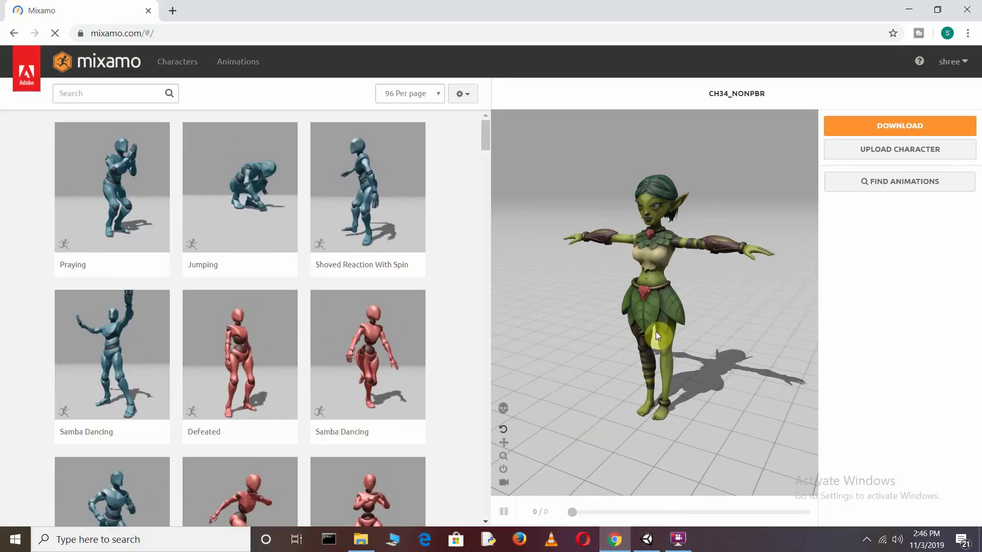
Step: Browse down the Mixamo character catalogue to its page controls
click(193, 62)
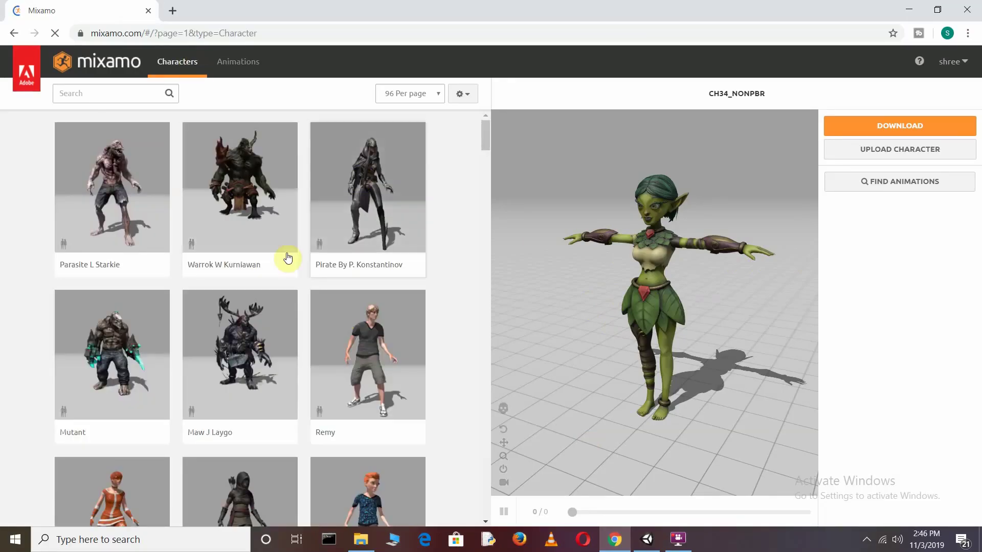
scroll(476, 265, down, 9)
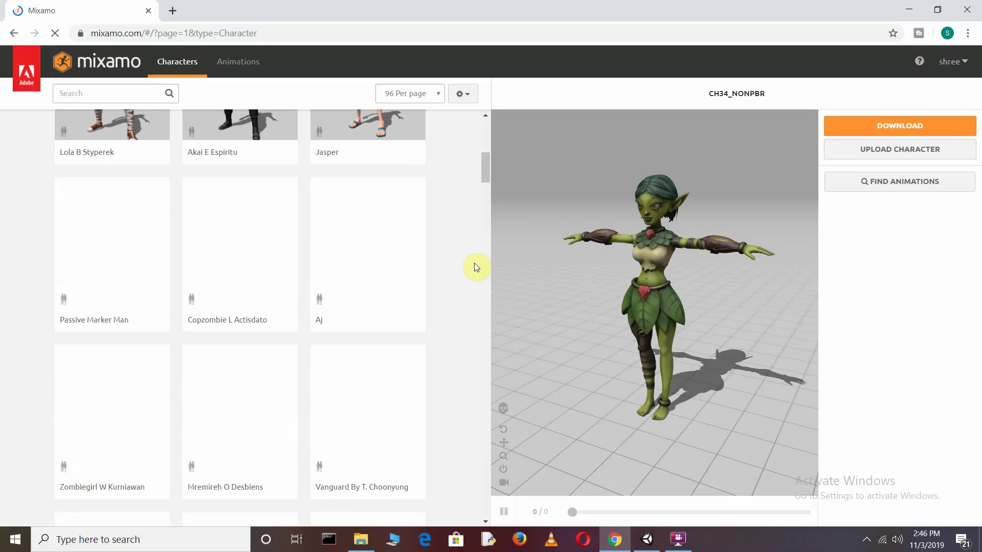
scroll(474, 262, down, 15)
scroll(438, 292, down, 1)
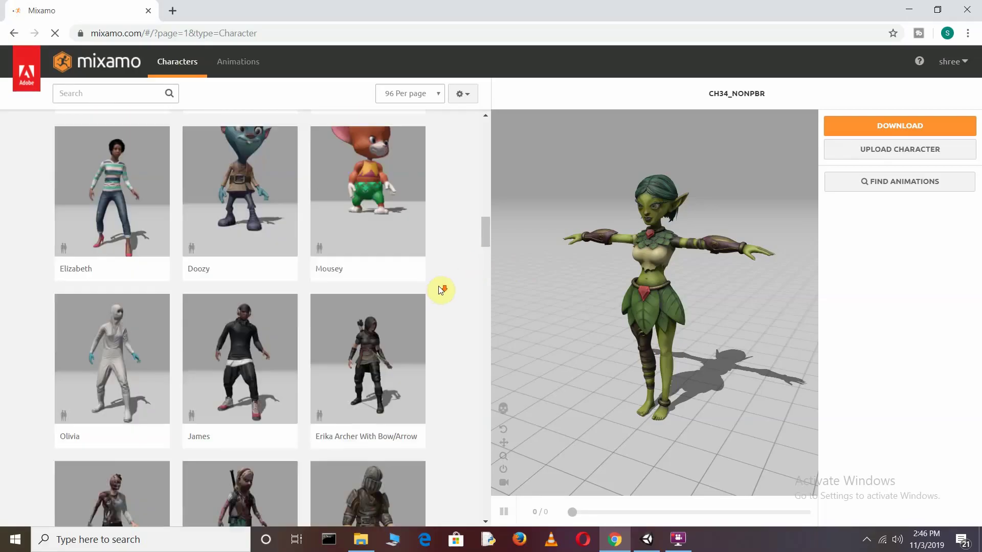
scroll(438, 292, down, 7)
scroll(439, 291, down, 5)
scroll(440, 291, down, 5)
scroll(440, 291, down, 4)
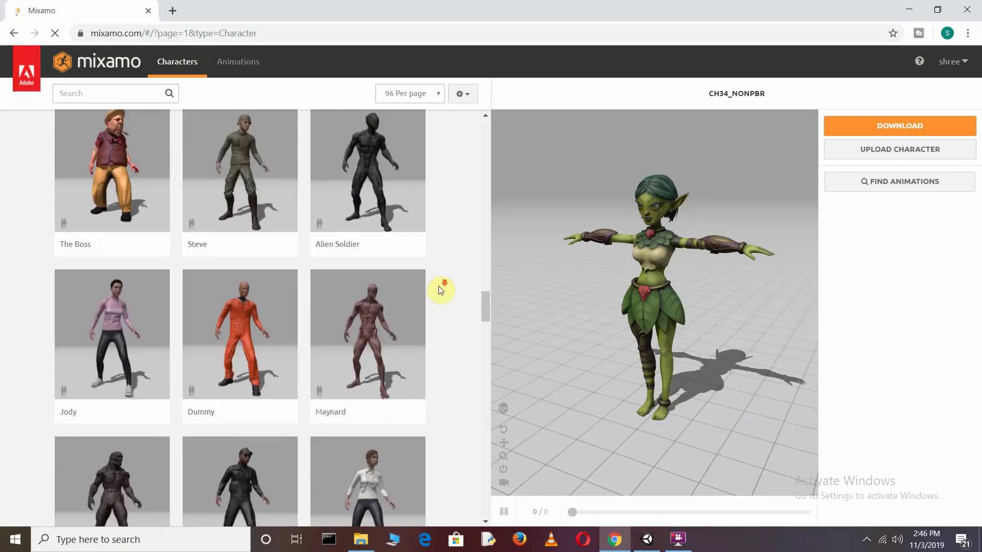
scroll(439, 290, down, 7)
scroll(440, 290, down, 6)
scroll(440, 290, down, 6)
scroll(440, 290, down, 6)
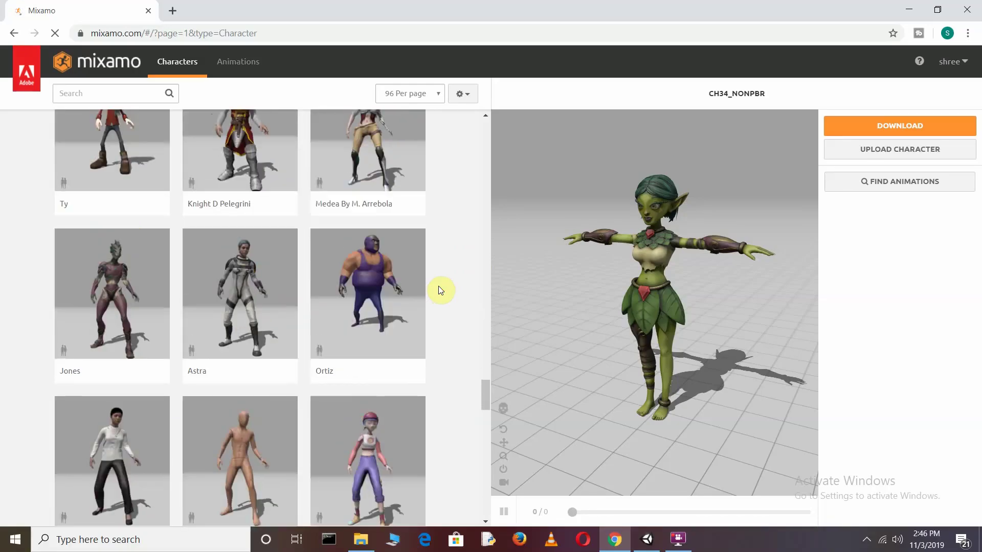
scroll(440, 290, down, 6)
scroll(440, 290, down, 6)
scroll(440, 291, down, 6)
scroll(441, 290, down, 5)
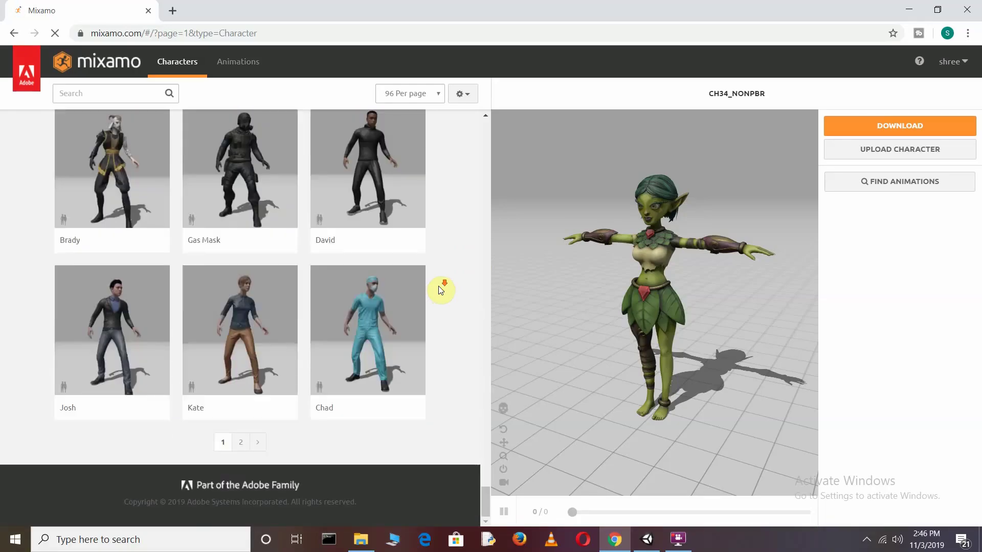
Step: On page 2 of the catalogue, load Jolleen as the preview character
click(242, 443)
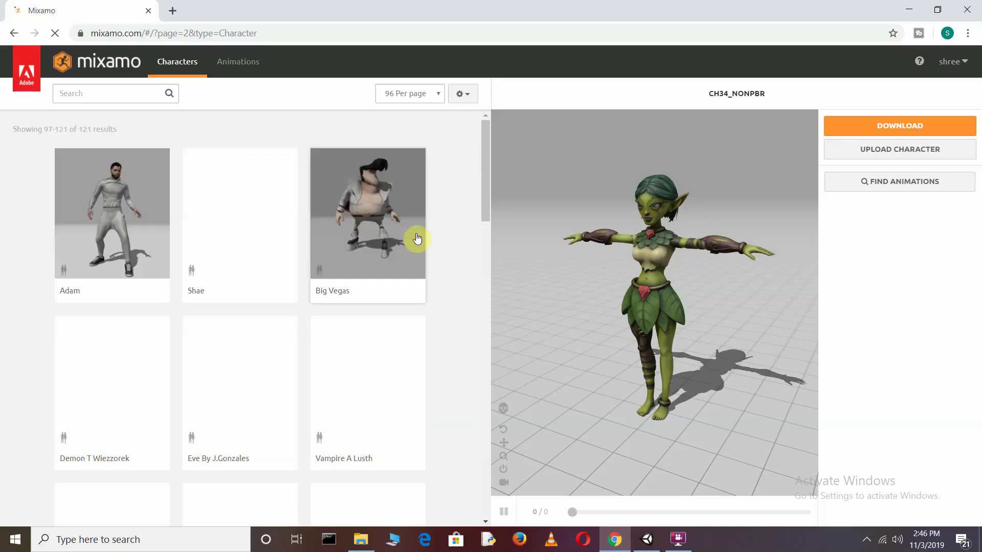
scroll(443, 233, down, 3)
scroll(444, 232, down, 3)
scroll(442, 229, down, 1)
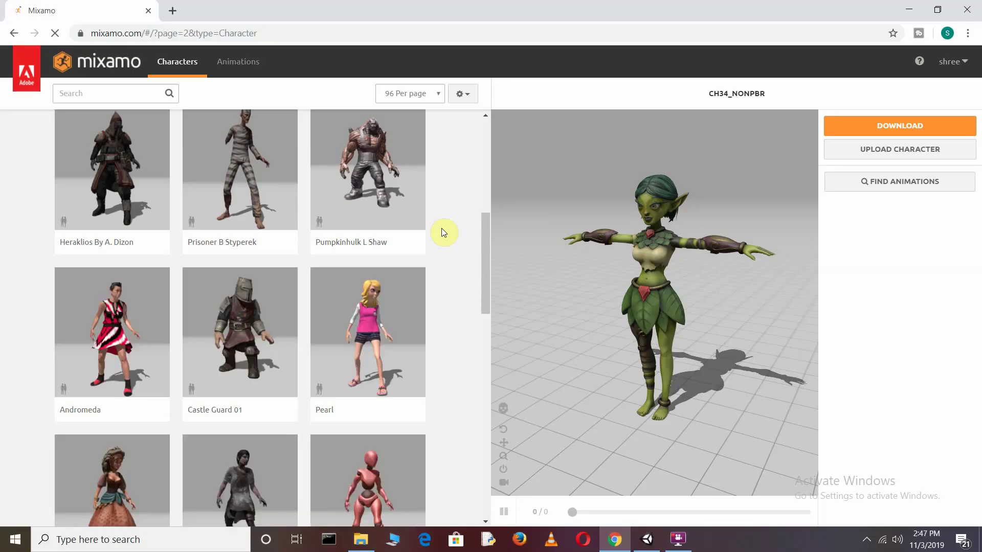
scroll(441, 228, down, 2)
scroll(441, 228, down, 4)
scroll(441, 228, down, 4)
scroll(204, 322, up, 2)
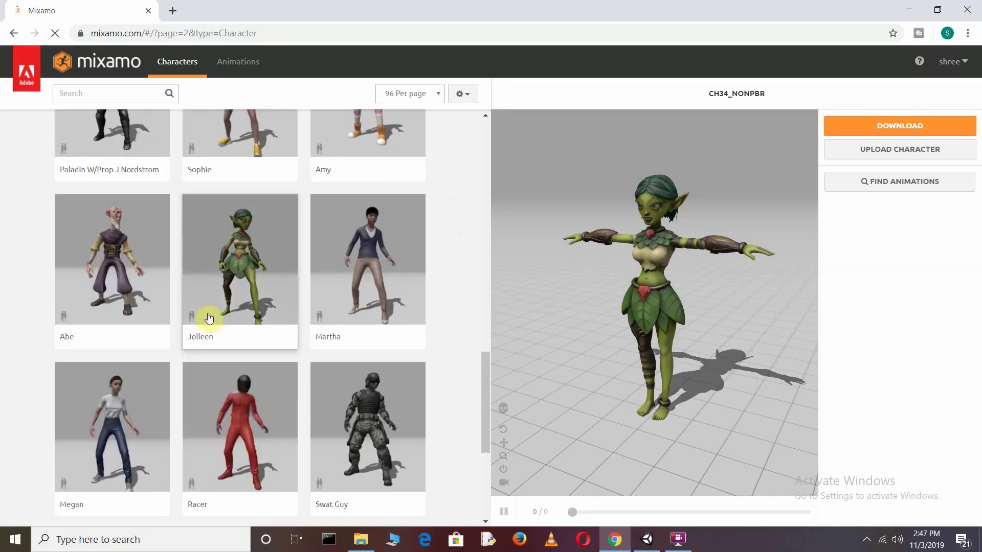
click(268, 261)
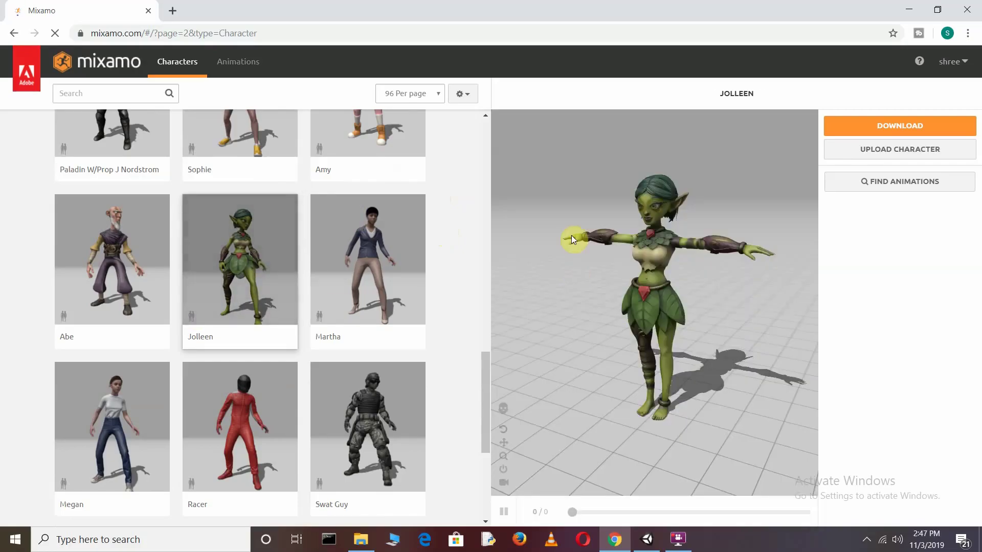
Step: Filter animations to the Dance genre and preview Samba Dancing, then Hip Hop Dancing, on Jolleen
click(253, 66)
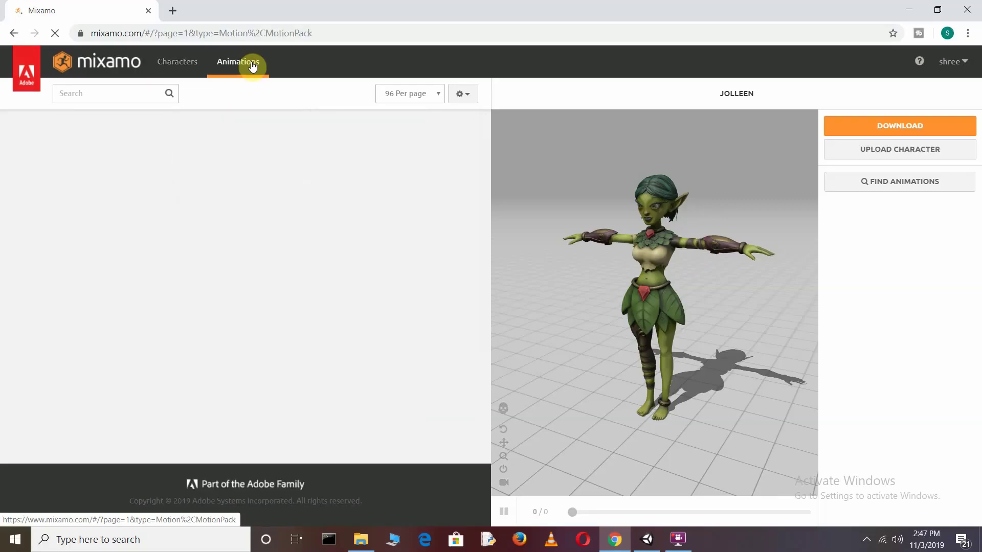
click(145, 92)
click(32, 190)
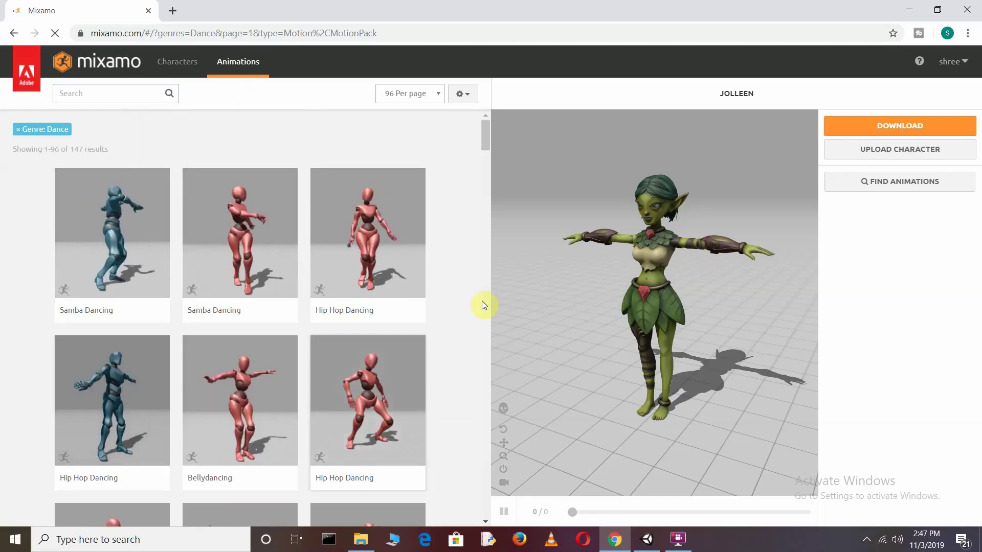
click(258, 244)
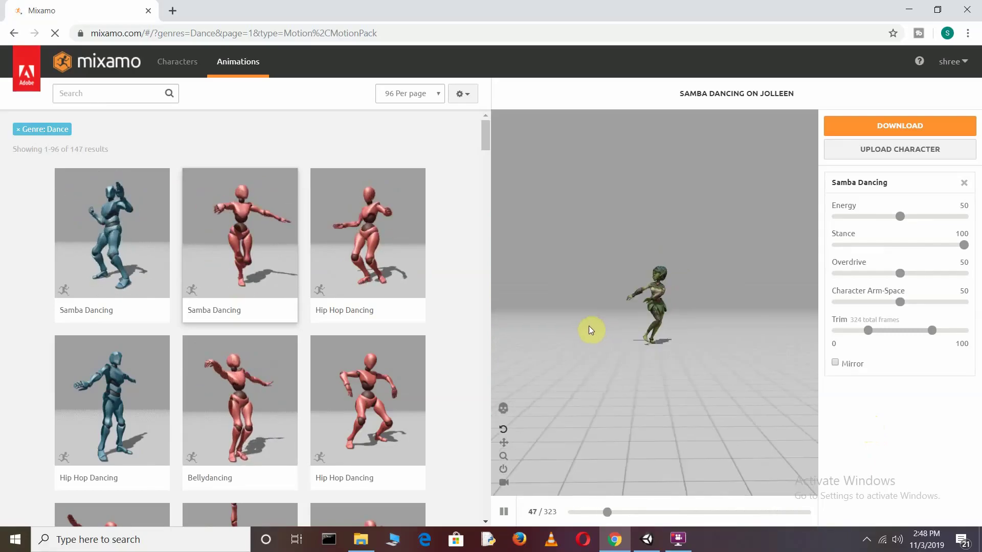
click(387, 258)
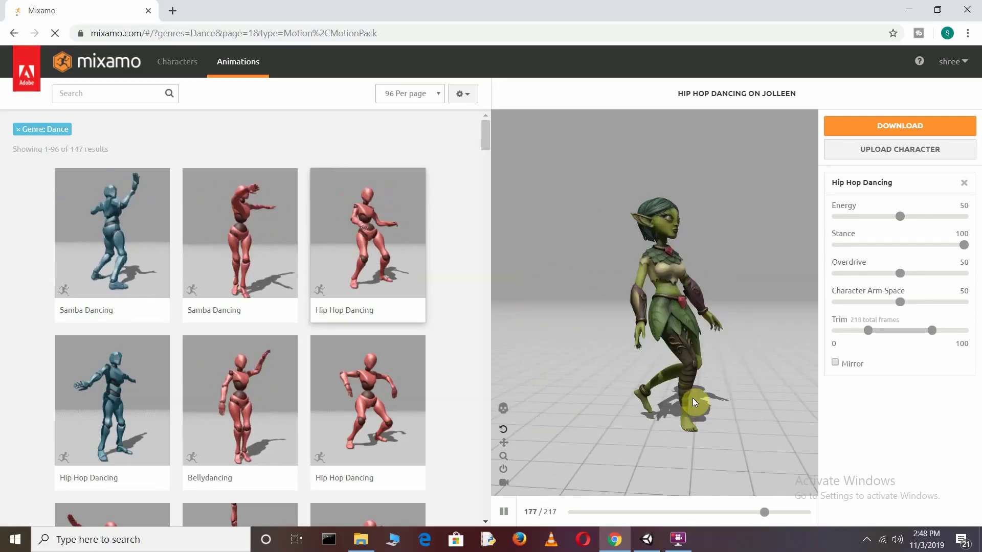
Step: Download Hip Hop Dancing as FBX for Unity at 60 fps with skin
click(904, 132)
click(357, 179)
click(358, 202)
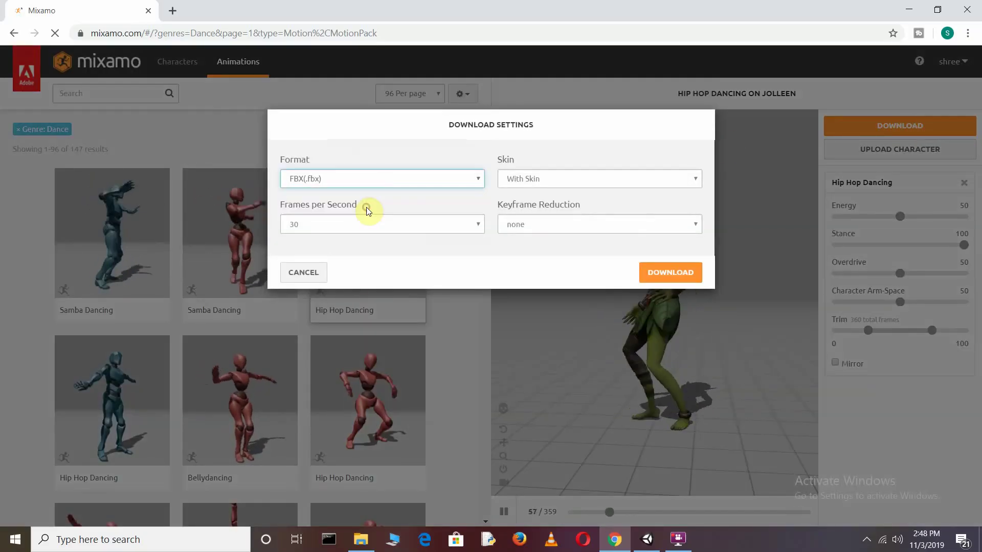
click(358, 225)
click(339, 247)
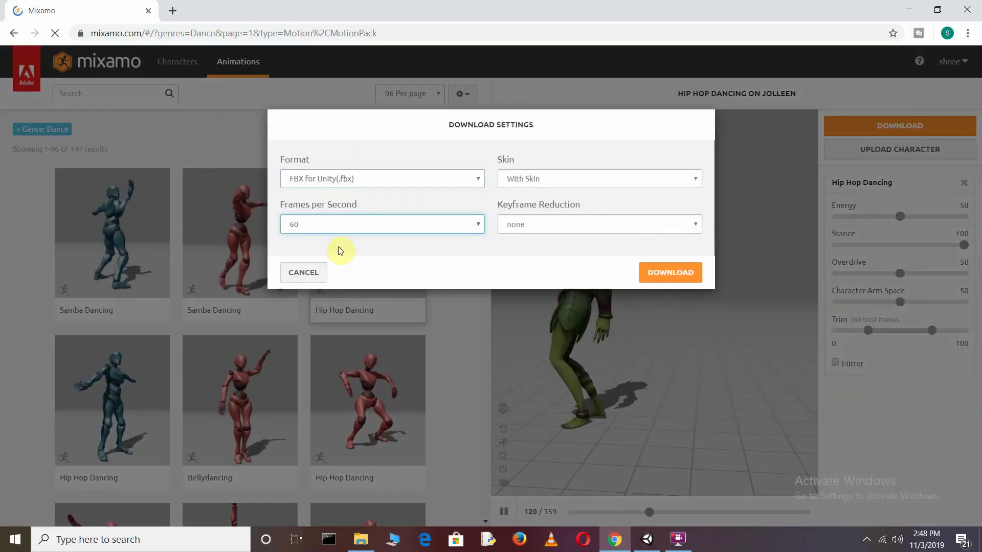
click(583, 178)
click(557, 193)
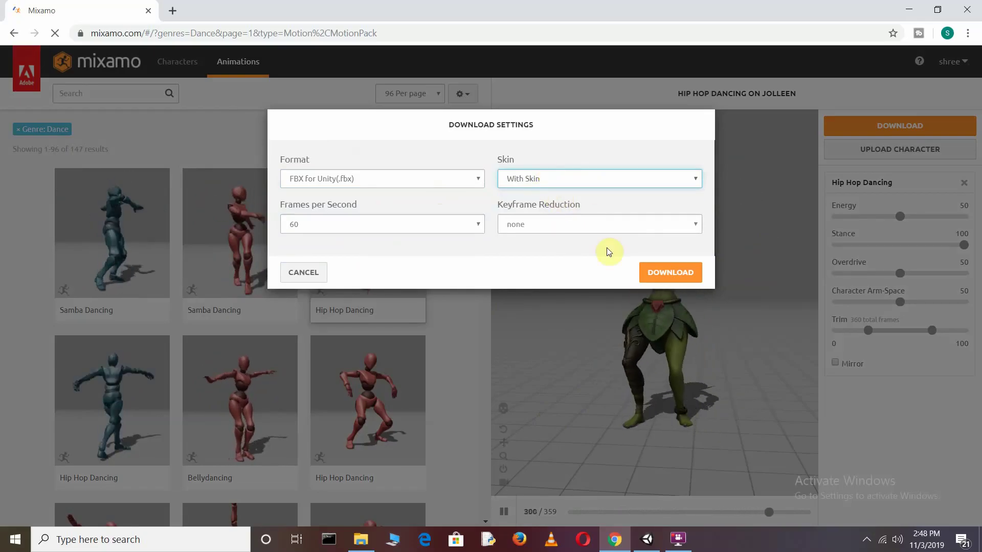
click(674, 272)
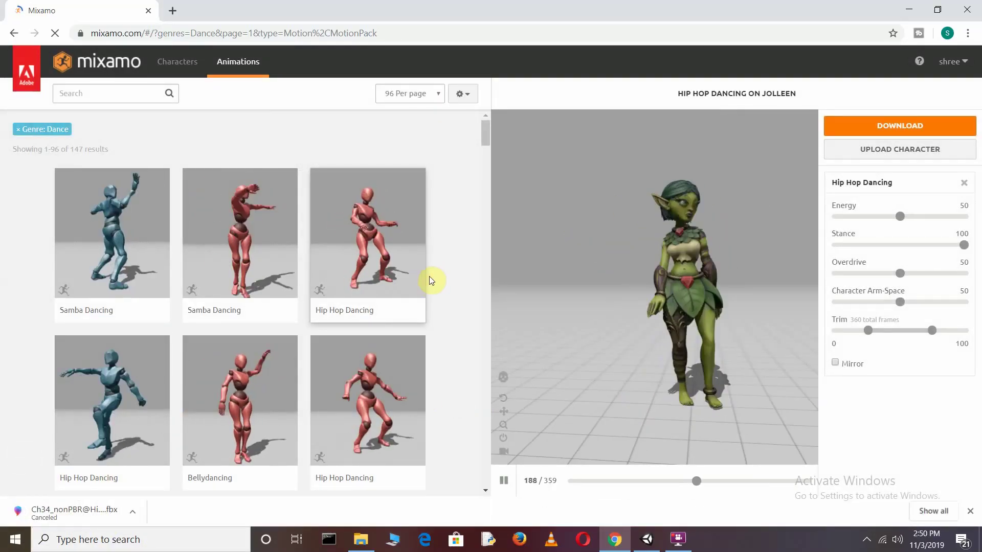
Step: Preview the Dancing animation on Jolleen, download it, and check the browser's download entries
scroll(431, 286, down, 5)
scroll(431, 291, down, 2)
scroll(430, 294, down, 2)
scroll(430, 294, up, 1)
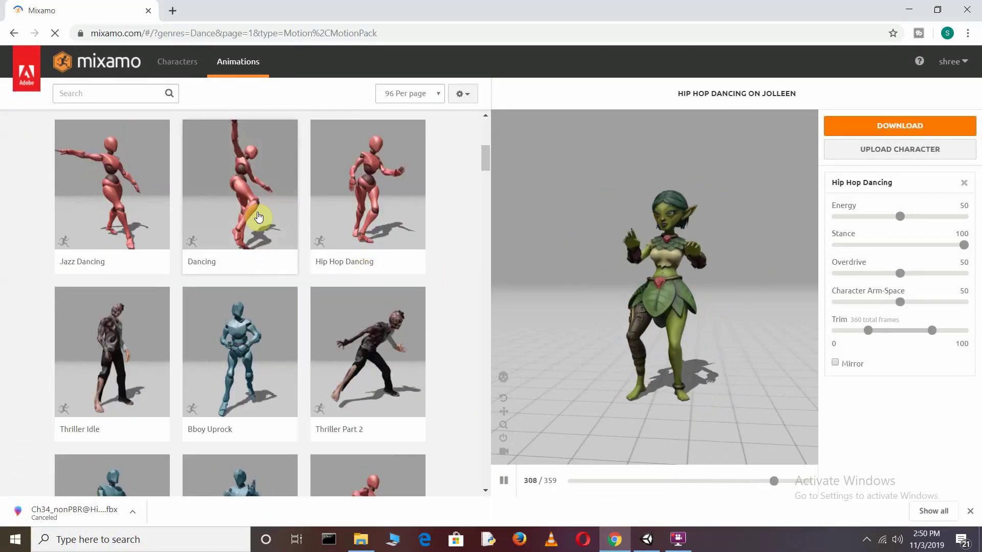
click(258, 220)
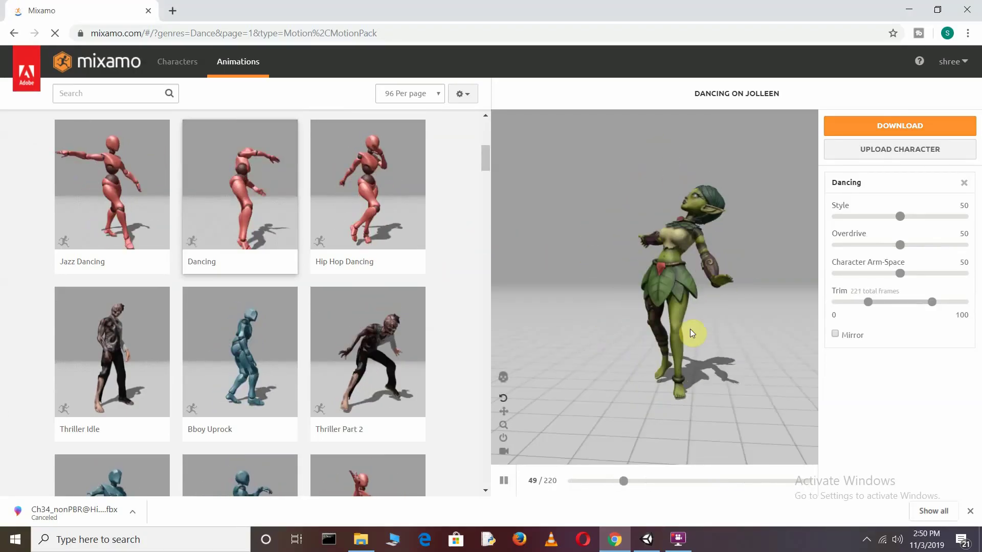
click(890, 126)
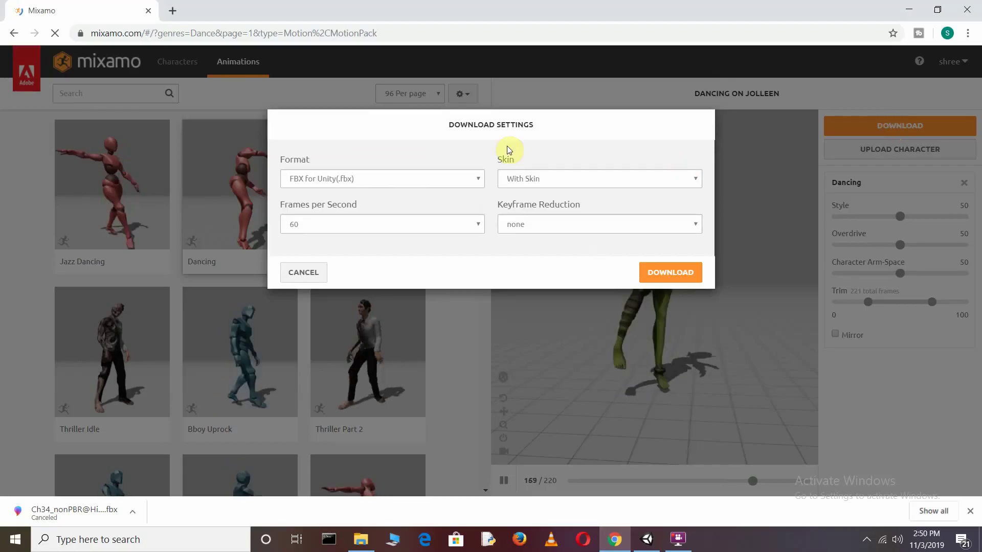
click(664, 271)
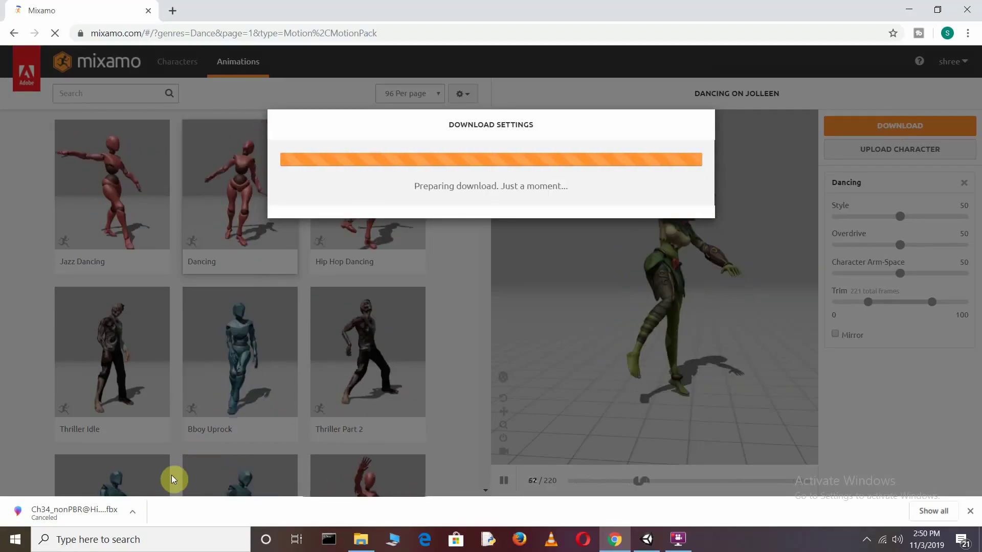
click(132, 517)
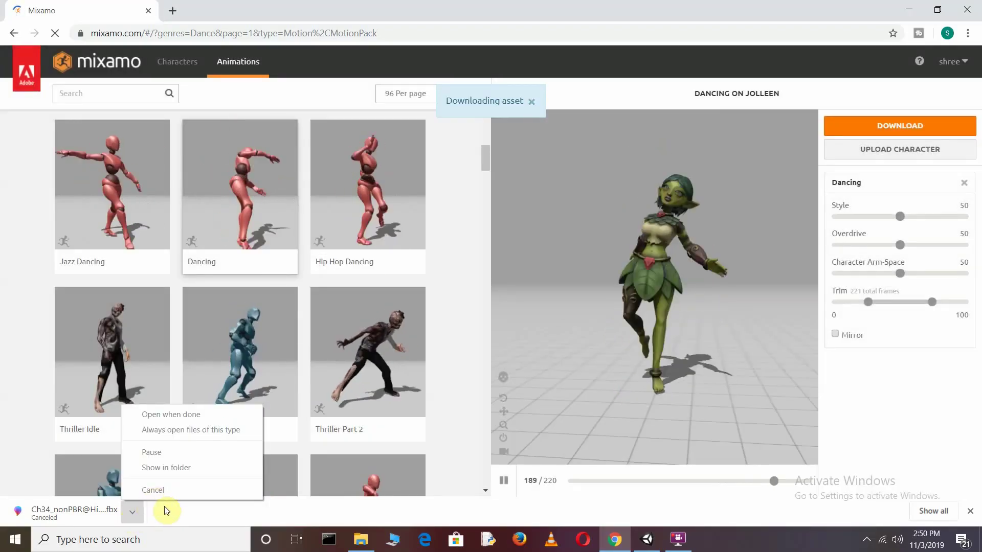
click(131, 513)
right_click(217, 514)
click(254, 505)
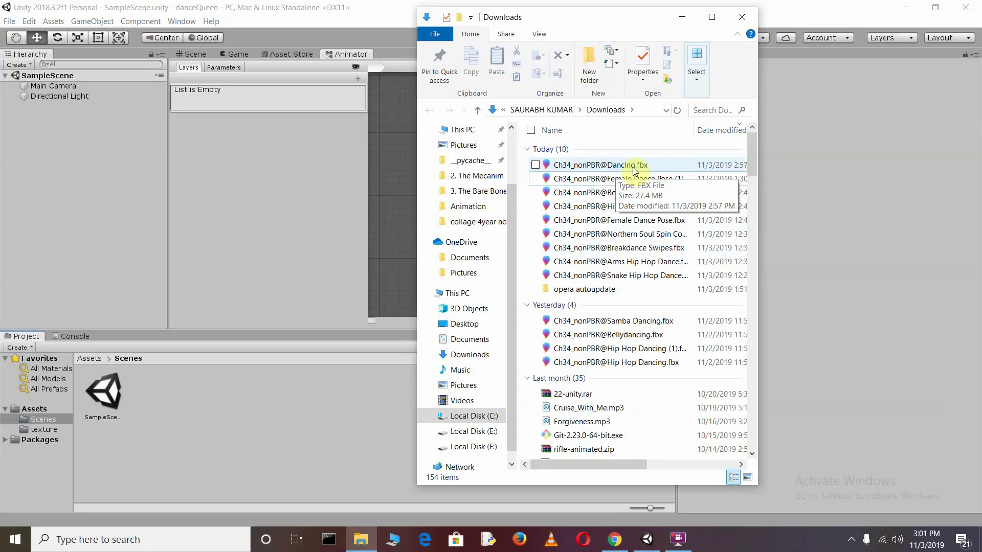
click(639, 165)
drag(648, 168, 321, 386)
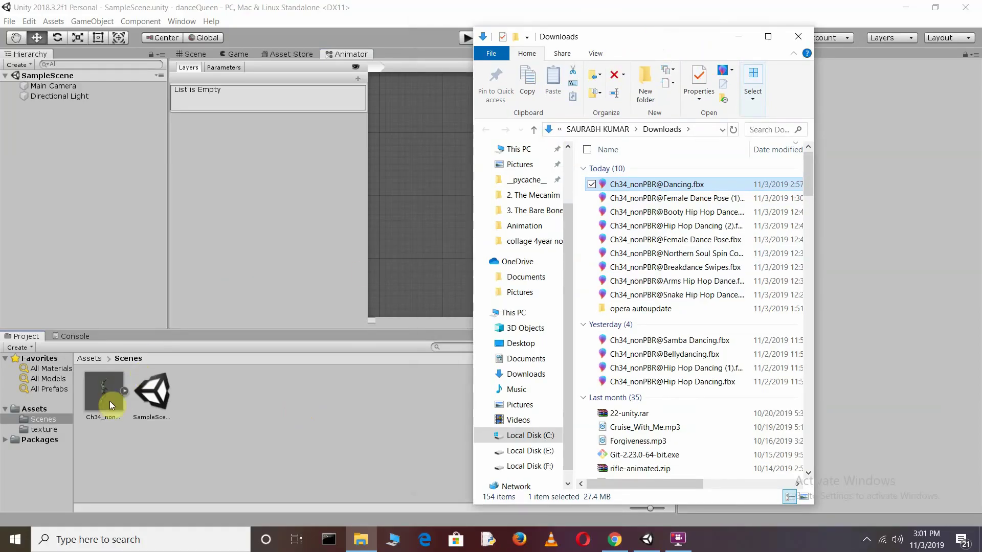
click(805, 44)
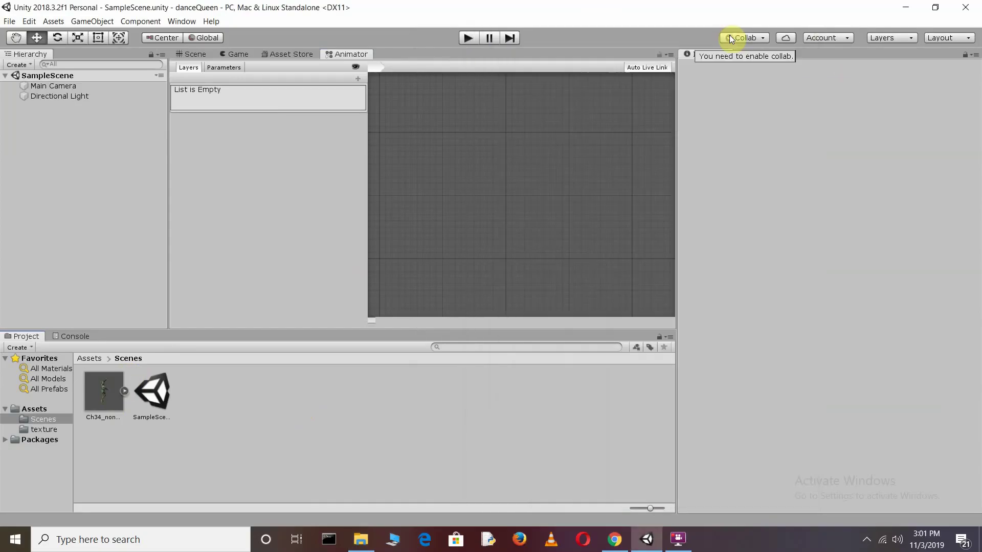
Step: Select the imported Dancing model and review its Rig and Animation import settings
click(113, 390)
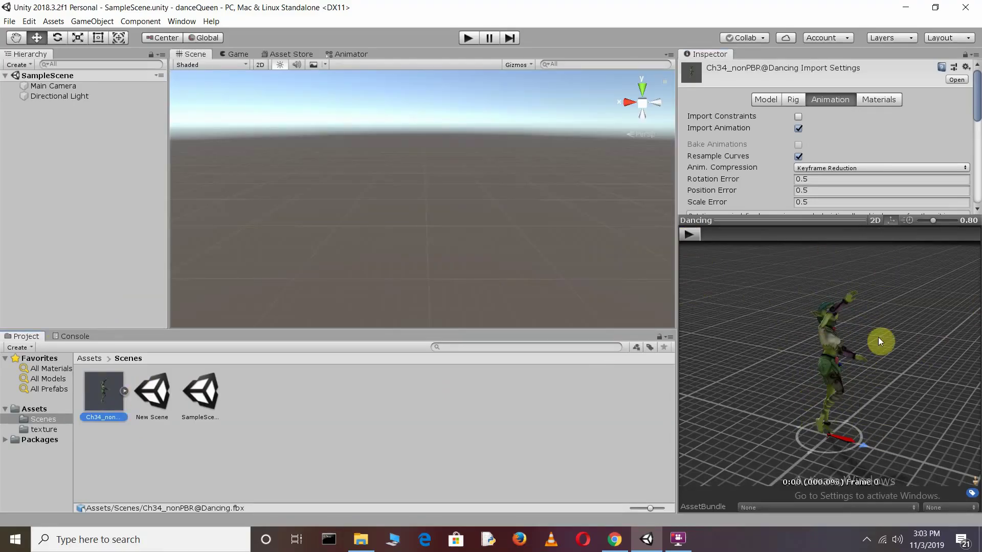
click(794, 100)
click(852, 118)
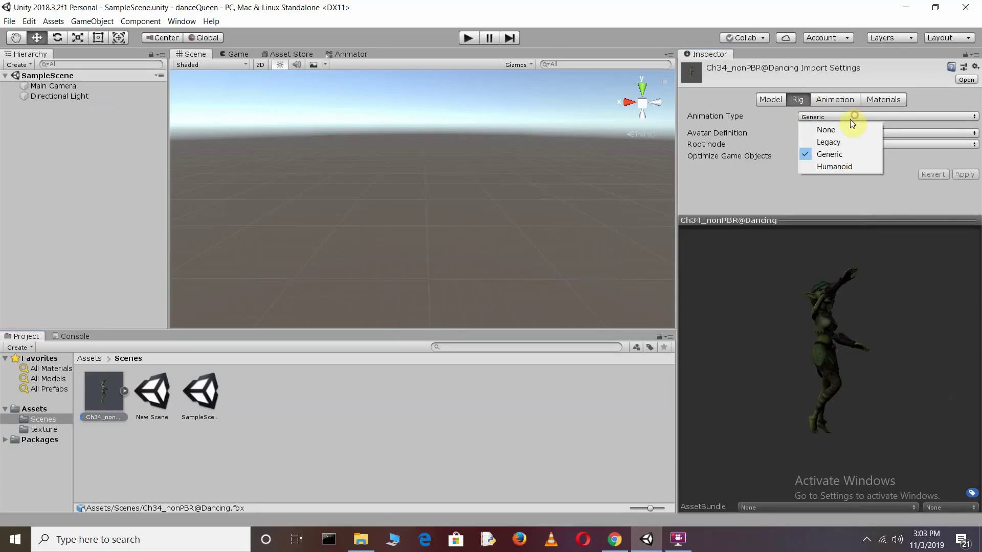
click(847, 153)
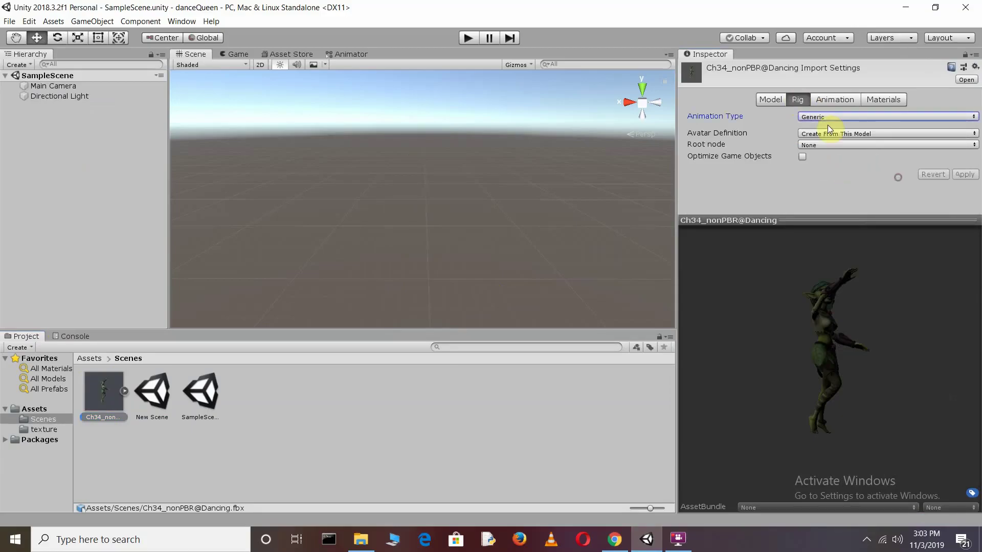
click(835, 99)
scroll(879, 154, down, 5)
scroll(873, 145, down, 5)
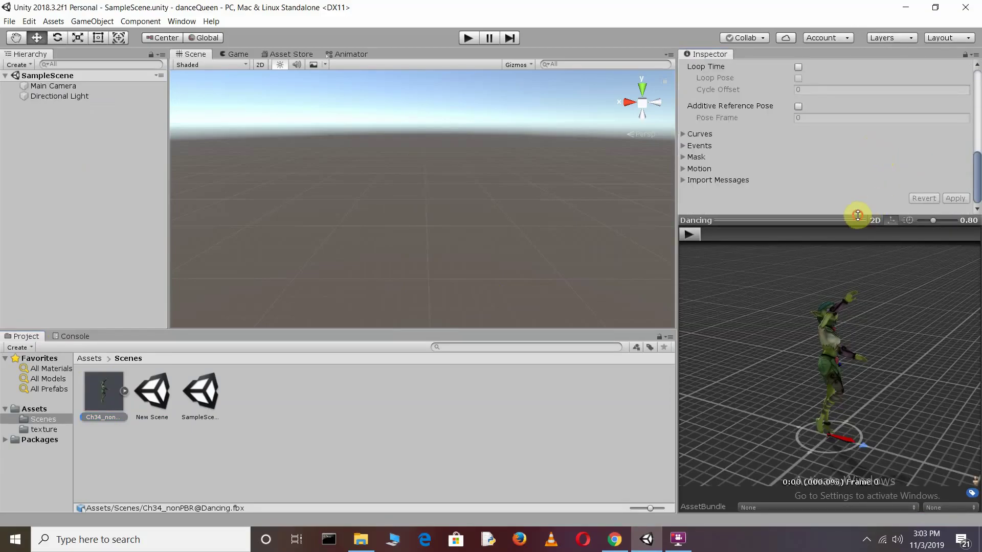
drag(858, 215, 864, 331)
scroll(875, 239, up, 5)
scroll(883, 225, down, 2)
scroll(890, 215, down, 3)
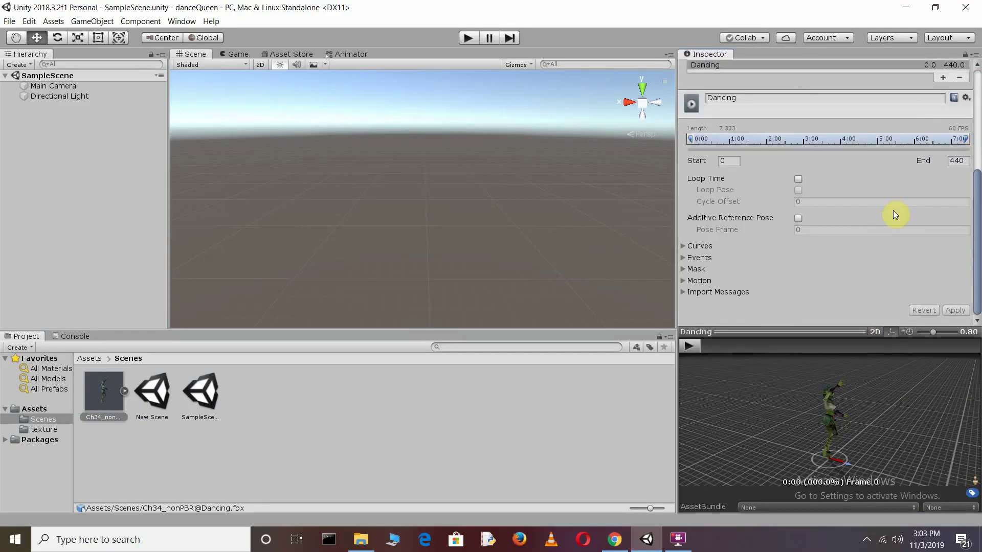
scroll(918, 266, up, 5)
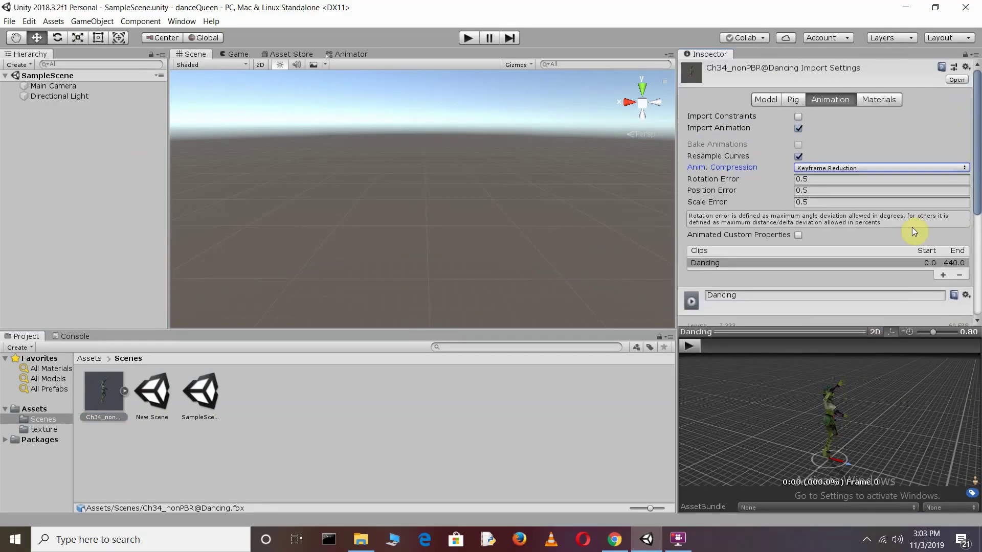
Step: Play the Dancing clip in an enlarged preview, then view the Materials settings
click(688, 347)
drag(804, 331, 803, 251)
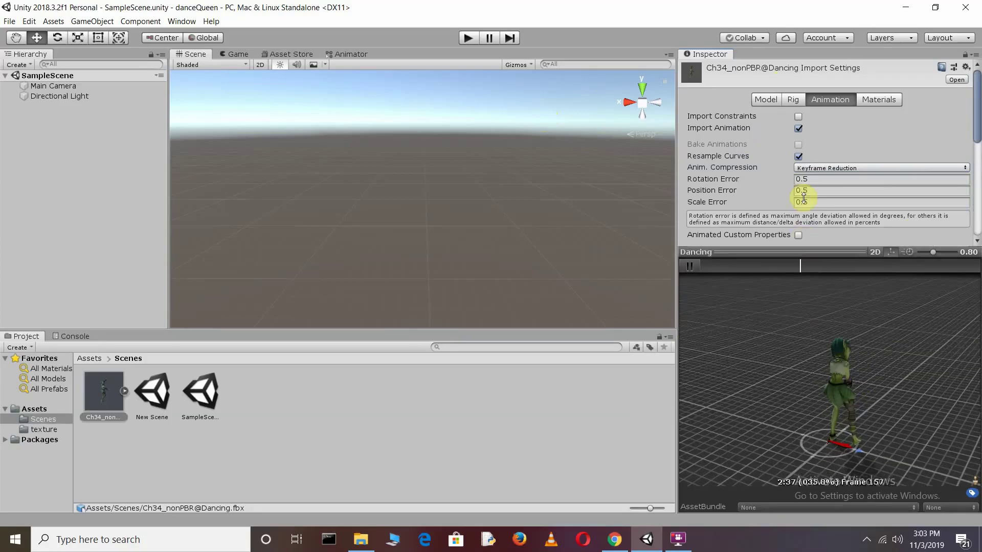
mouse_move(804, 198)
mouse_down()
mouse_move(804, 189)
mouse_move(833, 312)
mouse_up()
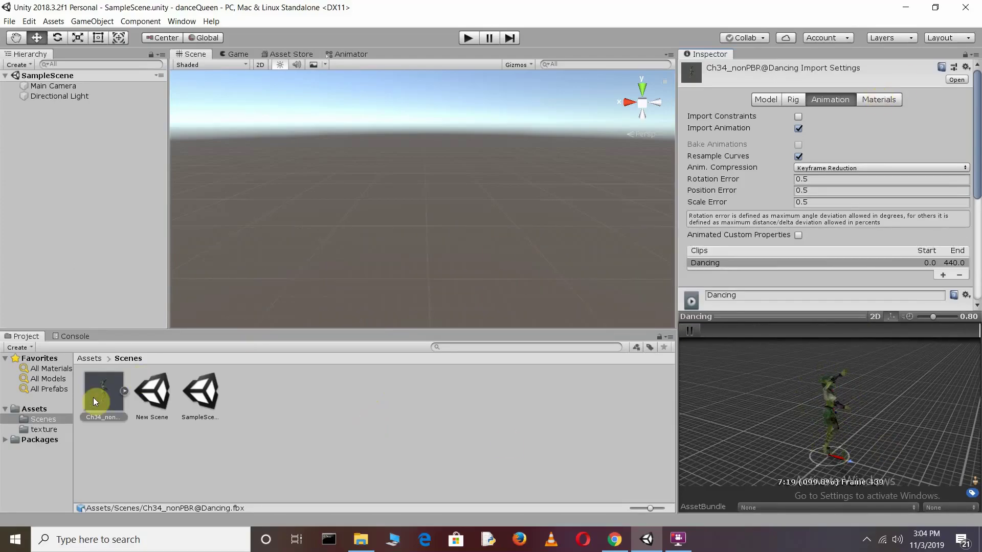
click(875, 102)
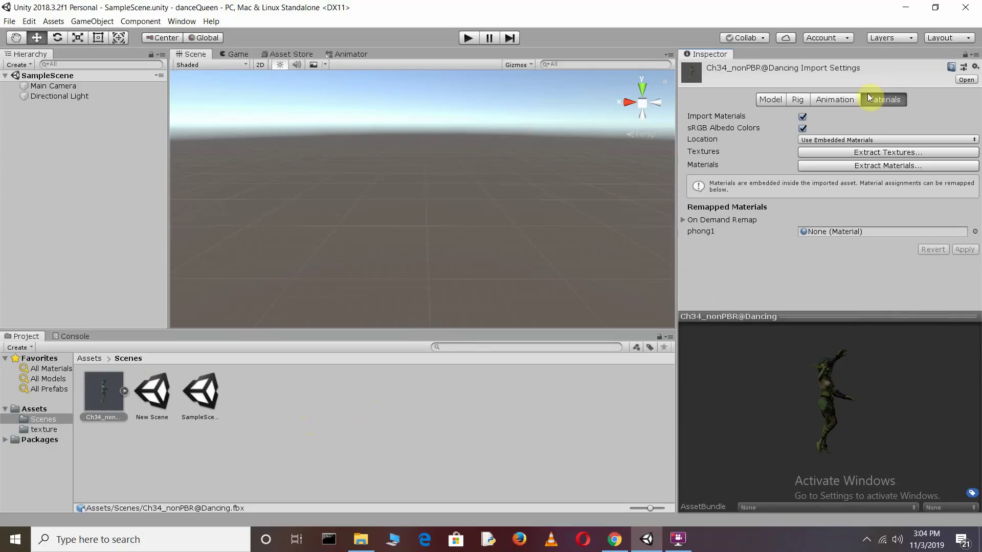
Step: Try extracting textures, dismiss the invalid folder name warning, and cancel the folder chooser
click(881, 152)
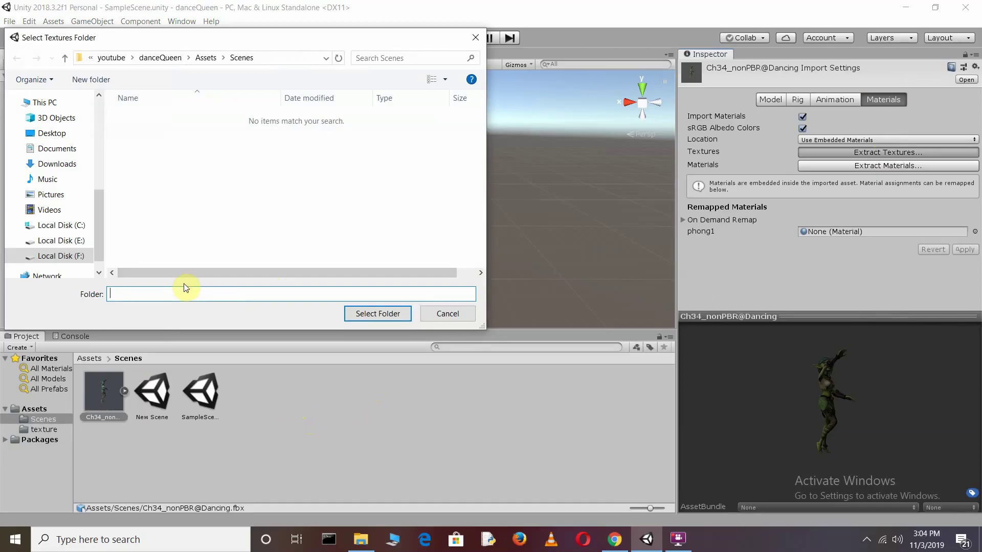
click(235, 59)
text(new)
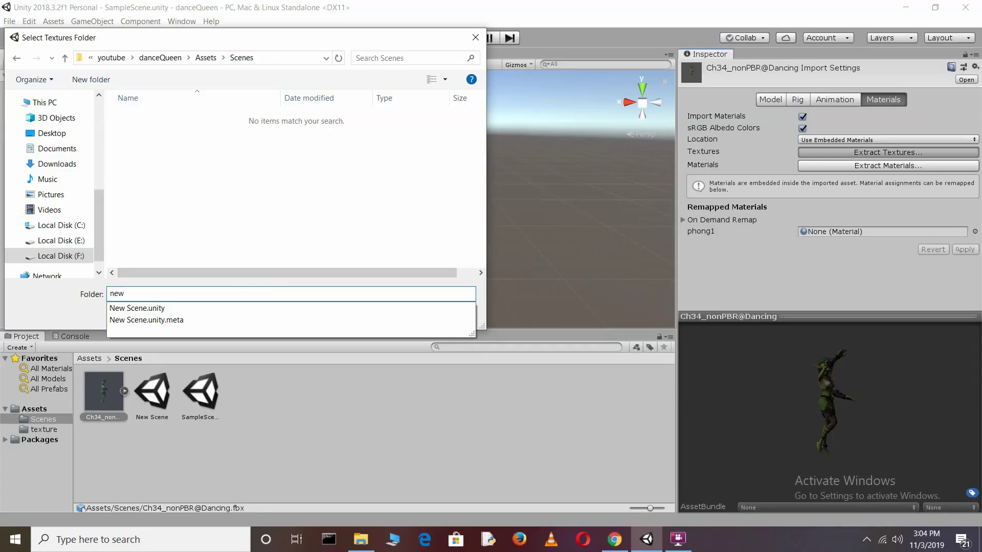
click(172, 310)
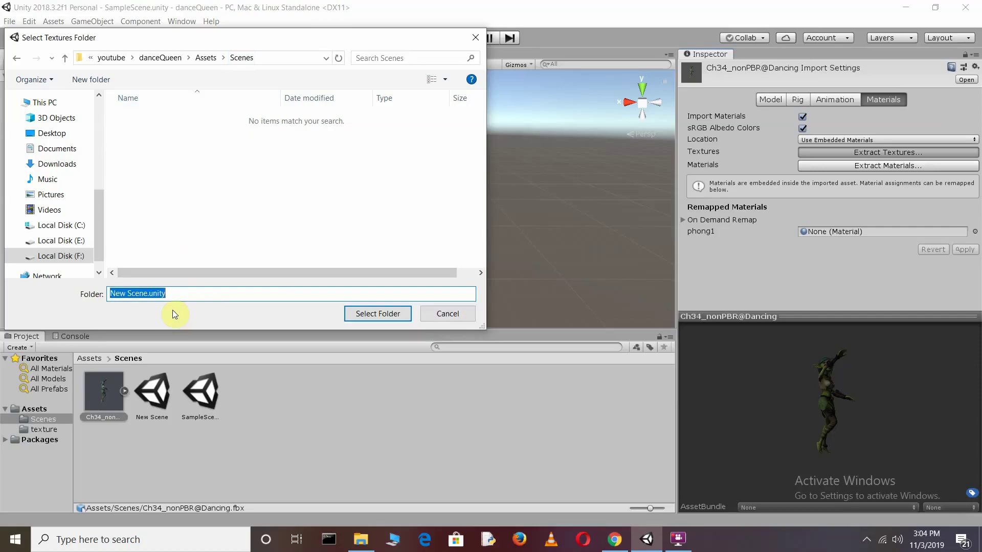
click(366, 318)
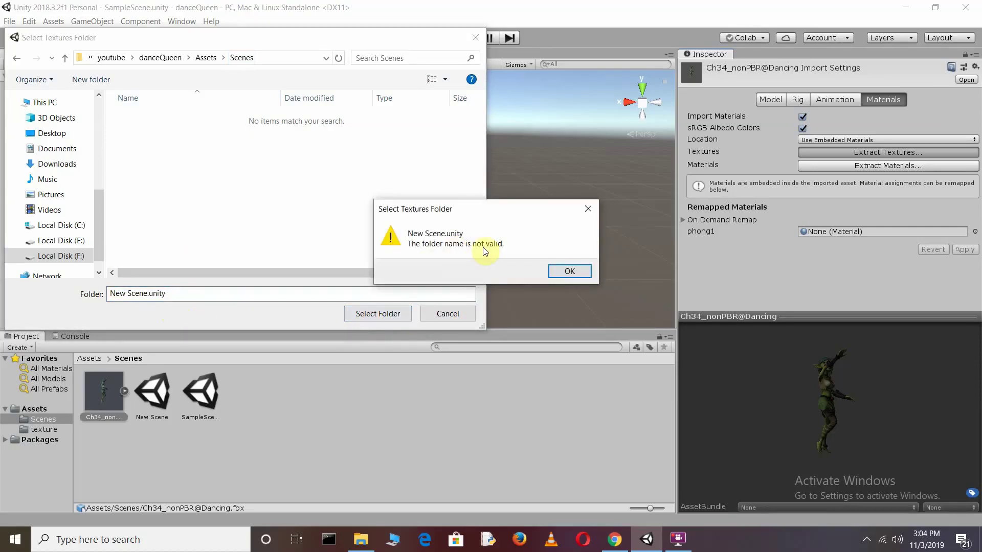
click(566, 271)
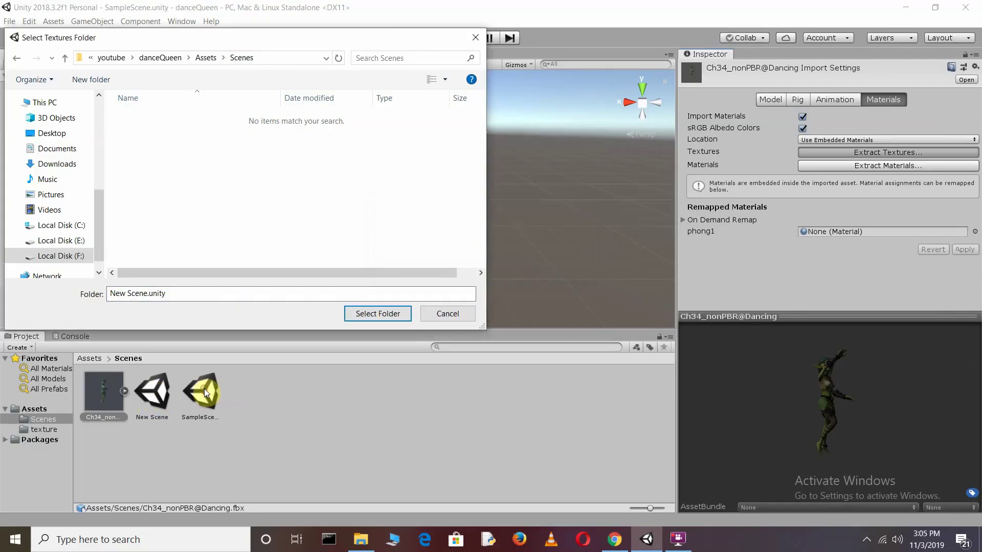
click(481, 37)
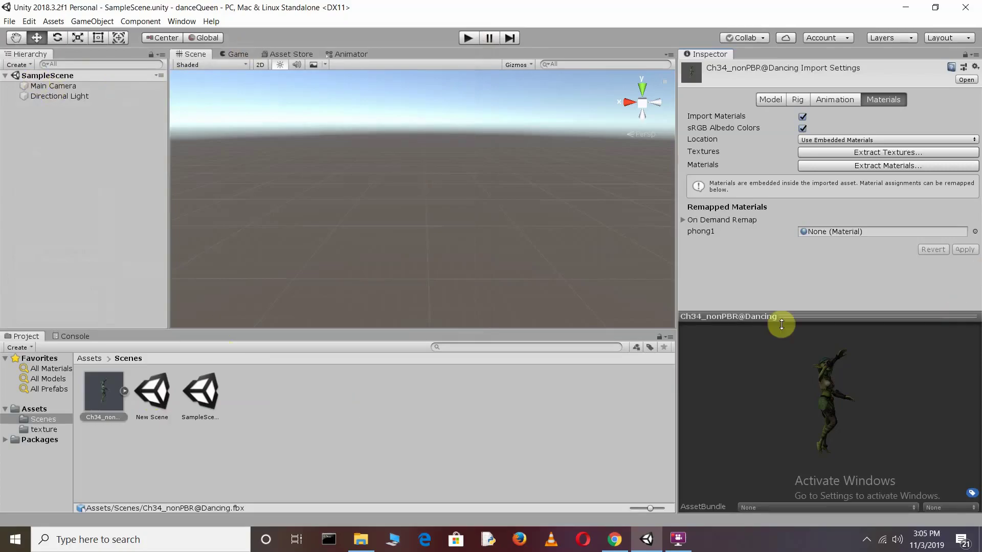
Step: After a failed tex1 folder attempt, extract the textures into Assets/Scenes
click(876, 152)
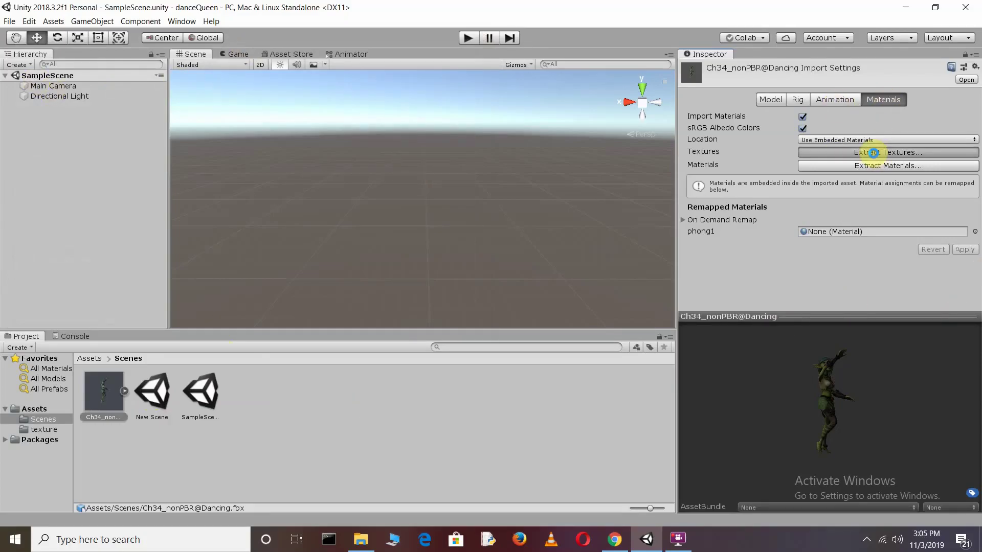
click(204, 59)
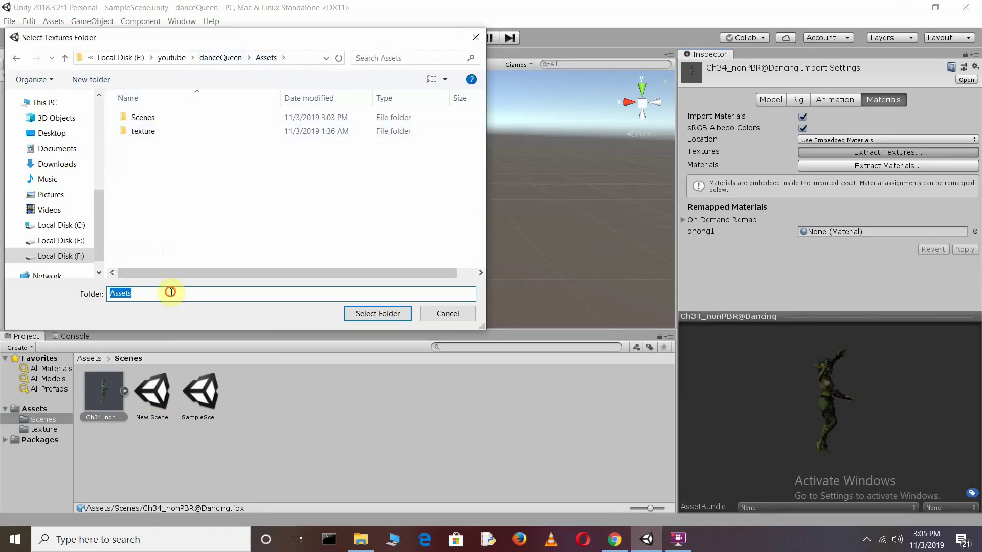
text(tex)
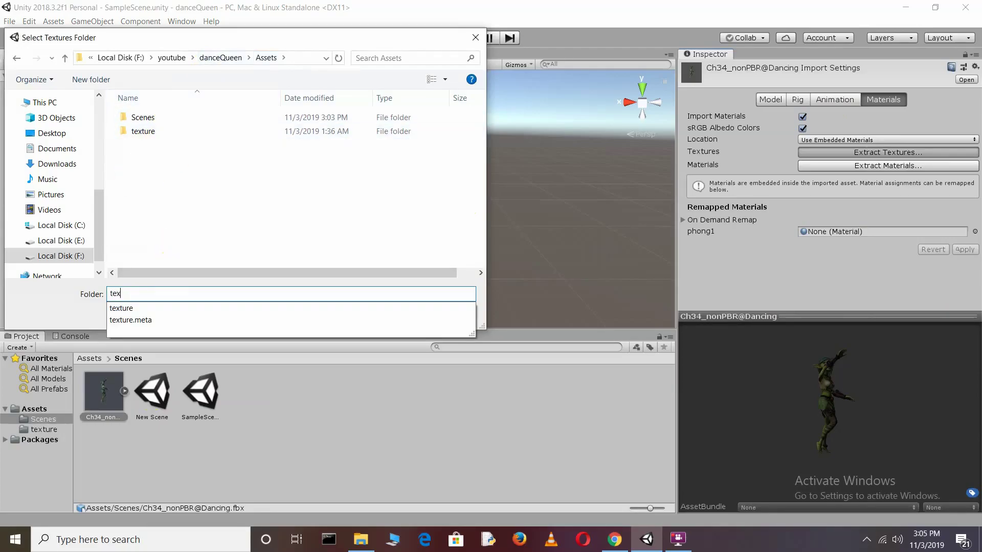
text(1)
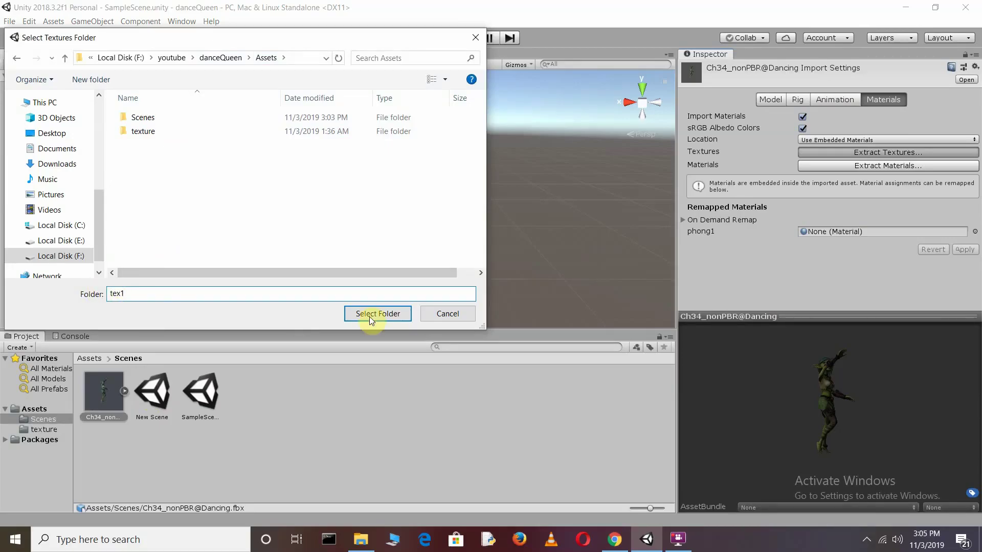
click(371, 317)
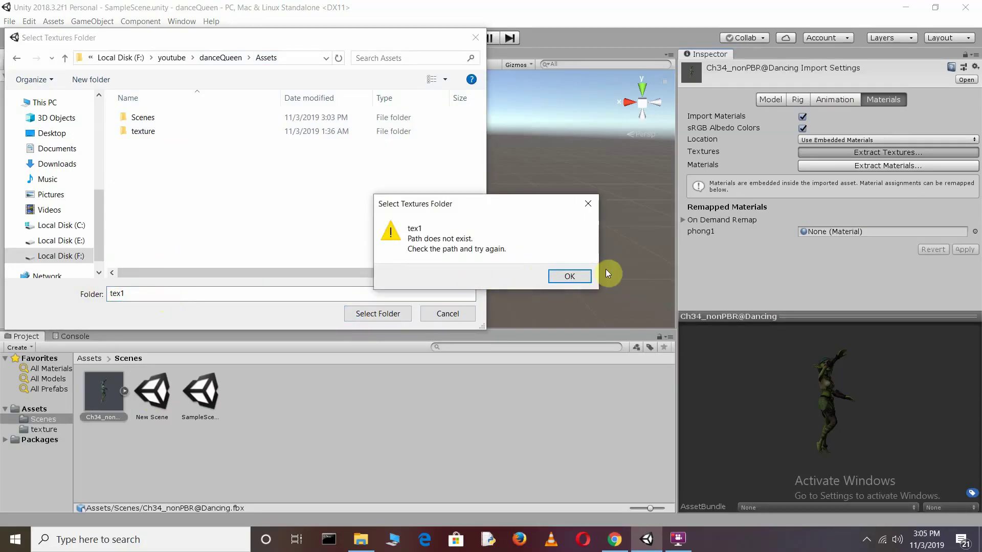
click(588, 206)
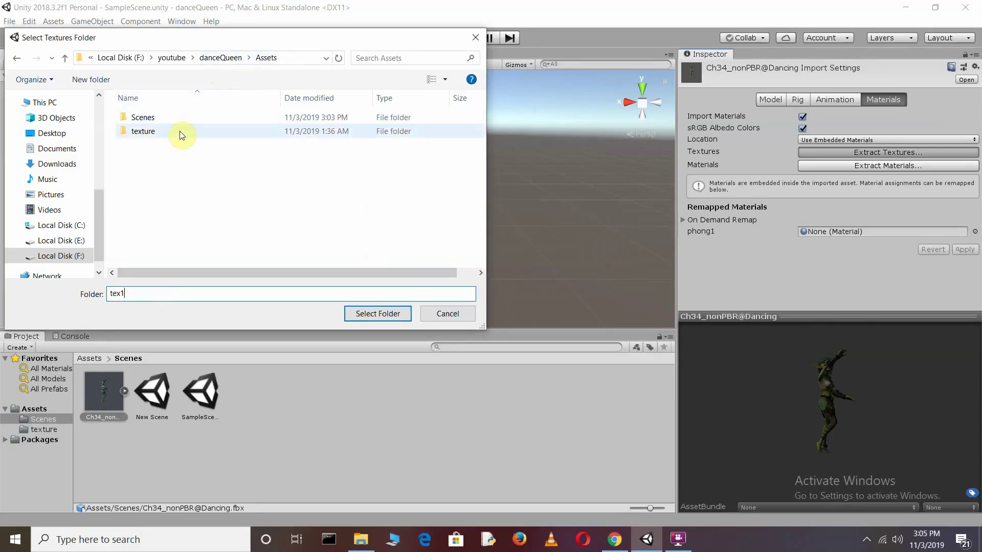
double_click(163, 119)
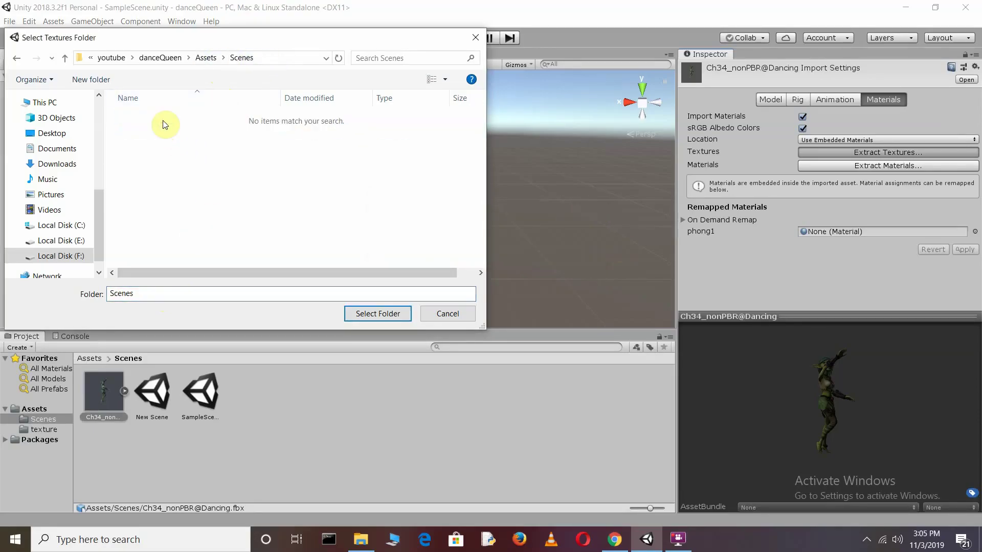
click(358, 312)
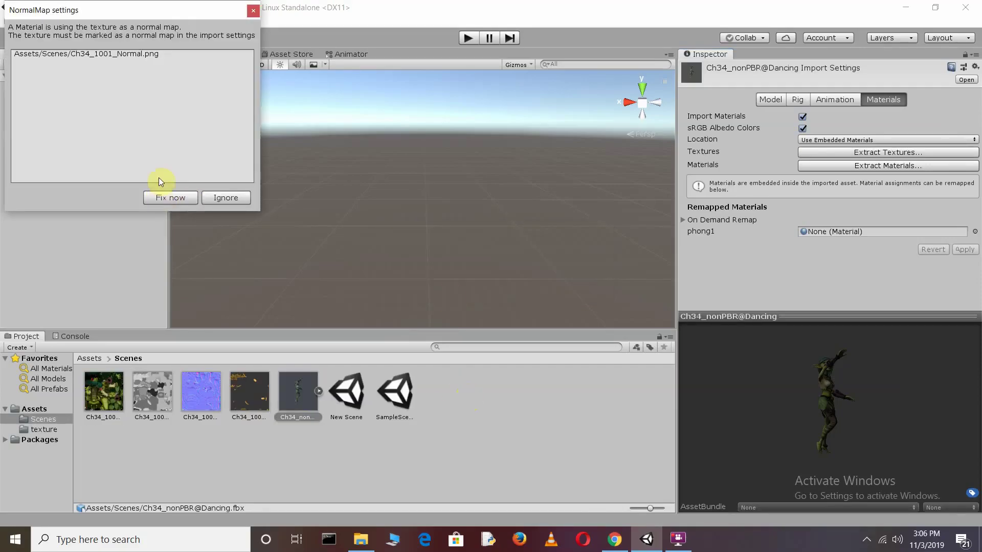
Step: Mark Ch34_1001_Normal as a normal map and extract the phong1 material into Assets/Scenes
click(180, 199)
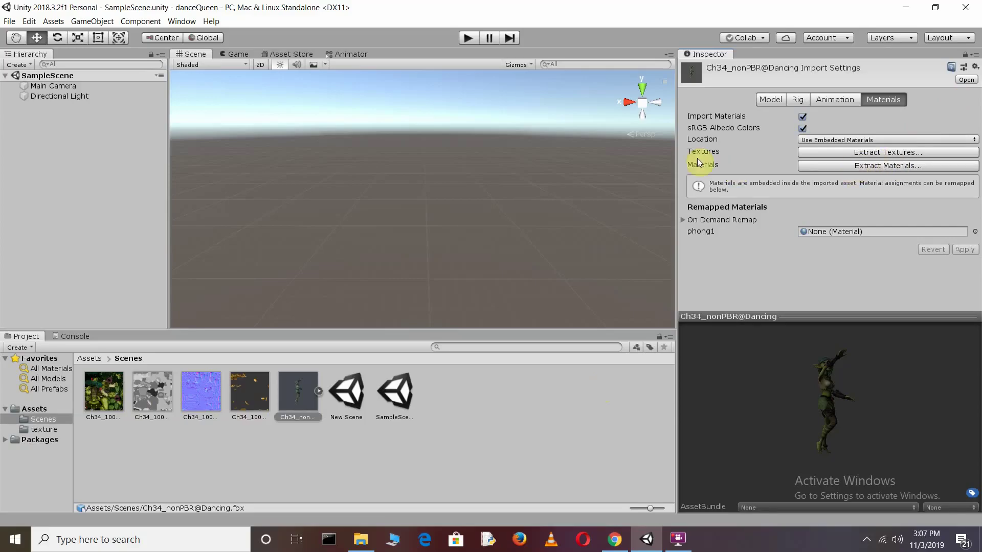
click(821, 165)
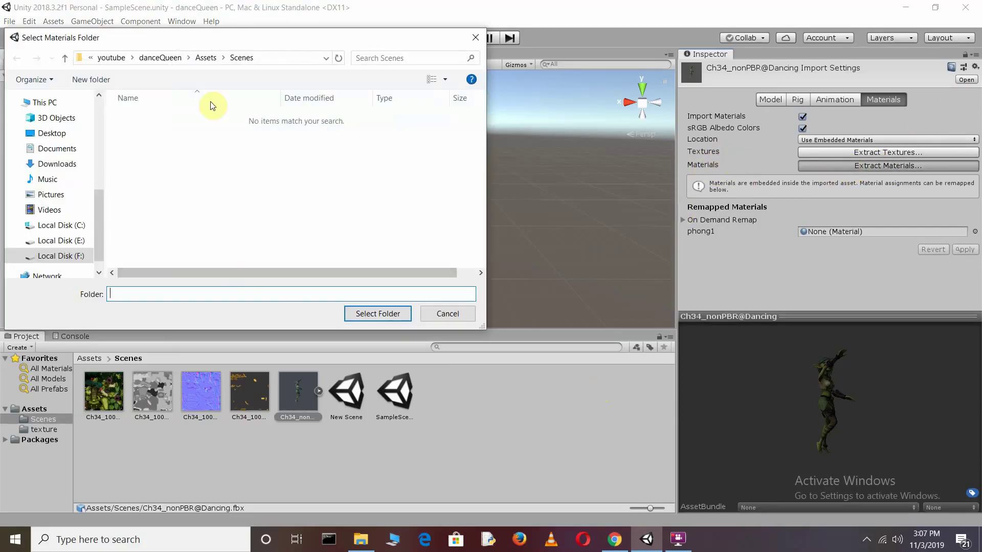
click(241, 61)
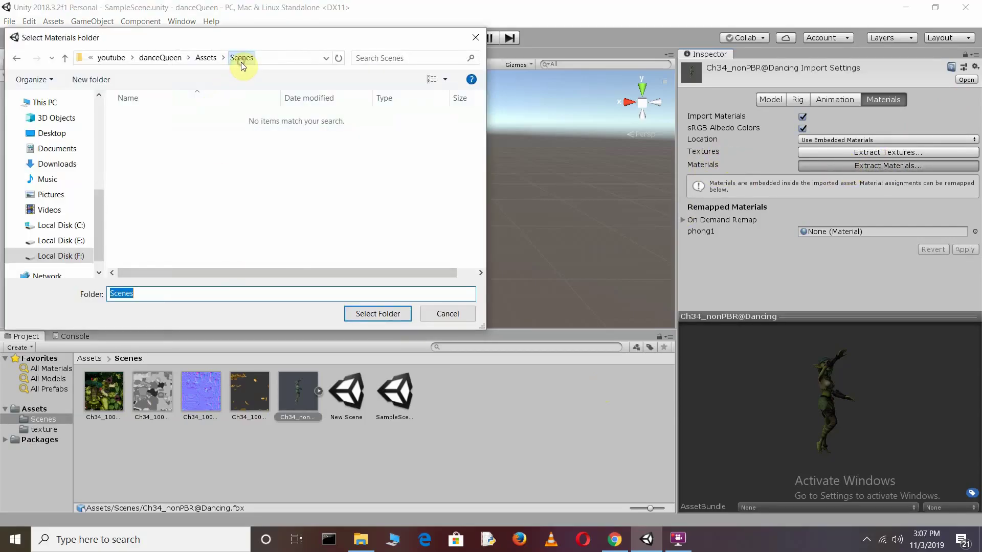
click(379, 314)
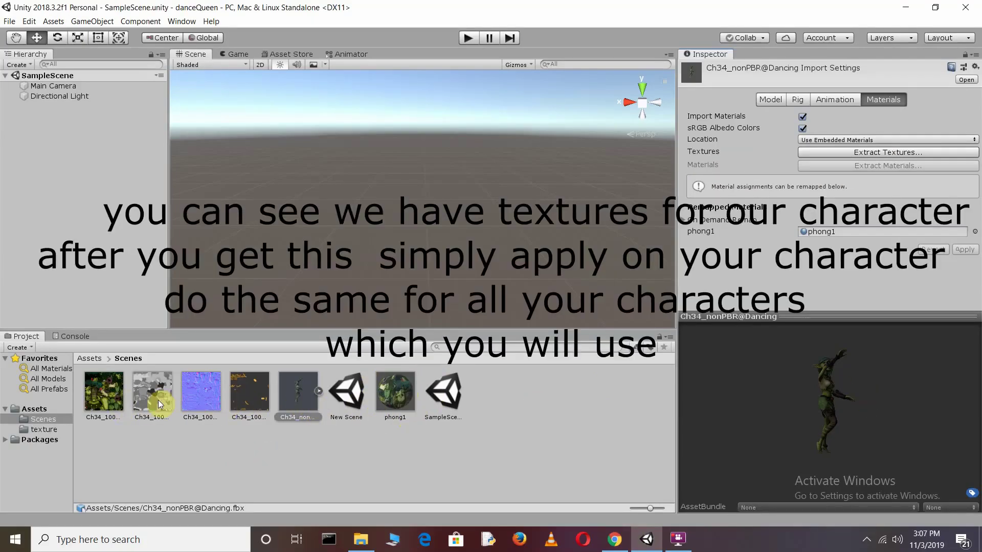
Step: Open the Scenes folder and place the Ch34_nonPBR@Dancing model into the scene
click(51, 430)
click(91, 358)
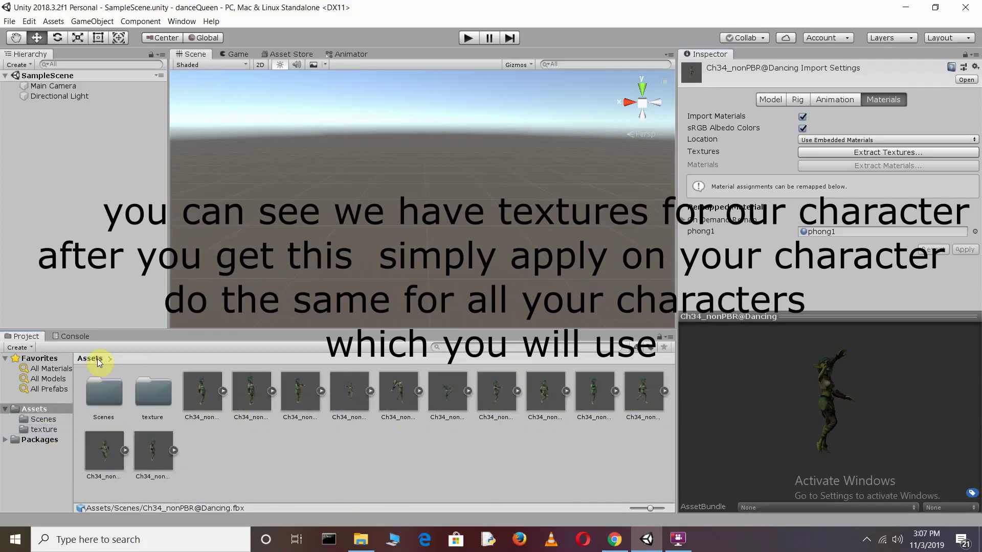
double_click(112, 399)
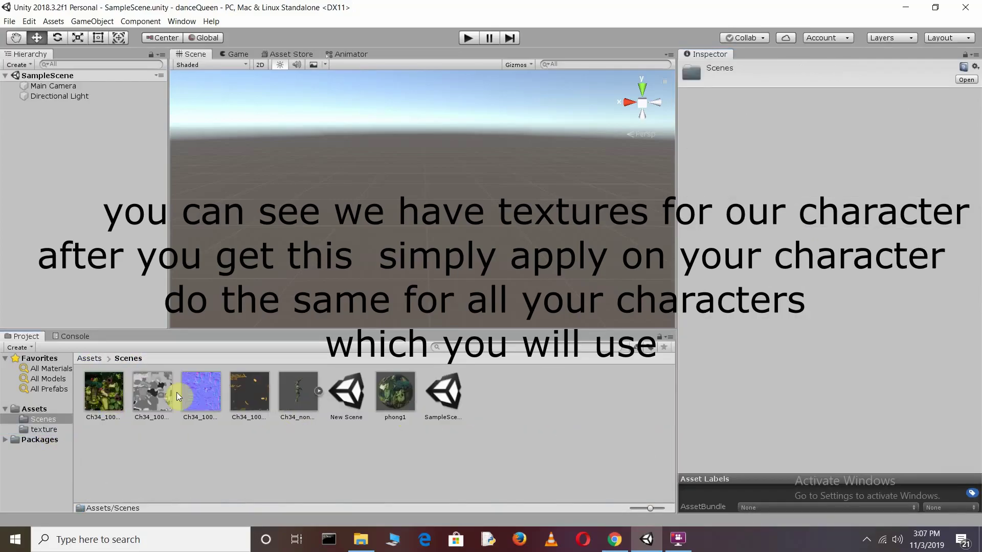
click(302, 395)
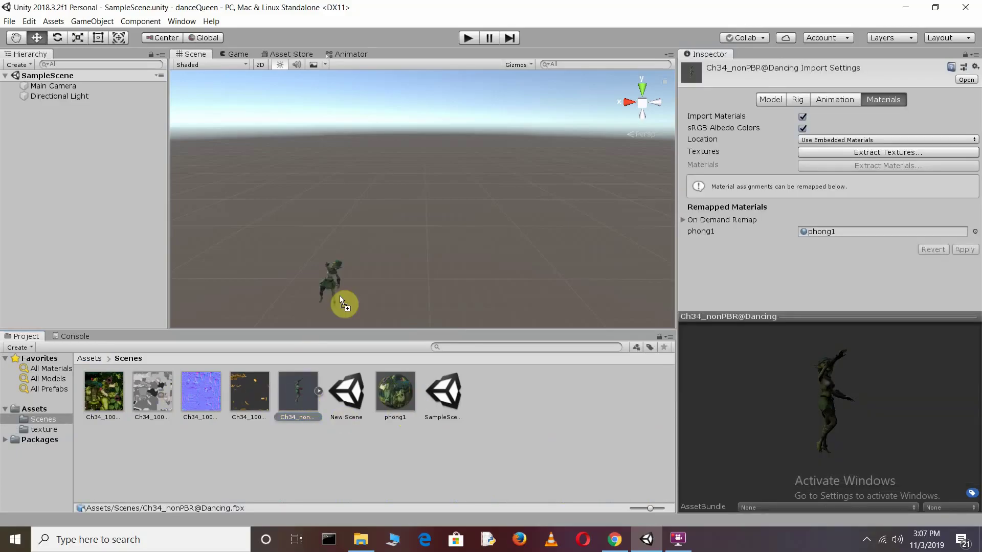
drag(402, 259, 418, 232)
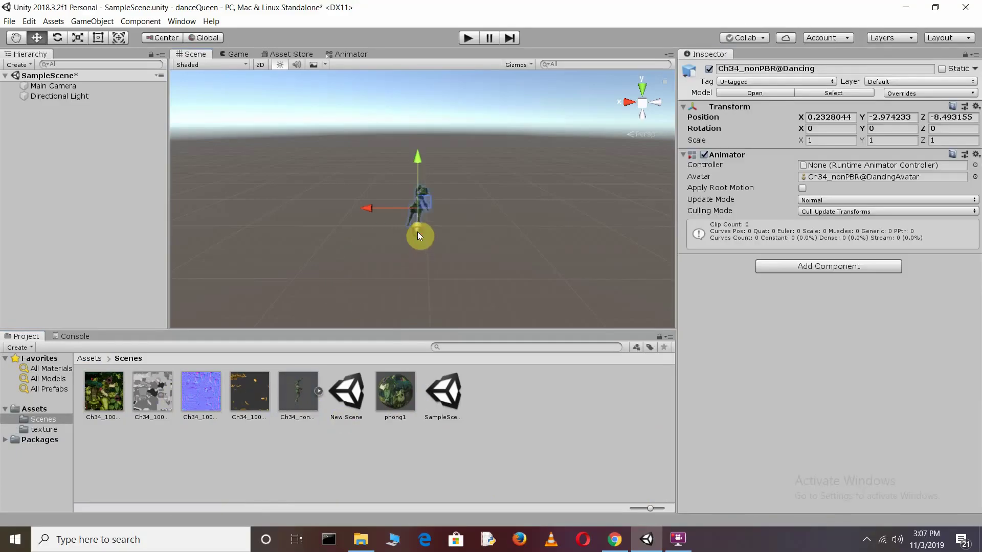
Step: Set the model's position to 0, 0, 0 and apply the phong1 material to it
click(817, 117)
text(0)
click(879, 117)
text(0)
click(952, 117)
key(BackSpace)
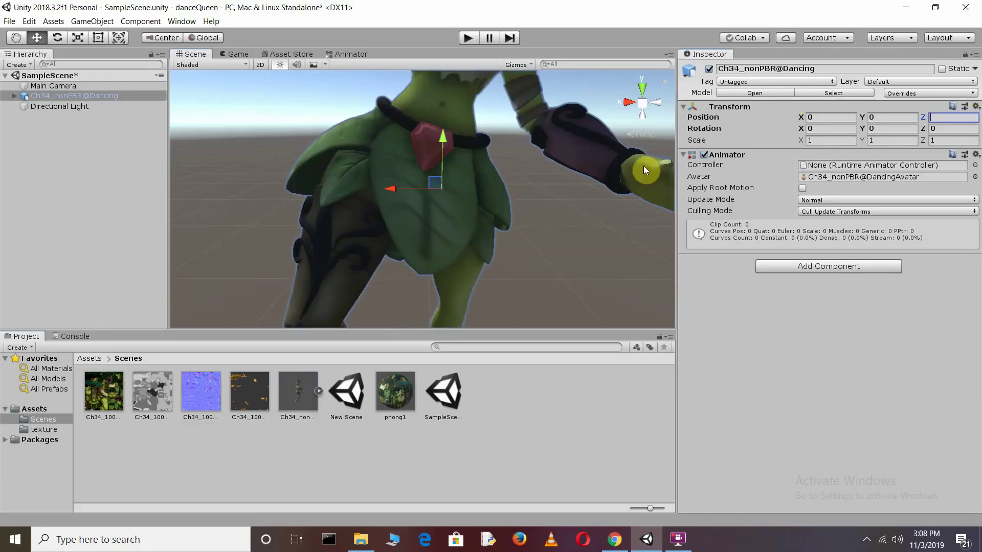
text(0)
click(524, 107)
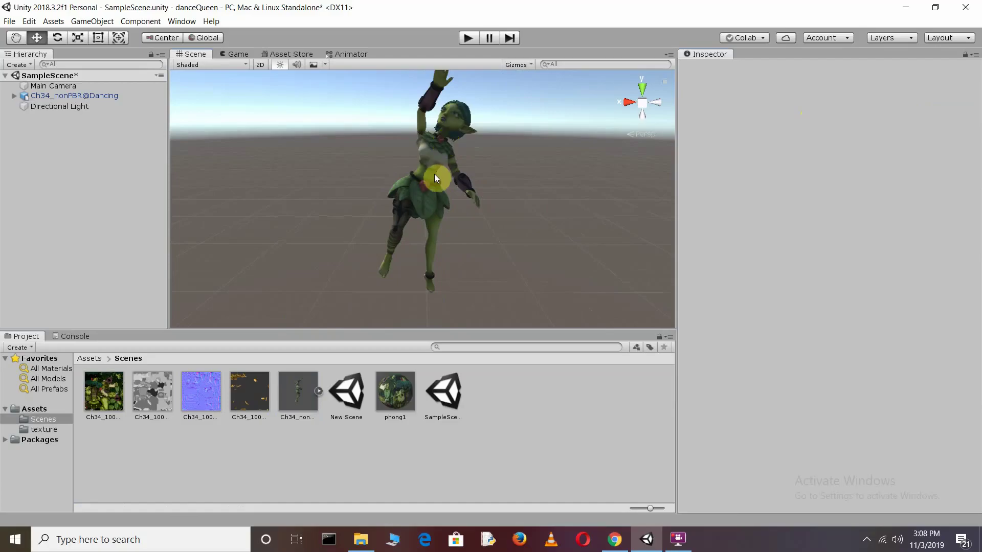
drag(398, 391, 422, 195)
click(97, 359)
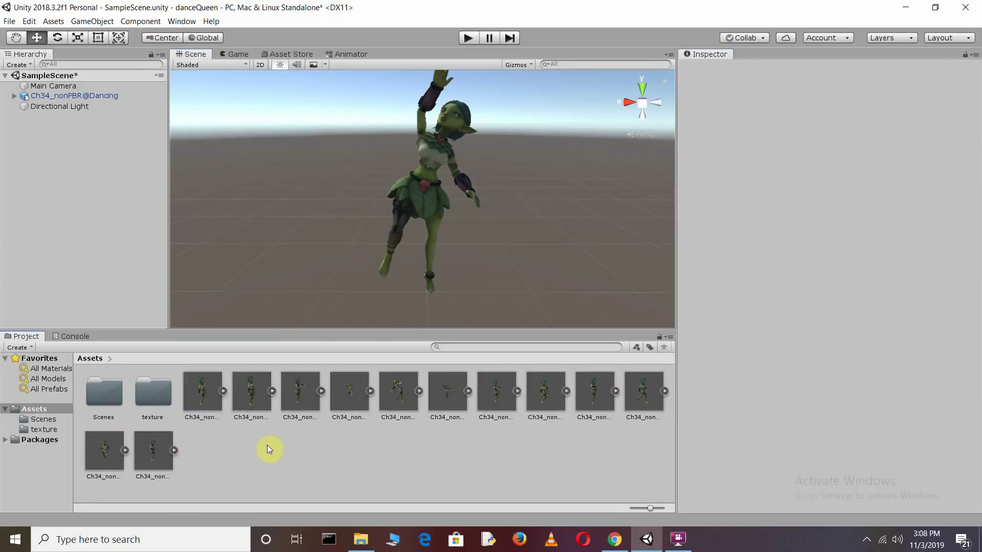
Step: Preview the Arms Hip Hop Dance, Bellydancing, Female Dance Pose (1) and Hip Hop Dancing clips
click(204, 398)
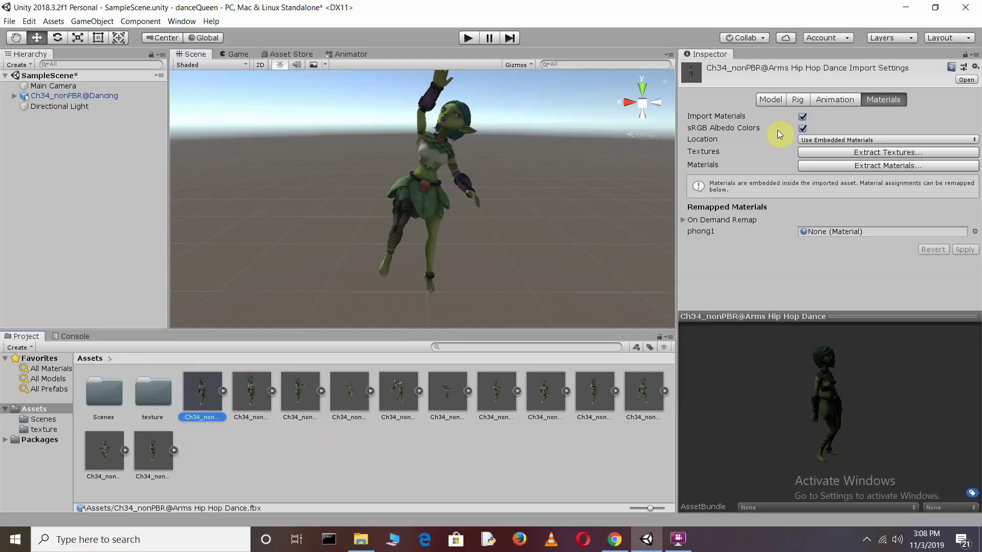
click(842, 98)
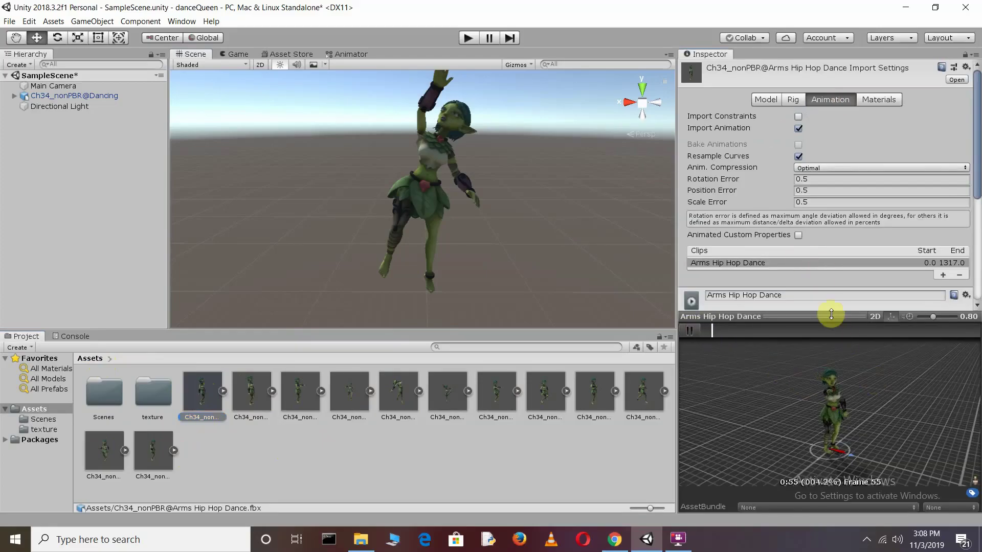
drag(831, 314, 834, 148)
drag(678, 294, 640, 294)
click(256, 391)
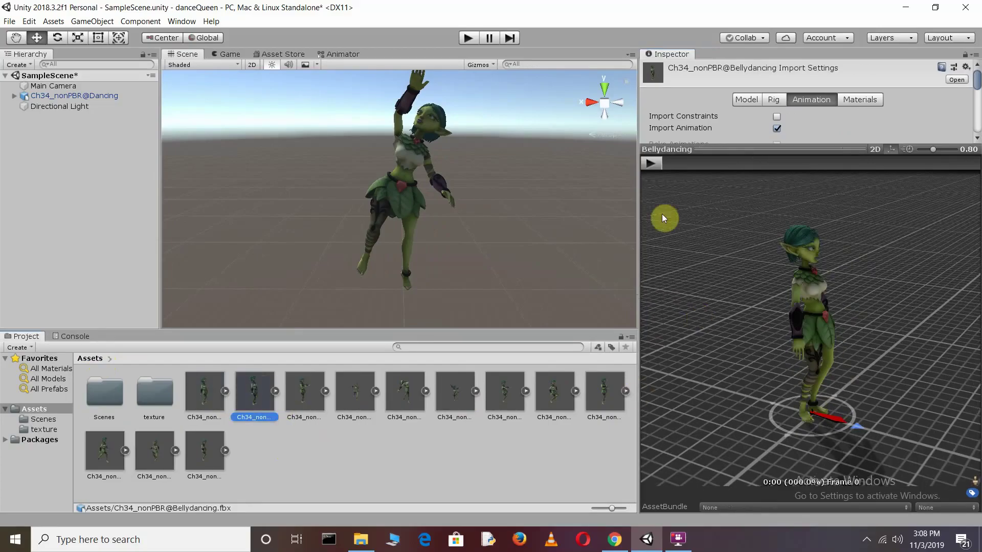
click(653, 163)
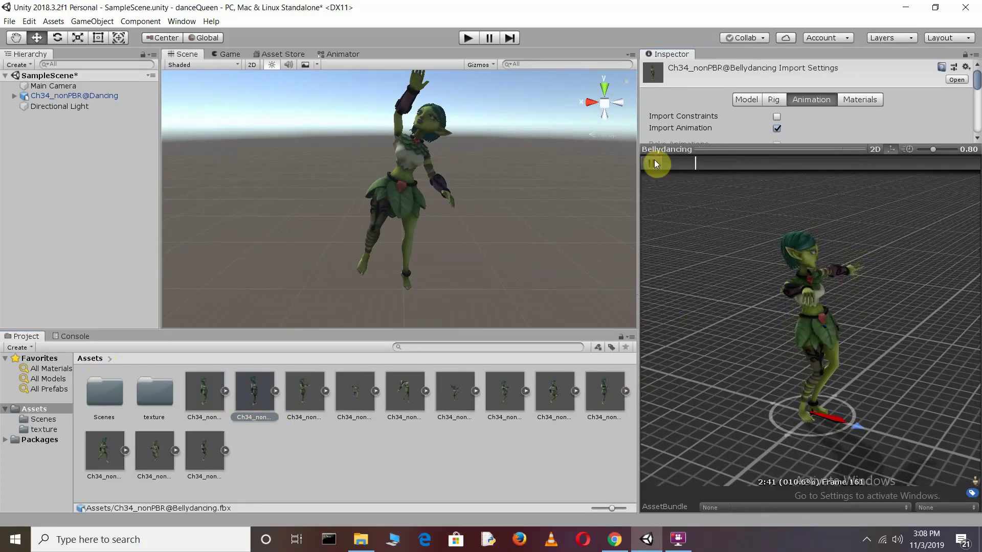
click(455, 392)
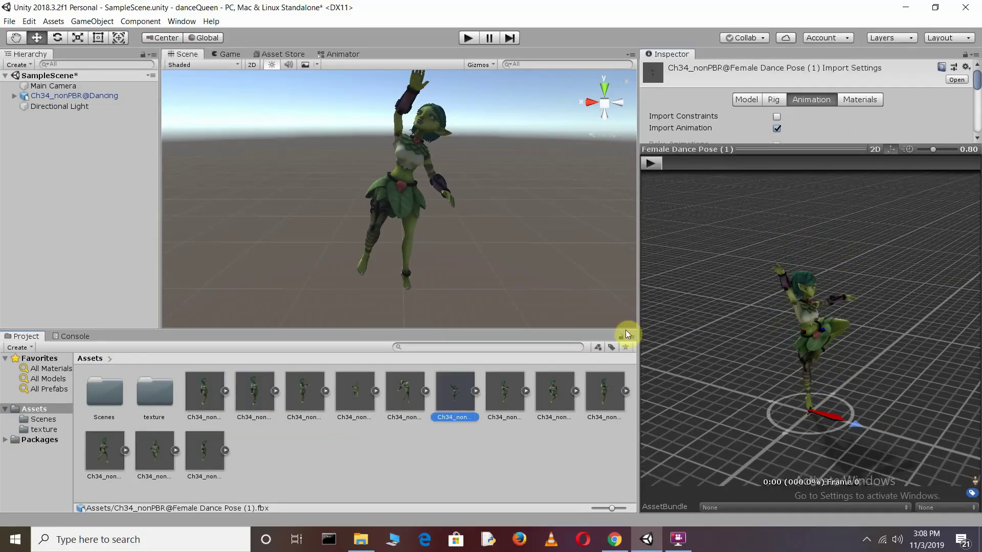
click(504, 392)
click(652, 164)
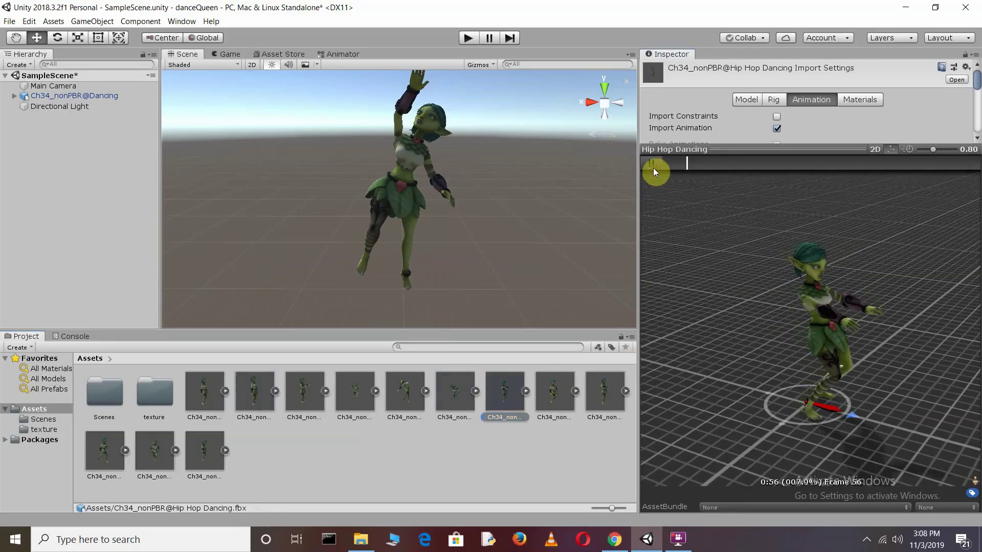
Step: Preview Hip Hop Dancing (1), Hip Hop Dancing (2), Northern Soul Spin Combo and Samba Dancing
click(550, 392)
click(650, 163)
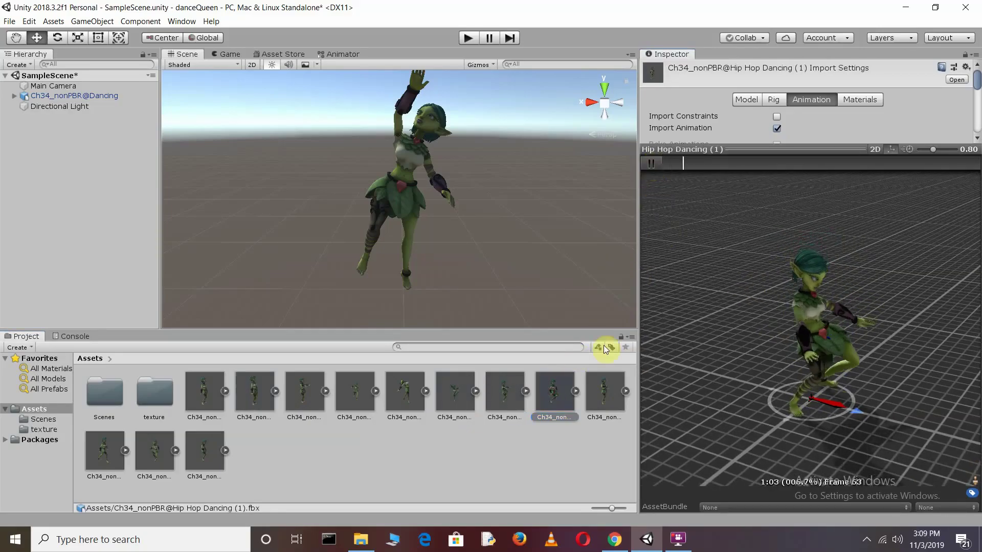
click(605, 391)
click(651, 163)
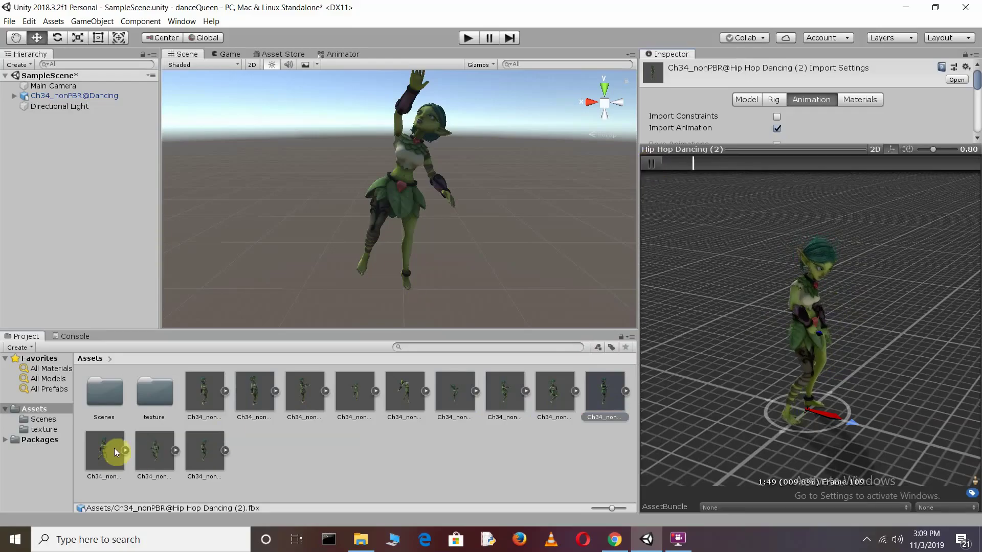
click(115, 450)
click(647, 164)
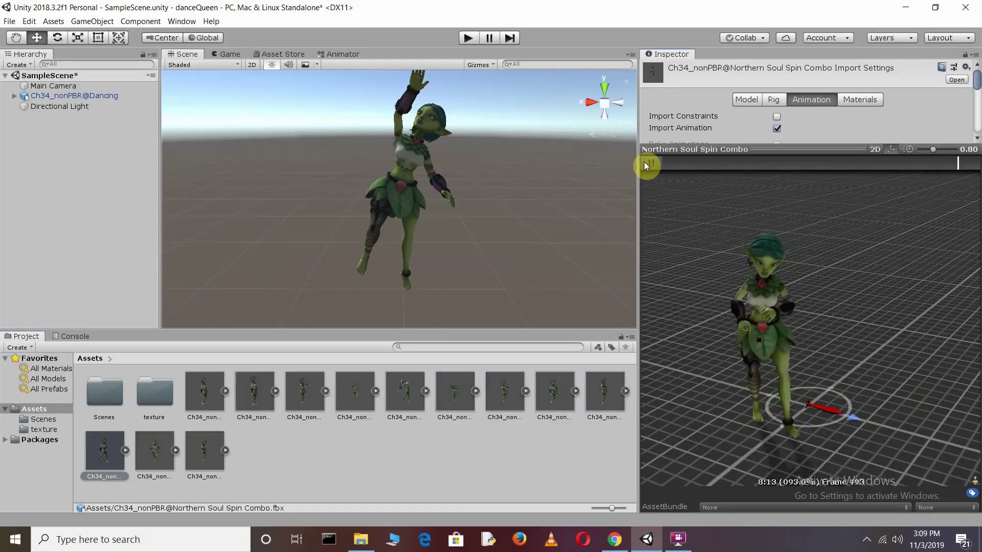
click(149, 452)
click(649, 164)
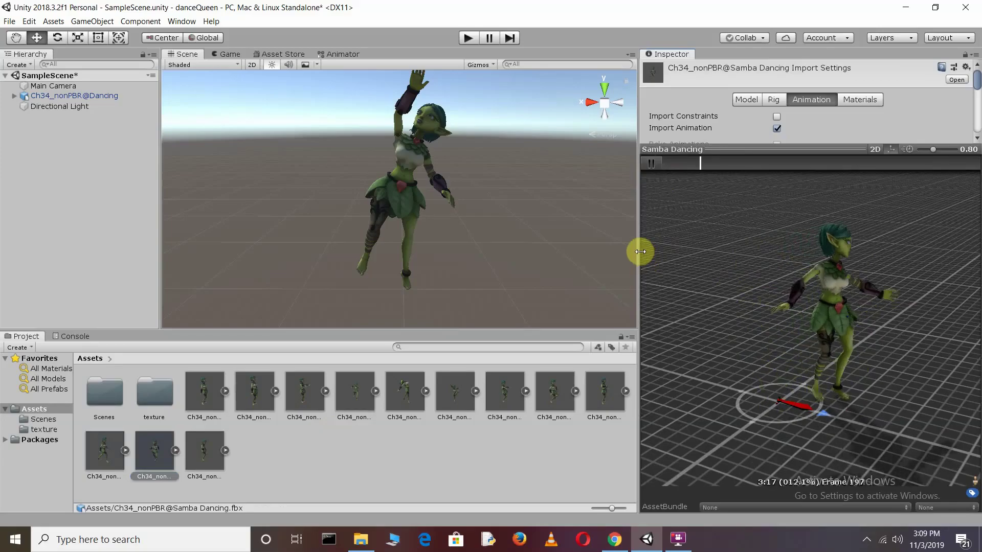
Step: Narrow the Inspector, review Samba Dancing's clip settings, then clear the selection
drag(640, 252, 723, 245)
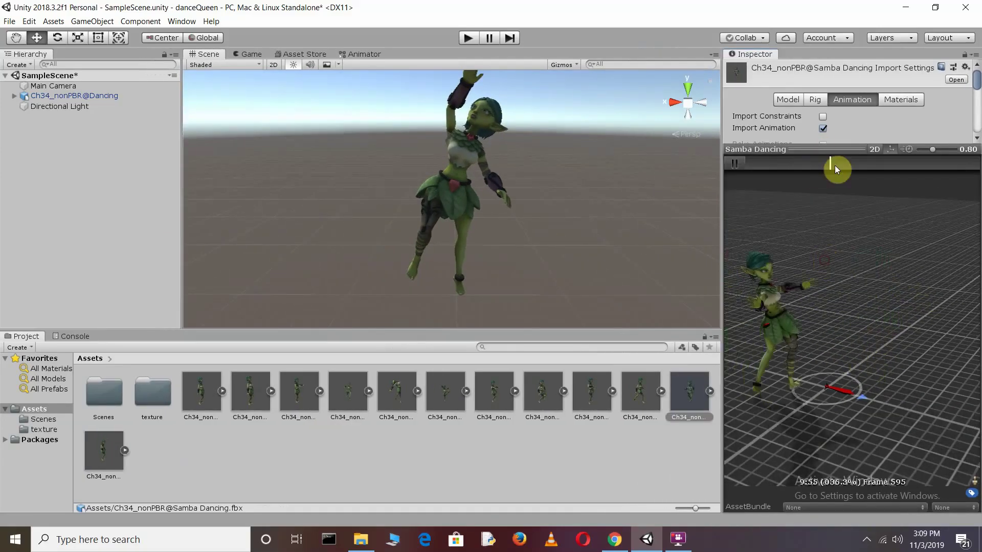
drag(834, 165, 835, 353)
scroll(838, 271, down, 2)
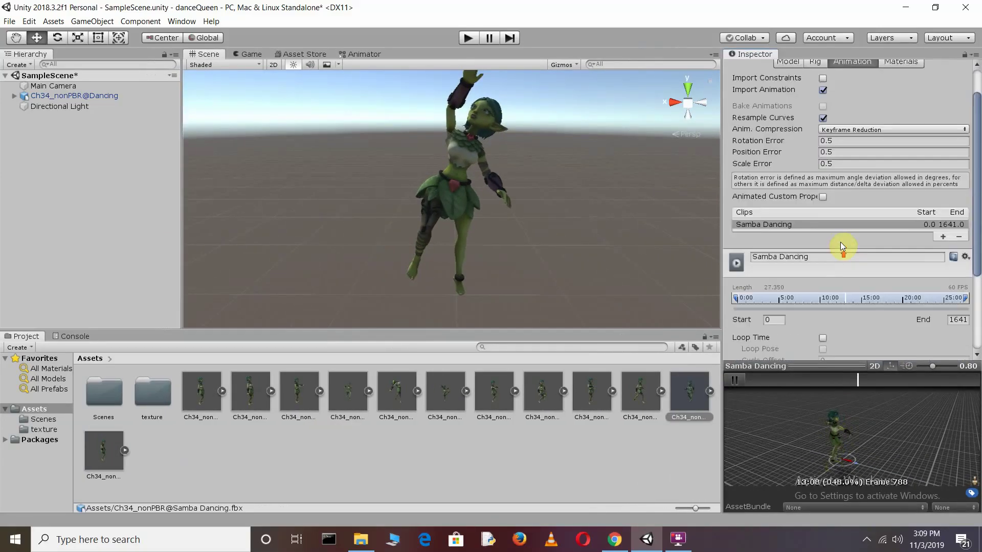
scroll(840, 241, up, 2)
click(821, 97)
click(849, 98)
scroll(857, 251, down, 8)
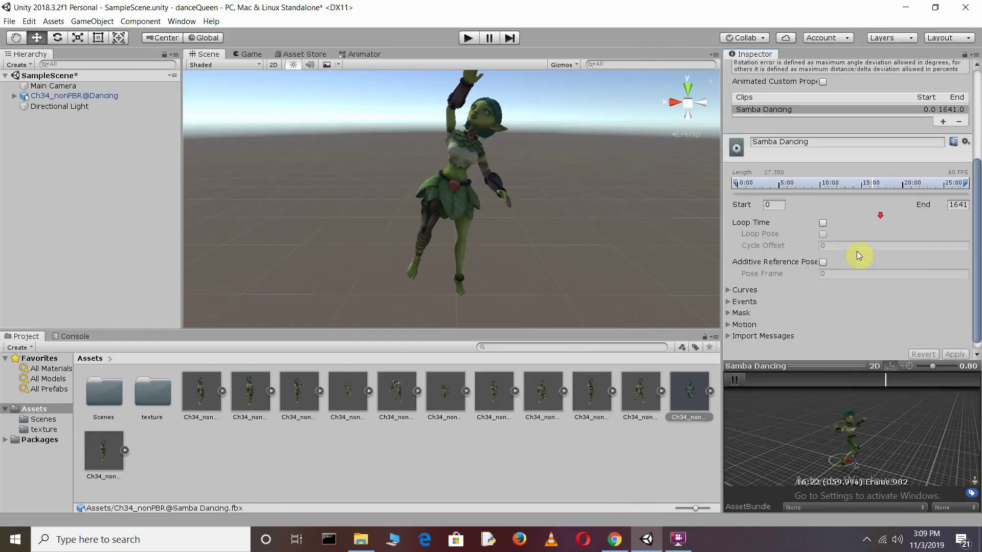
scroll(857, 251, down, 1)
click(603, 96)
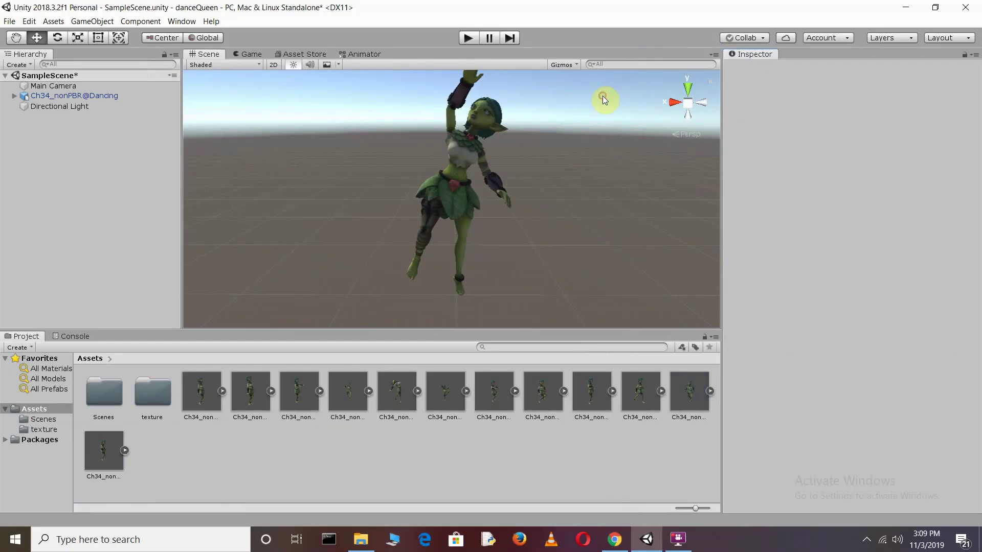
Step: Delete the Ch34_nonPBR@Dancing character from the Hierarchy
click(99, 96)
right_click(100, 96)
click(134, 156)
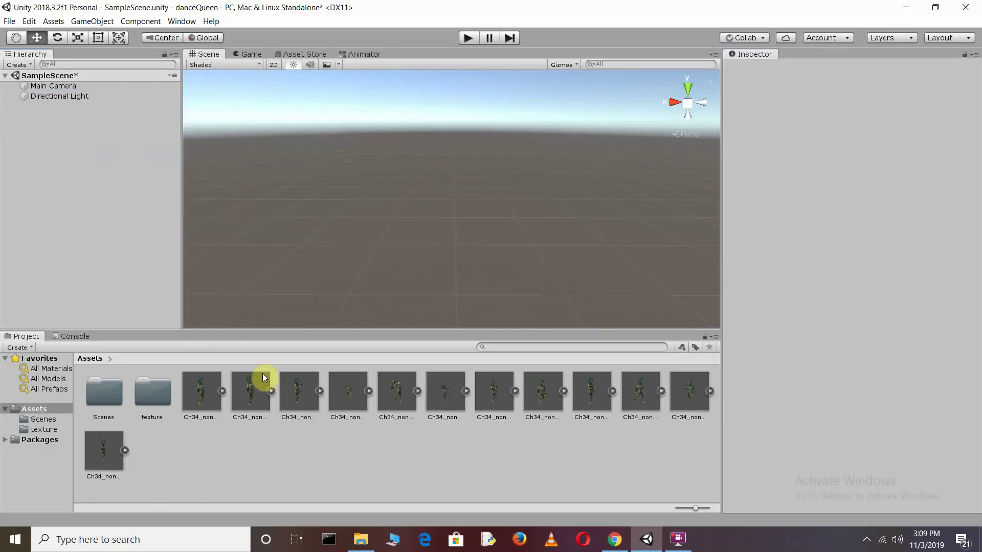
Step: Preview the Arms Hip Hop Dance and Booty Hip Hop Dance clips in the Inspector
click(204, 390)
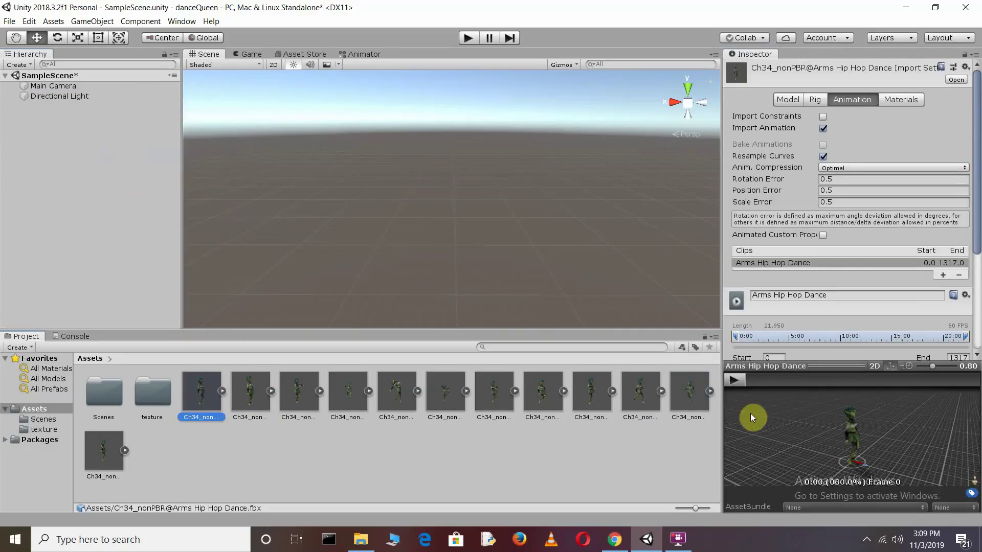
click(732, 379)
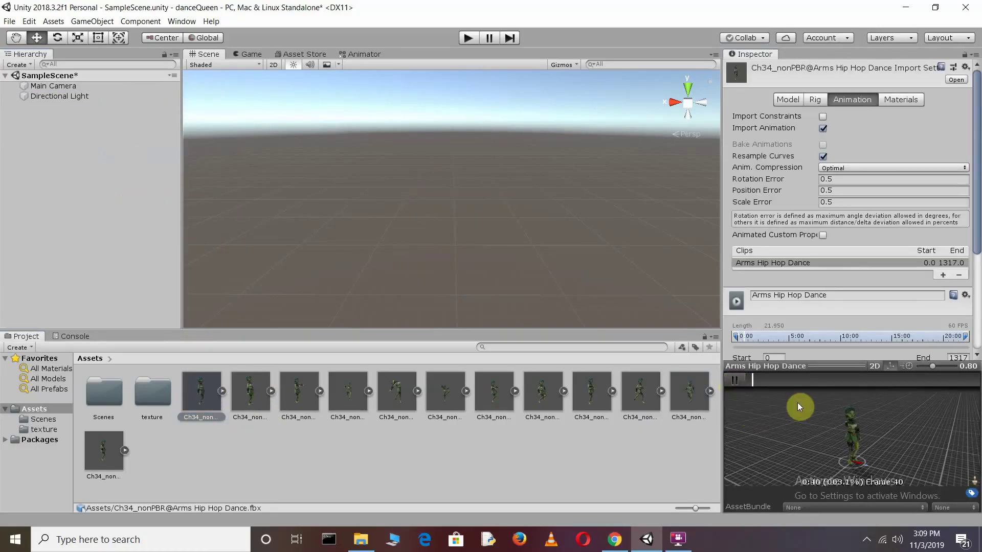
click(737, 379)
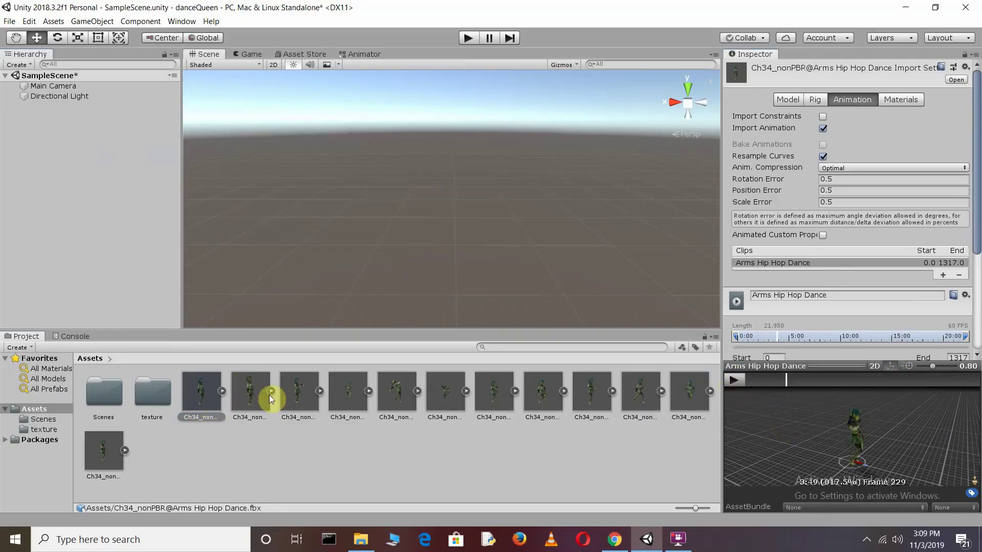
click(305, 396)
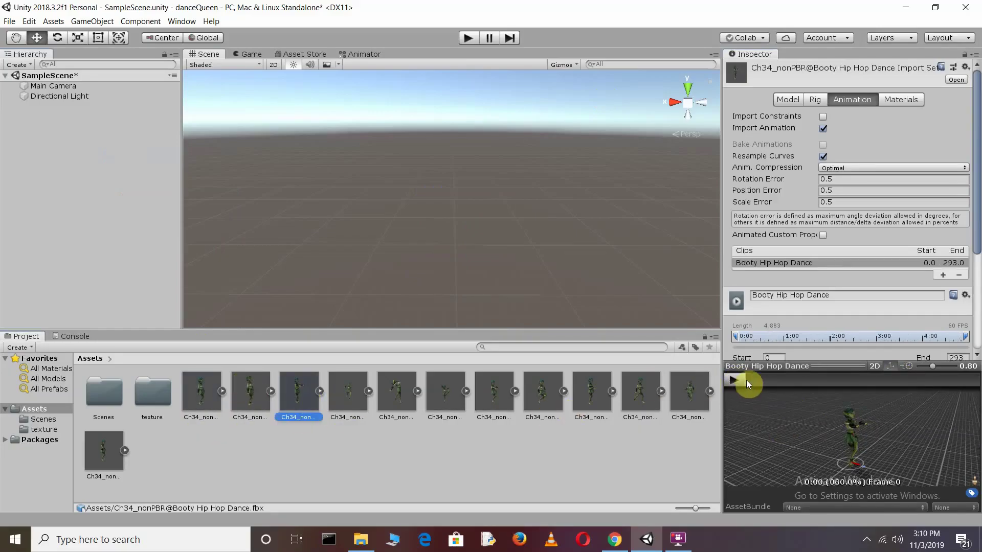
click(733, 380)
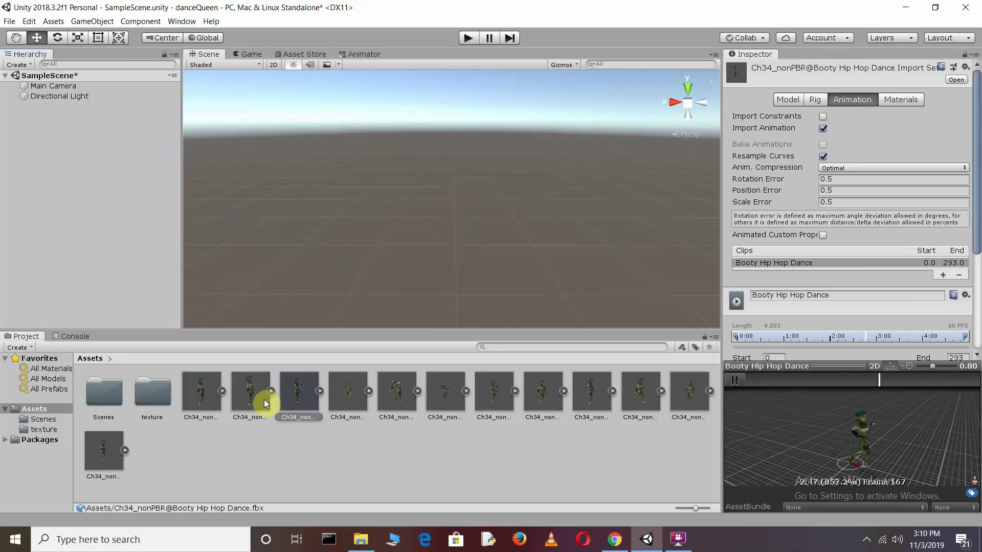
Step: Preview the Bellydancing clip in an enlarged preview pane at maximum playback speed
click(265, 403)
click(735, 380)
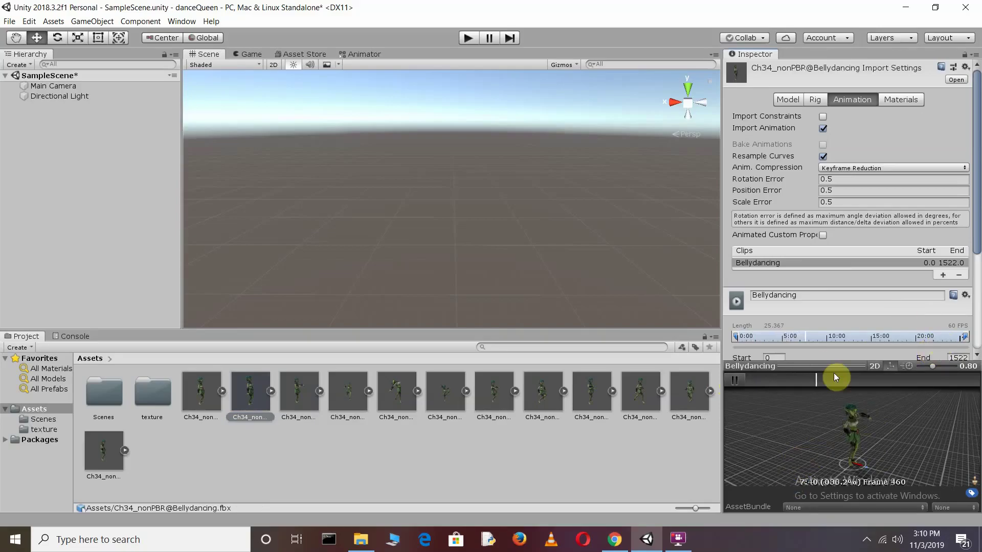
drag(834, 367, 835, 254)
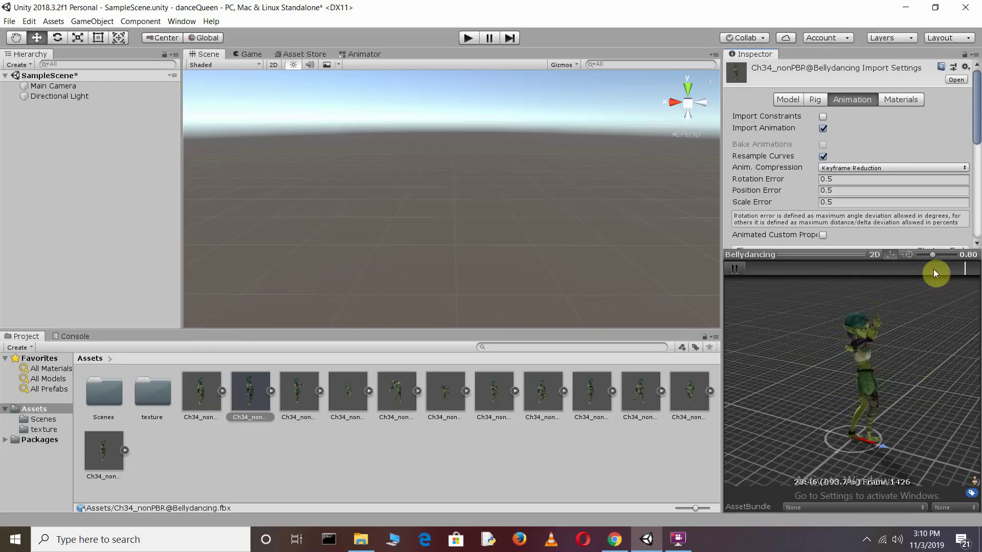
click(940, 255)
drag(940, 254, 961, 255)
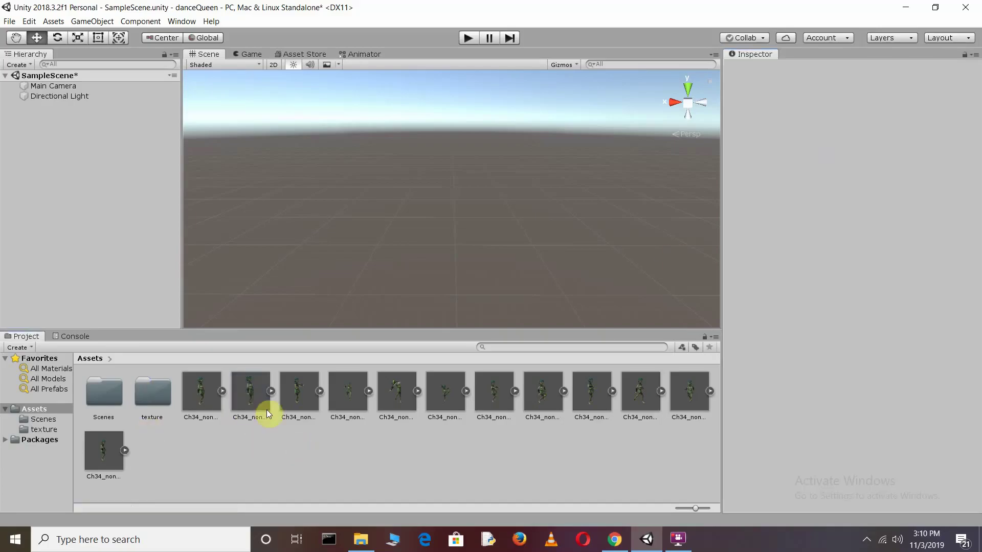
Step: Drop the Bellydancing character into the scene at position 0, 0, 0
mouse_move(256, 389)
mouse_down()
mouse_move(439, 183)
mouse_move(459, 215)
mouse_up()
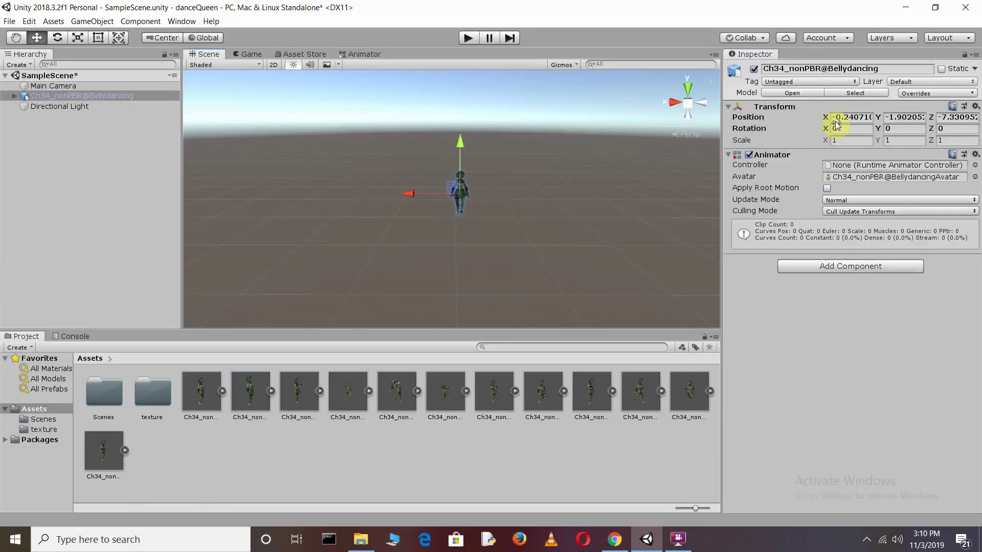
click(849, 117)
key(BackSpace)
click(892, 117)
text(0)
click(956, 117)
text(0)
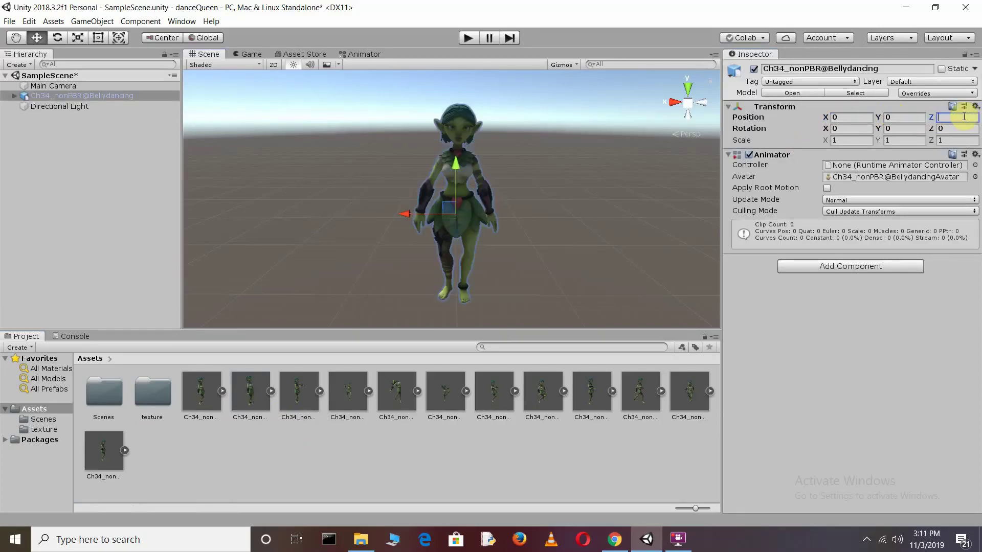
Step: Deselect the character and run a quick Play test, then stop it
click(407, 163)
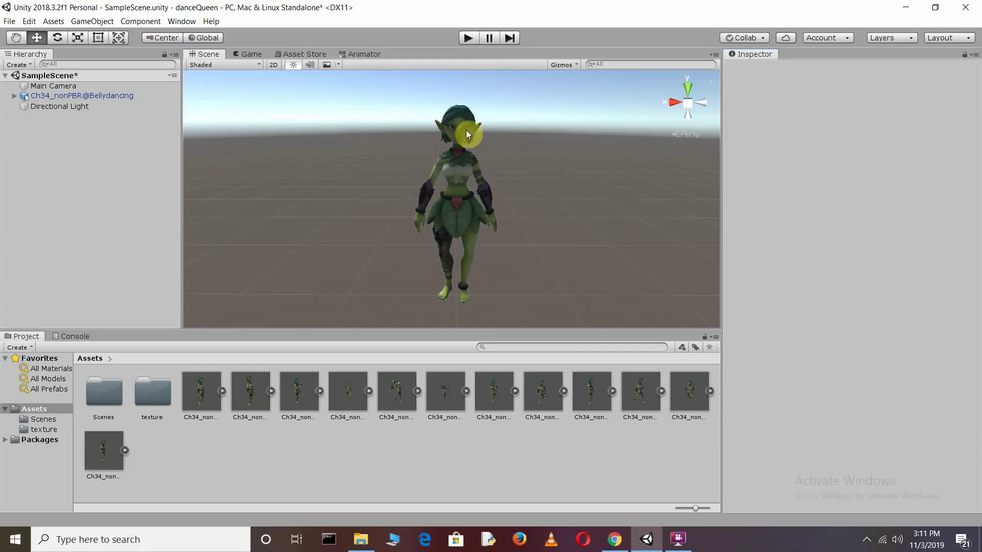
click(467, 38)
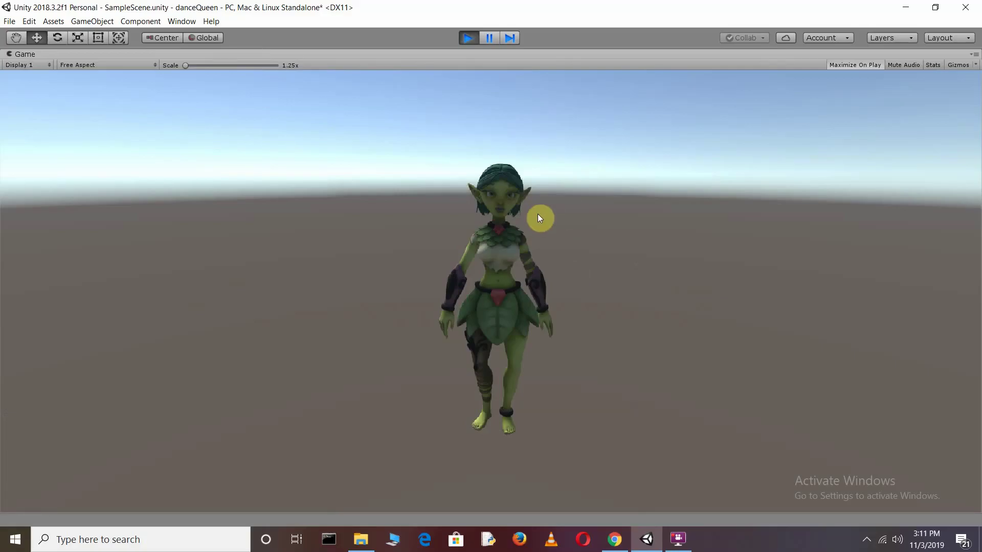
click(466, 37)
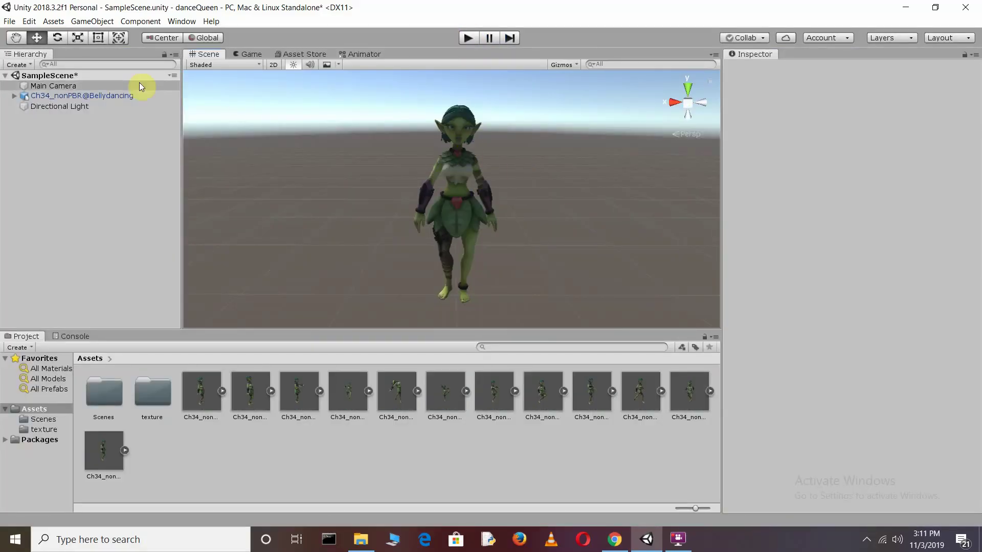
Step: Align Main Camera with the scene view (about 0.036, 1.561, 2.074), then reselect Bellydancing
click(140, 86)
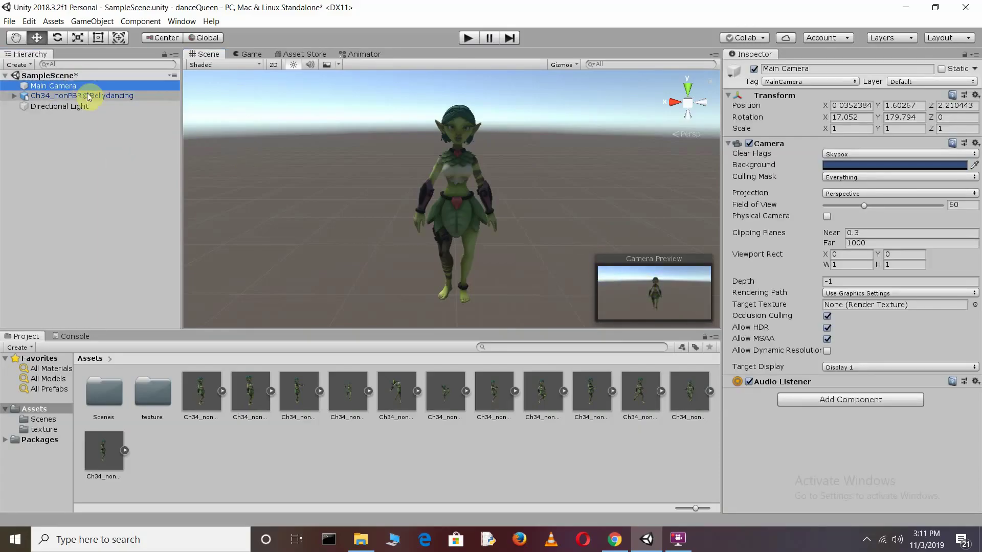
click(138, 21)
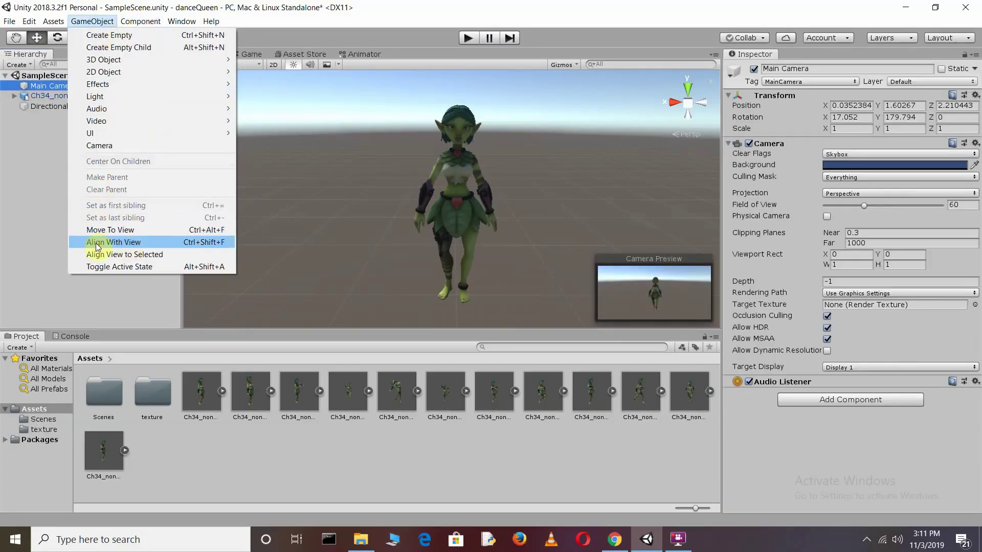
click(129, 242)
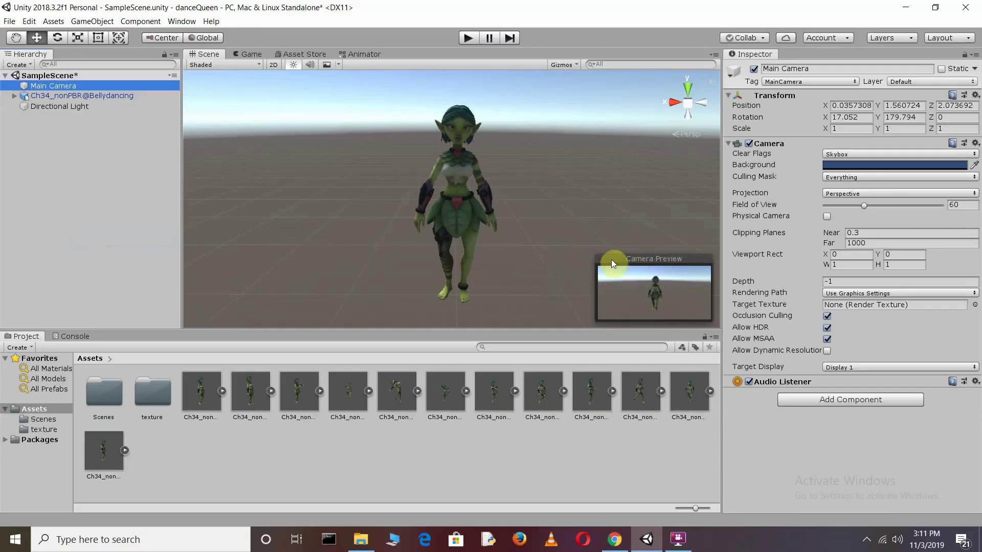
click(104, 96)
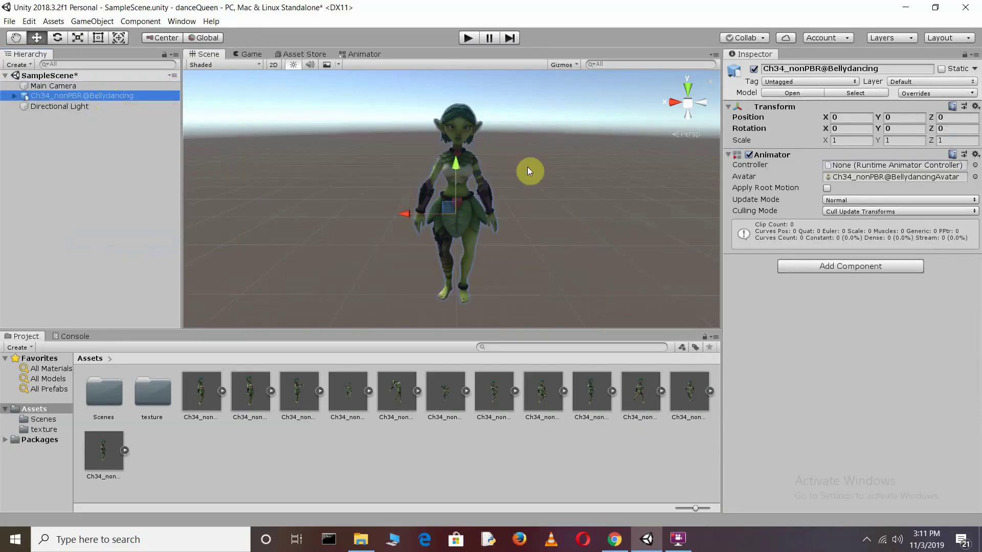
Step: Create an Animator Controller named dance_controller and assign it to the Bellydancing character's Animator
click(552, 109)
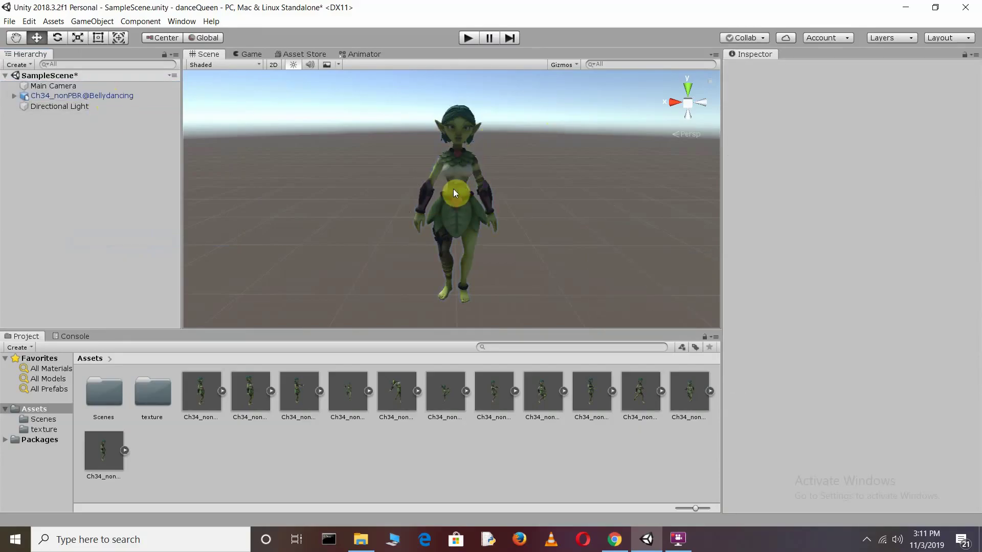
right_click(186, 450)
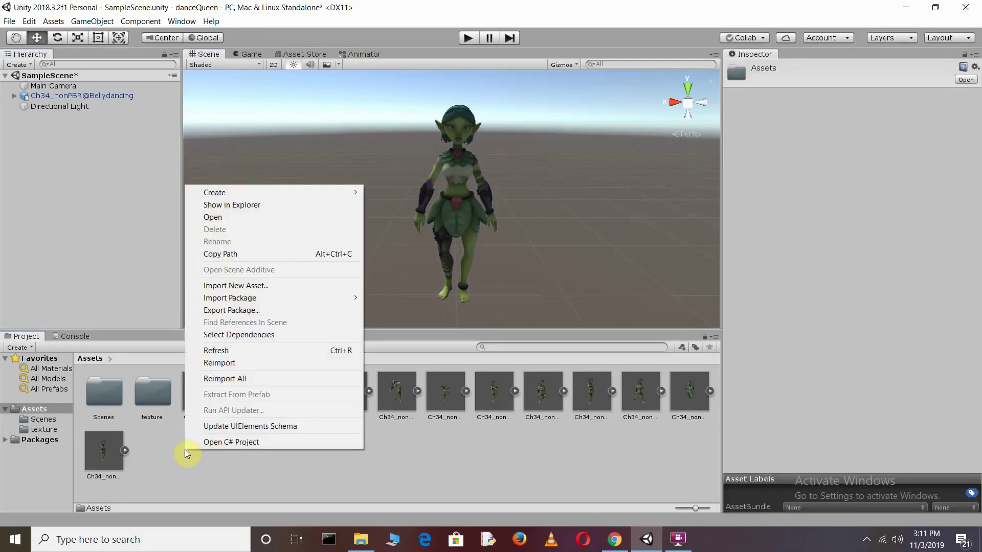
mouse_move(288, 195)
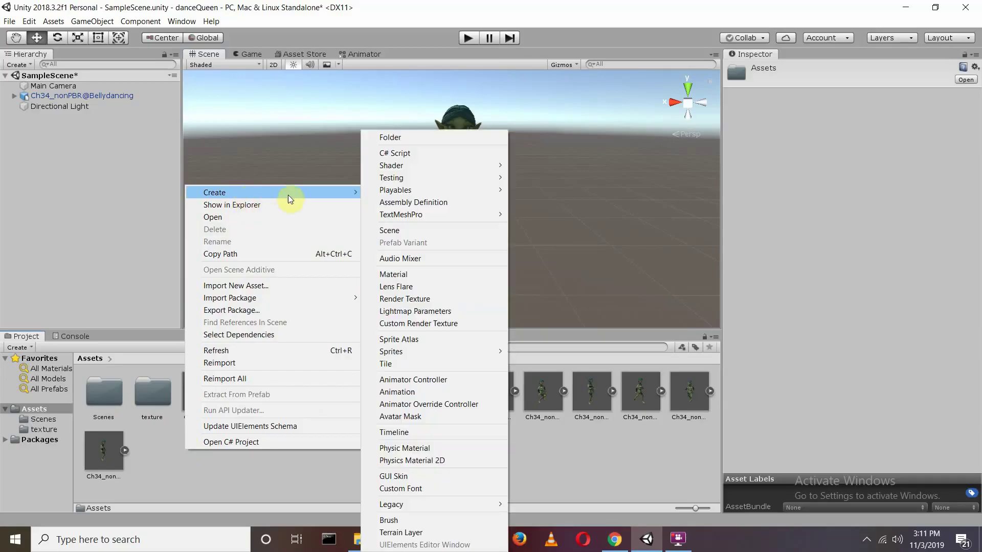
click(449, 380)
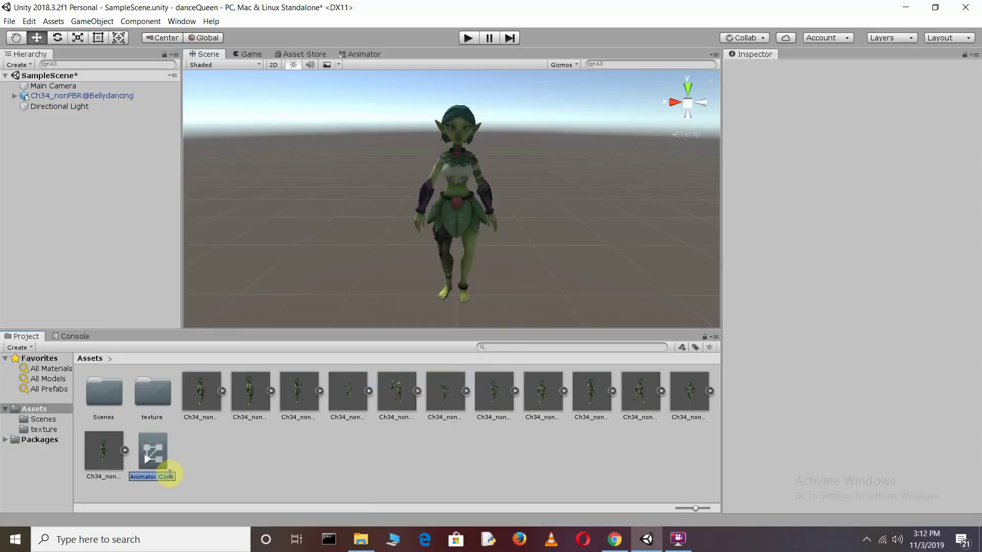
key(BackSpace)
key(Return)
click(143, 95)
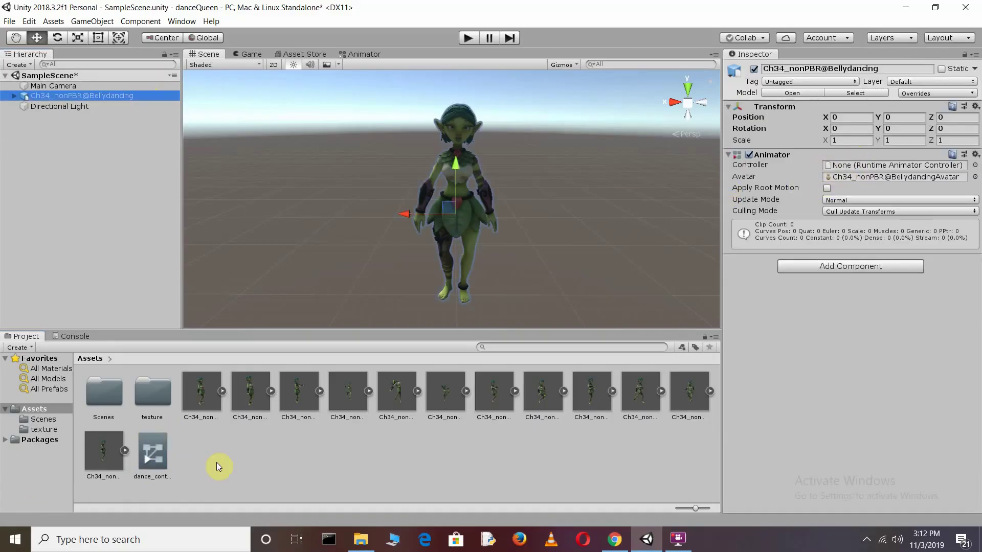
drag(154, 449, 839, 166)
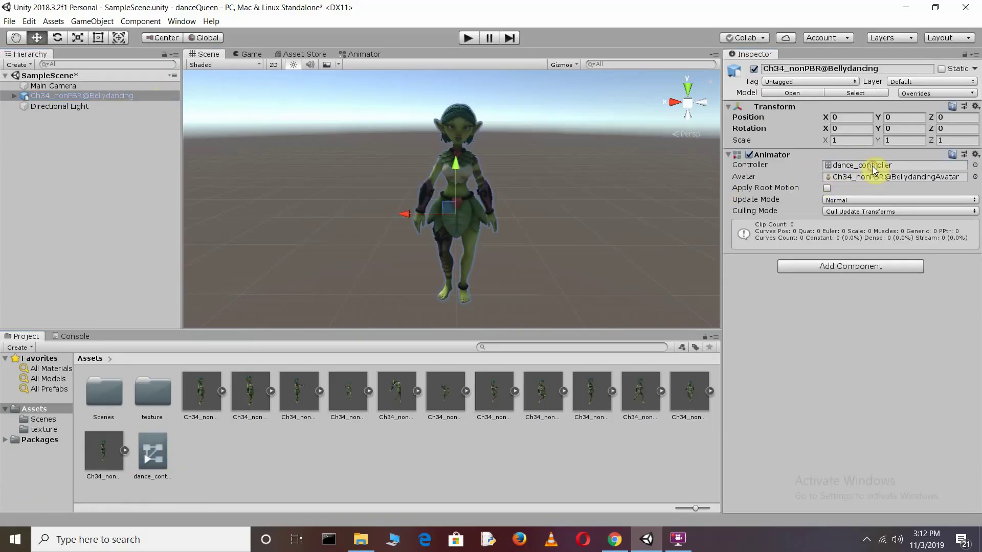
Step: Show dance_controller's Base Layer in the Animator, framed and with a wider graph panel
click(364, 54)
key(a)
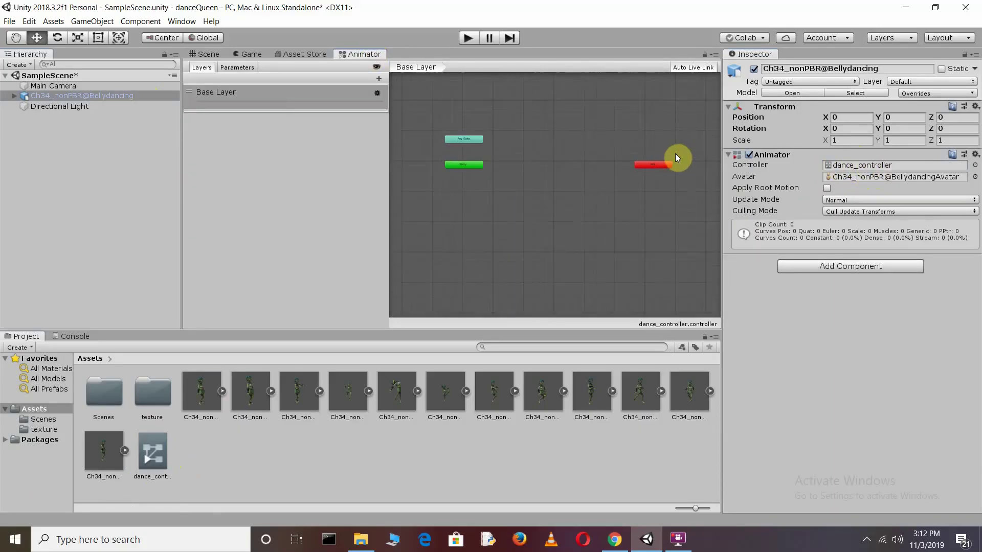
click(162, 450)
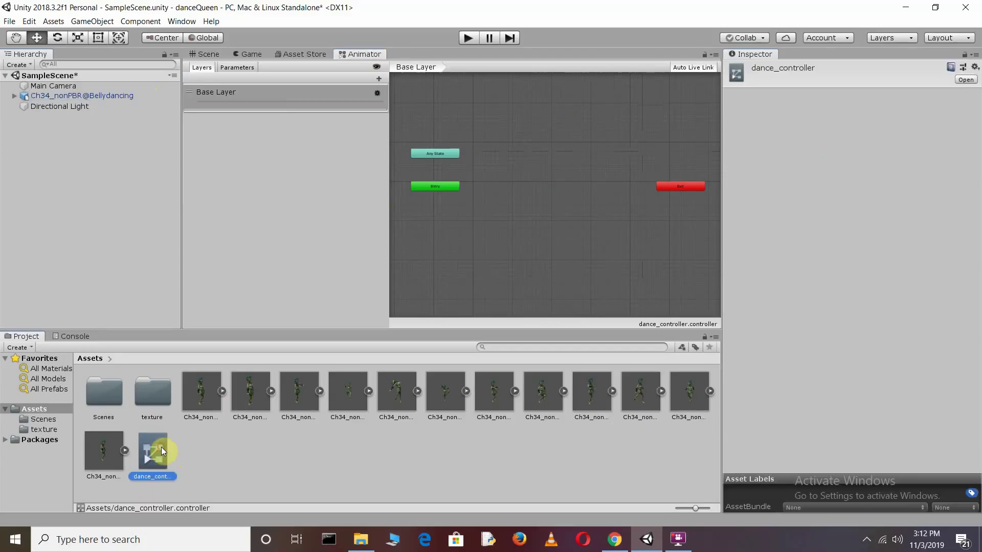
drag(392, 198, 174, 185)
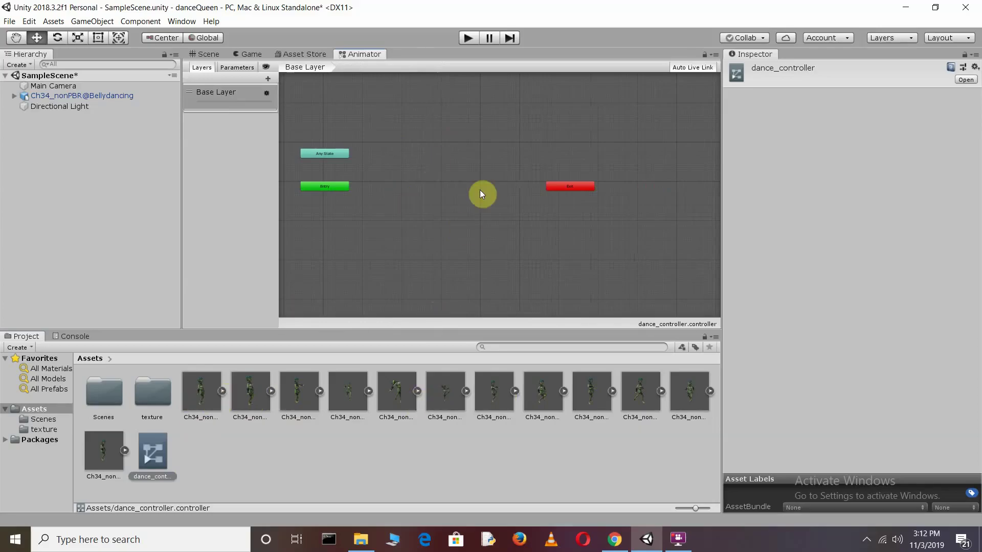
Step: Preview Breakdance Swipes 1, Booty Hip Hop Dance and Bellydancing at speeds 0.63–1.44
click(348, 402)
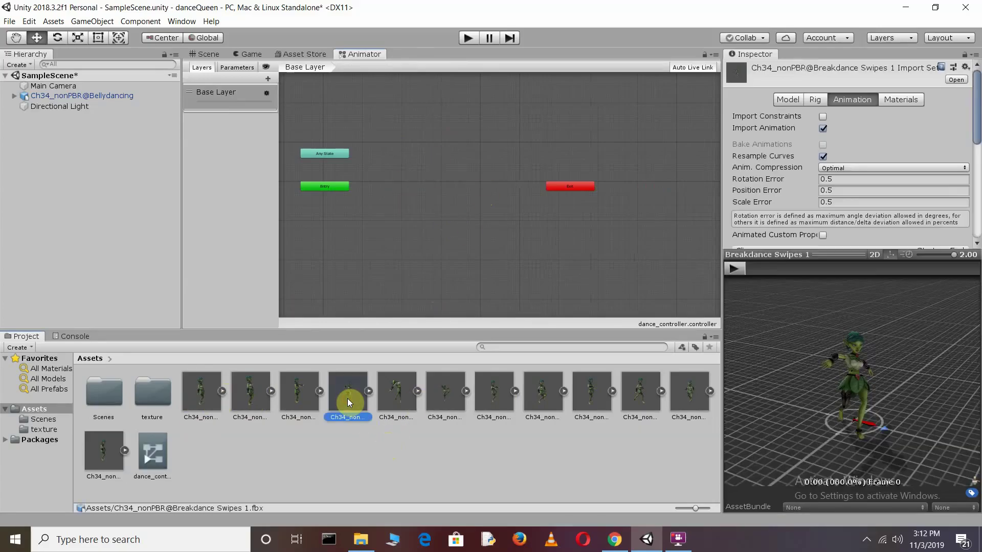
click(735, 267)
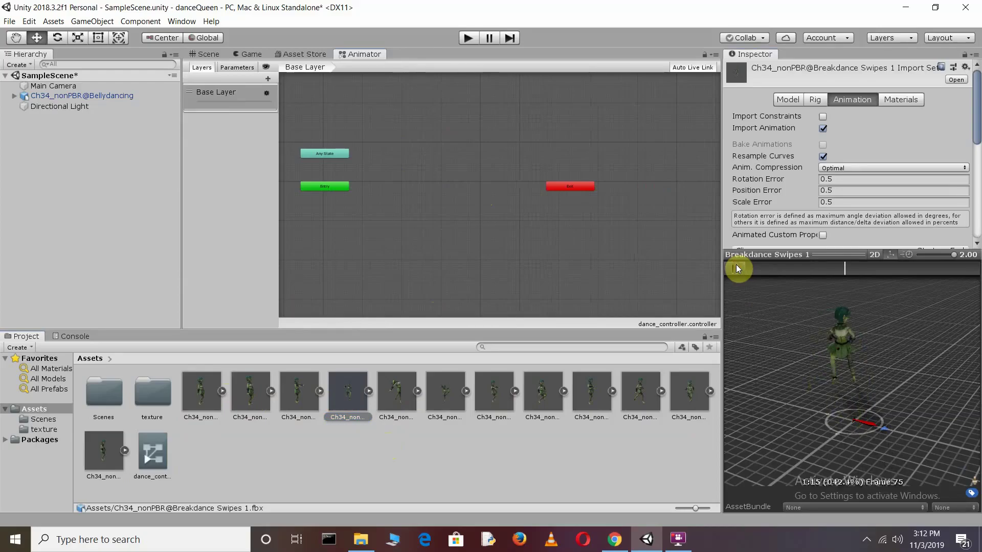
drag(950, 256, 931, 256)
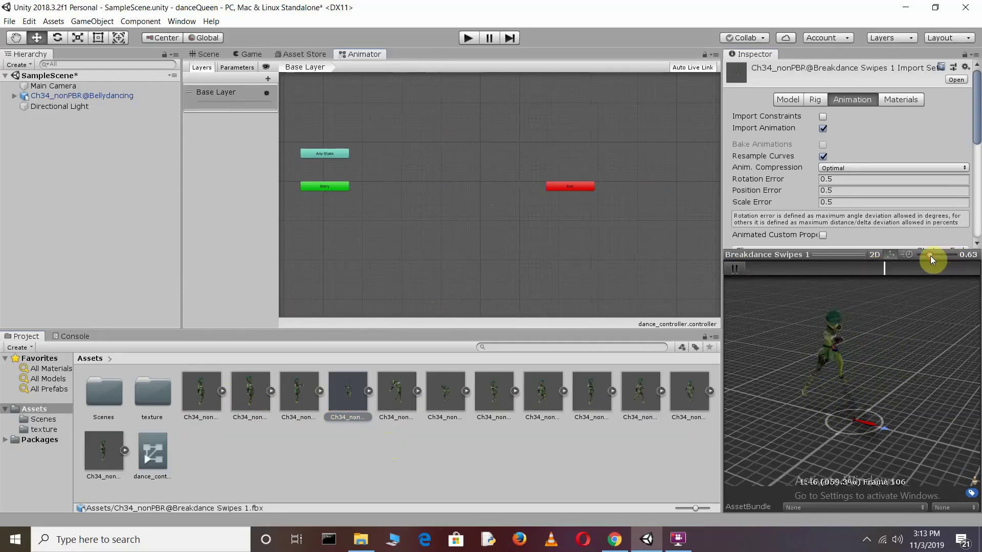
click(937, 254)
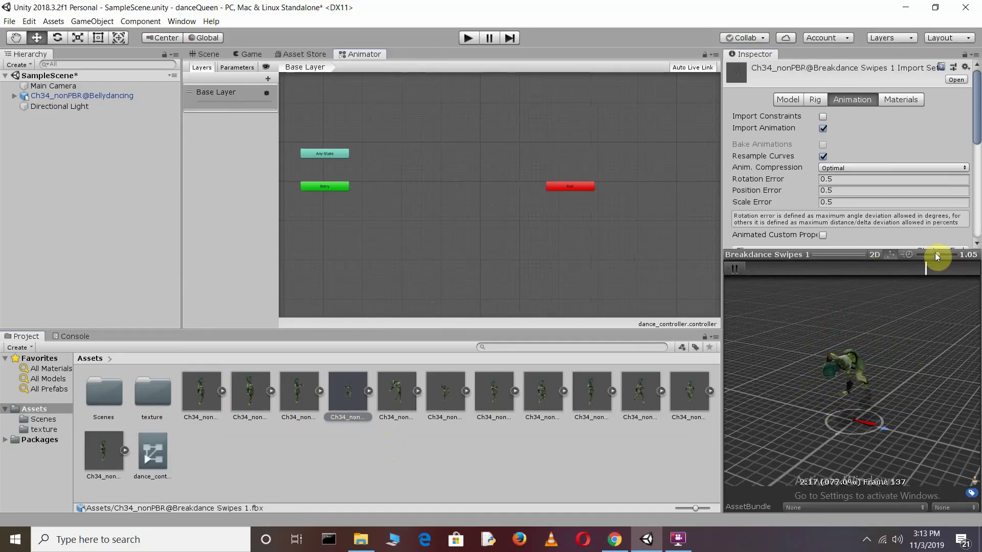
click(309, 388)
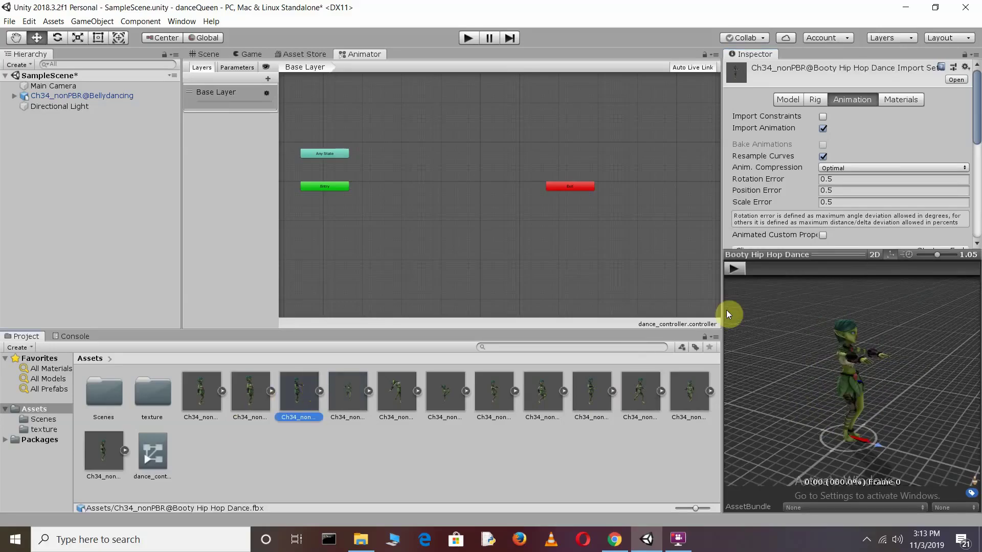
click(735, 270)
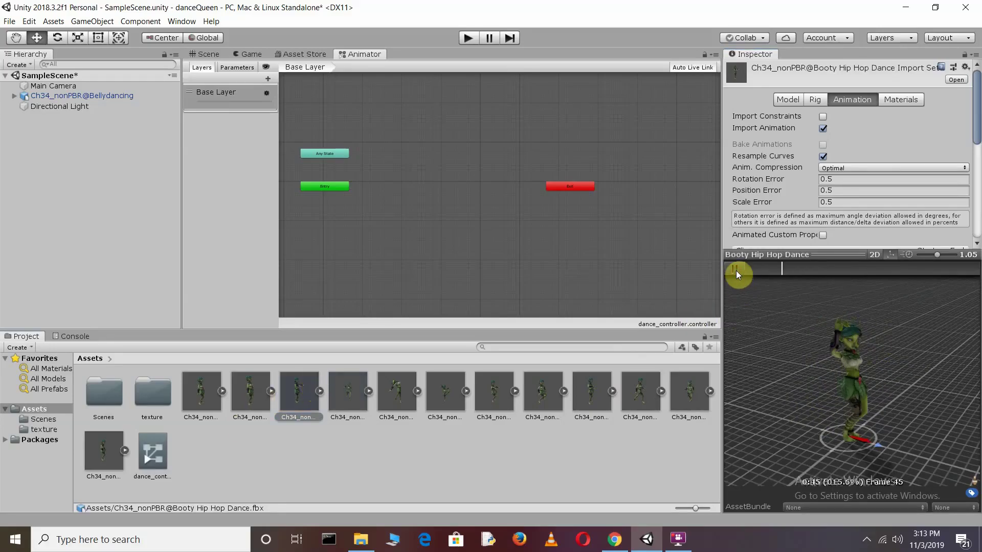
click(269, 397)
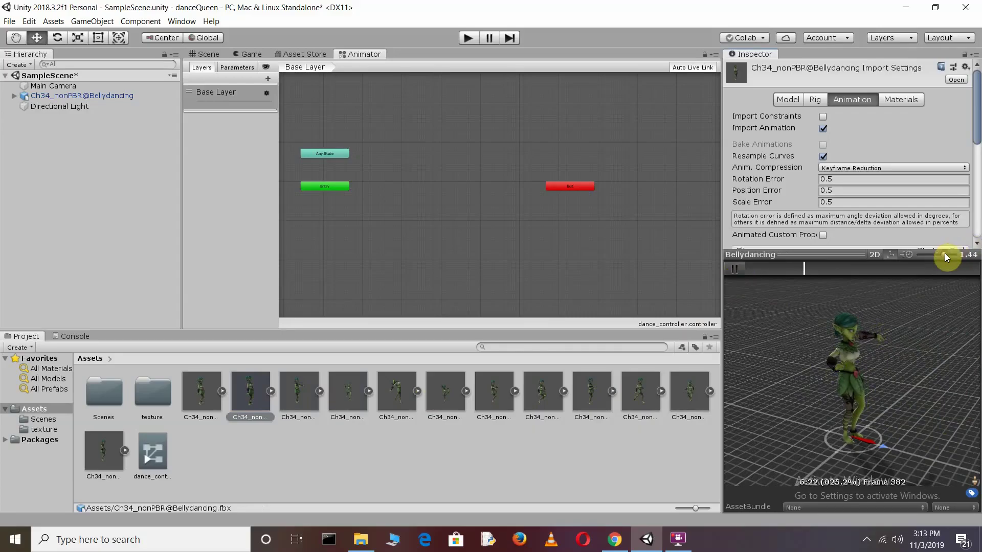
drag(944, 253, 950, 253)
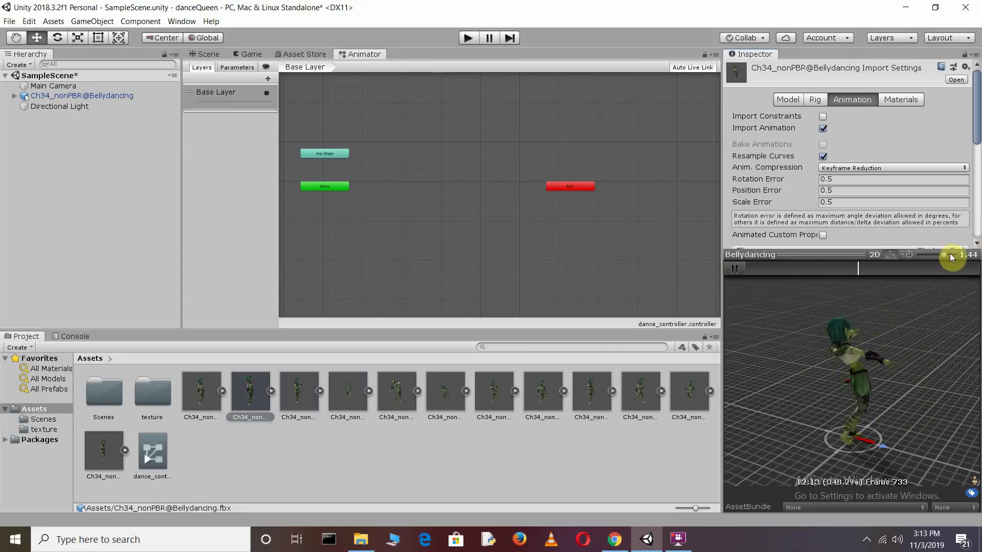
Step: Preview Arms Hip Hop Dance, Hip Hop Dancing and other clips, ending on Bellydancing
click(205, 393)
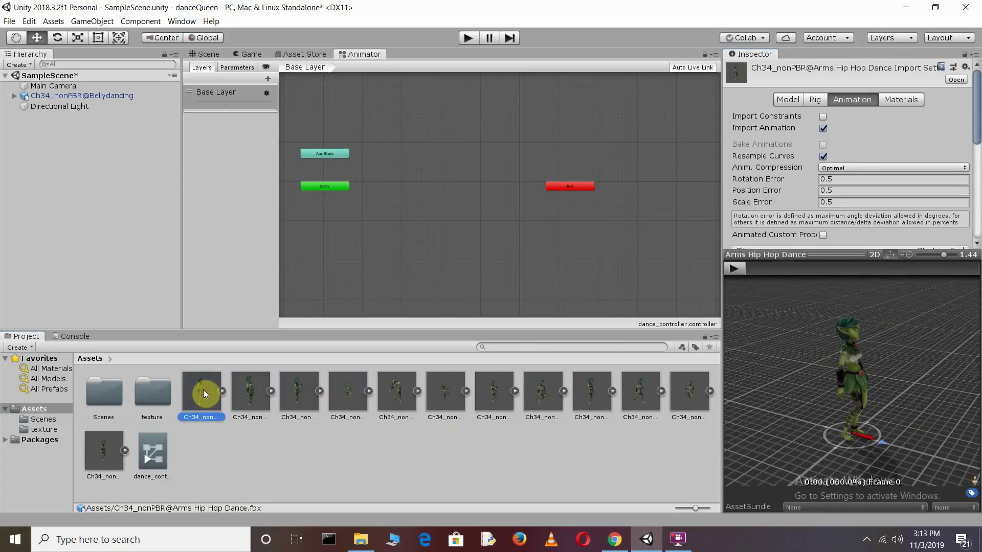
click(735, 269)
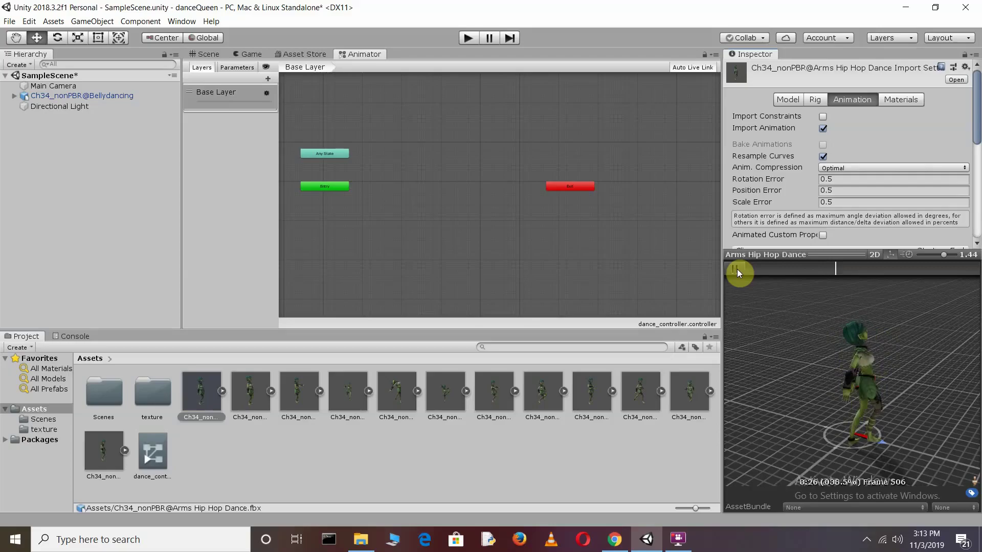
click(504, 392)
click(736, 268)
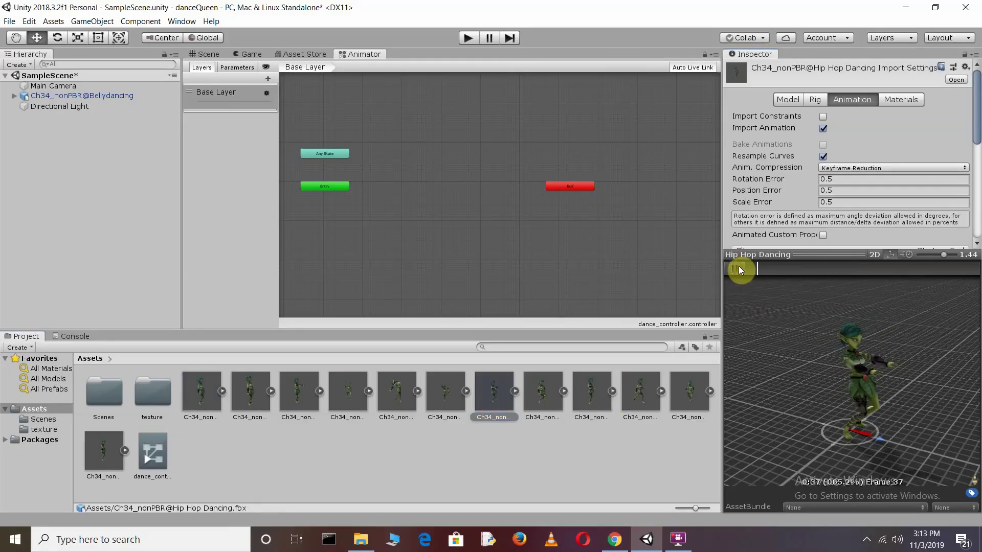
click(579, 391)
click(120, 95)
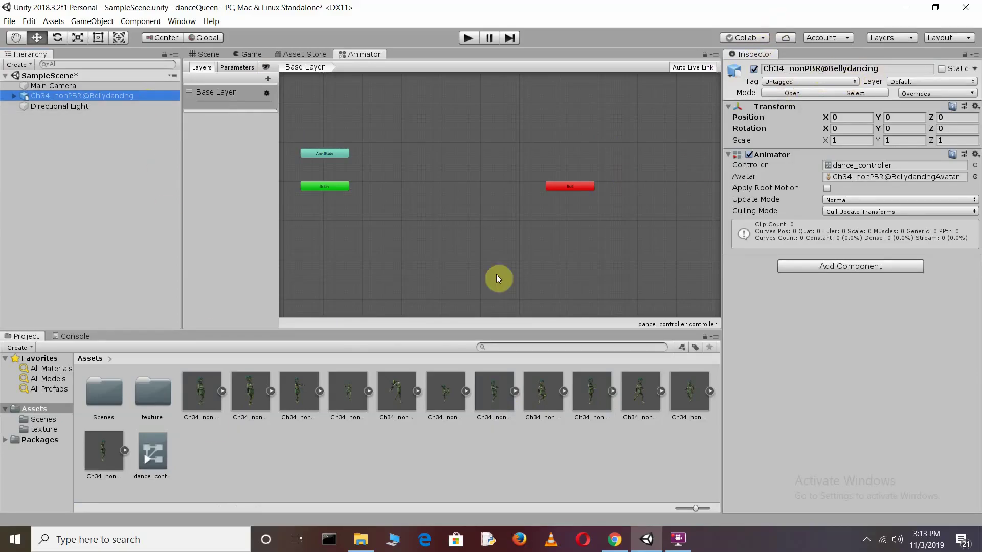
click(195, 395)
click(257, 392)
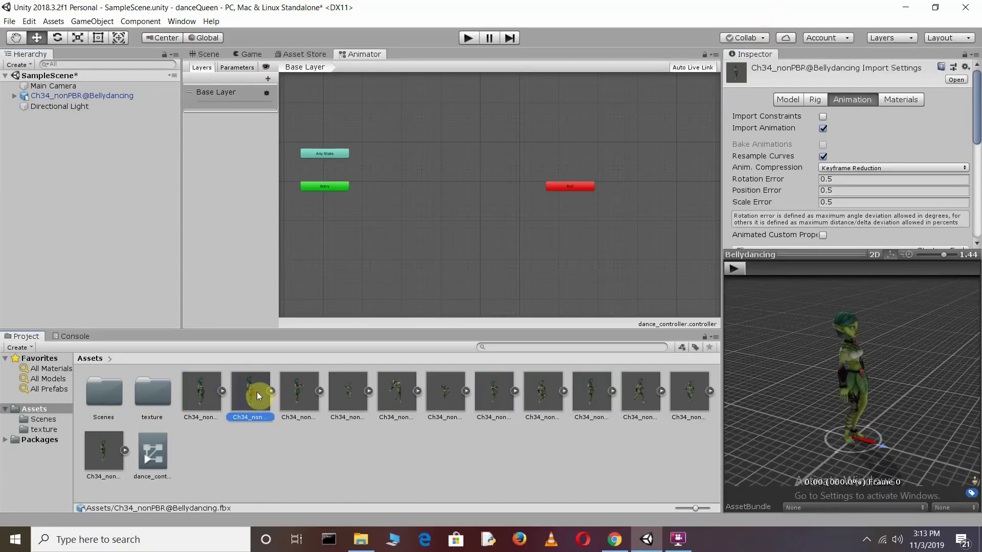
click(734, 269)
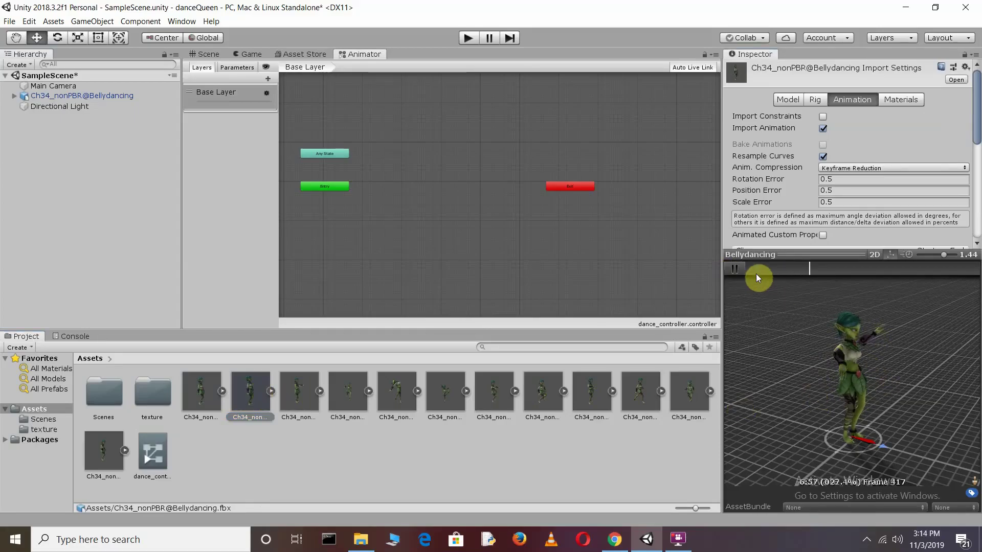
click(735, 268)
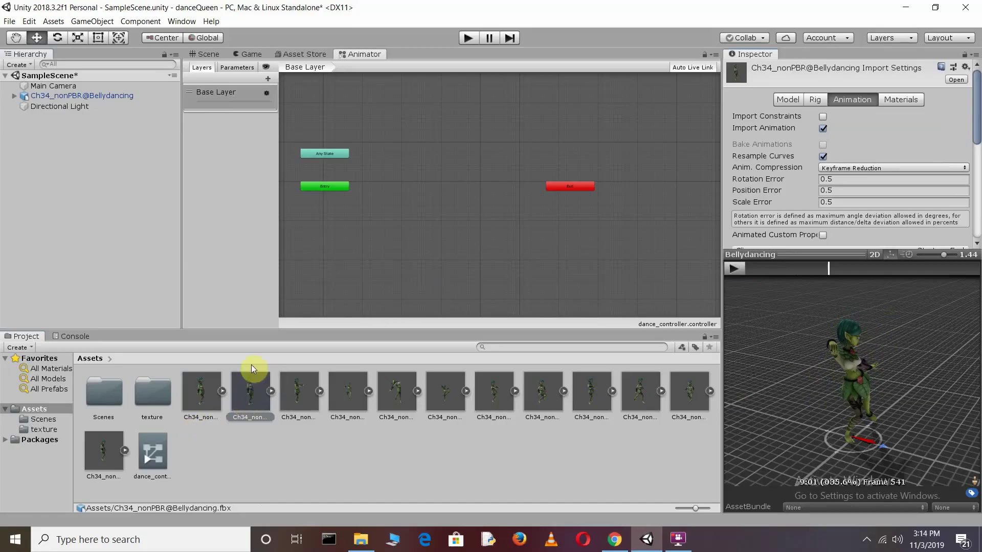
Step: Add Bellydancing as the default state from Entry and play-test the character dancing
drag(252, 395, 444, 145)
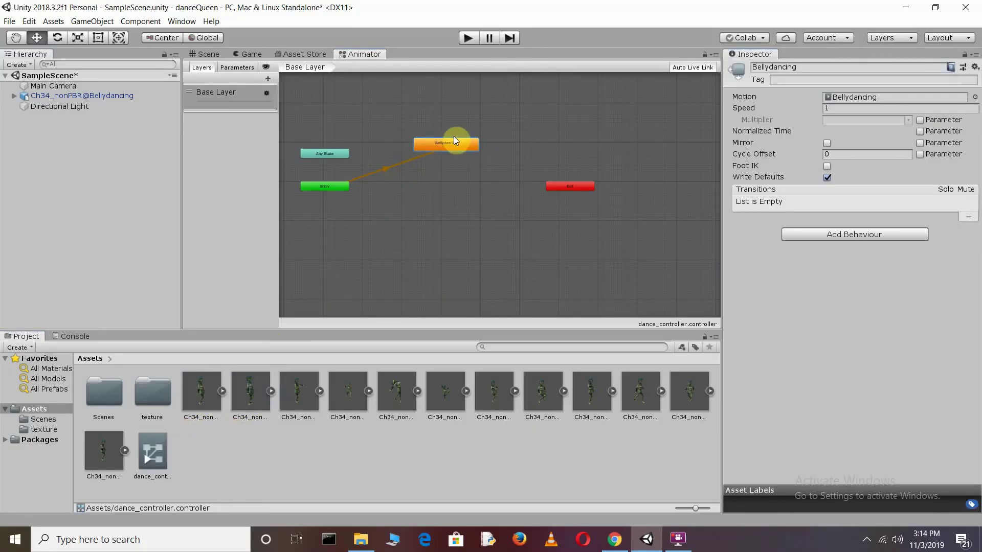
click(469, 37)
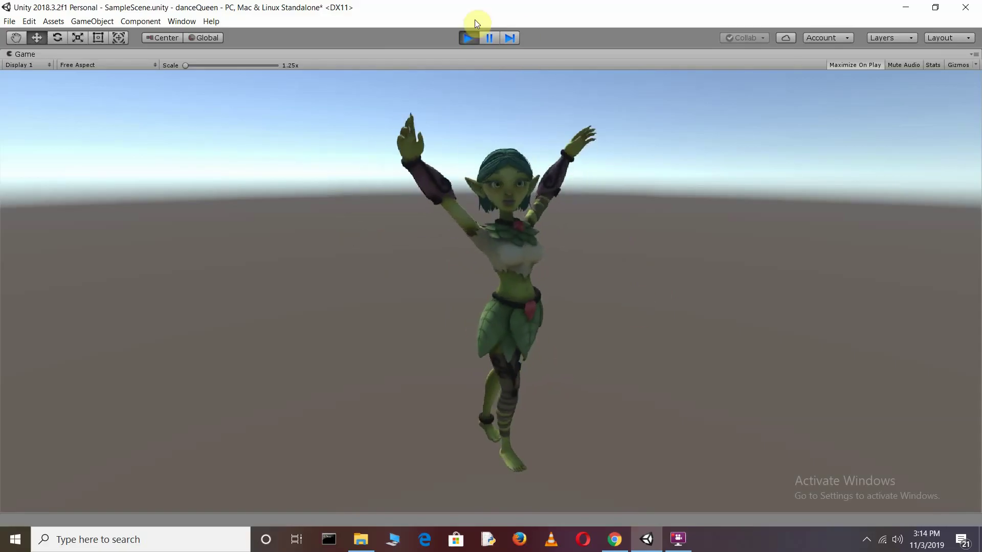
click(472, 39)
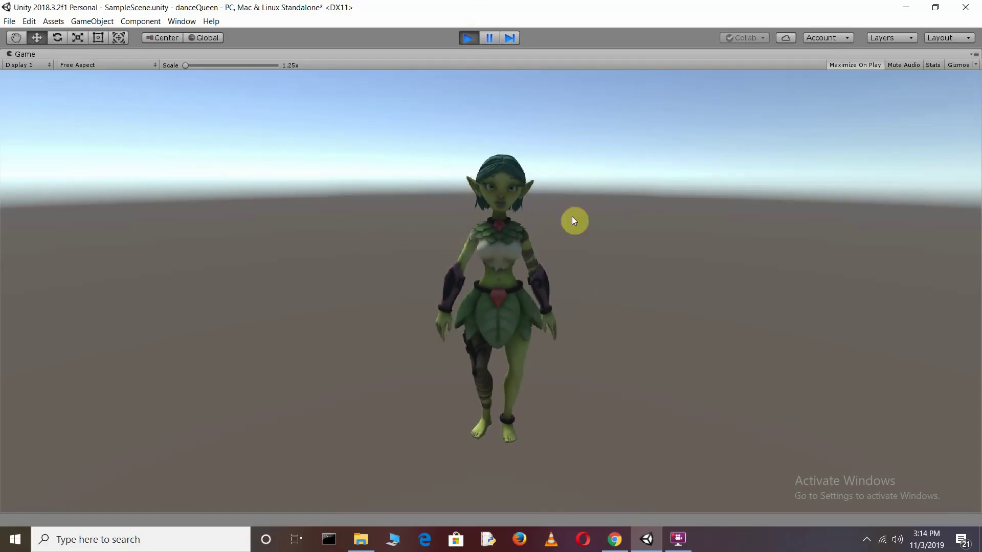
click(467, 37)
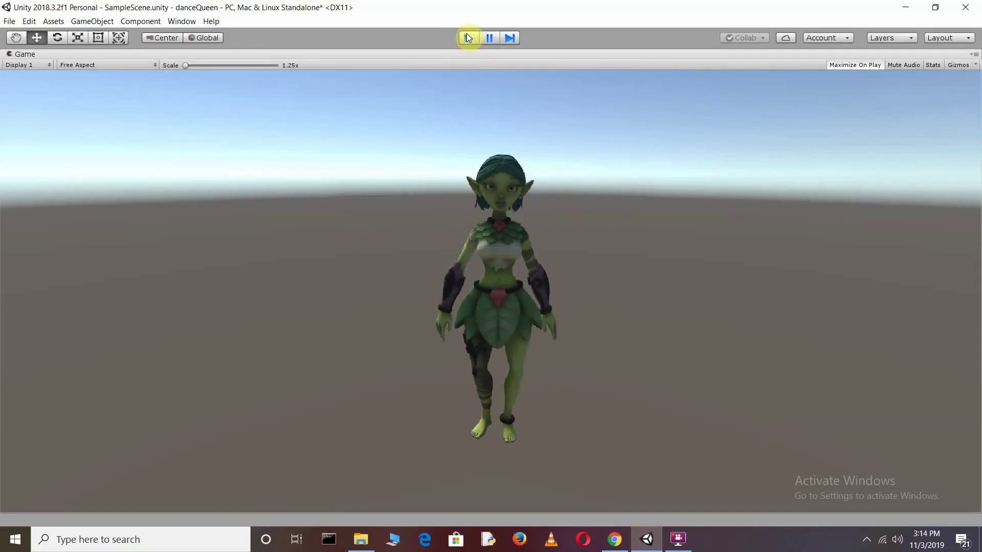
click(466, 37)
Step: Enable Loop Time on the Bellydancing clip, apply the reimport, and run the scene
click(364, 53)
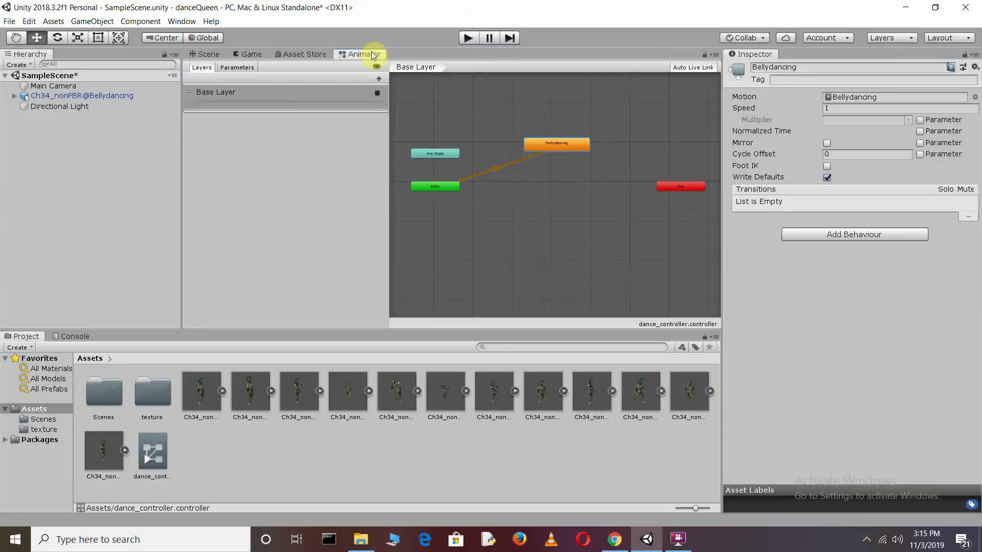
click(551, 144)
double_click(551, 144)
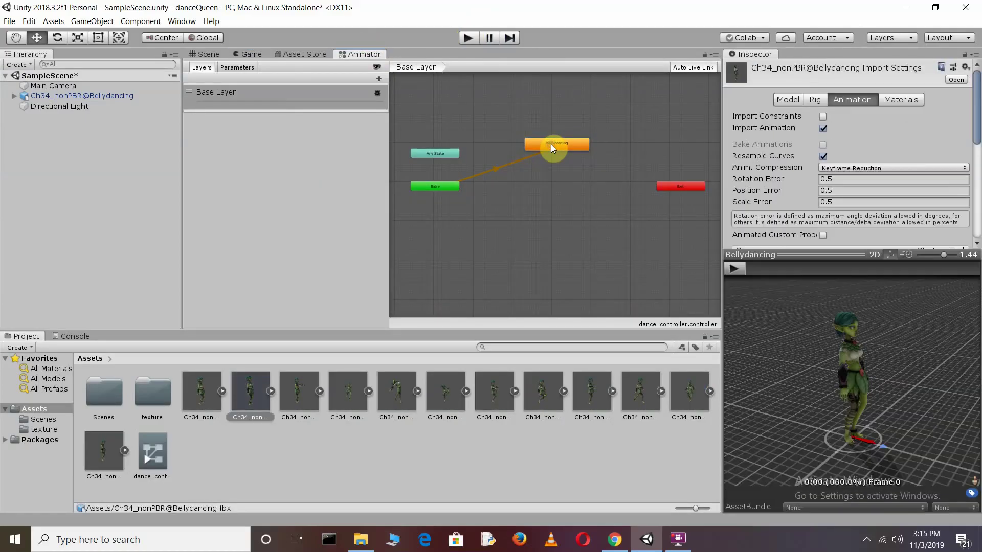
scroll(886, 217, down, 5)
scroll(864, 128, down, 5)
click(822, 108)
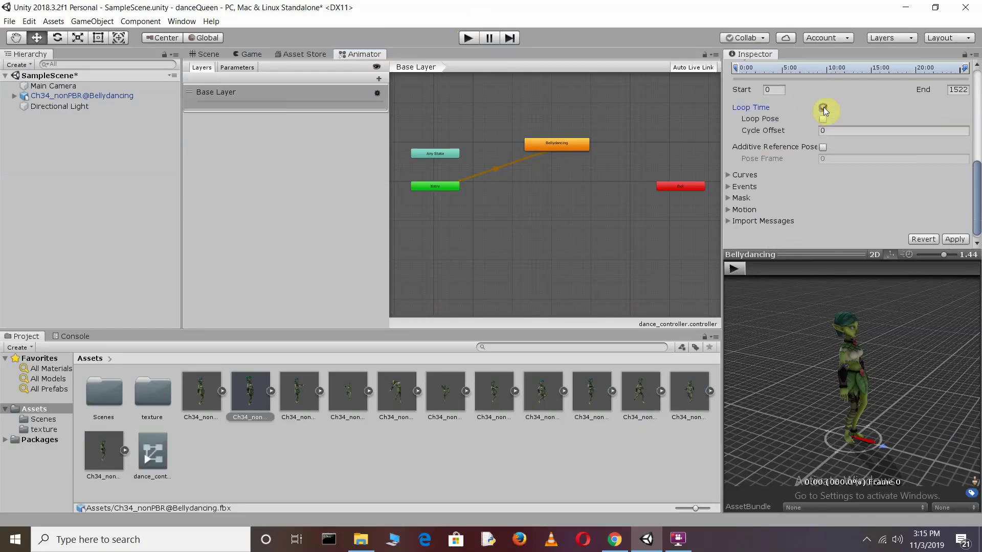
click(953, 240)
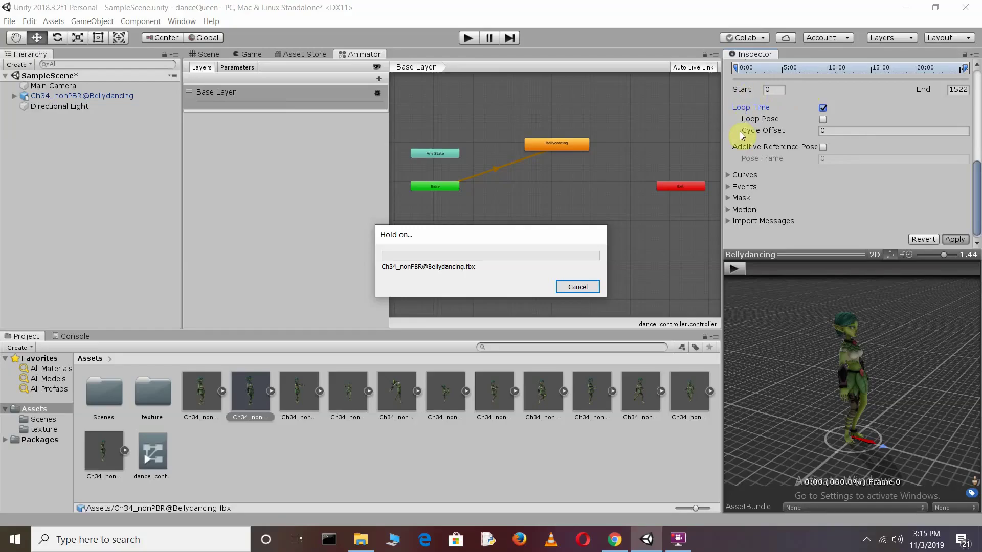
click(467, 38)
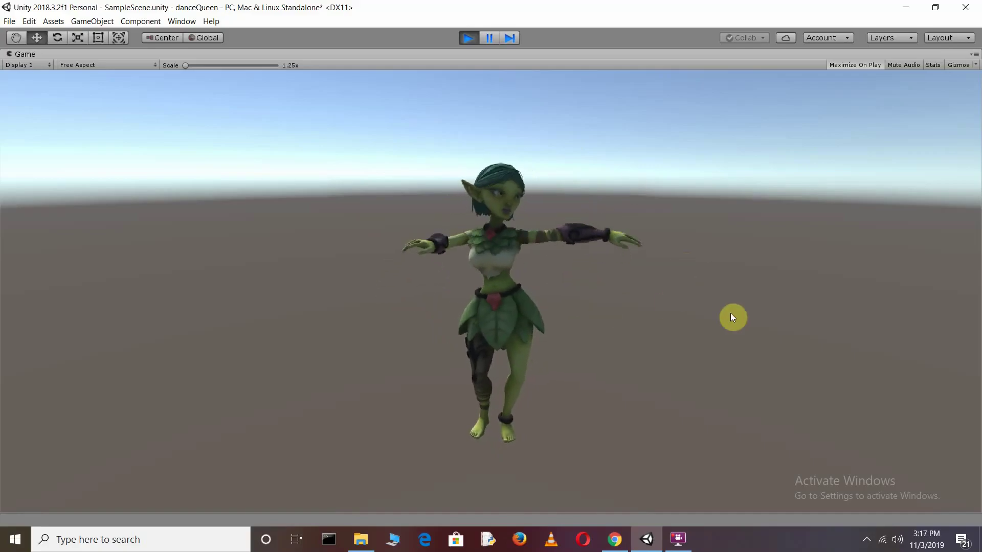
Step: Stop play mode, then toggle the Bellydancing clip's Loop Time and apply it
click(469, 37)
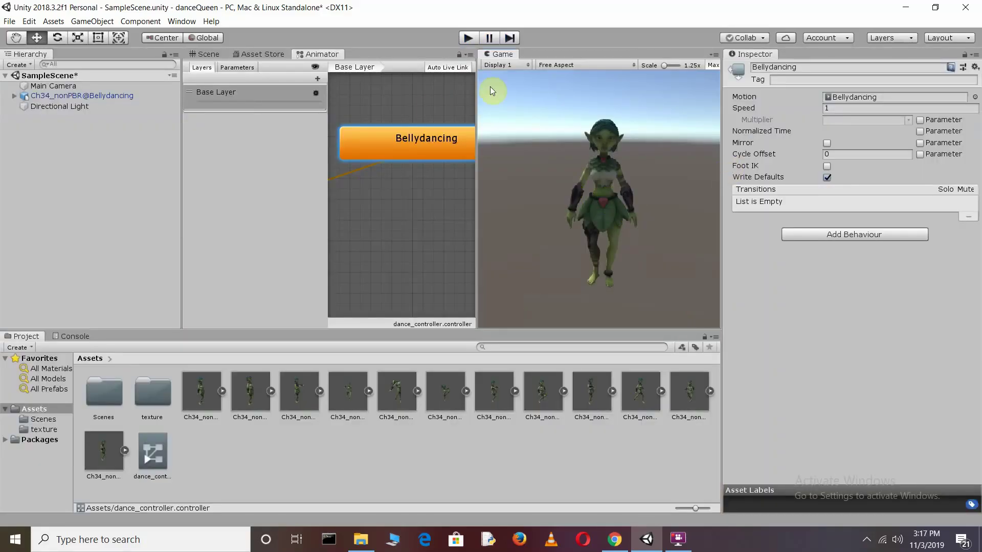
double_click(444, 149)
scroll(786, 168, down, 5)
click(822, 186)
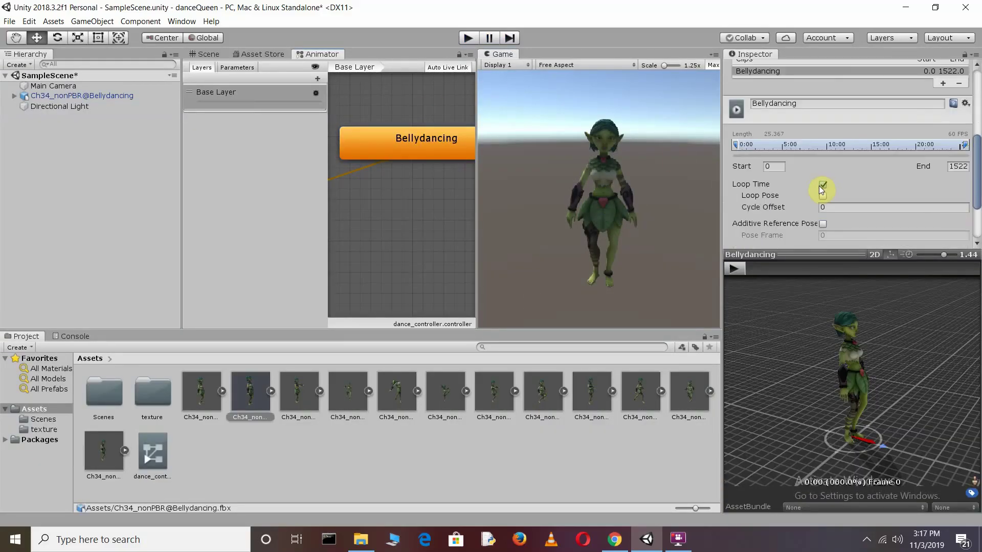
scroll(925, 204, down, 3)
click(955, 233)
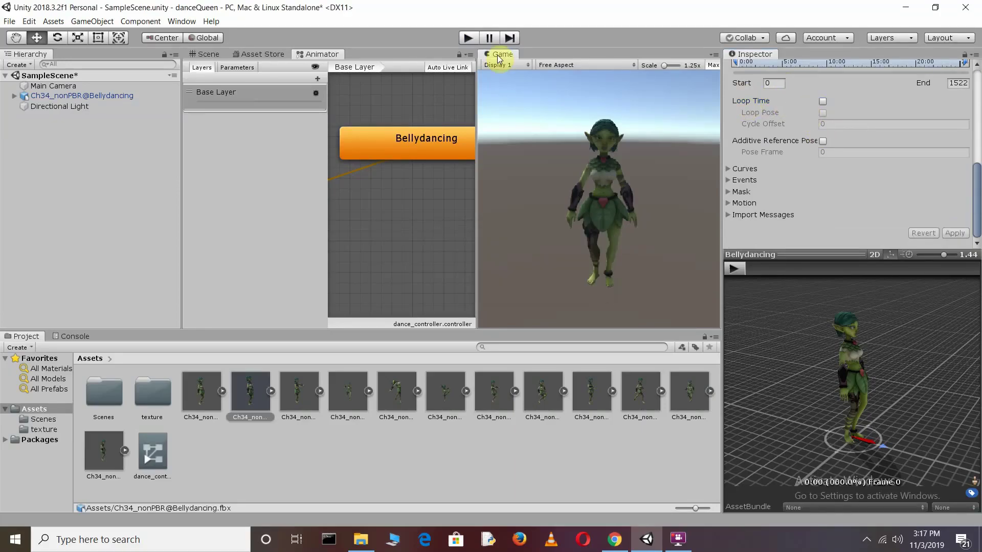
Step: Dock the Game view beside the Animator and preview the Arms Hip Hop Dance clip
drag(503, 54, 368, 61)
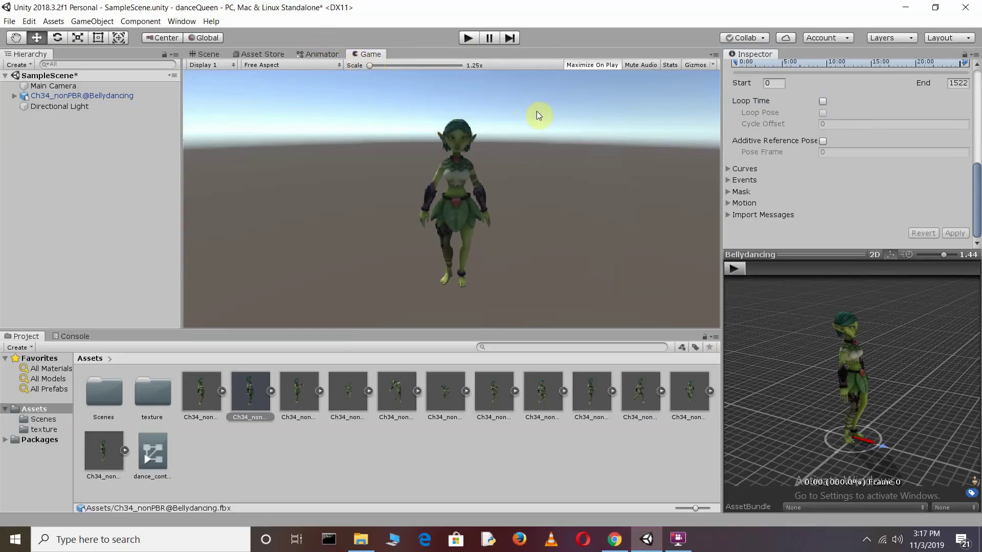
scroll(498, 201, up, 1)
click(314, 53)
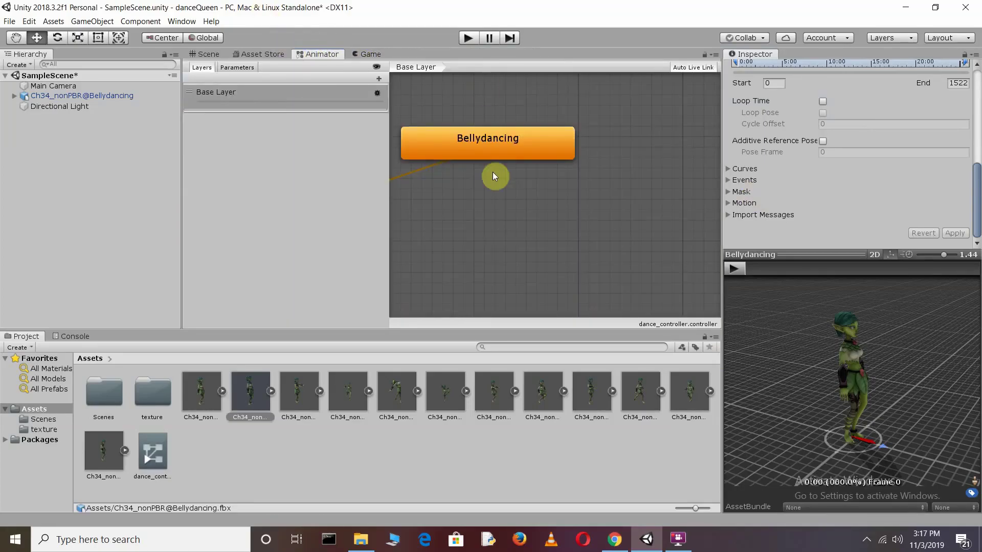
scroll(488, 176, down, 3)
scroll(443, 187, up, 2)
click(551, 142)
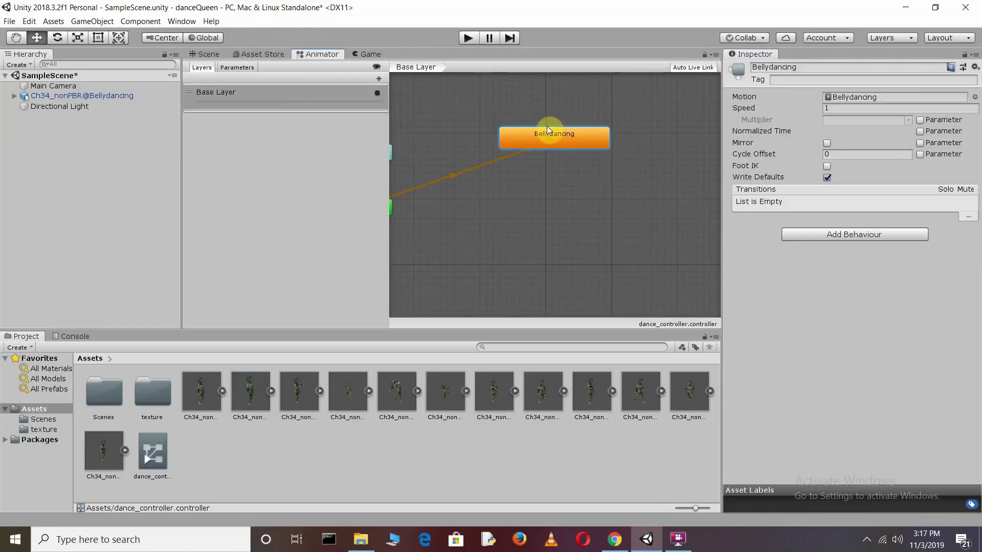
click(201, 391)
click(733, 269)
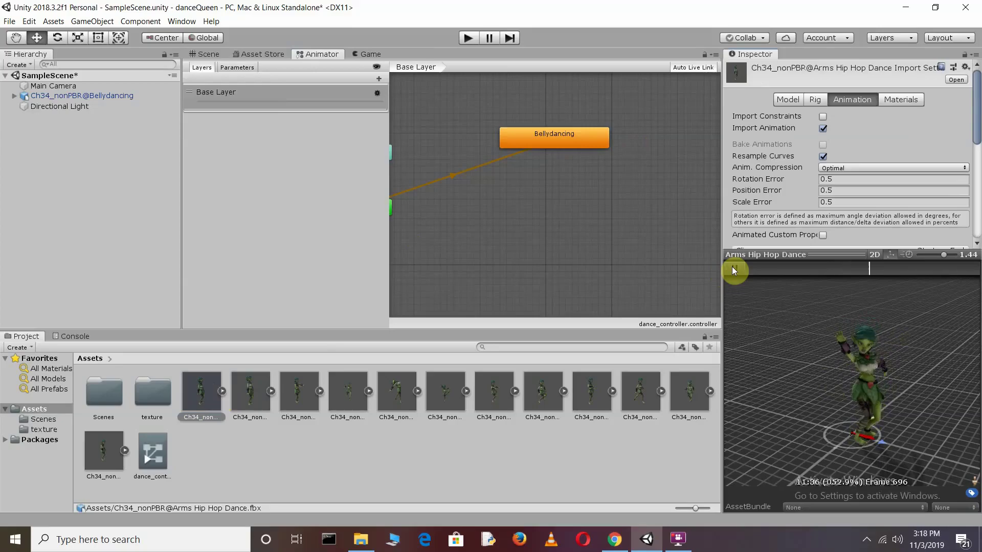
Step: Add an Arms Hip Hop Dance state below Bellydancing in the Animator graph
click(732, 268)
click(207, 397)
drag(206, 395, 427, 260)
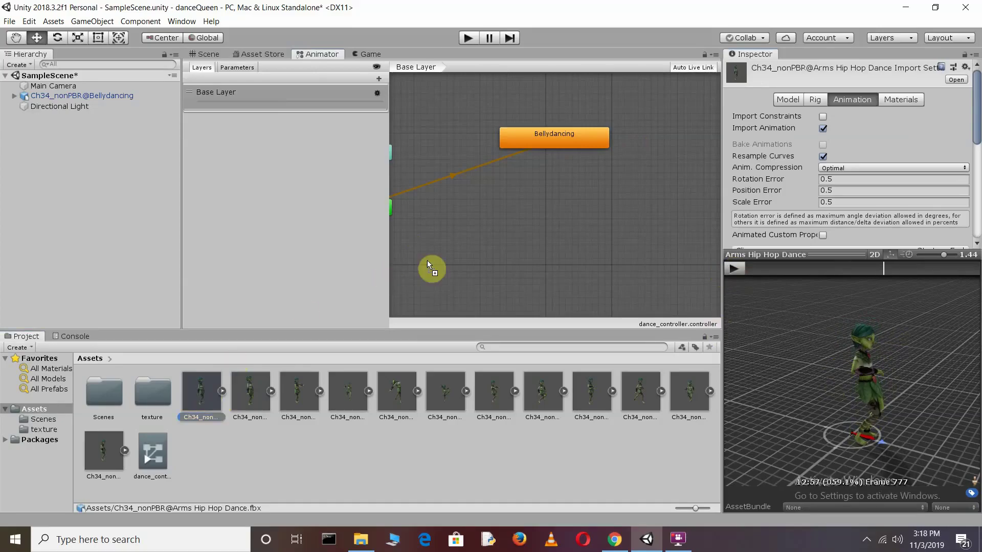
drag(539, 192, 541, 196)
Step: Link Bellydancing to Arms Hip Hop Dance with a transition, preview the blend, and run the scene
right_click(551, 145)
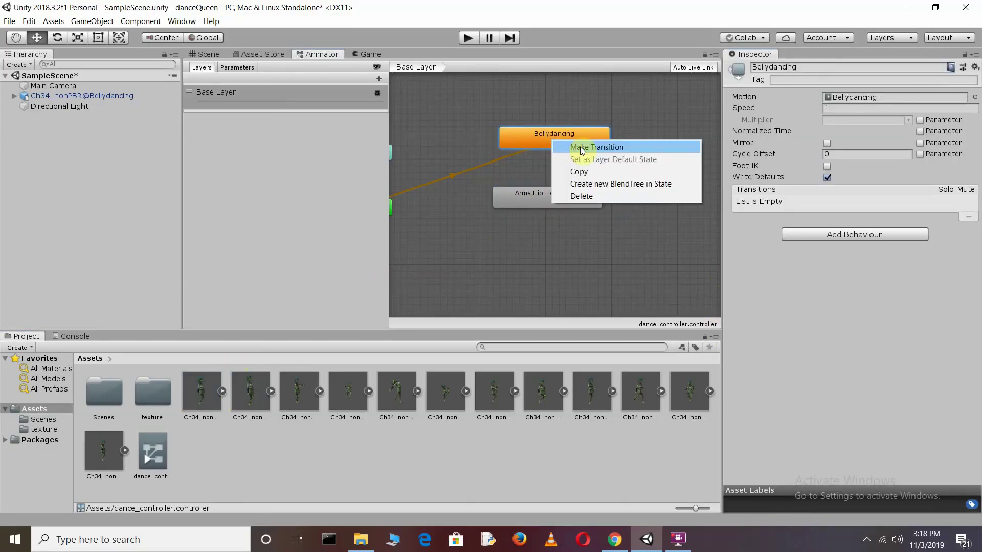
click(578, 147)
click(541, 198)
click(548, 165)
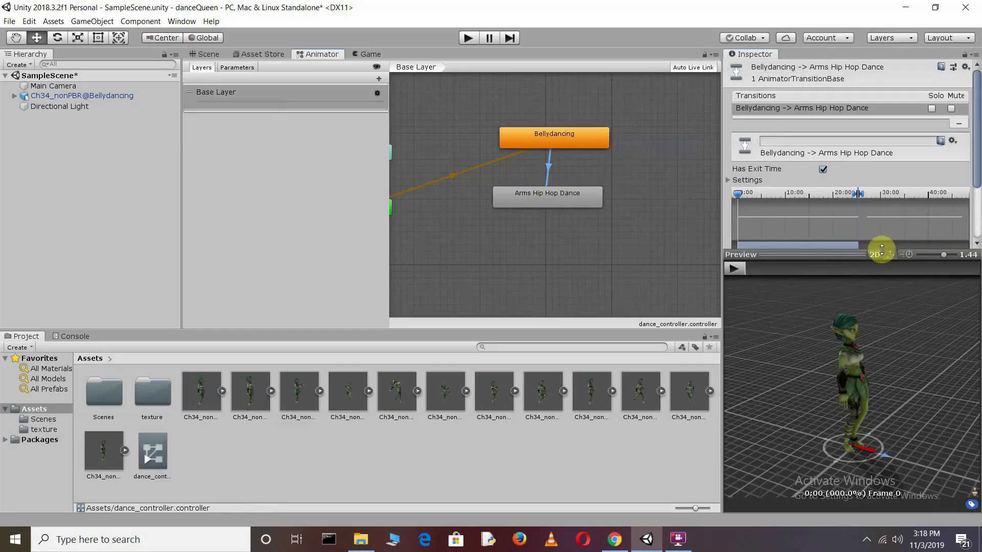
scroll(970, 200, down, 3)
click(778, 164)
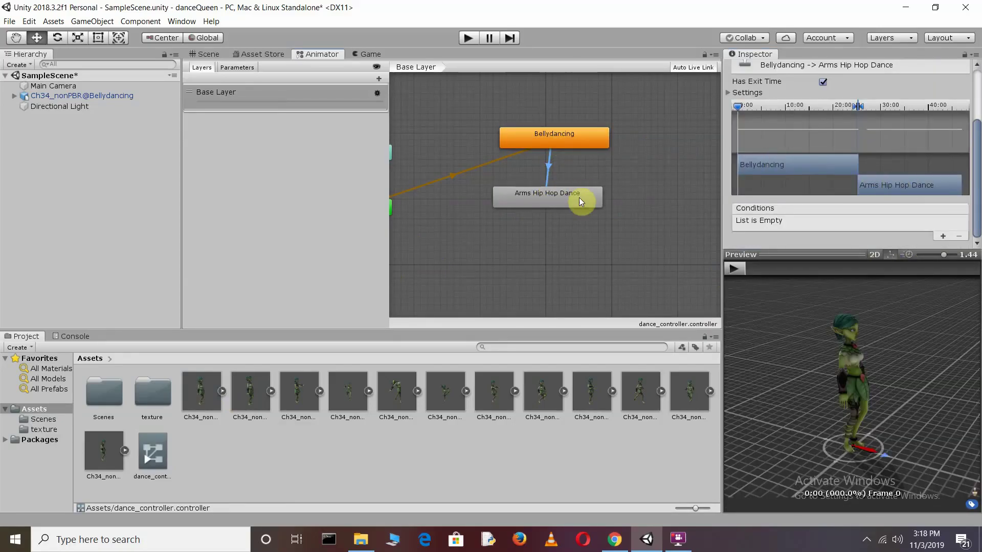
click(735, 268)
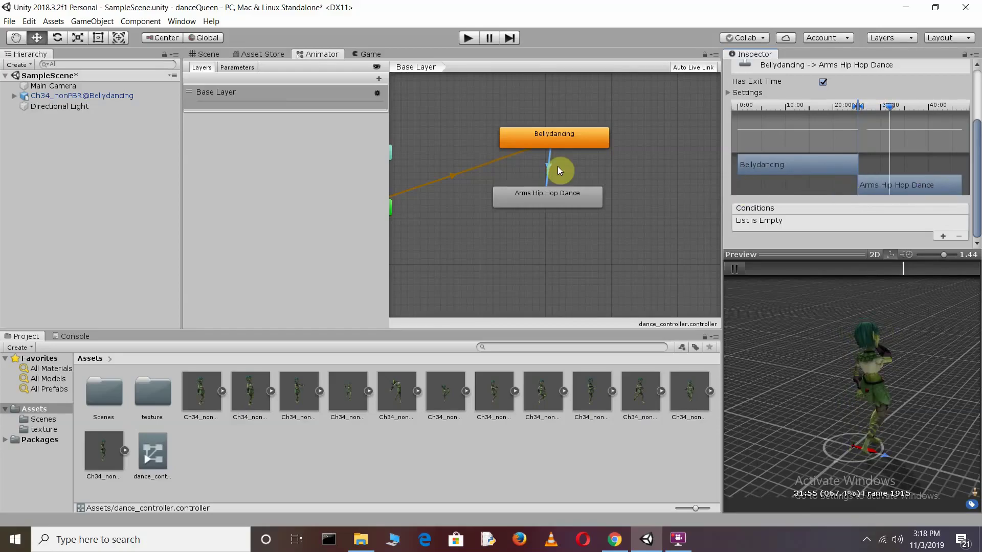
click(470, 38)
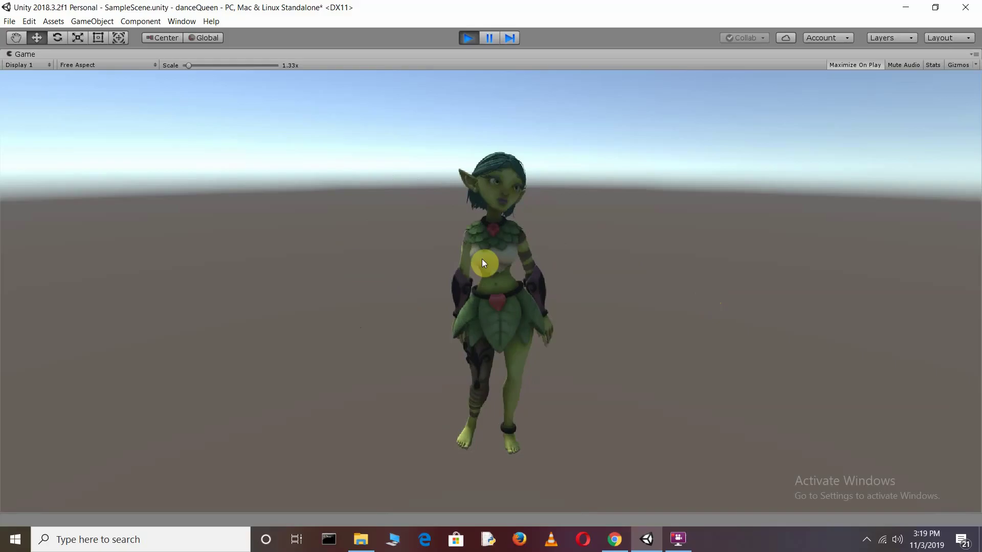
Step: Stop the running dance test to return to the editor
click(468, 38)
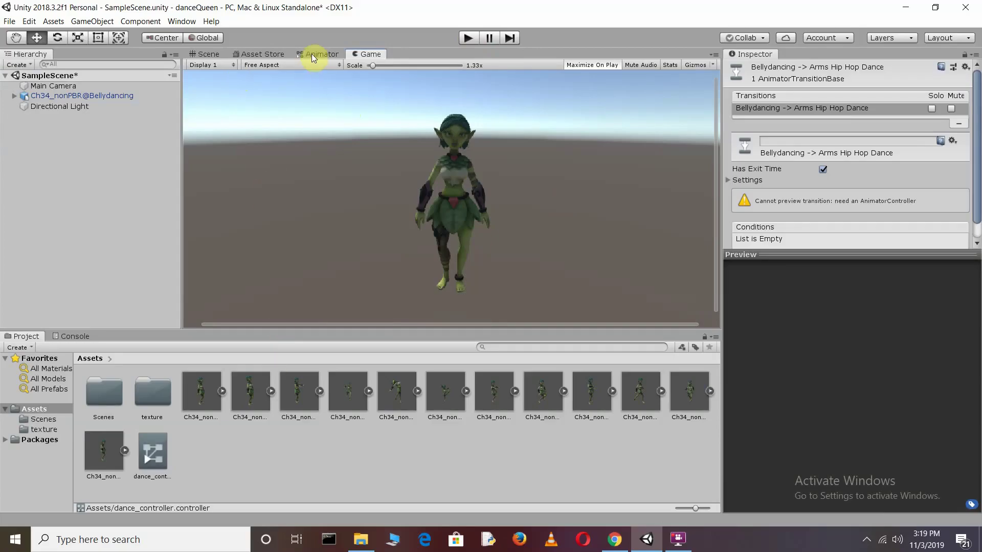
Step: Inspect the Arms Hip Hop Dance and Bellydancing clips, then preview Booty Hip Hop Dance
click(312, 54)
click(554, 197)
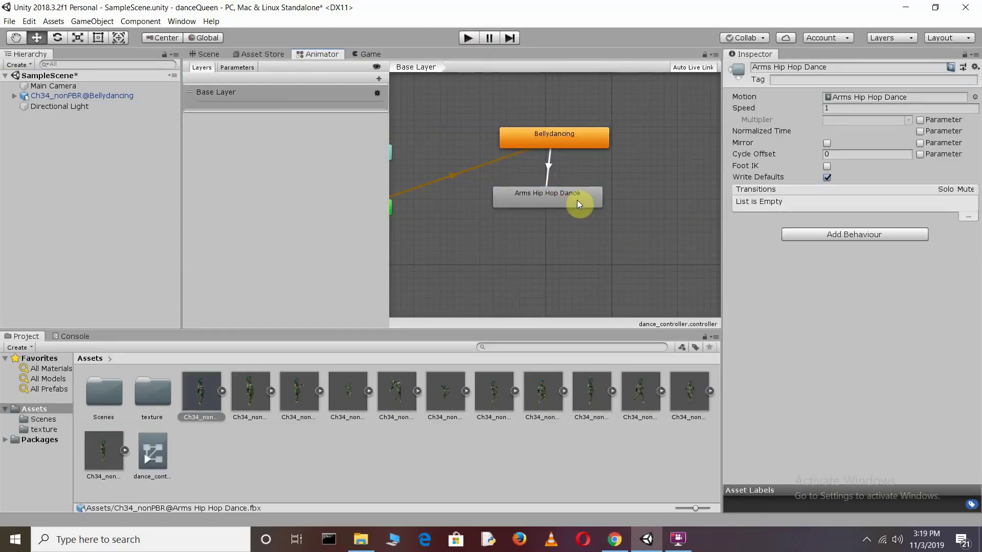
double_click(895, 97)
scroll(892, 200, down, 5)
scroll(825, 238, down, 2)
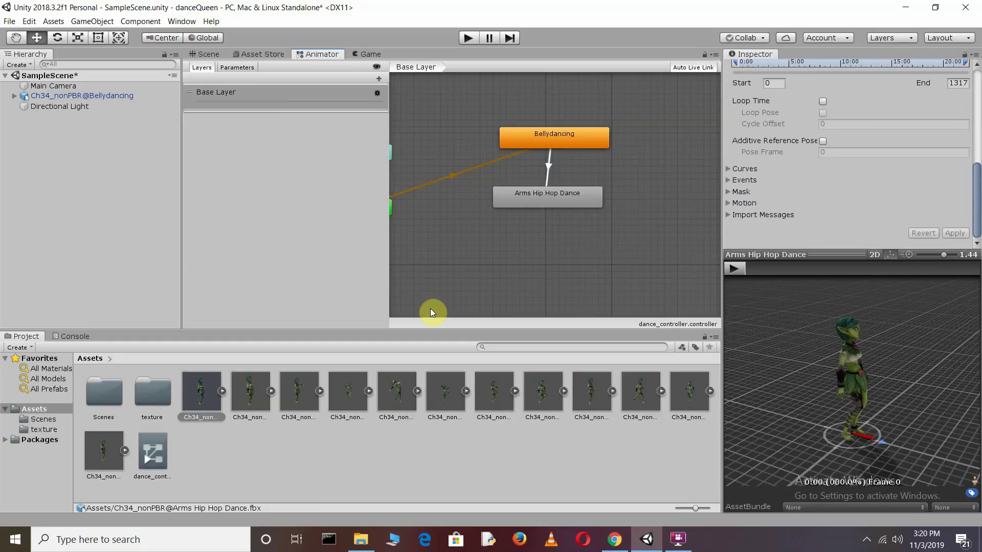
click(251, 387)
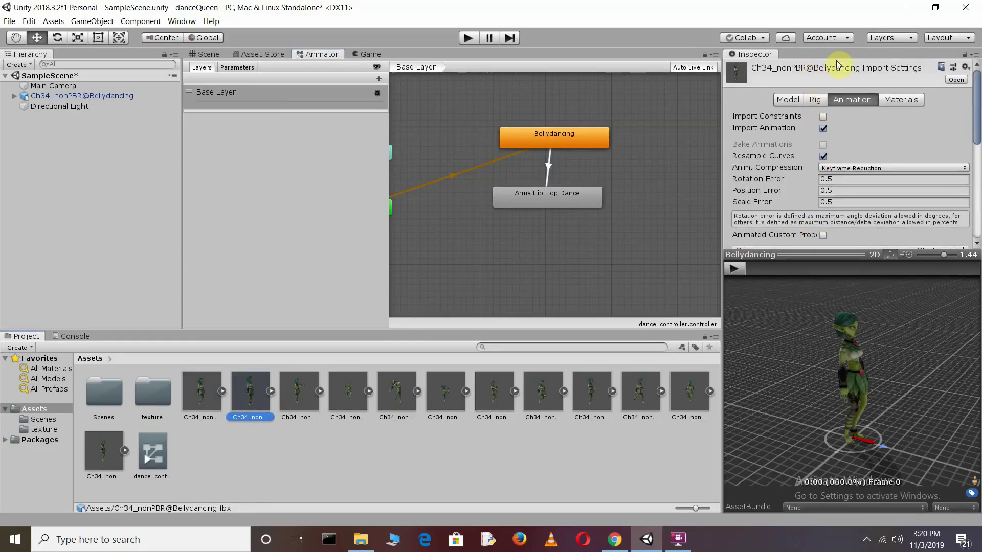
click(307, 386)
click(738, 264)
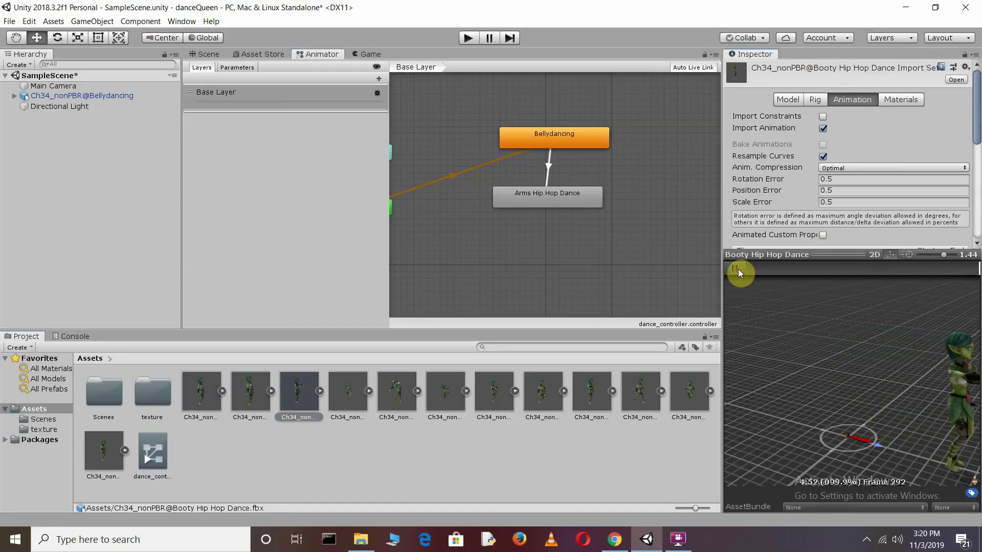
click(738, 269)
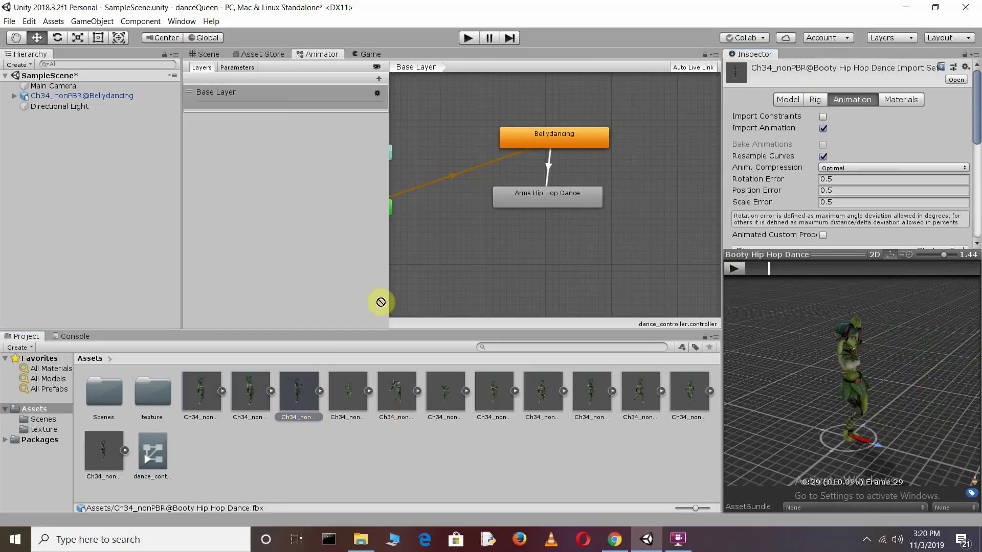
Step: Add a Booty Hip Hop Dance state, make Arms Hip Hop Dance the layer default, and run the scene
drag(302, 394, 546, 256)
right_click(559, 196)
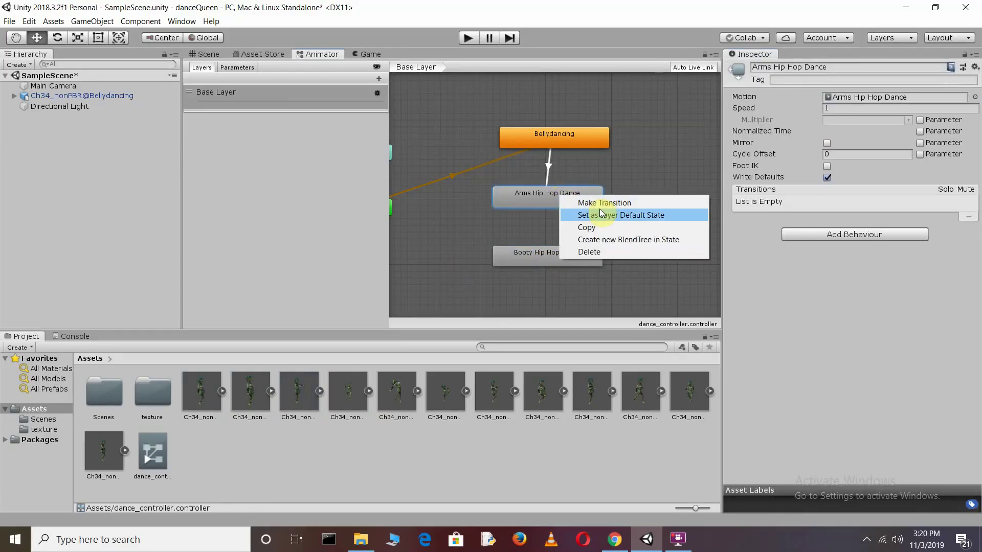
click(599, 221)
right_click(570, 192)
right_click(567, 134)
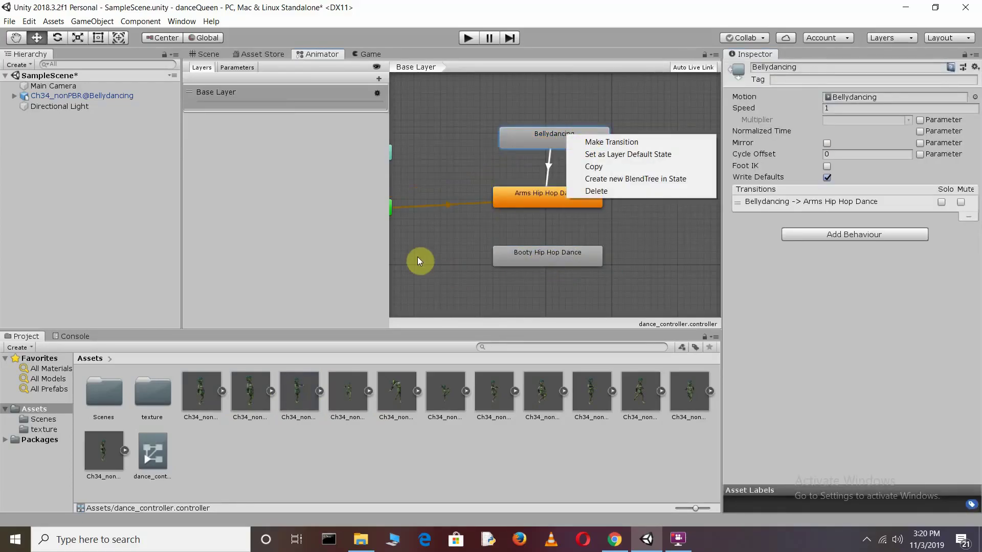
click(479, 196)
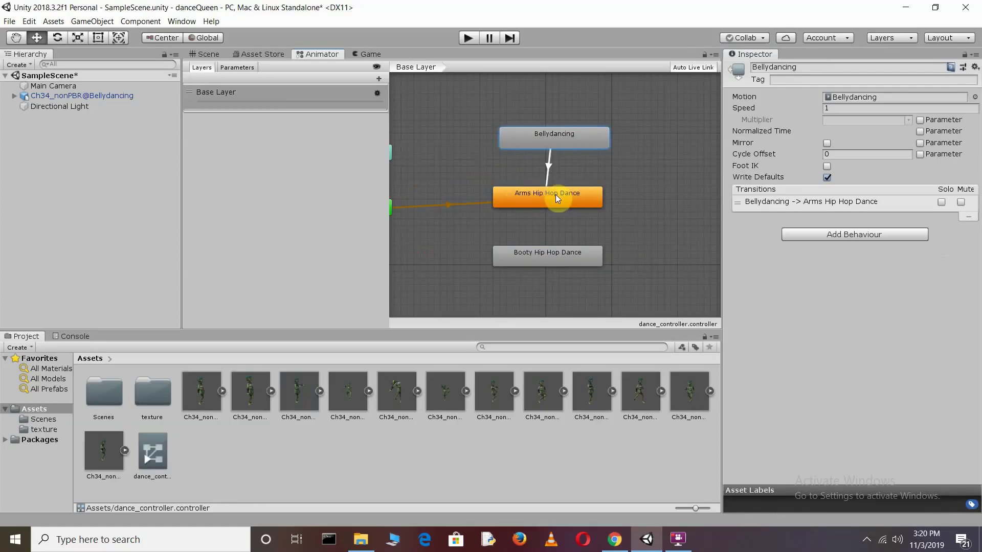
click(471, 37)
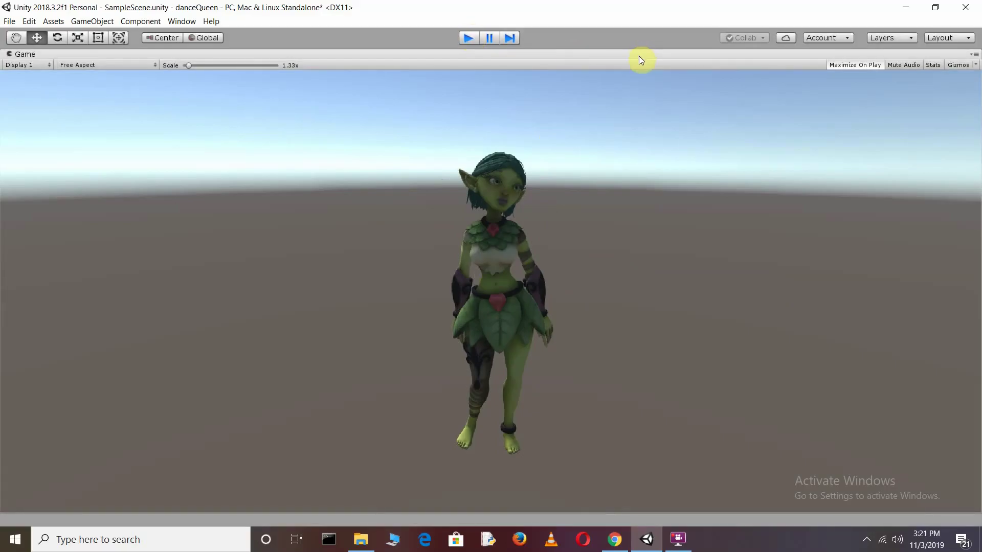
Step: Stop play mode, restore Bellydancing as default, and transition Arms Hip Hop Dance to Booty Hip Hop Dance
key(ctrl+p)
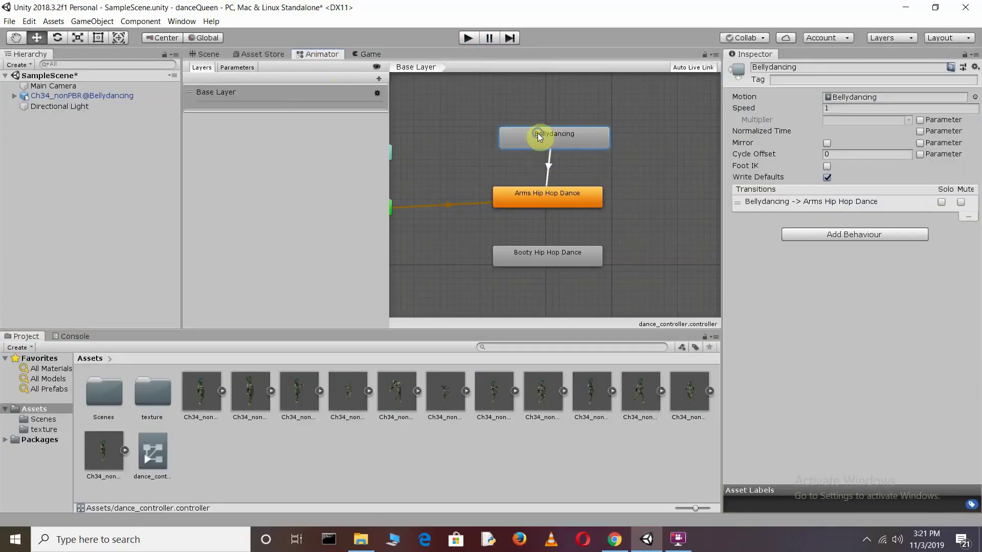
right_click(538, 133)
click(631, 153)
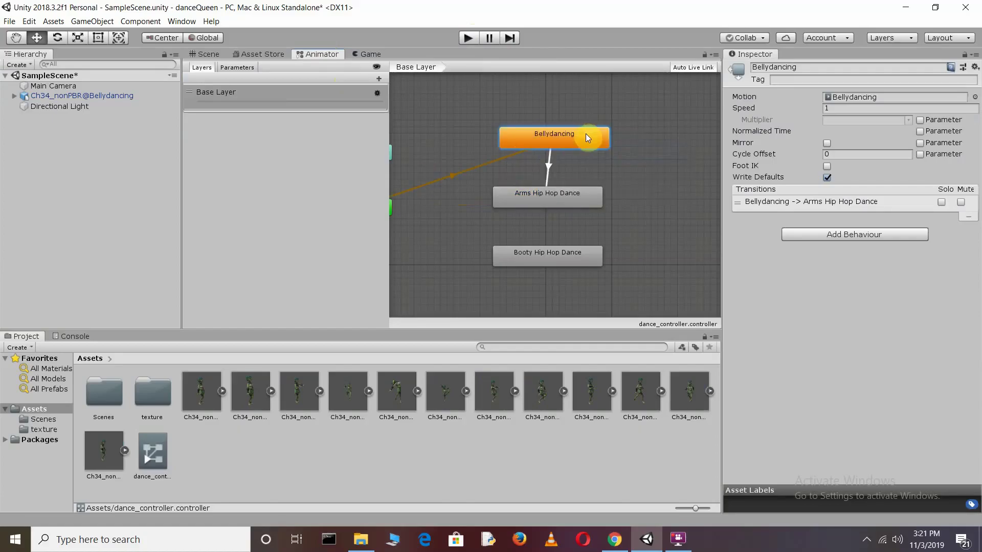
right_click(565, 193)
click(588, 198)
click(551, 255)
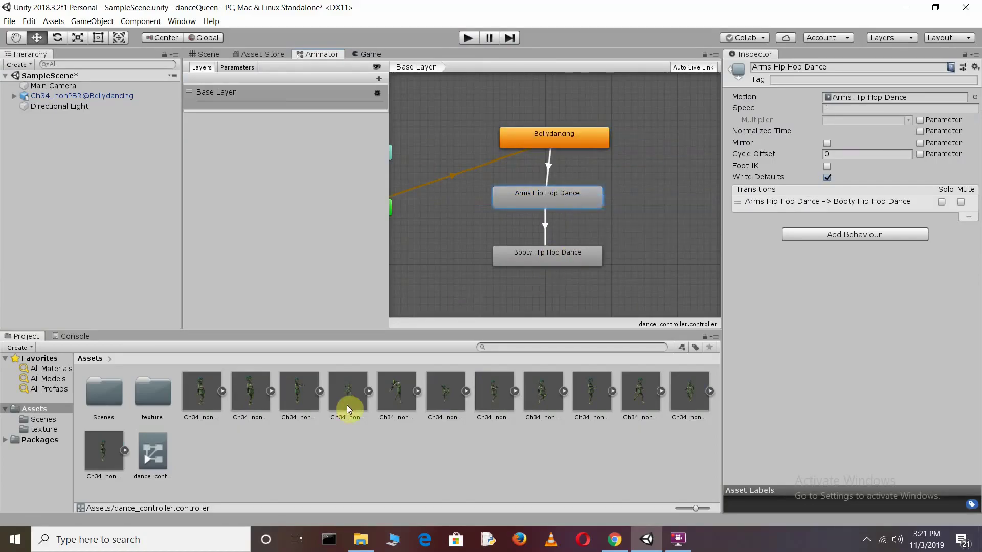
Step: Preview the Breakdance Swipes 1, Female Dance Pose, Hip Hop Dancing and Hip Hop Dancing (1) clips
click(738, 269)
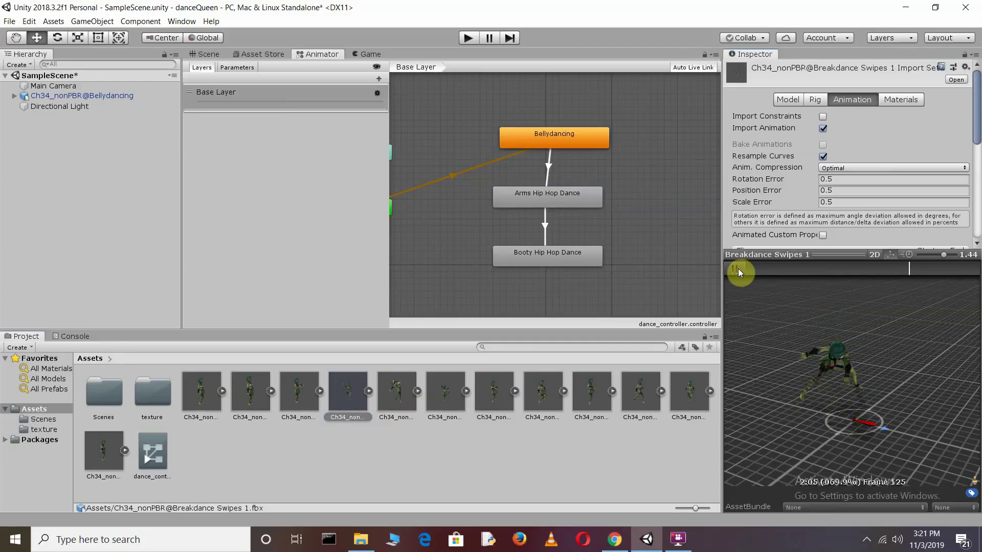
click(406, 391)
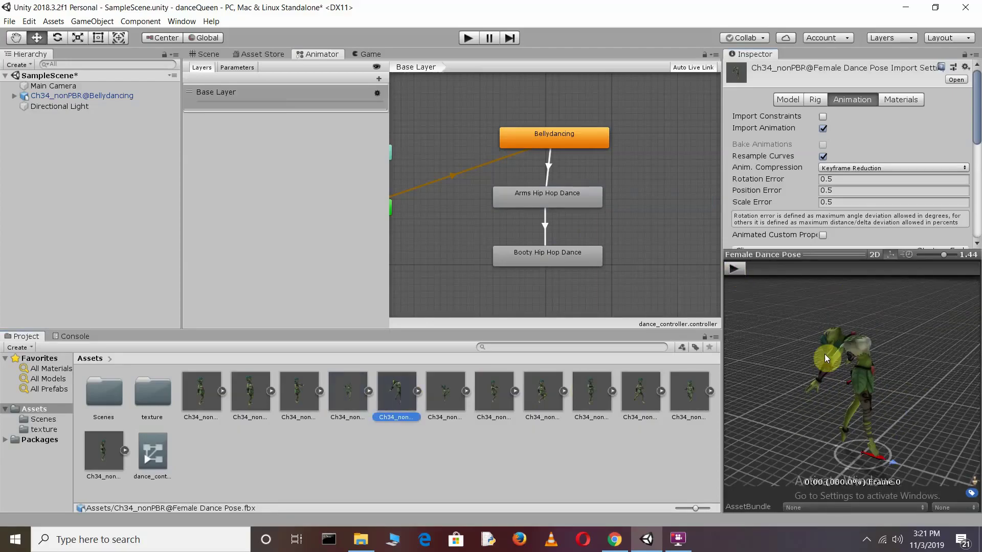
click(493, 393)
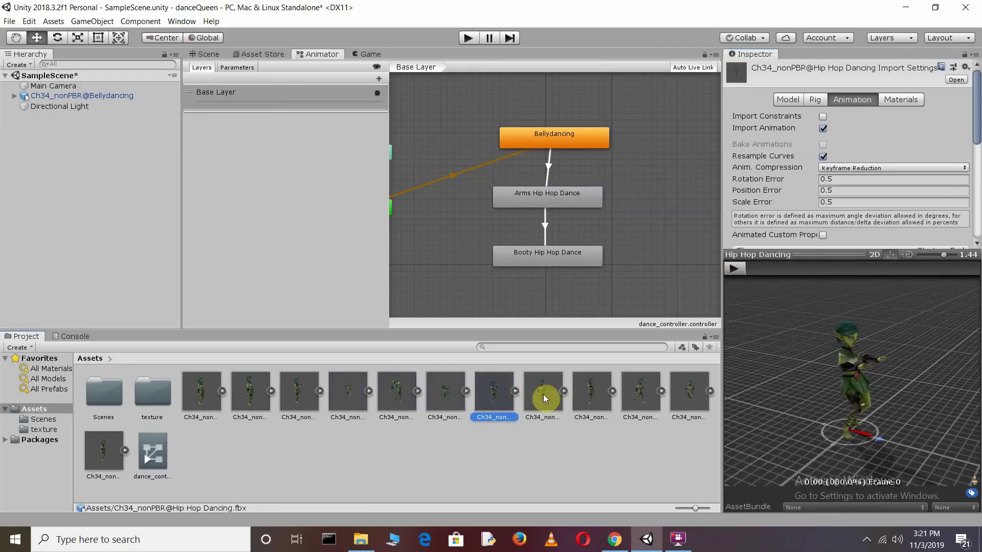
click(733, 267)
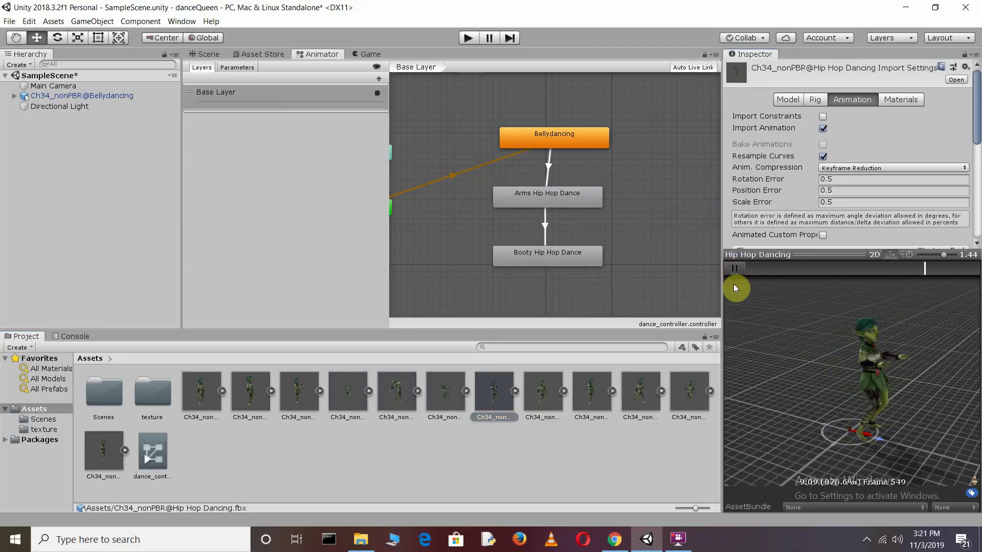
click(542, 391)
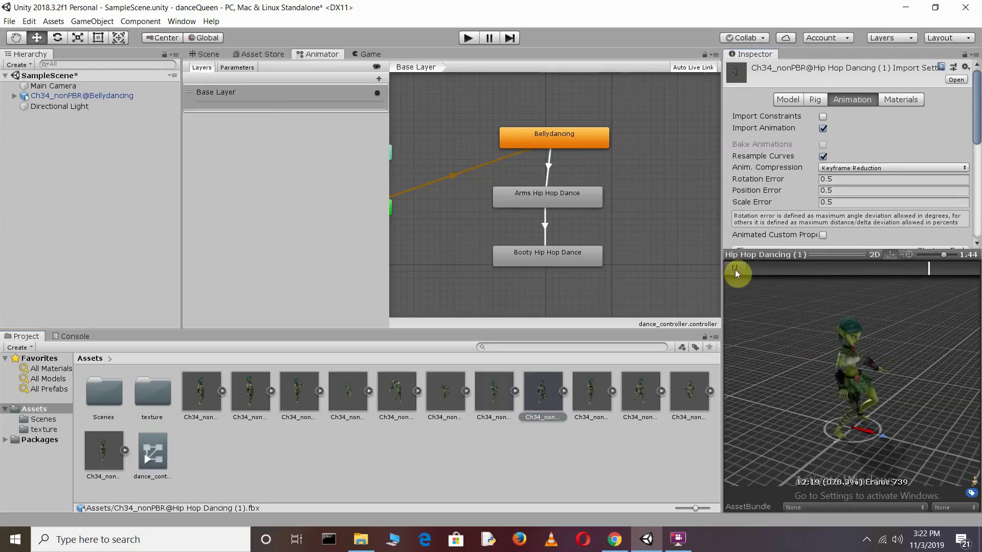
Step: Add a Hip Hop Dancing state and transition Booty Hip Hop Dance into it
drag(501, 391, 557, 305)
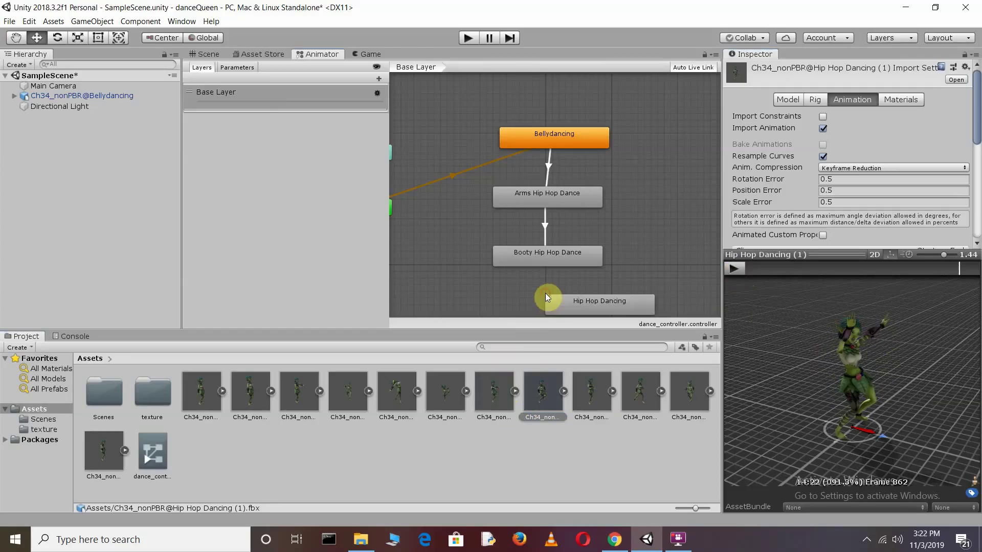
right_click(560, 252)
click(588, 258)
click(563, 298)
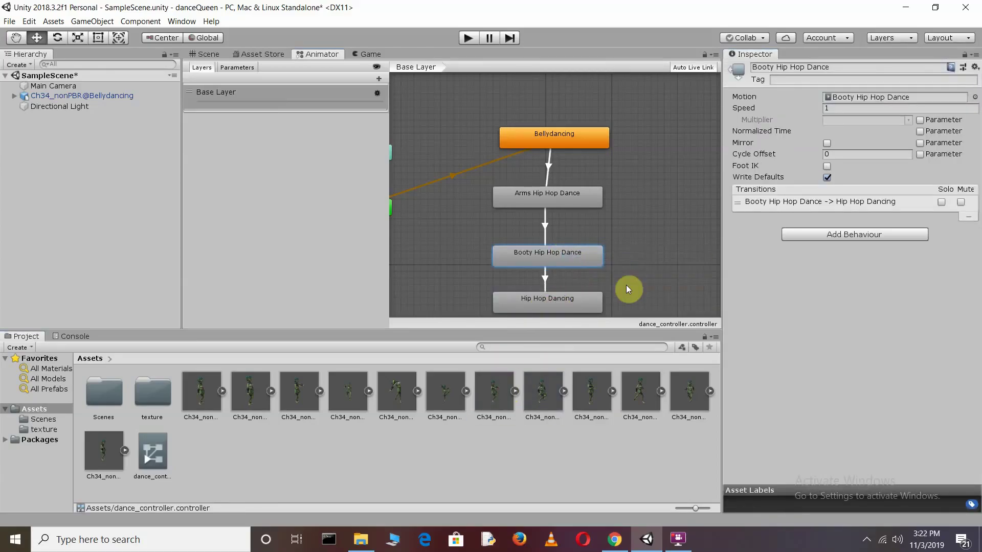
scroll(623, 301, down, 5)
key(f)
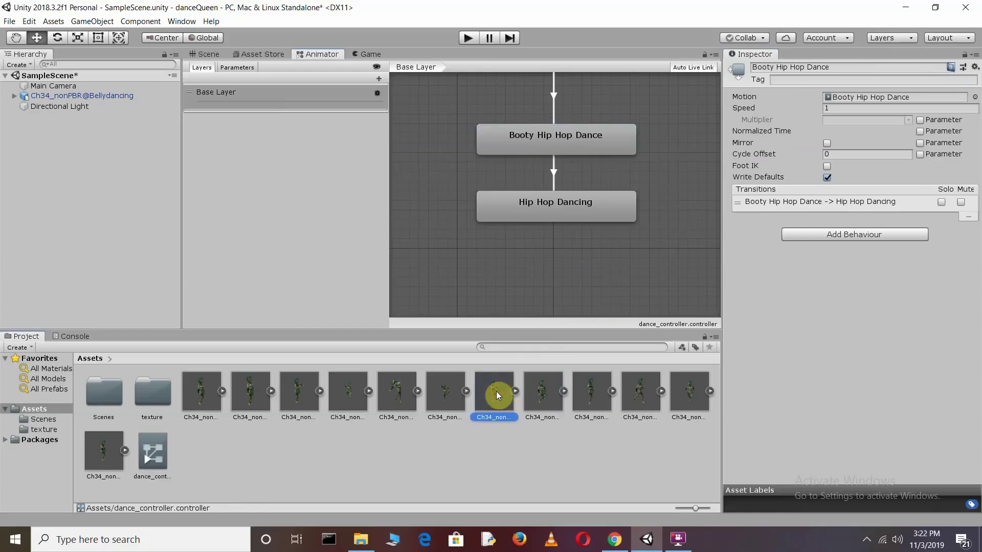
Step: Add a Hip Hop Dancing (1) state and transition Hip Hop Dancing into it
click(546, 389)
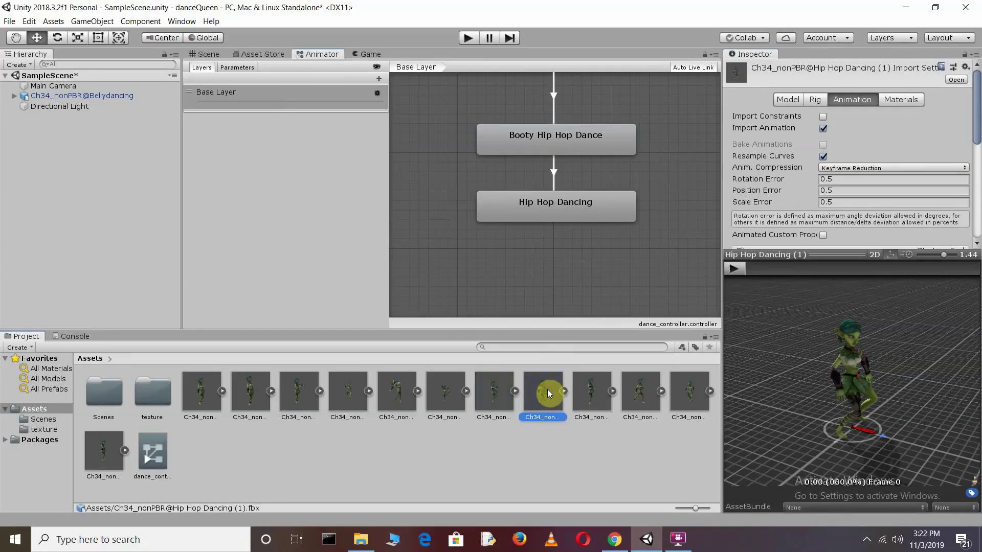
drag(548, 388, 553, 269)
right_click(560, 207)
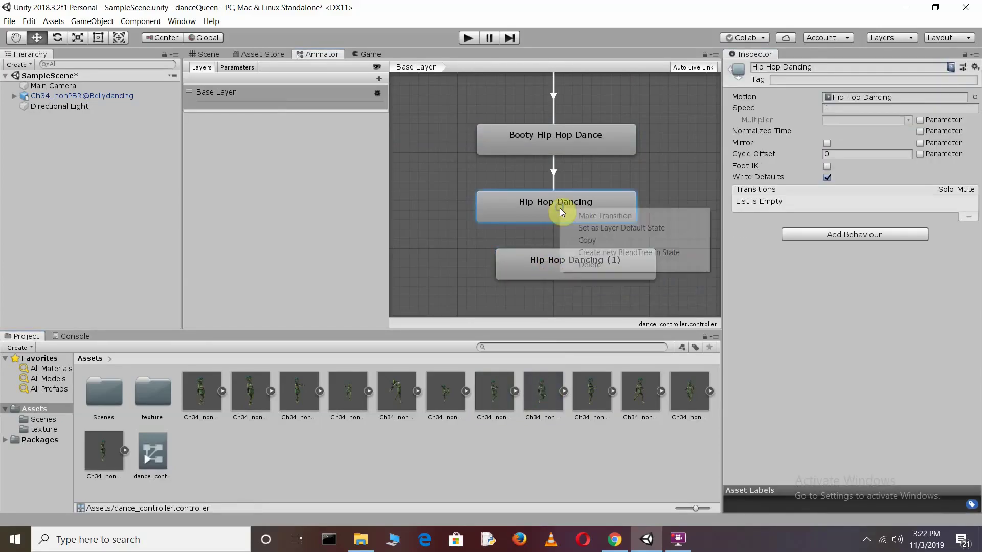
click(621, 228)
right_click(571, 194)
click(604, 200)
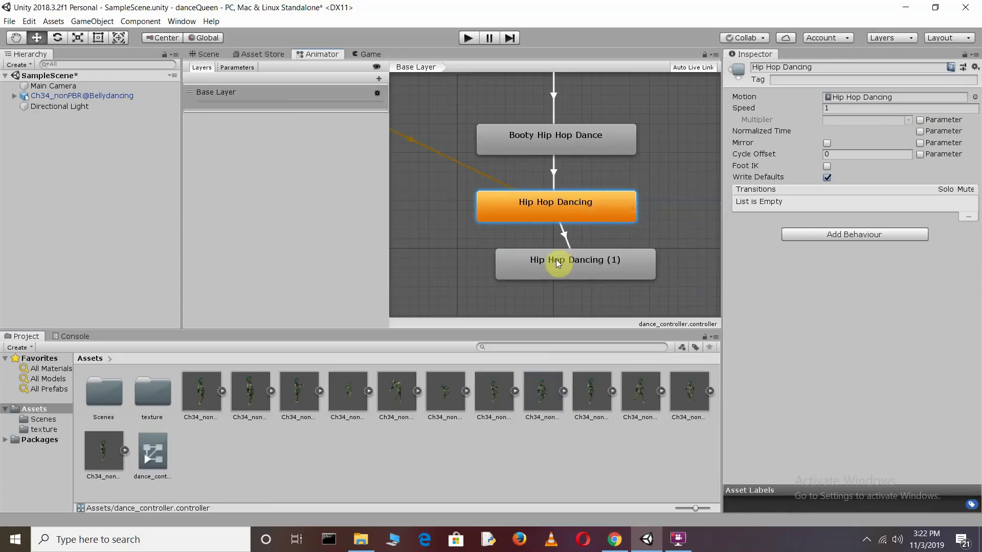
click(557, 263)
scroll(558, 263, down, 5)
right_click(560, 160)
Step: Restore Bellydancing as the default state and select the Hip Hop Dancing (1) state
click(588, 180)
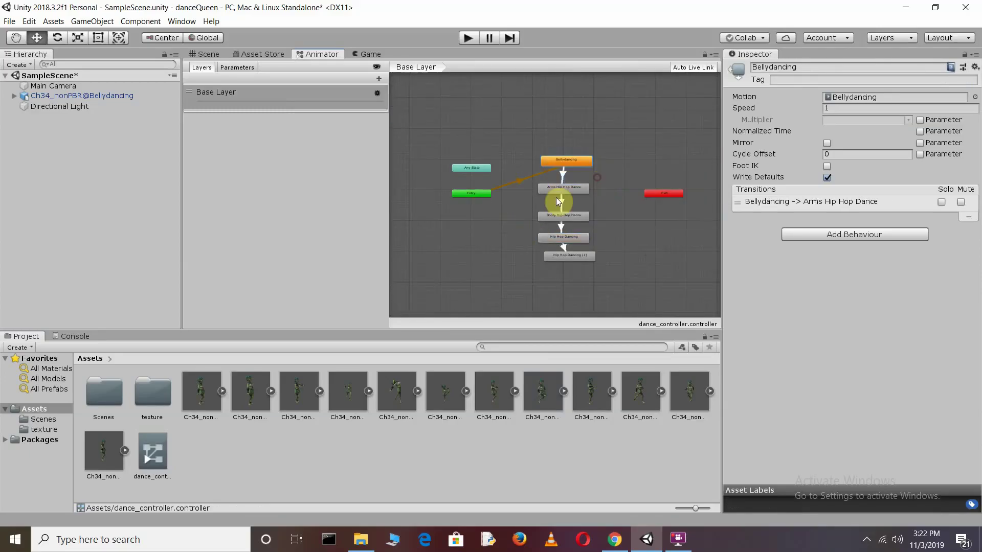
click(569, 256)
scroll(567, 288, up, 2)
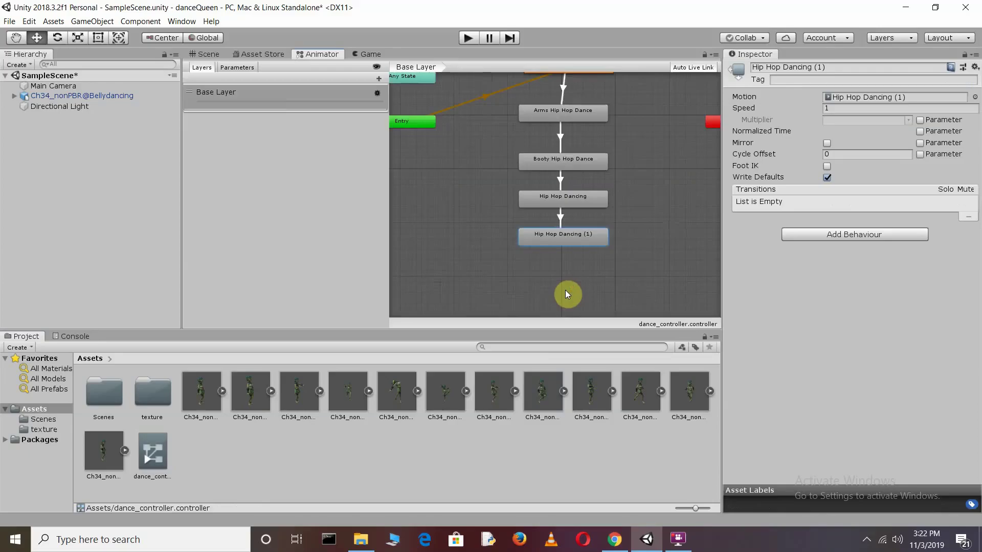
scroll(565, 290, down, 5)
scroll(565, 290, down, 3)
scroll(569, 314, up, 5)
scroll(569, 313, up, 3)
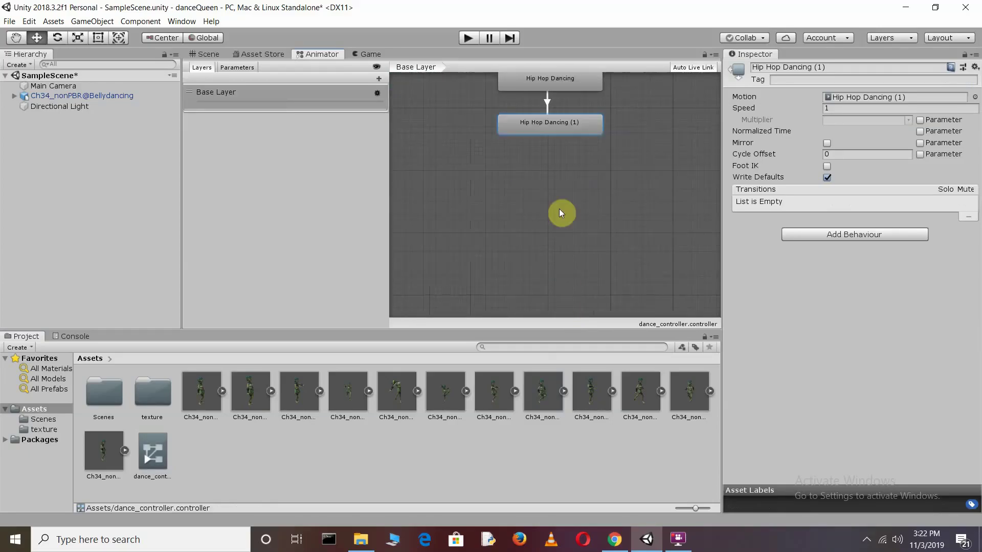
Step: Preview Hip Hop Dancing (2) and Northern Soul Spin Combo, adding Northern Soul Spin Combo as a state
click(591, 395)
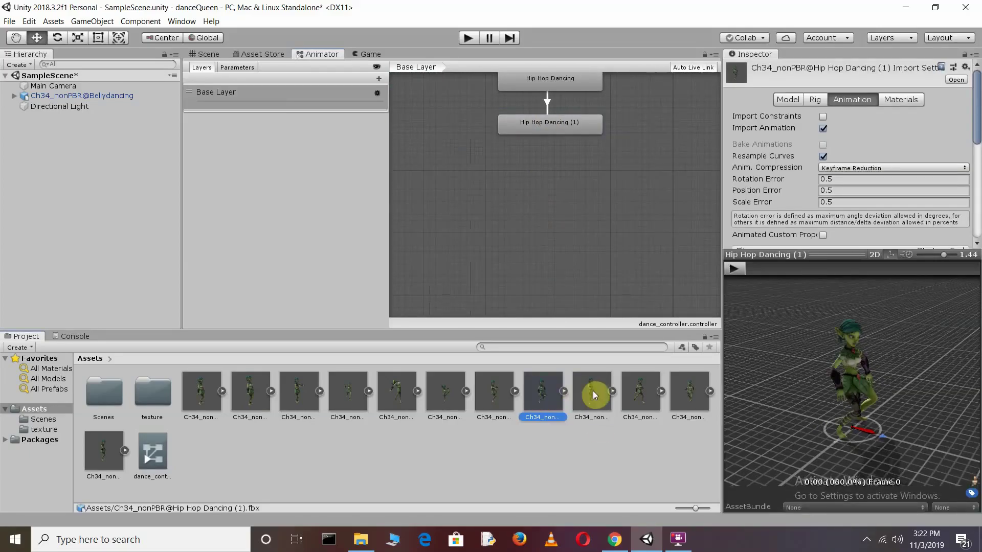
click(732, 269)
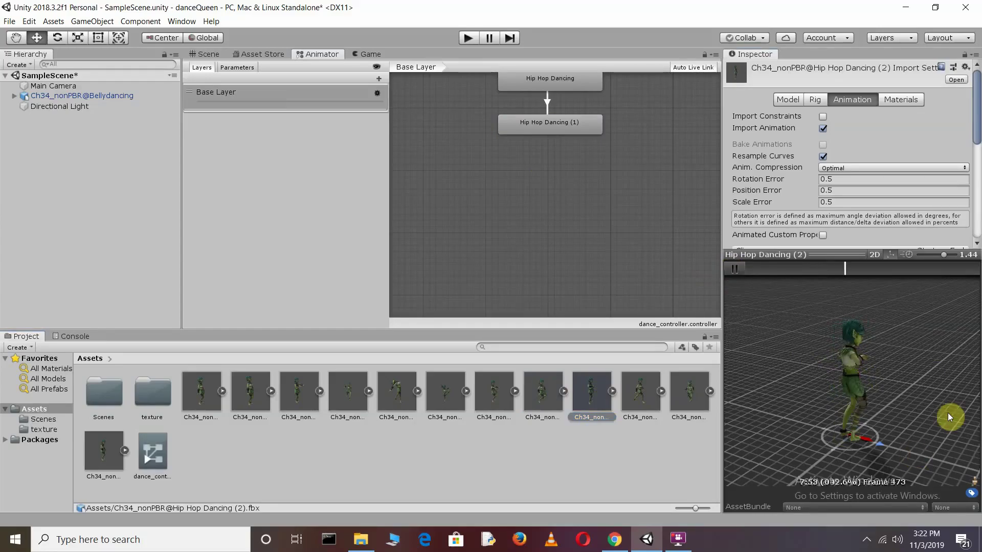
click(640, 392)
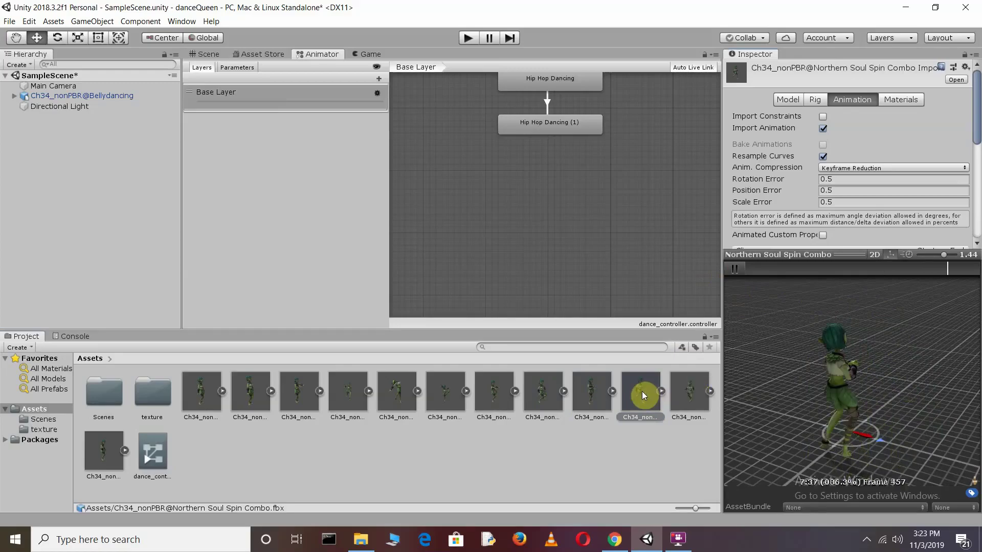
drag(509, 292, 475, 285)
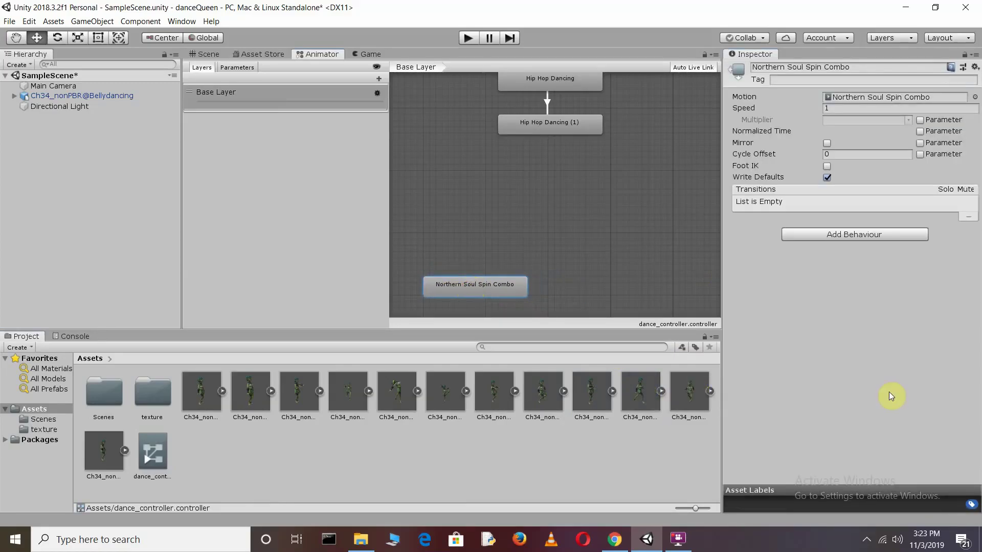
Step: Preview the Samba Dancing and Snake Hip Hop Dance clips, picking up Snake Hip Hop Dance
click(690, 391)
click(729, 270)
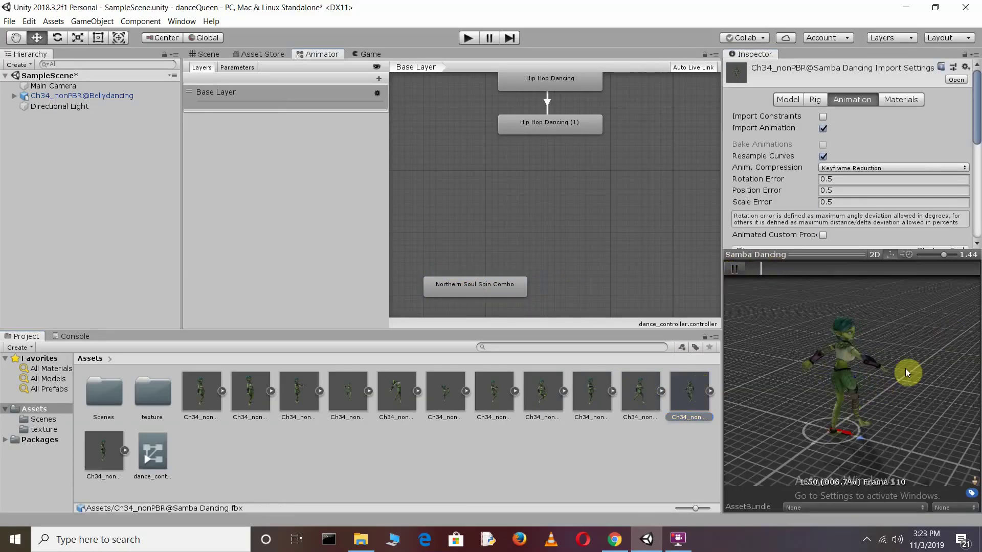
click(735, 269)
click(117, 447)
click(738, 273)
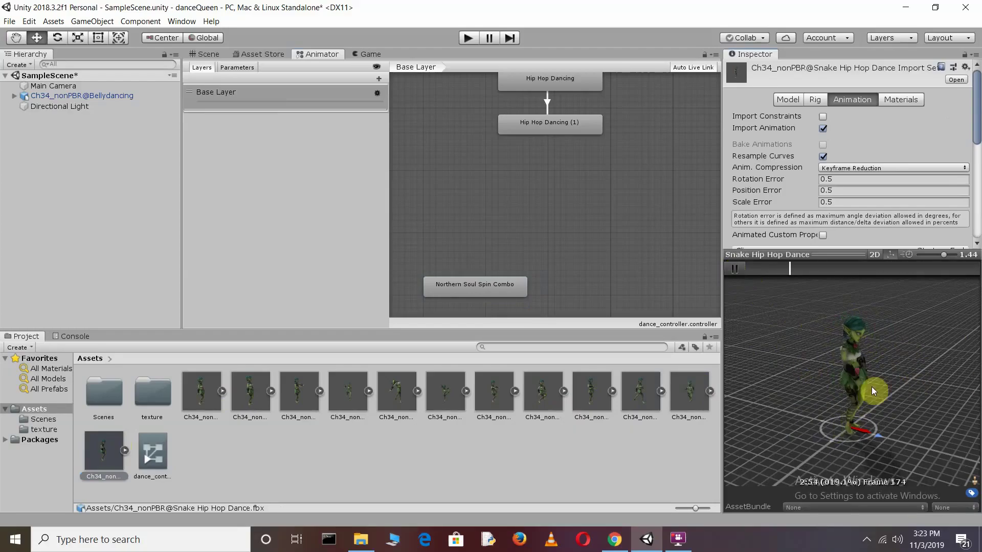
click(102, 453)
Step: Add a Snake Hip Hop Dance state after Hip Hop Dancing (1), chaining it to Northern Soul Spin Combo
drag(271, 297, 555, 165)
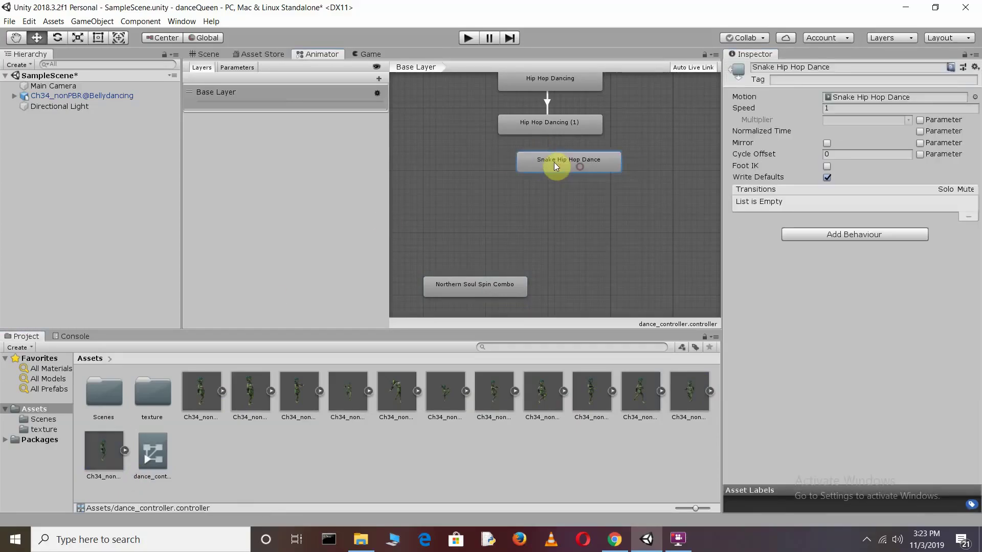
right_click(563, 123)
click(589, 130)
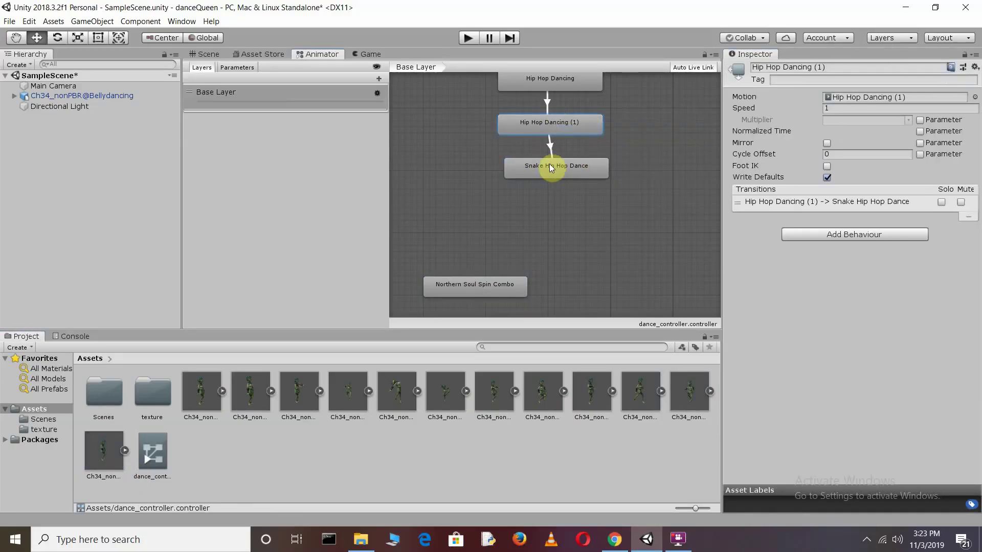
click(549, 164)
click(484, 286)
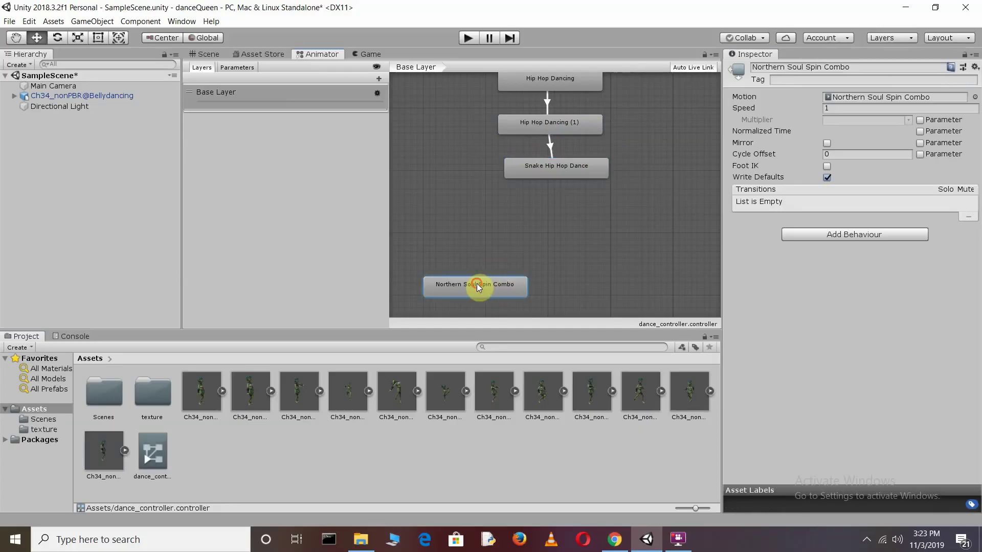
drag(476, 285, 551, 215)
right_click(566, 164)
click(604, 169)
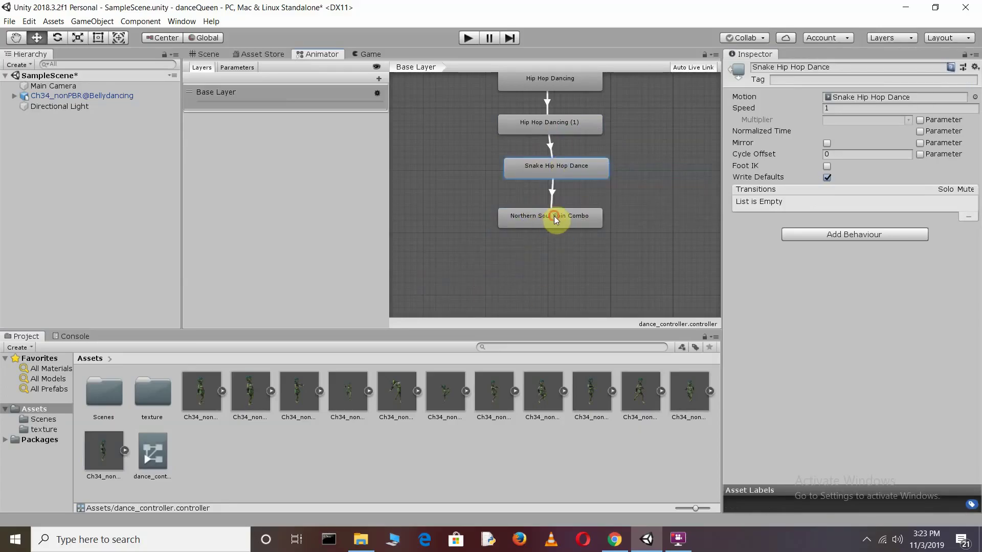
Step: Add a Female Dance Pose (1) state and transition Northern Soul Spin Combo into it
click(358, 390)
click(395, 391)
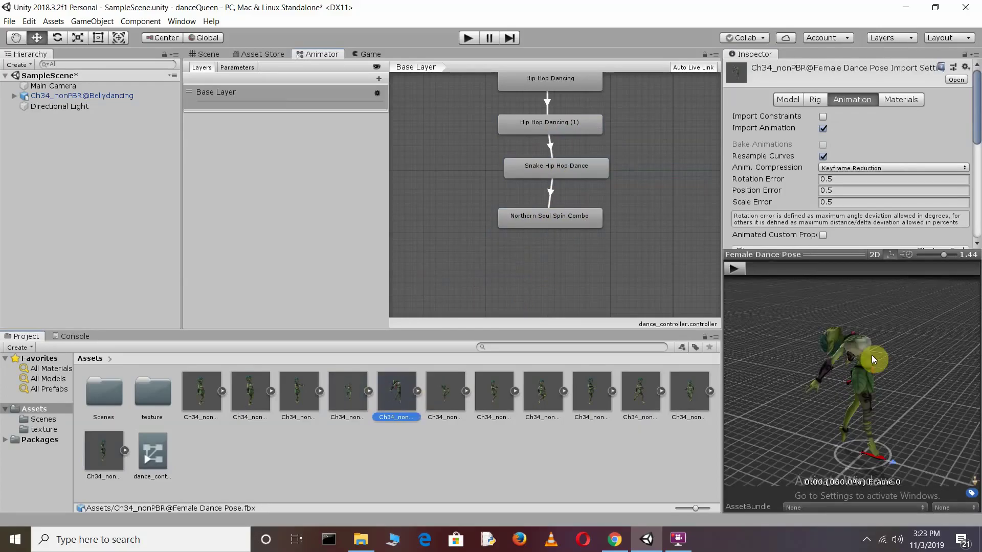
click(445, 391)
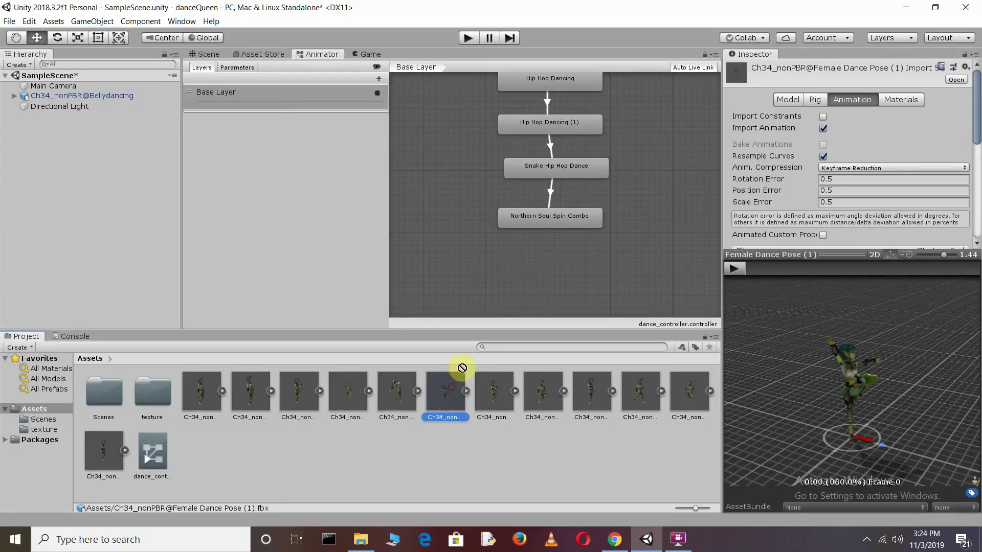
drag(587, 276, 545, 273)
right_click(549, 215)
click(571, 221)
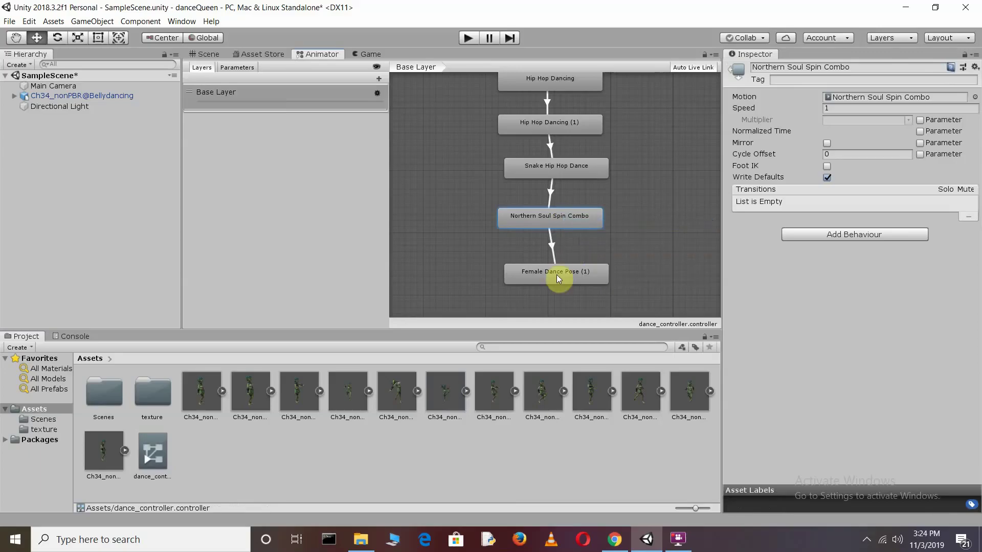
click(557, 276)
Step: Move the Exit node beside the chain, link Female Dance Pose (1) to Exit, and widen the graph
scroll(583, 271, down, 3)
scroll(627, 247, down, 3)
drag(670, 169, 568, 285)
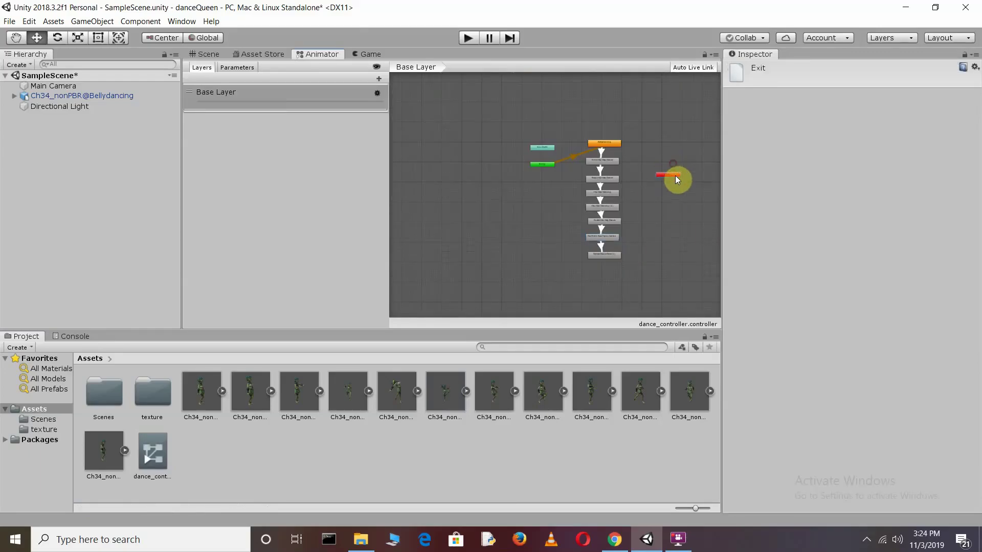
right_click(602, 253)
click(634, 260)
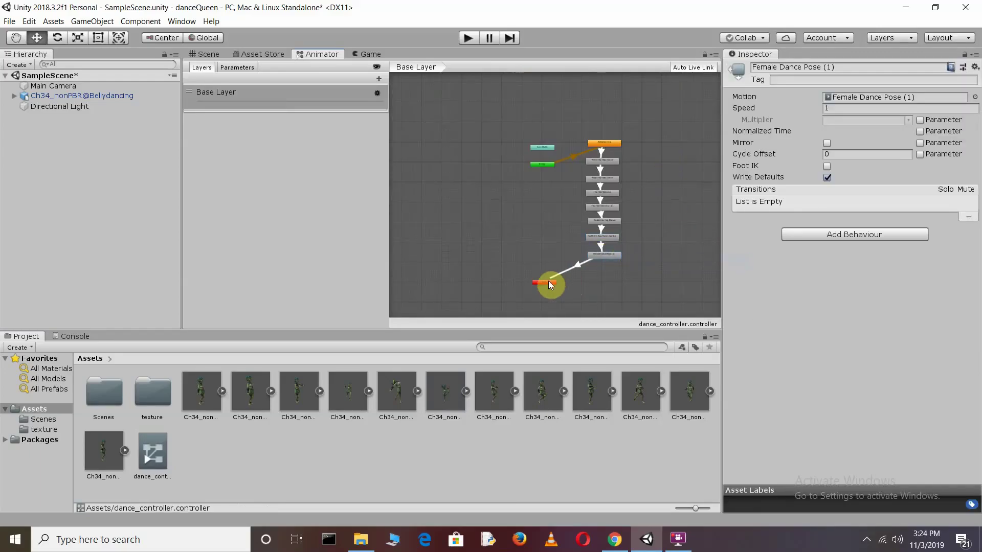
scroll(632, 234, up, 3)
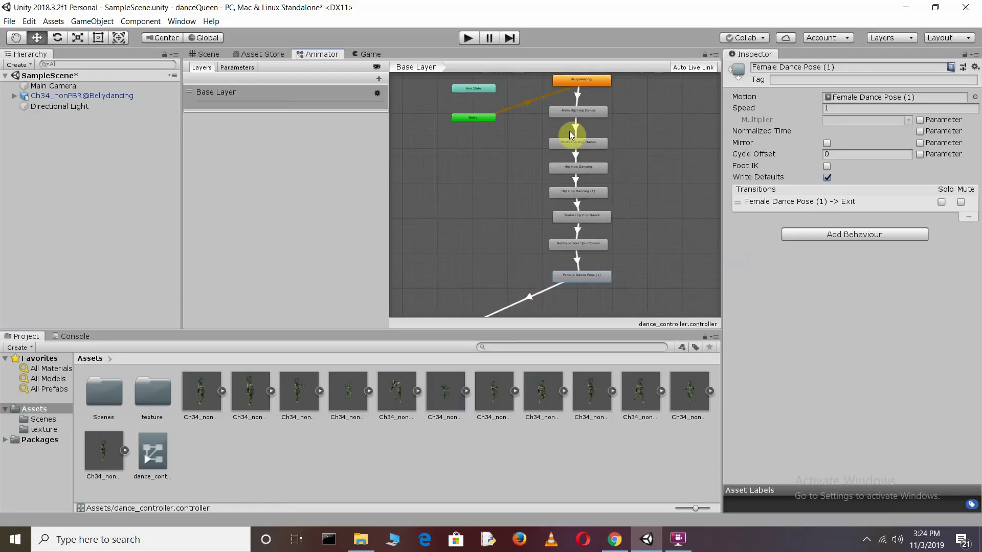
scroll(623, 113, up, 3)
scroll(592, 117, down, 3)
scroll(591, 72, down, 2)
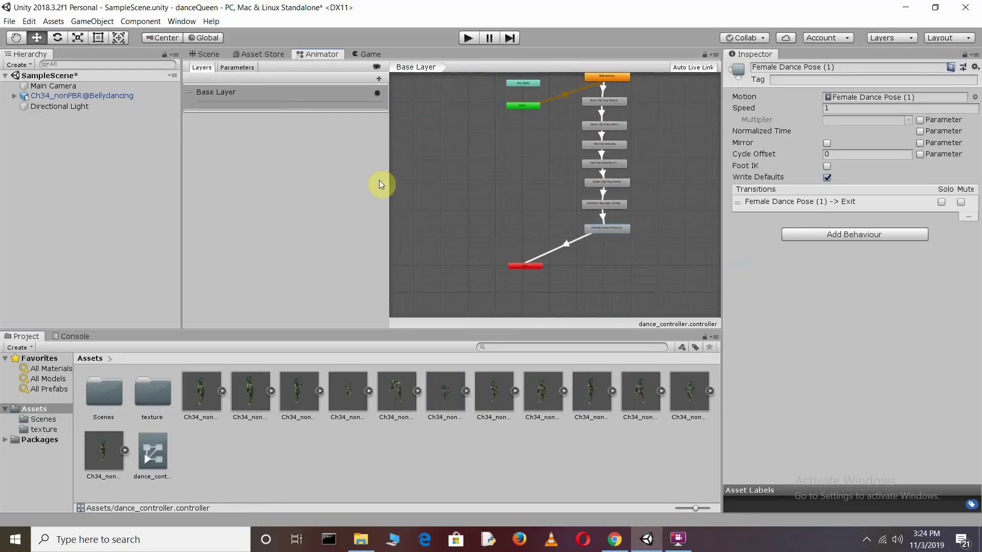
drag(379, 181, 270, 174)
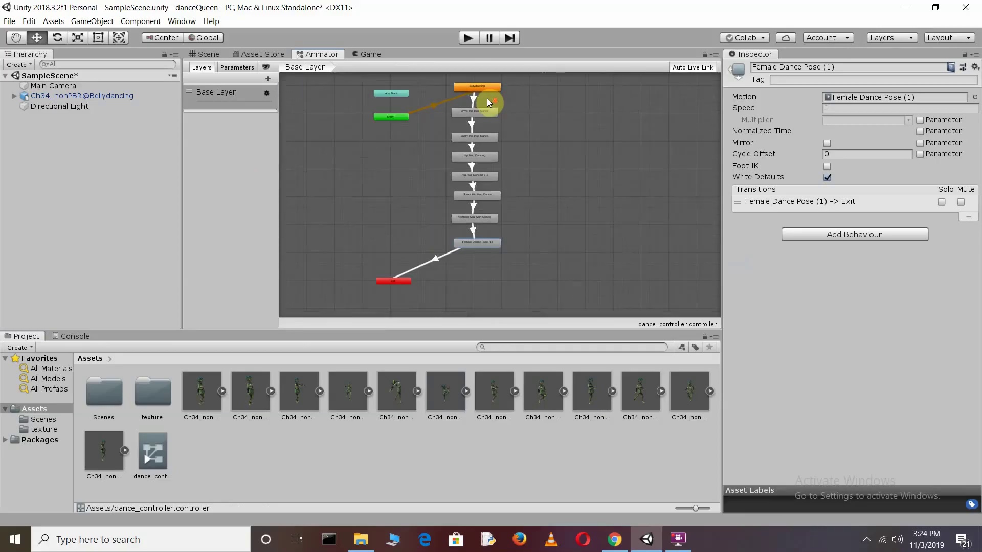
scroll(455, 89, up, 3)
scroll(593, 215, down, 5)
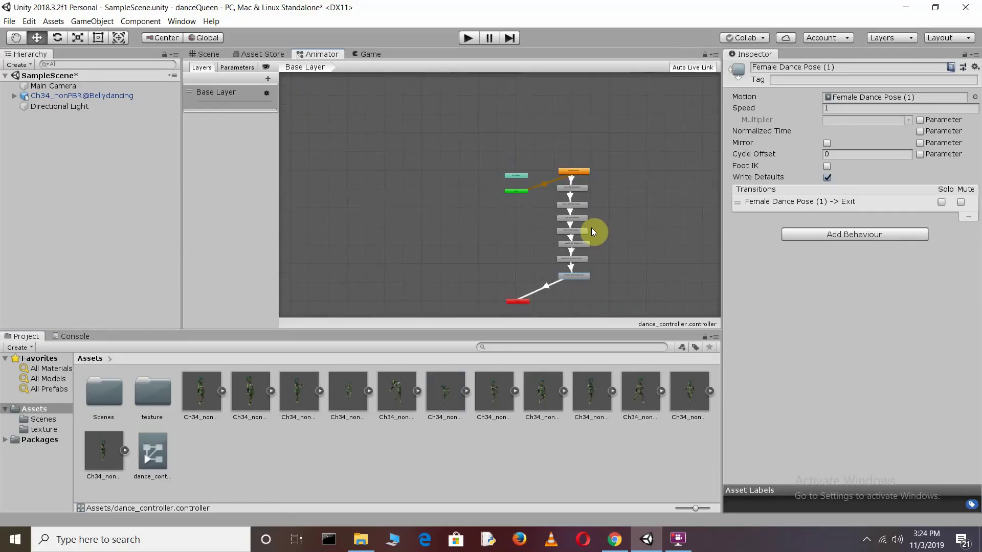
scroll(594, 291, up, 3)
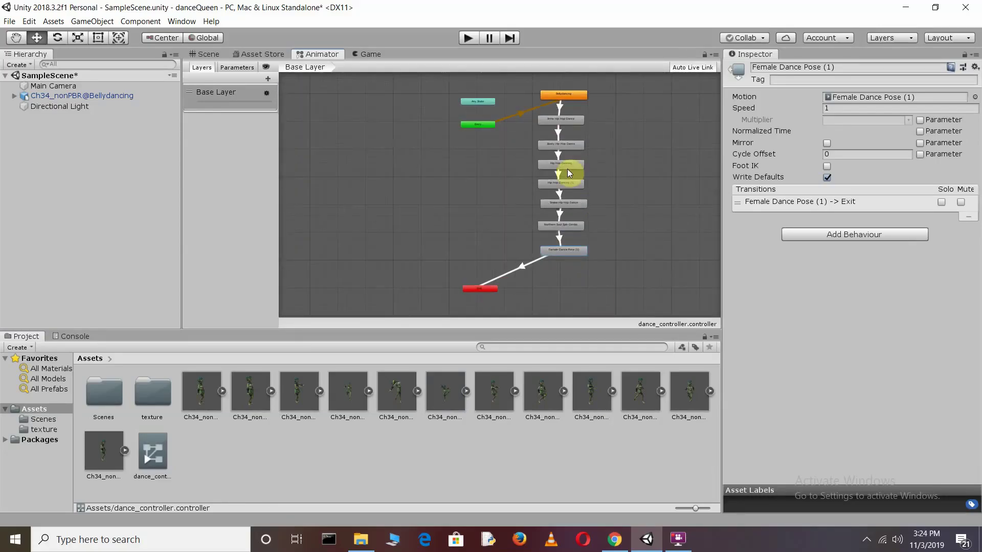
Step: Test-run the full dance chain in play mode, stop it, and return to the Animator graph
click(470, 37)
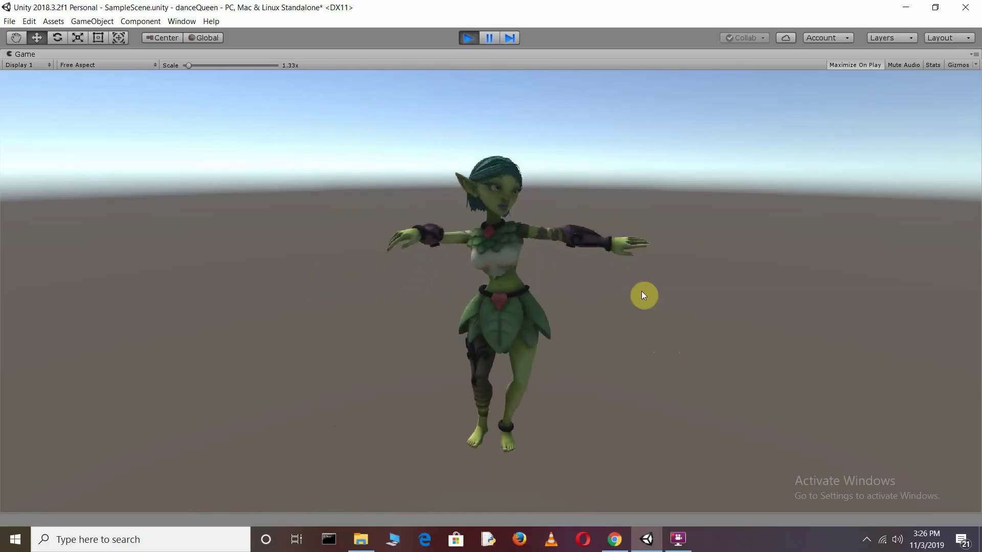
click(468, 37)
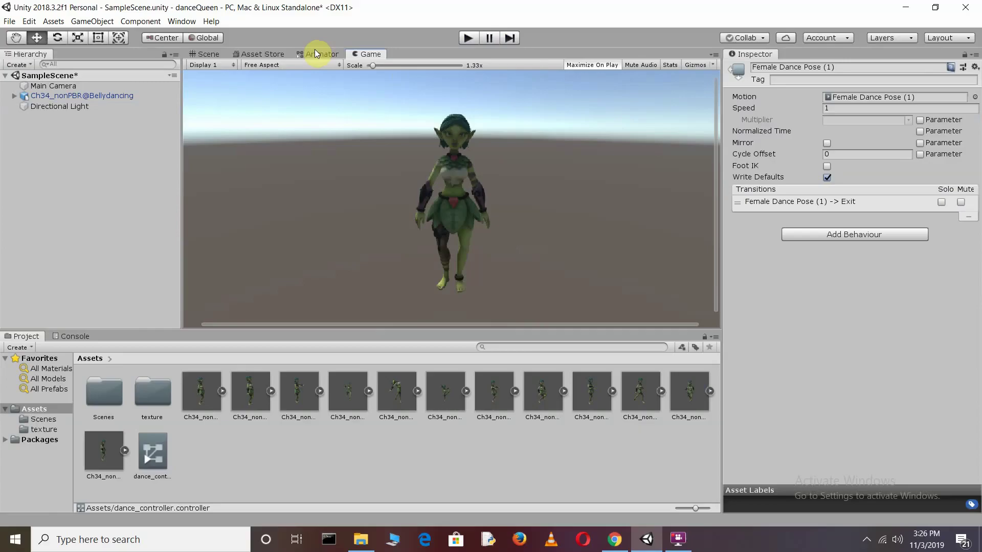
click(316, 53)
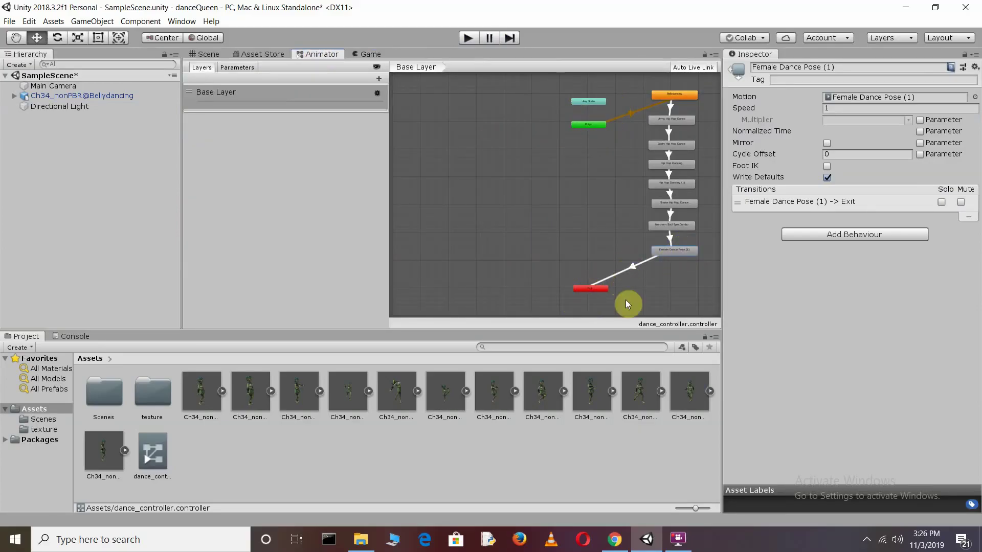
right_click(600, 285)
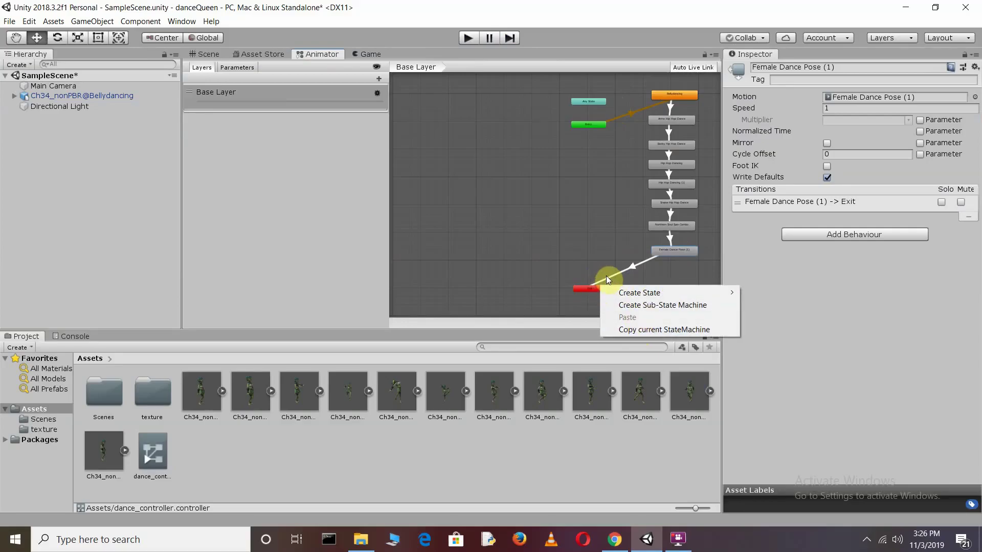
right_click(606, 275)
key(Escape)
right_click(633, 267)
key(Escape)
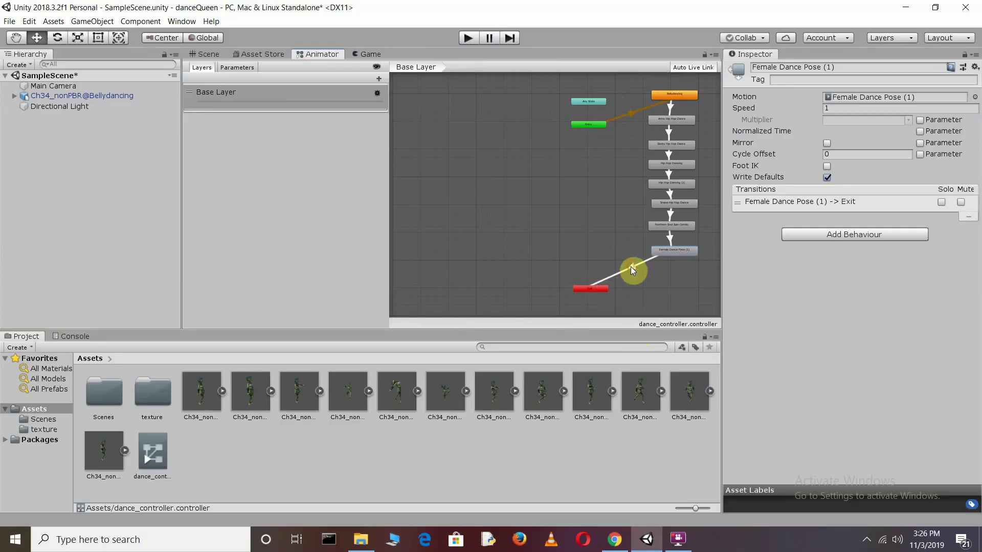
scroll(630, 266, up, 3)
click(625, 263)
right_click(625, 262)
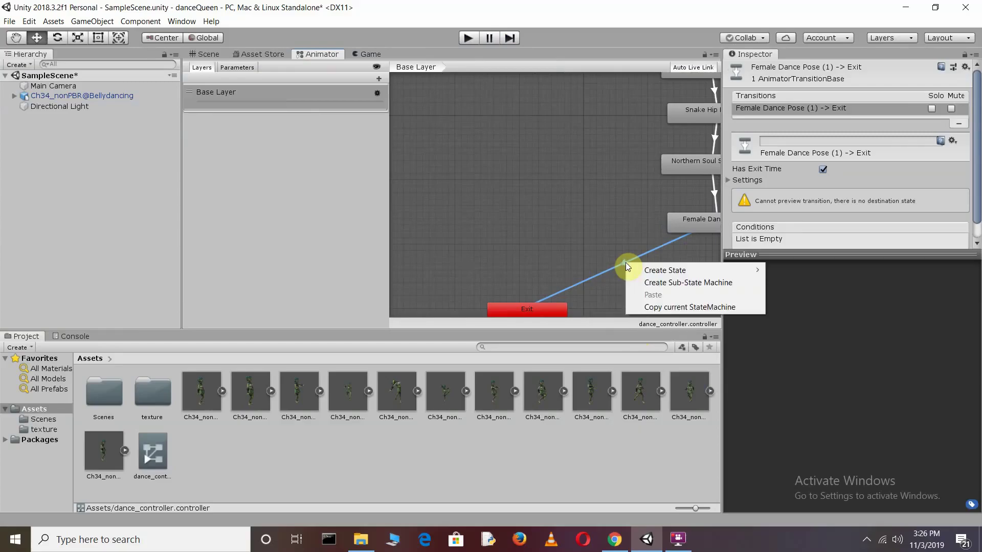
right_click(609, 268)
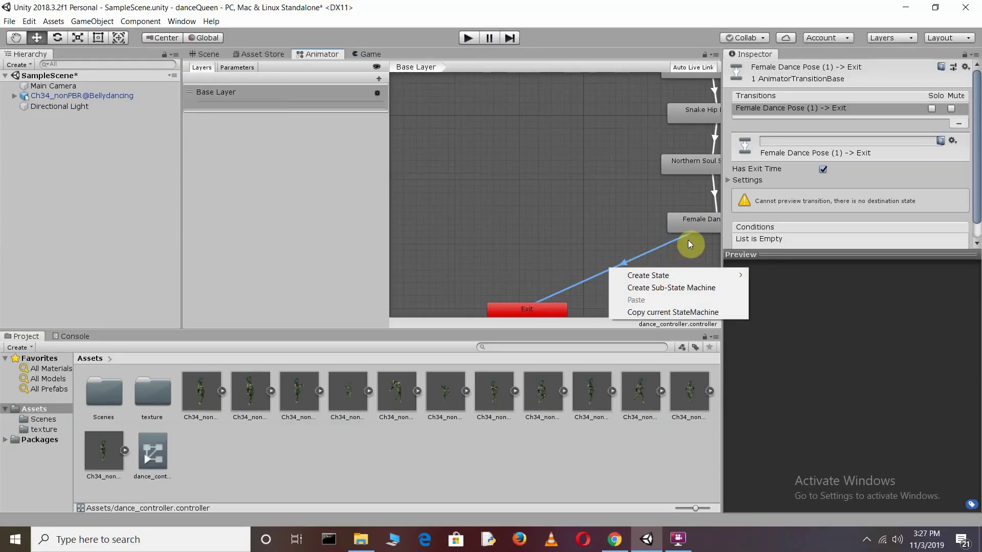
click(582, 223)
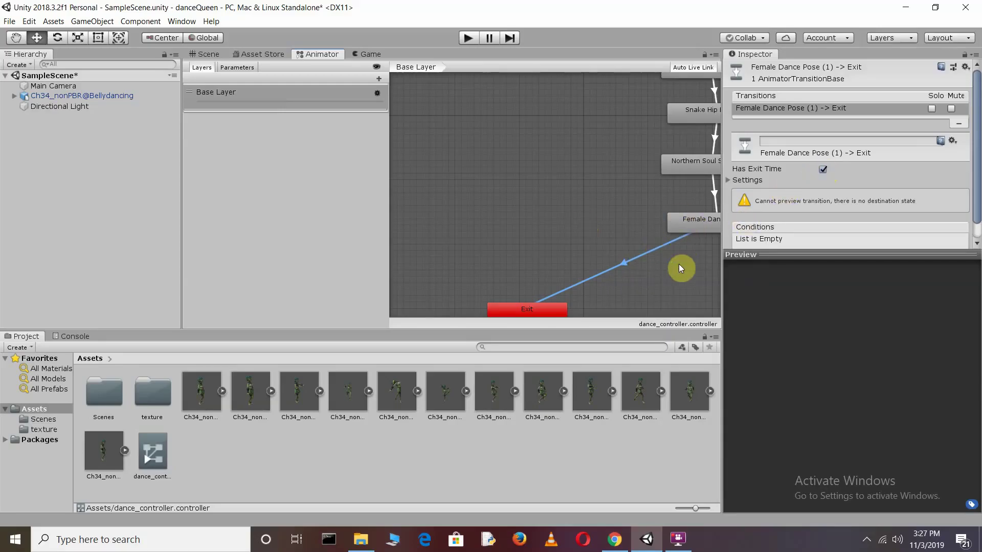
scroll(681, 268, down, 3)
Step: Run the scene to watch the goblin character dance, then stop play mode
click(467, 36)
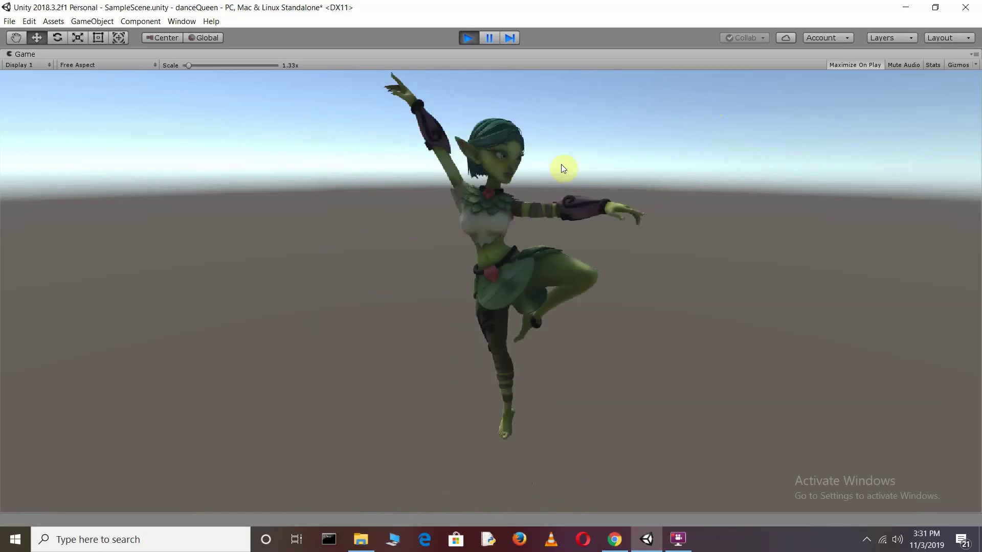
click(467, 37)
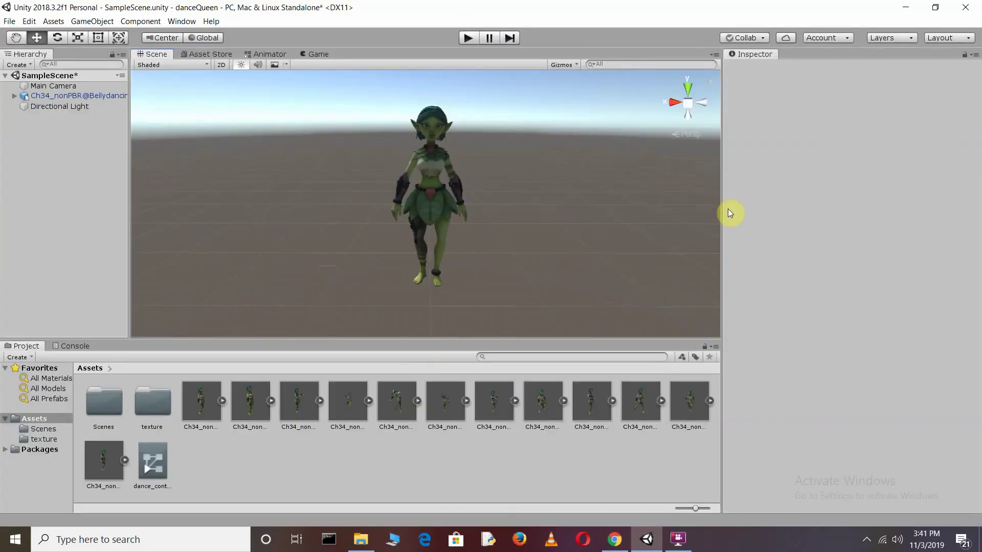
Step: Widen the scene area and deactivate the Ch34_nonPBR@Bellydancing character
drag(722, 204, 771, 193)
click(132, 100)
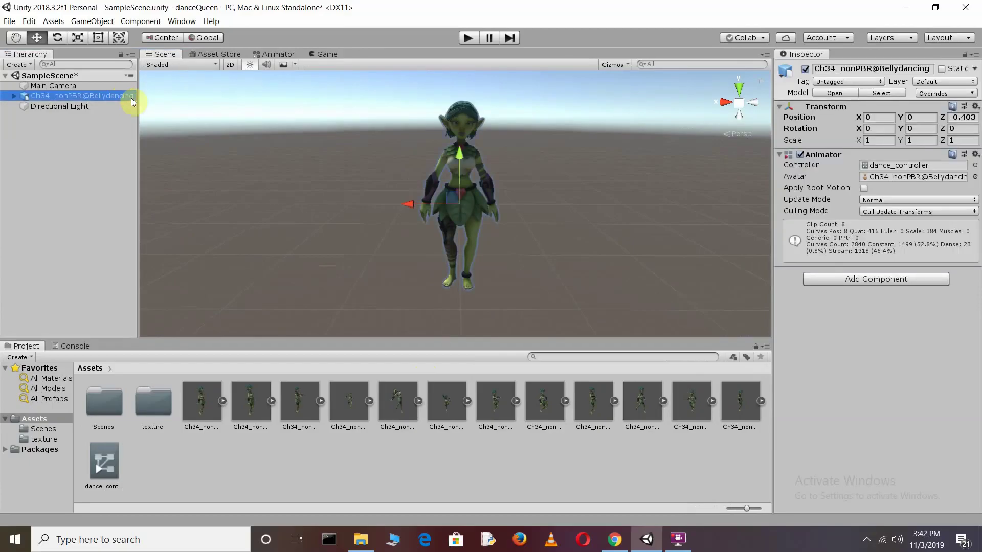
click(805, 70)
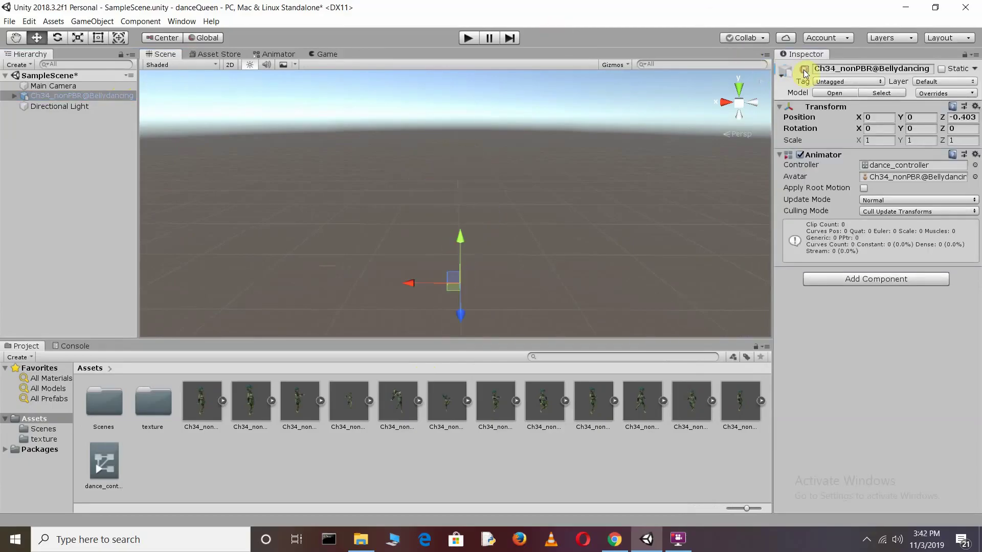
click(544, 110)
Step: Create a 3D Terrain object and slide it back along the Z axis
right_click(38, 145)
mouse_move(128, 239)
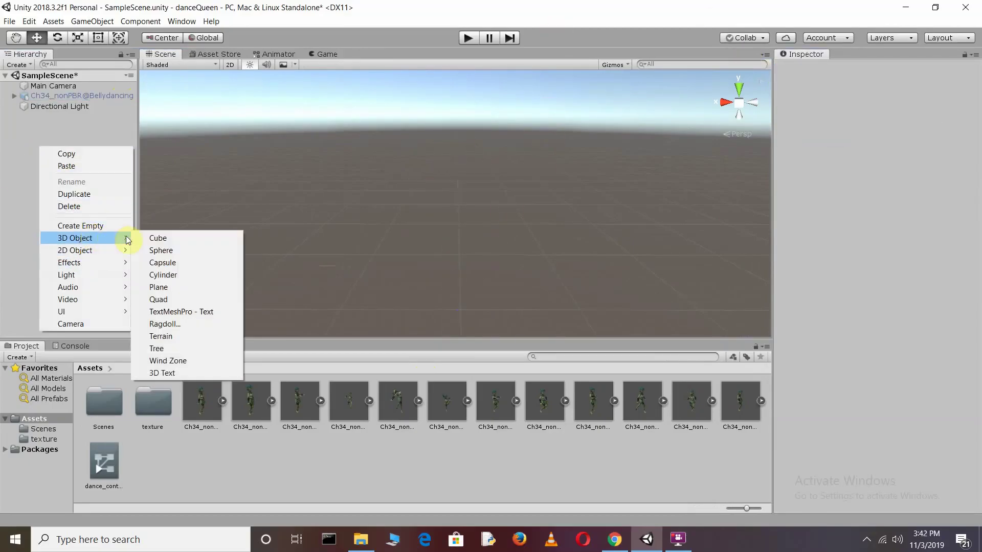
click(171, 336)
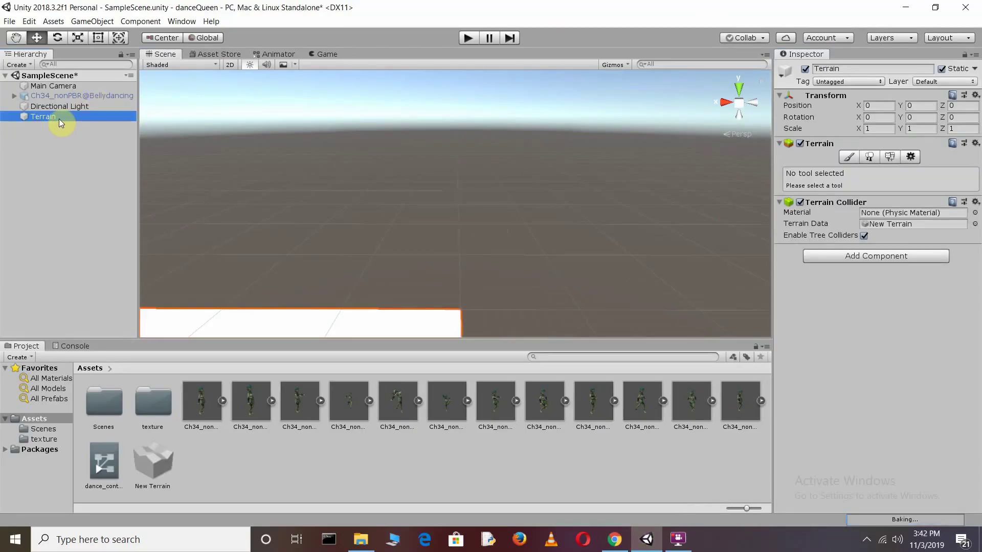
scroll(333, 213, down, 5)
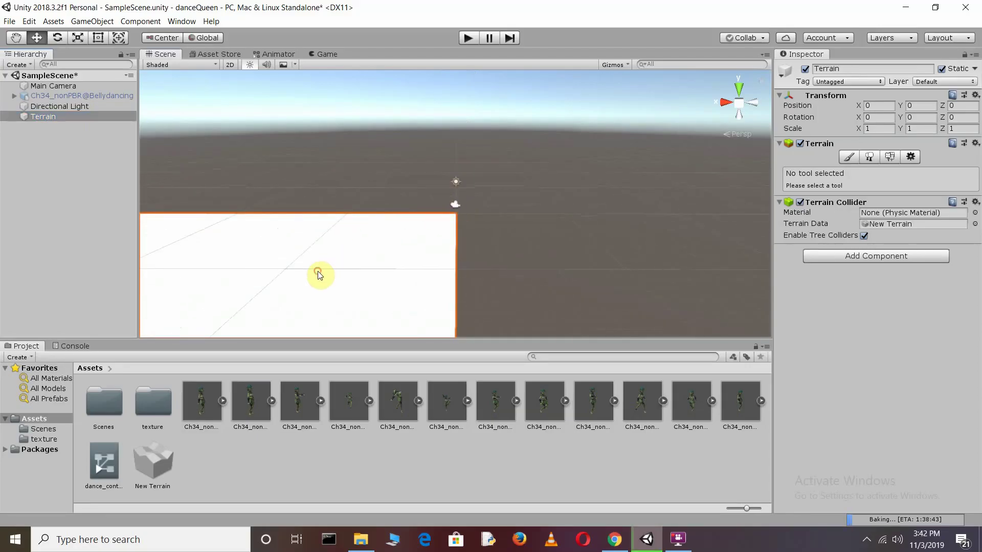
scroll(320, 274, down, 1)
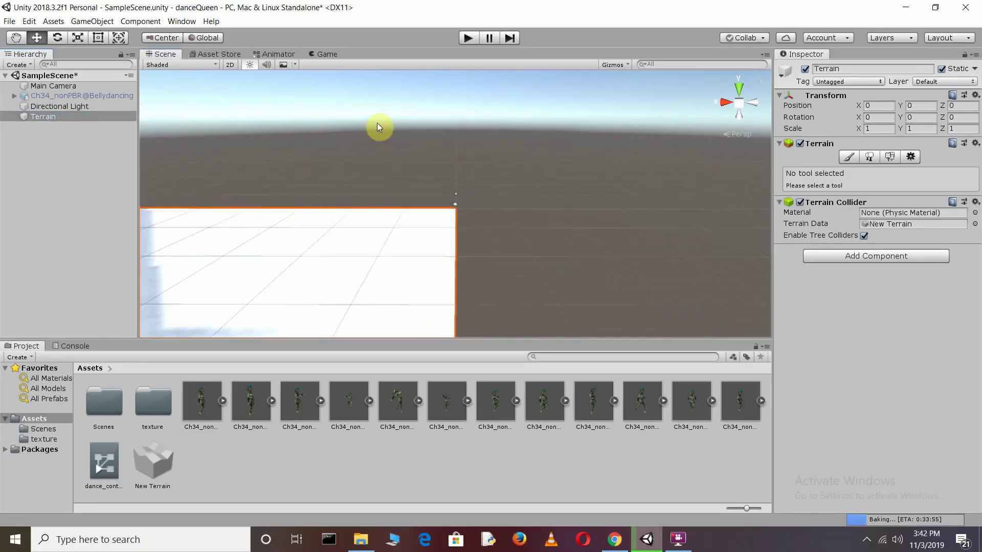
scroll(377, 127, down, 1)
scroll(377, 127, down, 2)
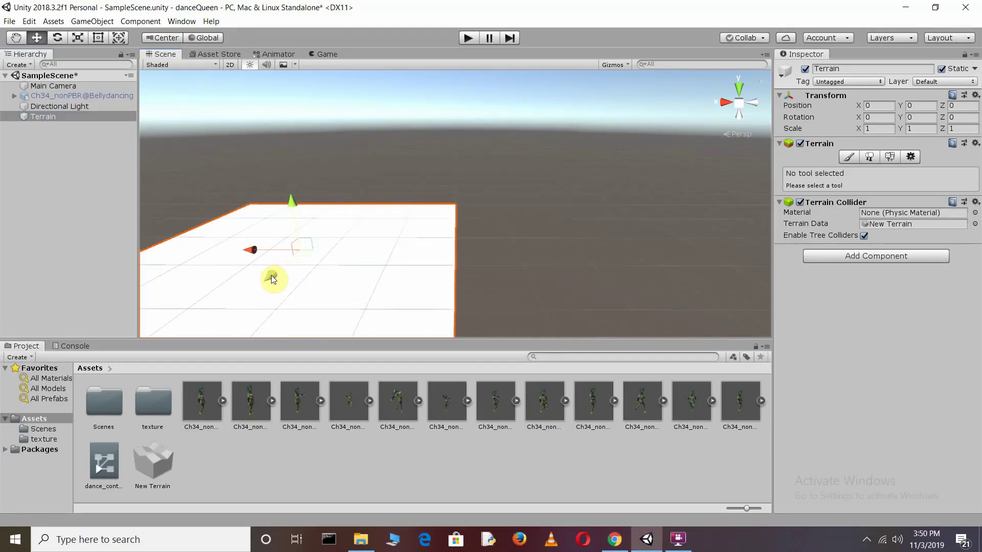
mouse_move(271, 275)
mouse_down()
mouse_move(281, 224)
mouse_move(379, 219)
mouse_up()
Step: Check the Main Camera preview against the terrain and character, then tilt the view toward the terrain
click(101, 87)
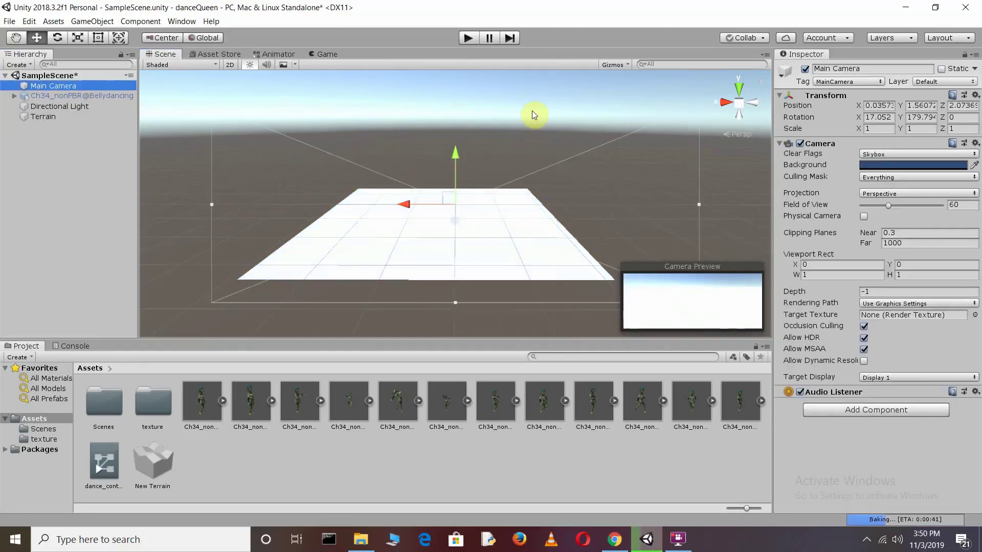
click(56, 119)
click(99, 87)
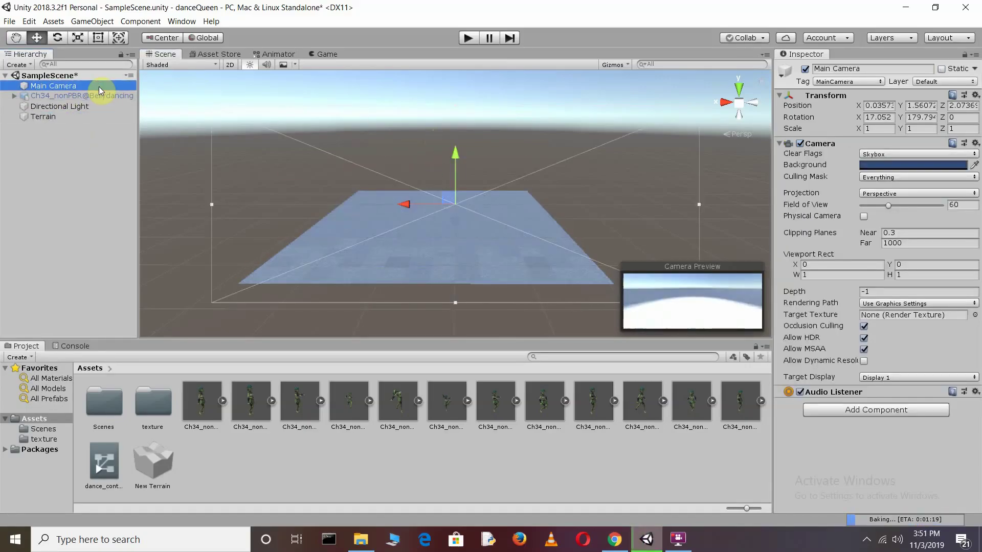
click(76, 96)
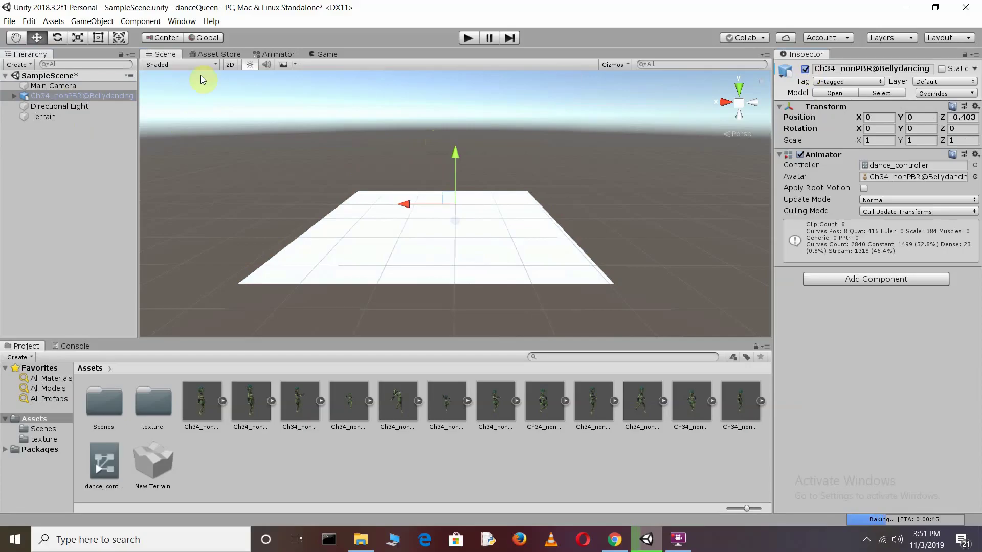
click(100, 87)
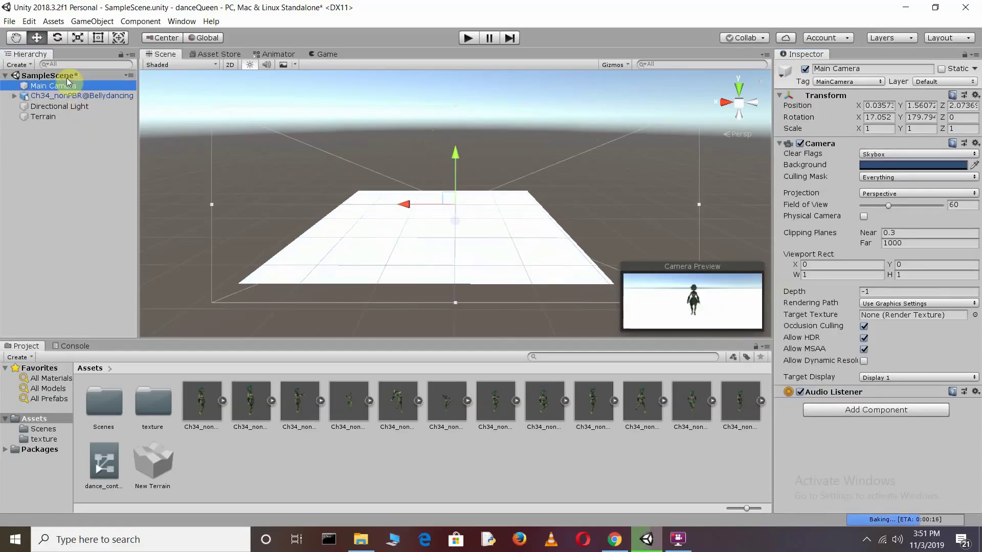
click(67, 97)
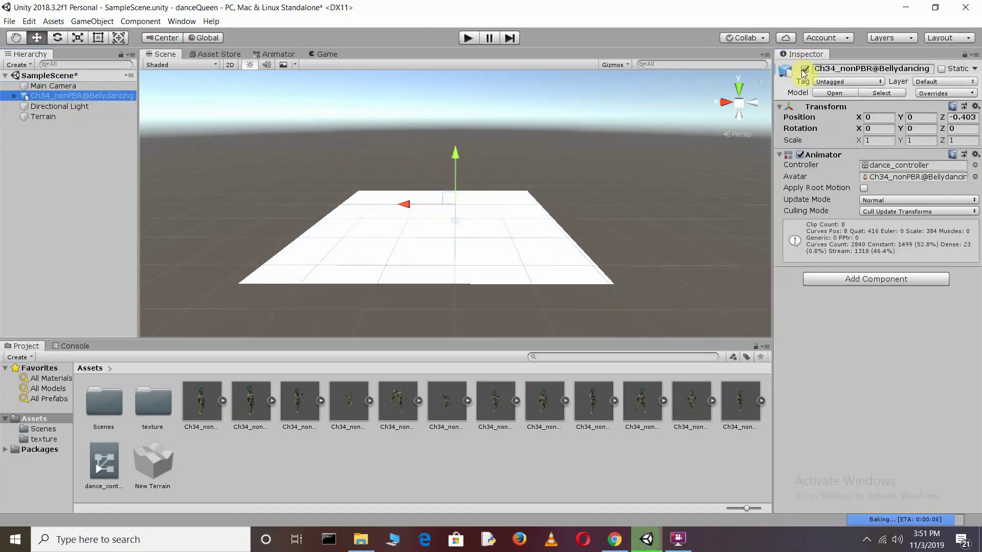
click(403, 125)
mouse_move(521, 237)
alt+mouse_down()
mouse_move(522, 219)
mouse_move(554, 218)
mouse_move(419, 172)
alt+mouse_up()
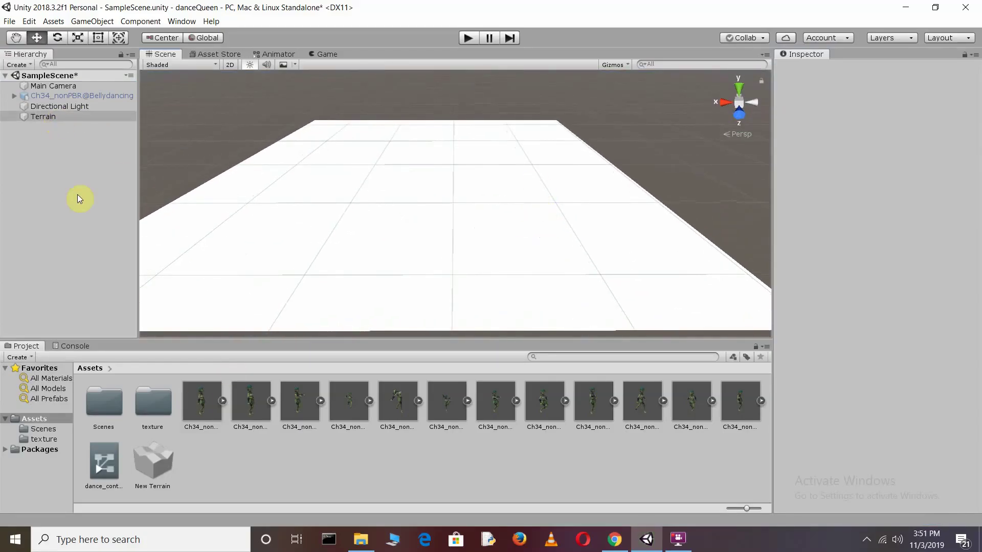
Step: Browse the Asset Store and Scenes folder, then select the Terrain in the Scene view
click(225, 55)
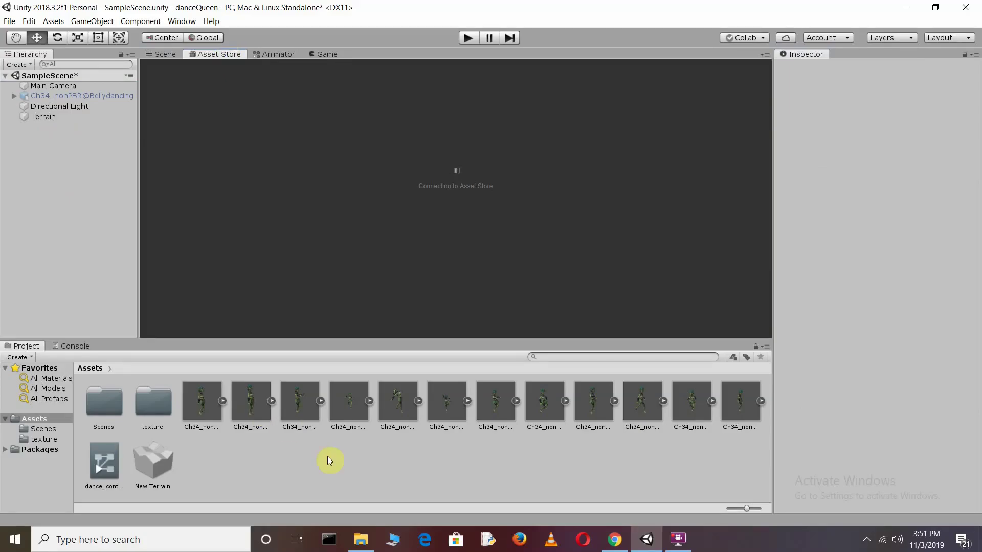
double_click(116, 403)
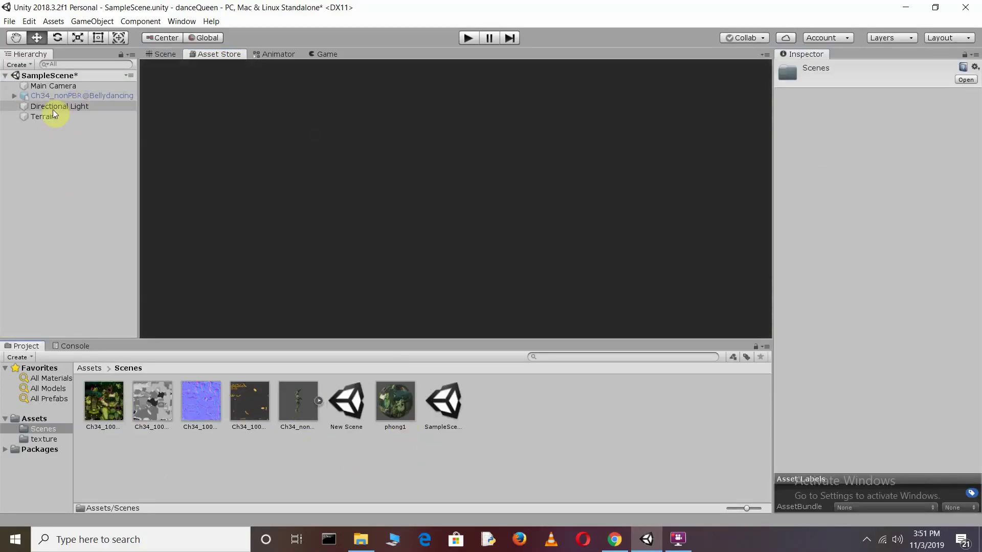
click(50, 116)
click(160, 55)
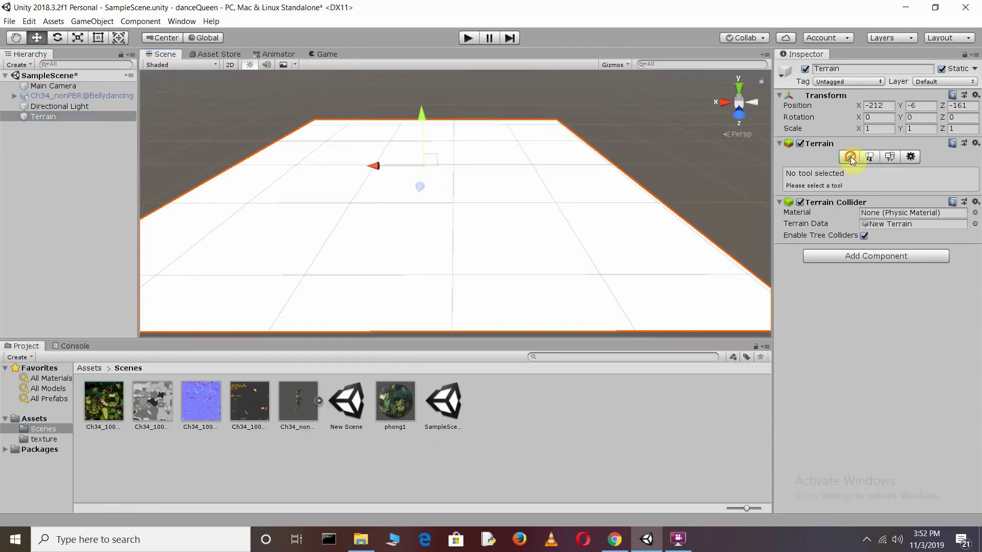
Step: Give the terrain a NewLayer terrain layer textured with the green Ch34_1001 diffuse texture
click(850, 157)
click(839, 172)
click(826, 208)
click(943, 236)
click(926, 238)
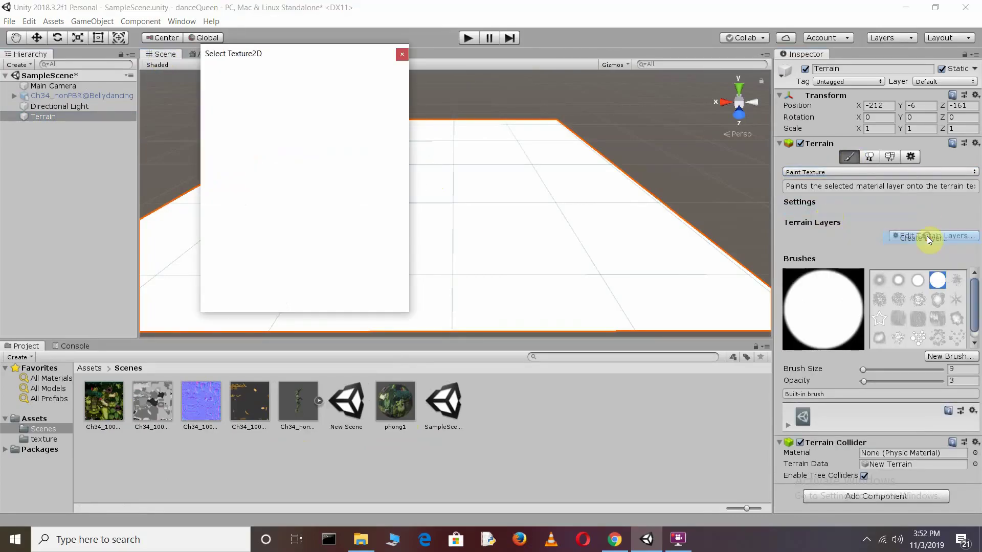
scroll(312, 186, down, 2)
scroll(330, 136, down, 3)
scroll(321, 209, down, 3)
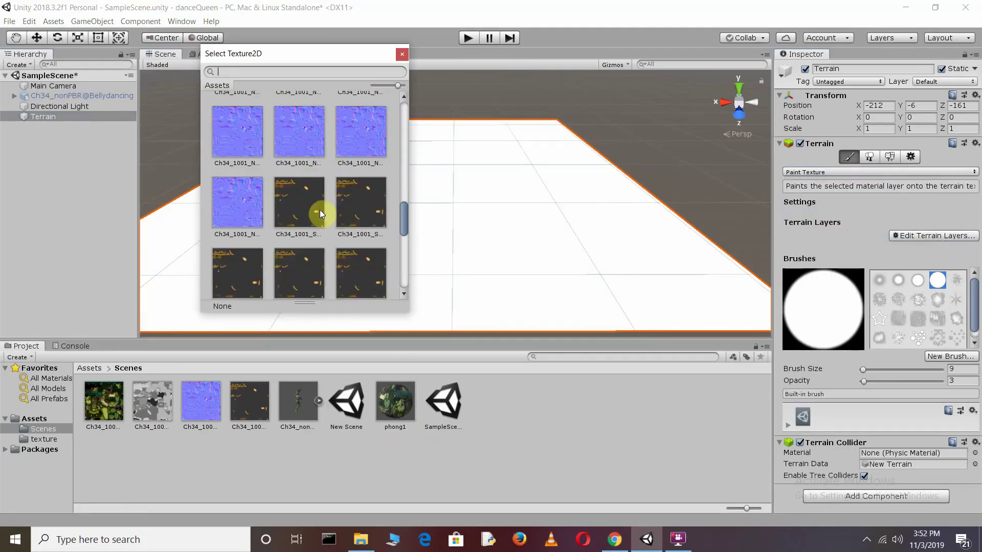
scroll(320, 210, down, 3)
scroll(320, 210, down, 2)
scroll(320, 210, up, 5)
scroll(321, 210, up, 5)
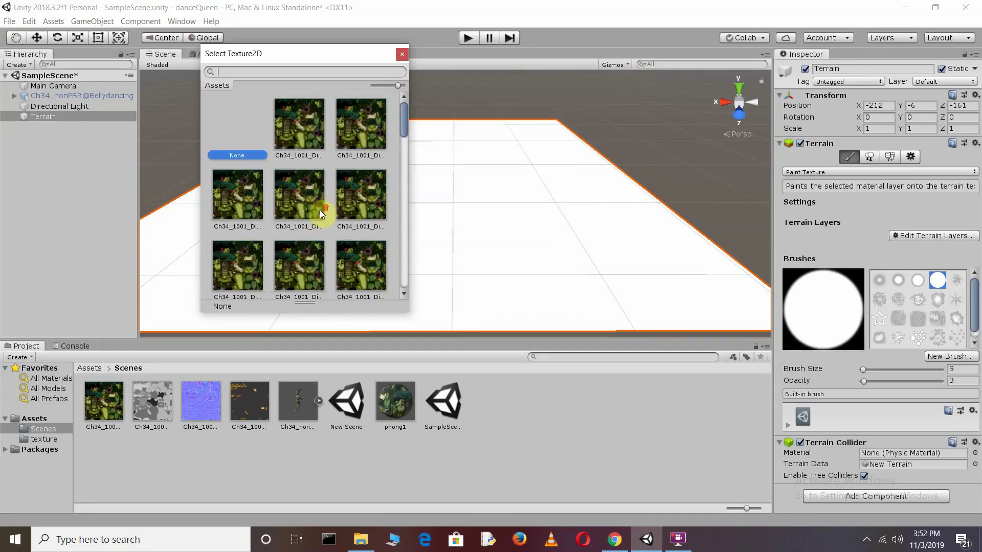
click(296, 200)
double_click(302, 205)
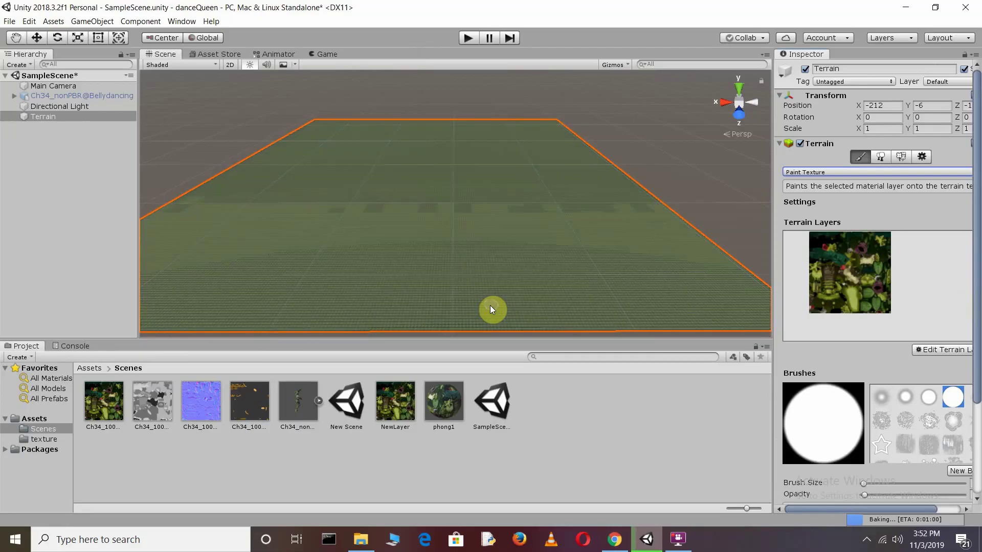
Step: Tilt the view to the horizon and check the Main Camera preview of the character on terrain
scroll(476, 280, up, 5)
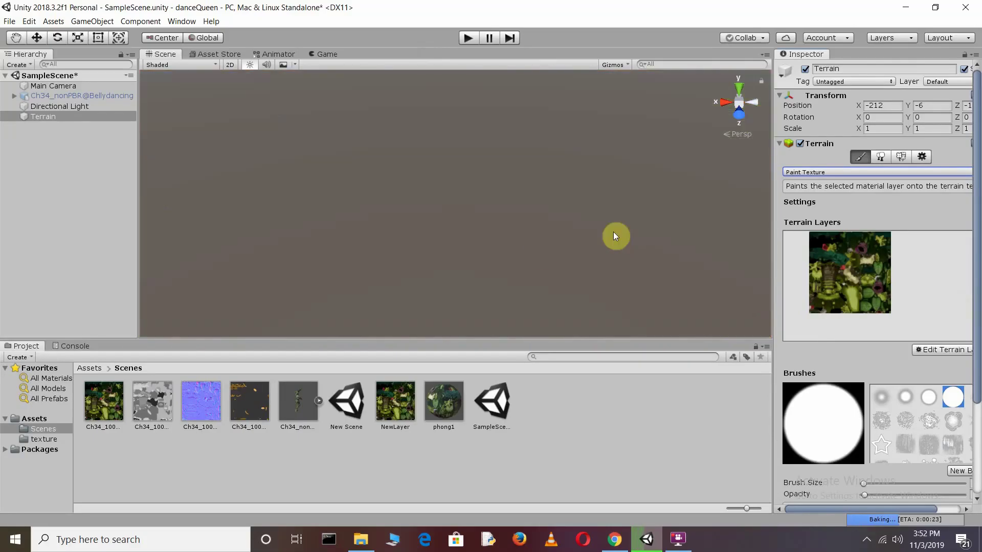
scroll(538, 254, down, 5)
right_drag(563, 194, 548, 145)
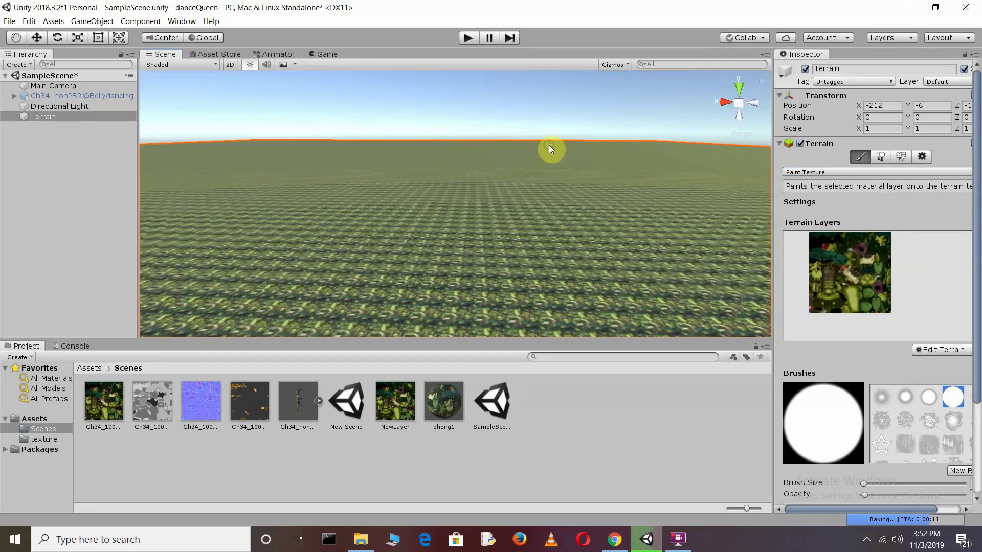
scroll(446, 269, down, 4)
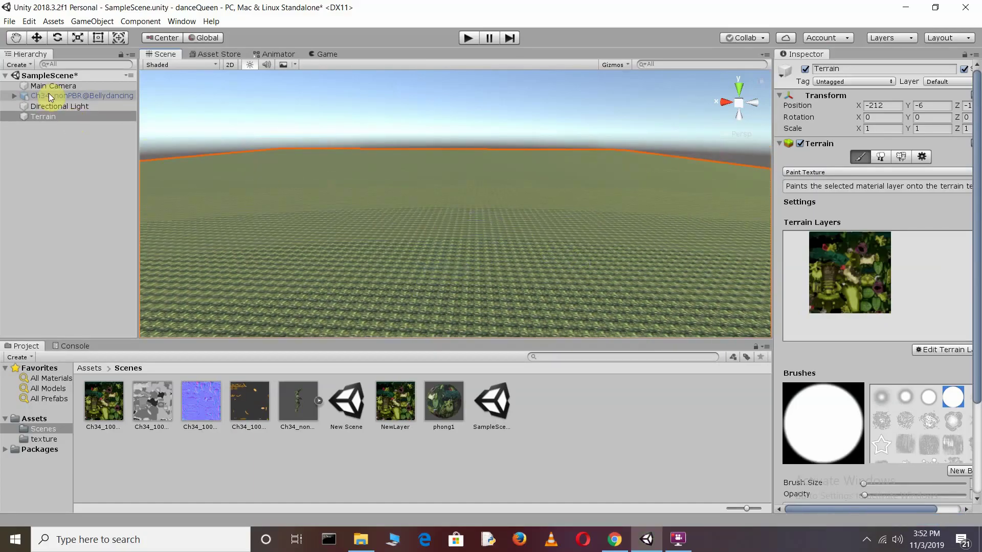
click(48, 93)
click(100, 90)
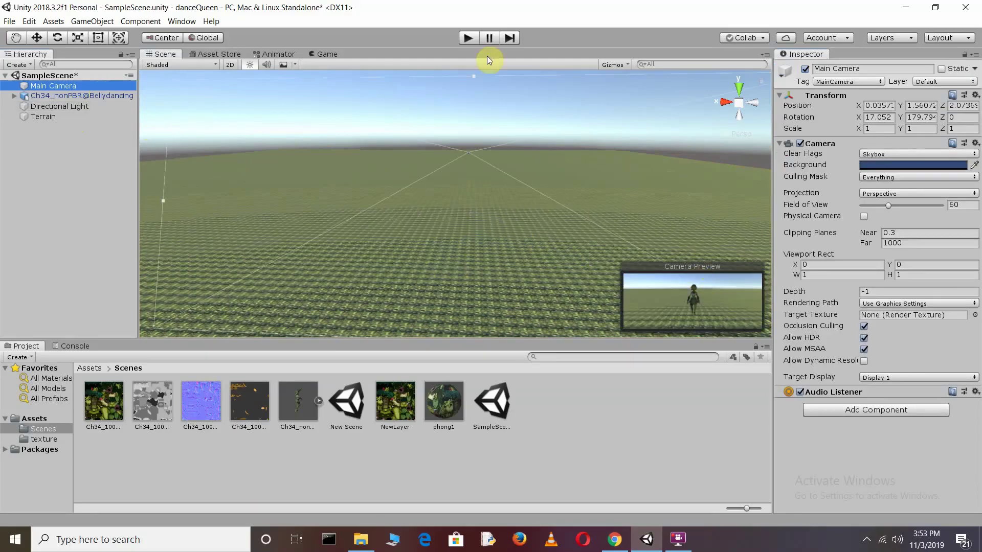
Step: Play-test the dancing character, deactivate it in the scene, and open the Asset Store
click(469, 37)
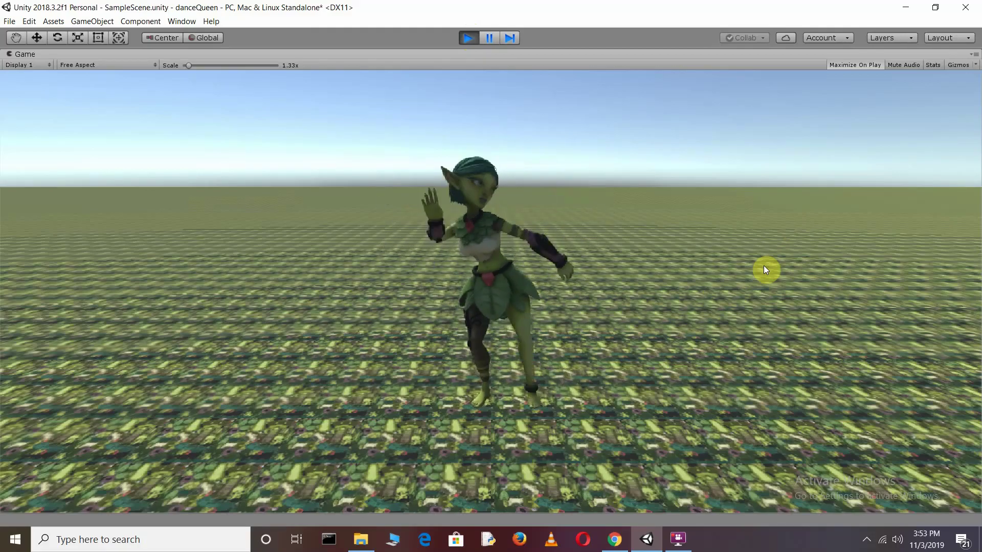
click(469, 39)
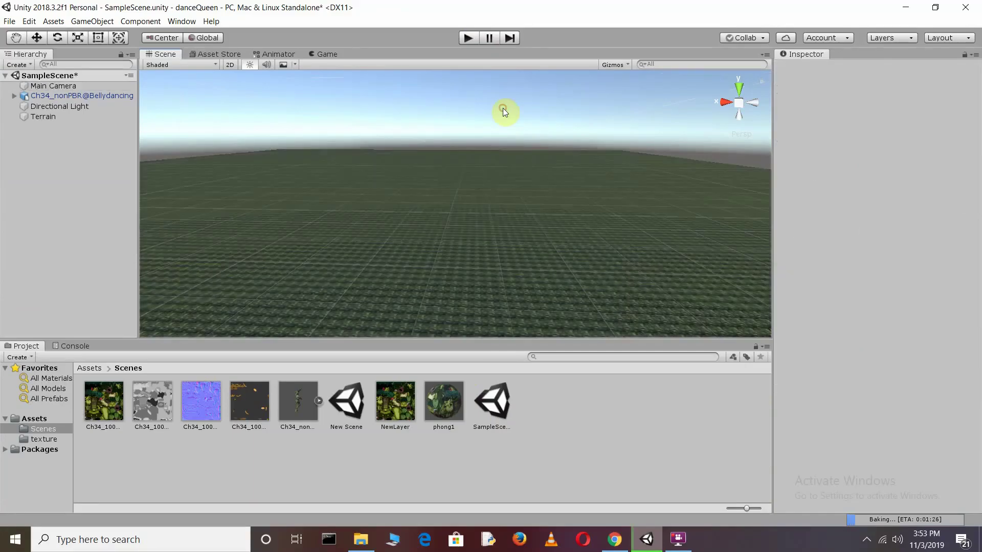
click(502, 109)
click(805, 71)
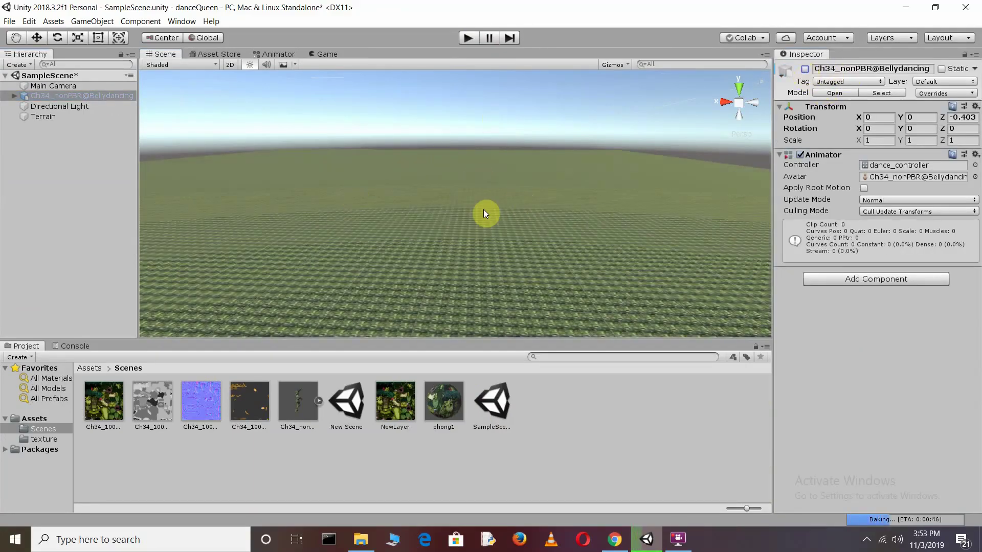
click(224, 55)
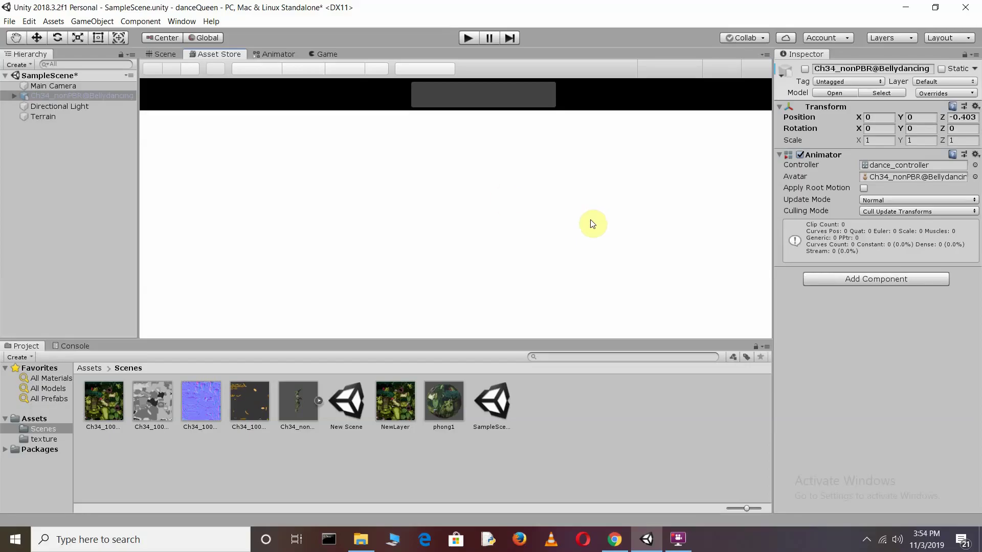
Step: Search the Asset Store for '3d environment'
click(437, 97)
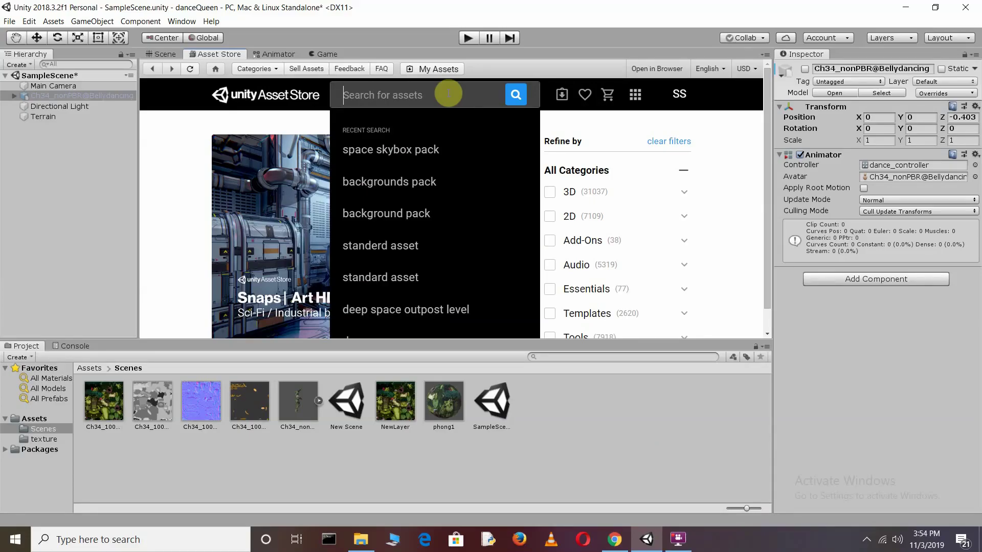
text(environ)
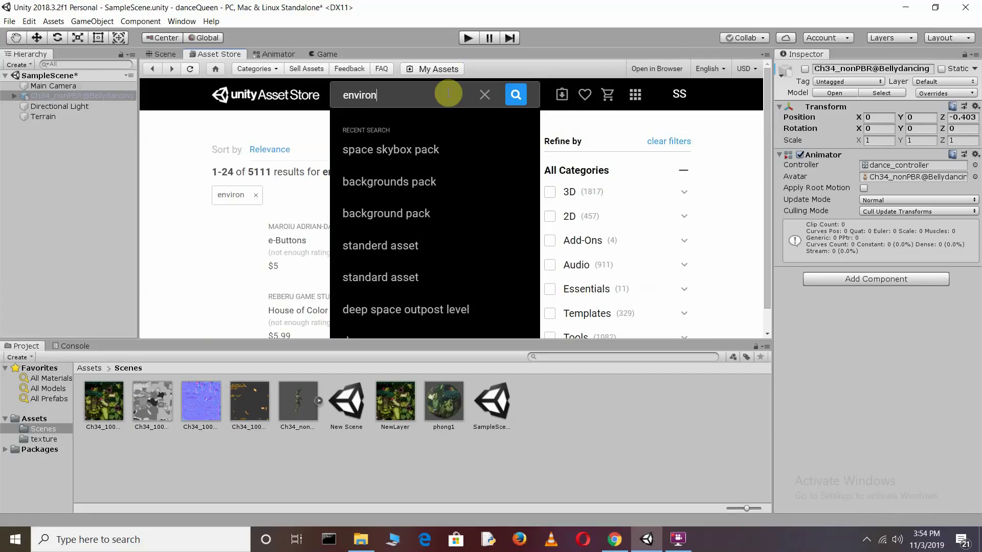
text(ment)
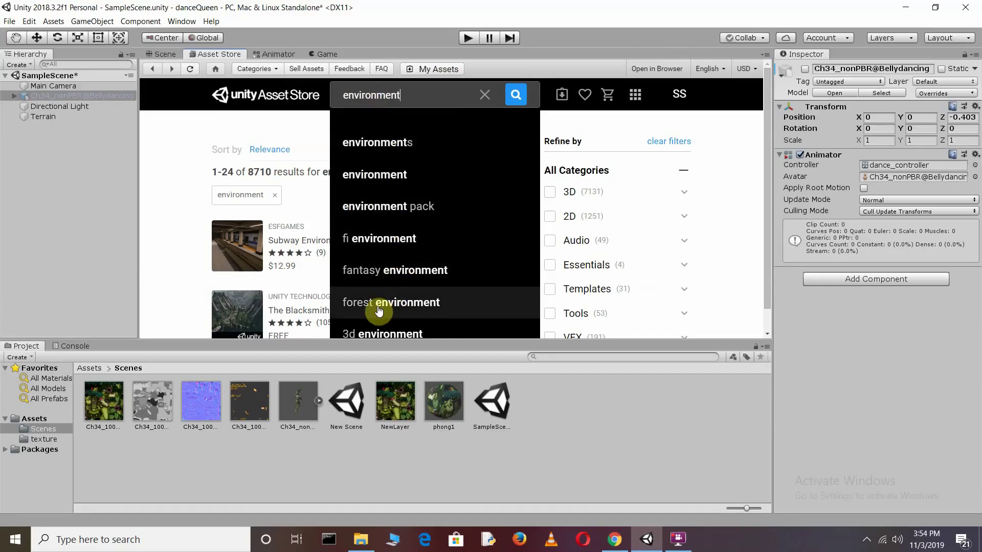
click(392, 330)
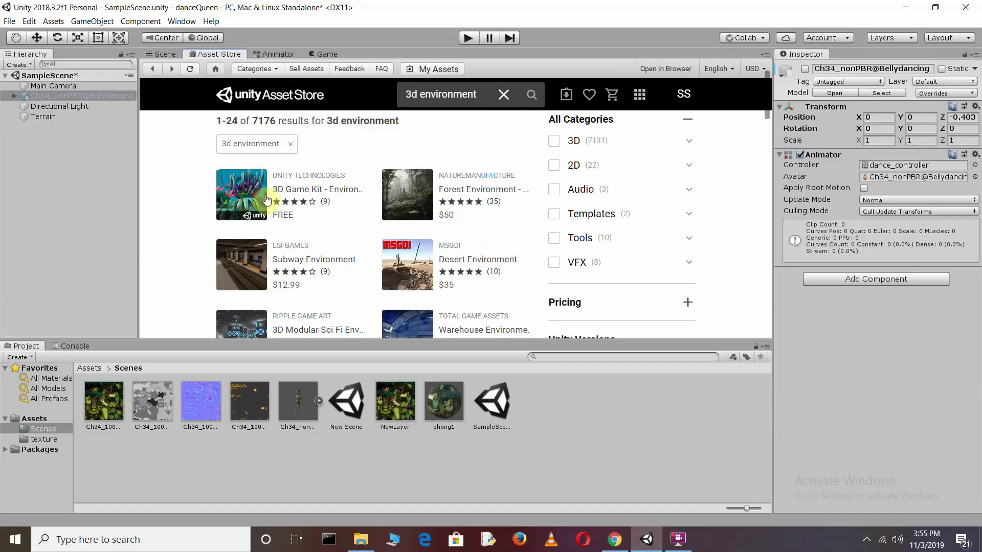
Step: Browse the search results through to the third page, results 49–72 of 7176
scroll(535, 234, down, 3)
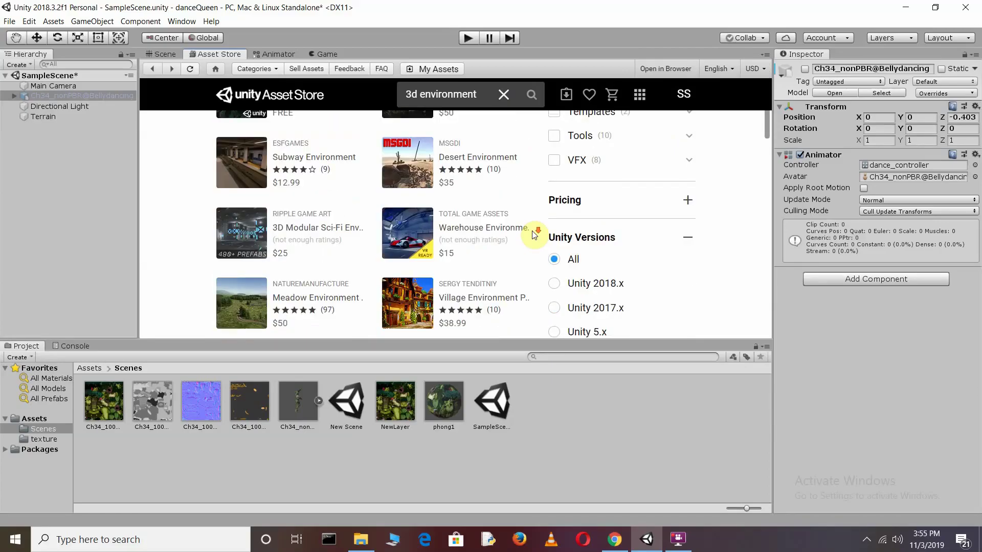
scroll(534, 234, down, 1)
scroll(505, 225, down, 2)
scroll(505, 226, down, 2)
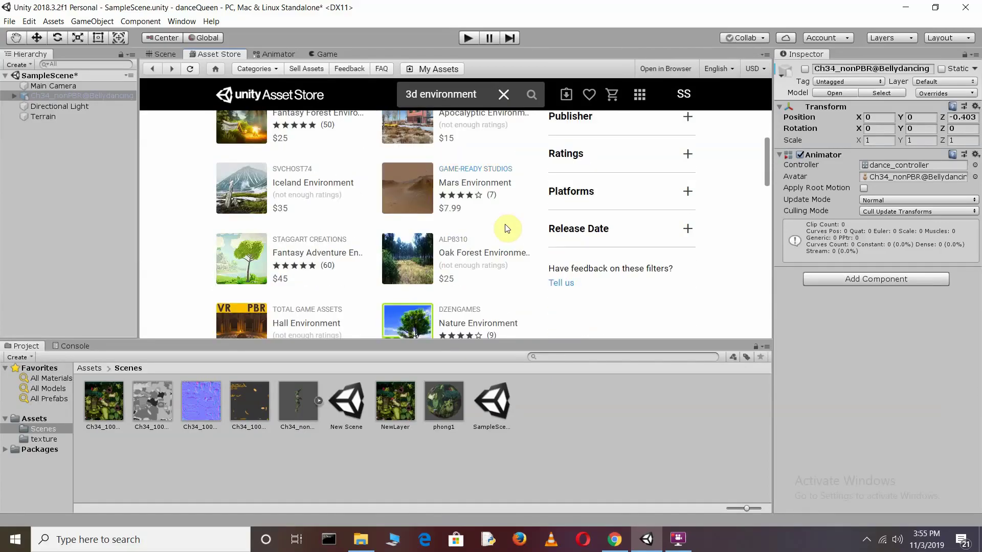
scroll(507, 228, down, 1)
scroll(506, 228, down, 1)
scroll(509, 228, down, 3)
scroll(489, 233, down, 2)
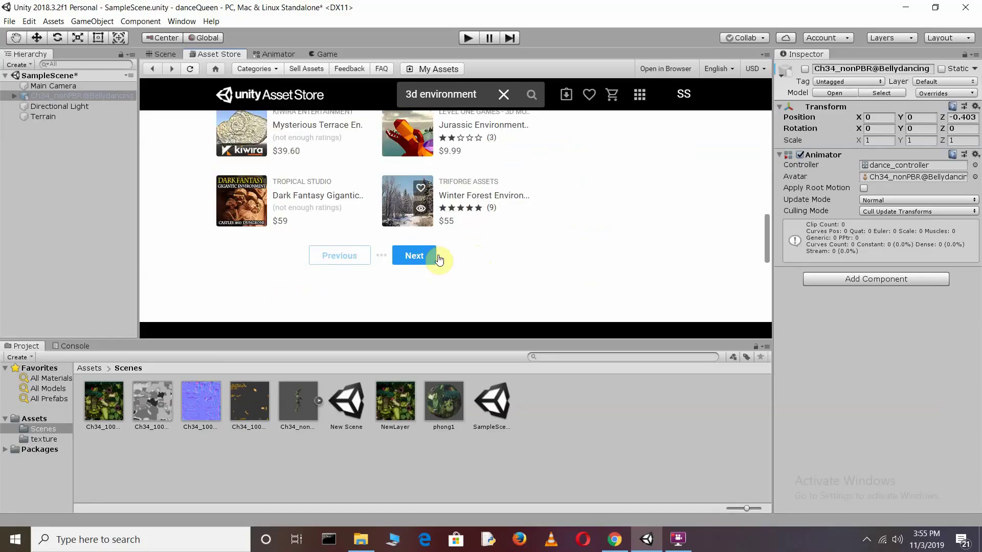
click(418, 257)
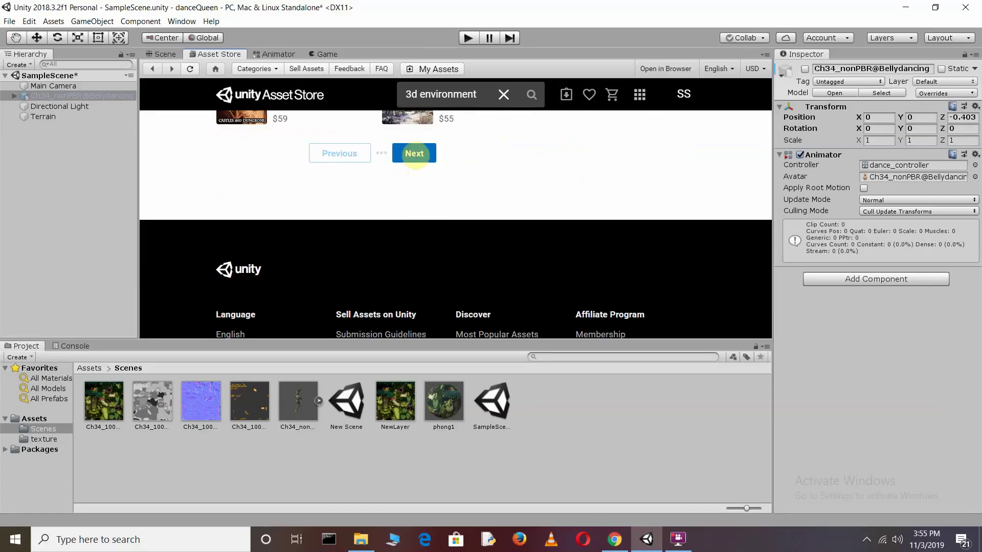
click(415, 154)
scroll(457, 182, down, 2)
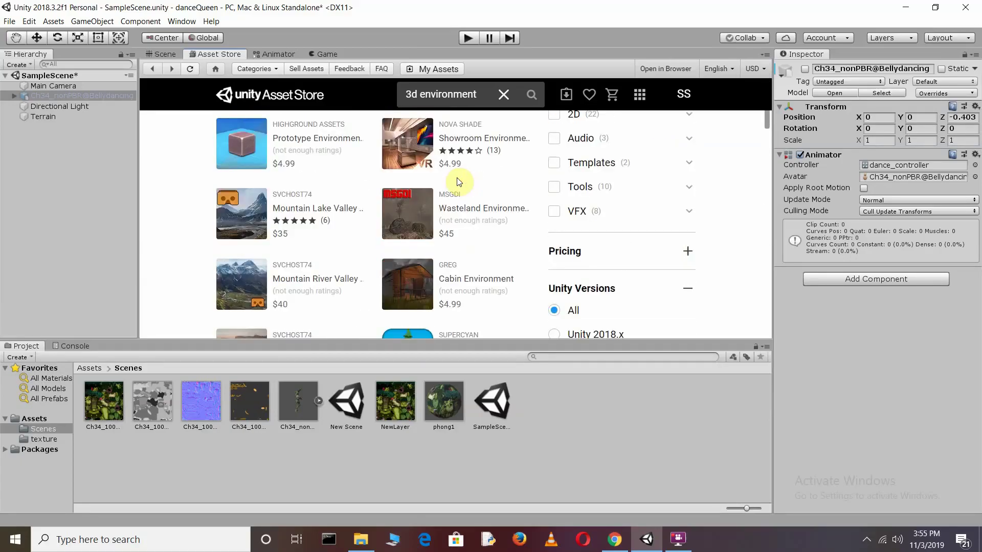
scroll(456, 182, down, 2)
scroll(458, 182, down, 2)
scroll(458, 182, down, 3)
scroll(460, 183, down, 1)
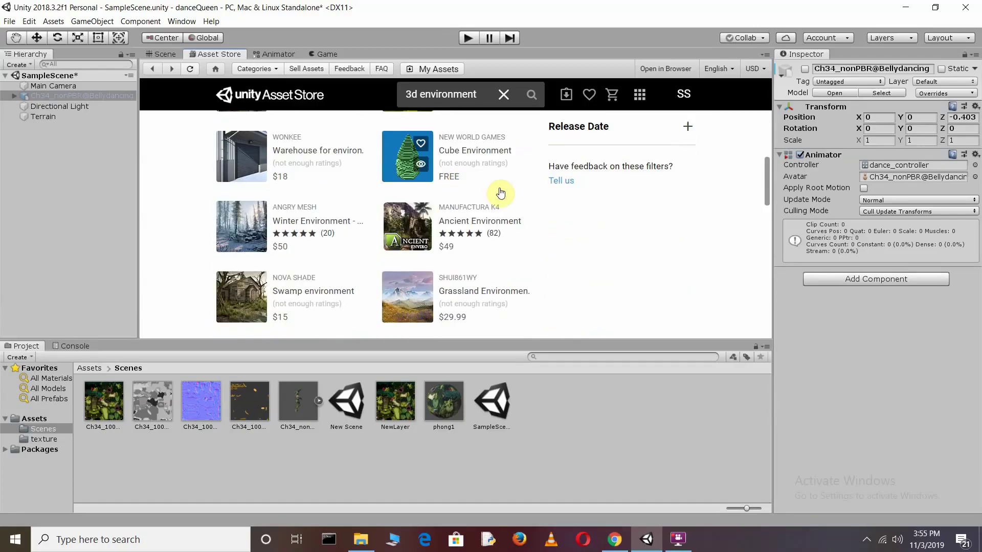
scroll(534, 235, down, 3)
scroll(534, 235, down, 2)
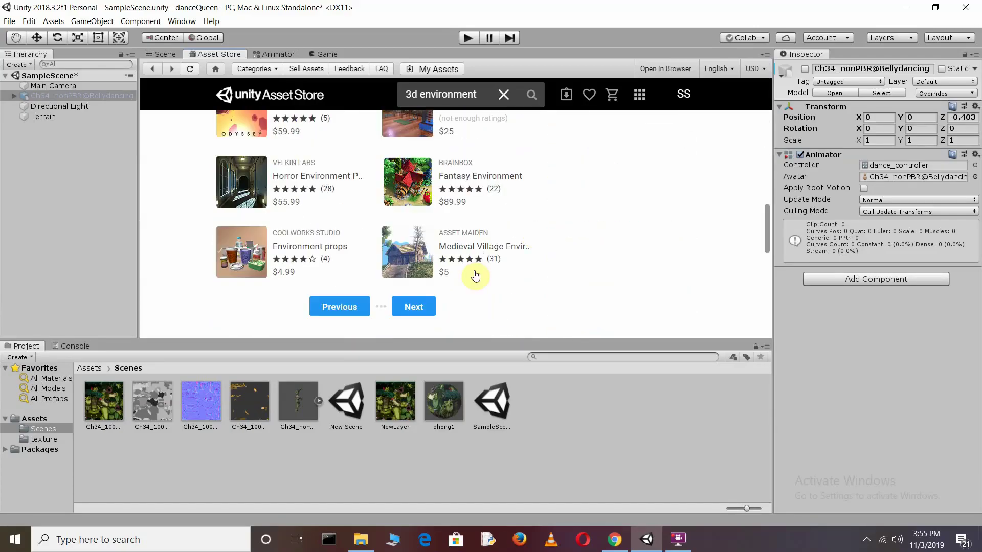
click(410, 307)
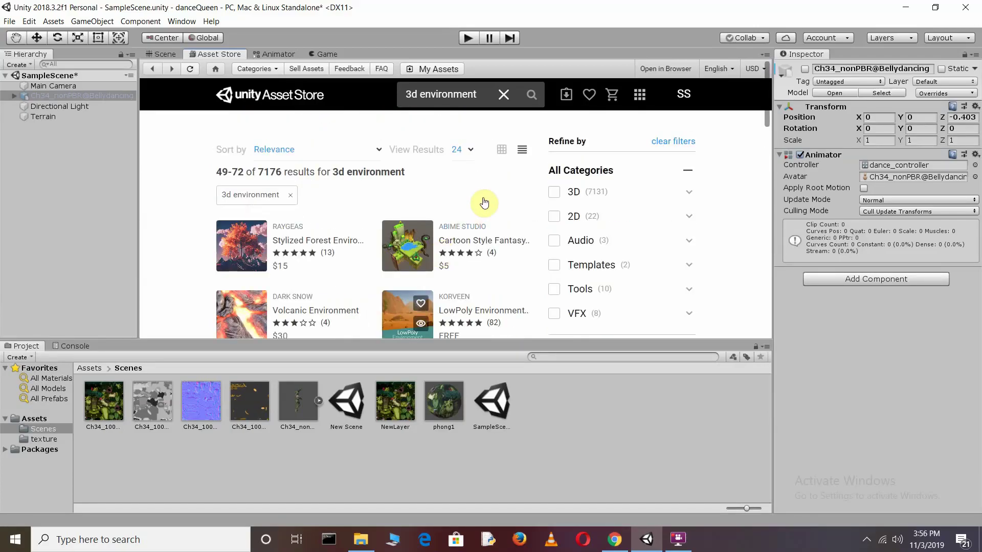
scroll(484, 203, down, 2)
scroll(485, 203, down, 2)
scroll(484, 203, down, 2)
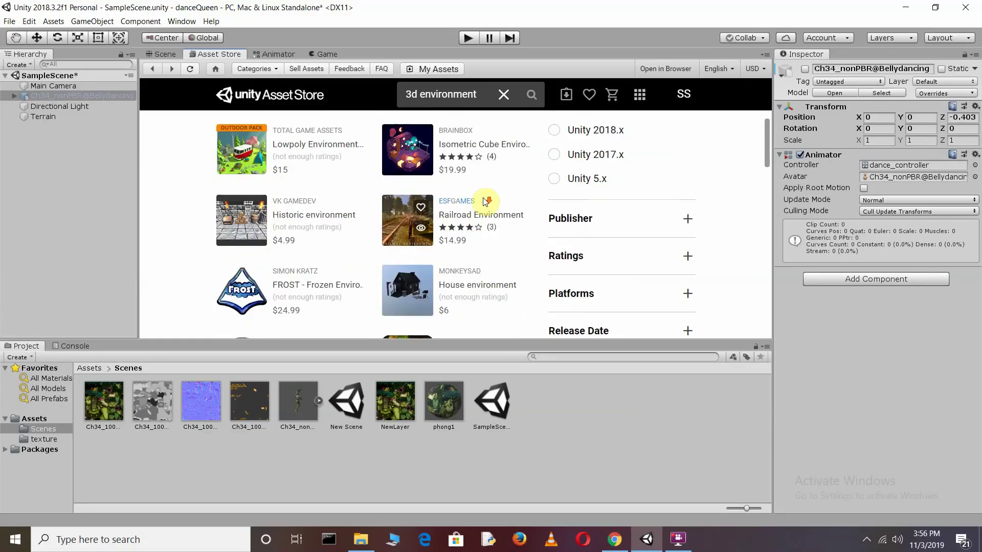
scroll(484, 202, down, 3)
scroll(485, 202, down, 3)
scroll(484, 202, down, 2)
scroll(485, 203, down, 1)
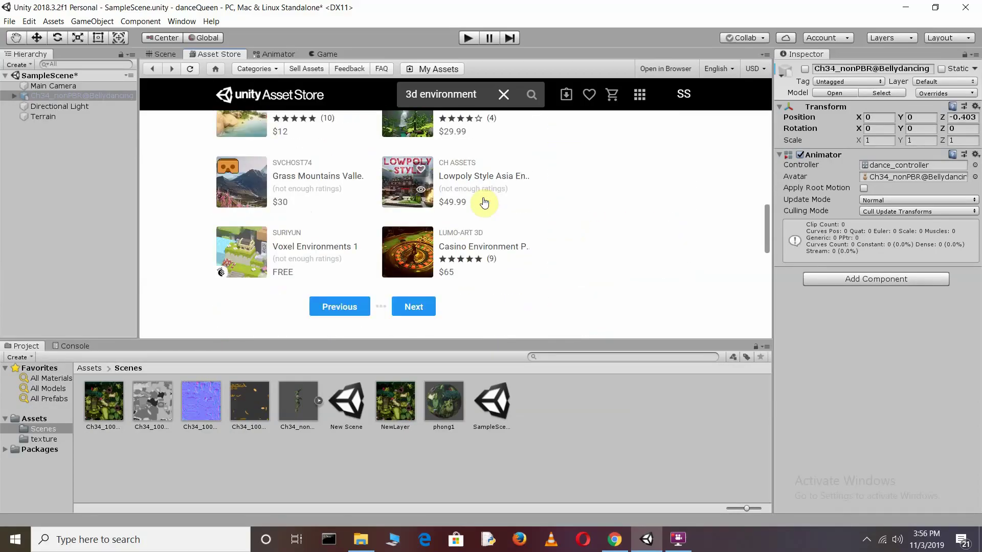
Step: Refine the search to '3d forest environment' (405 results)
click(437, 94)
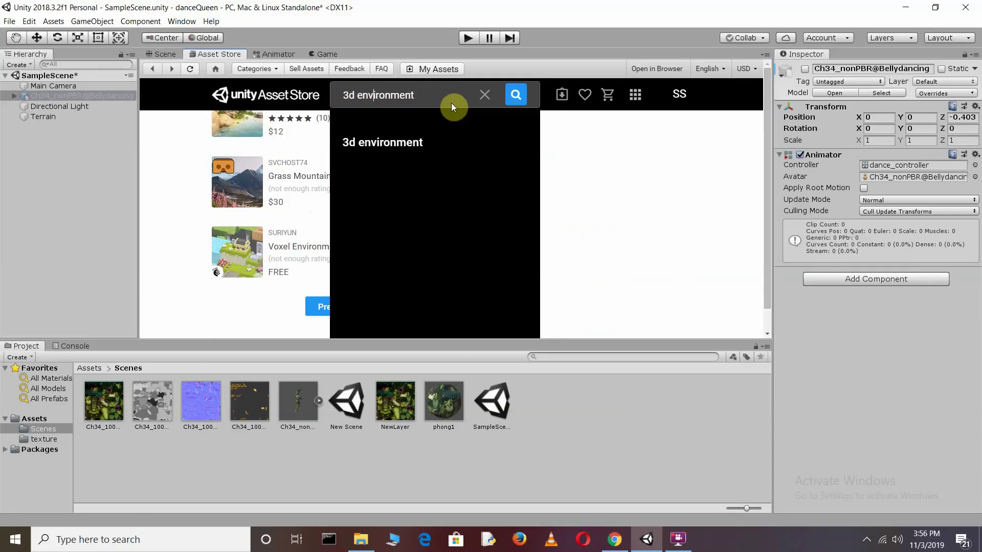
key(ctrl+Left)
text(forest)
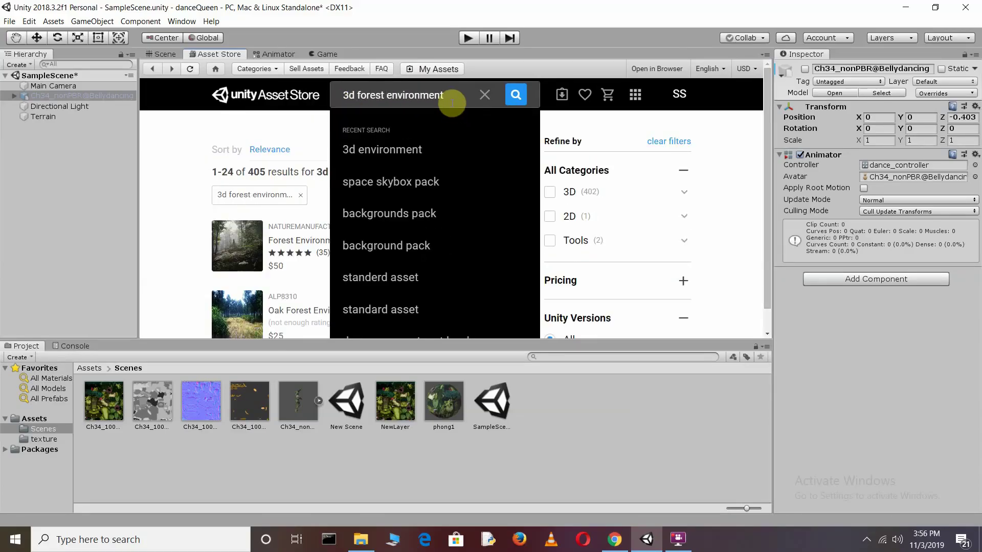
key(Return)
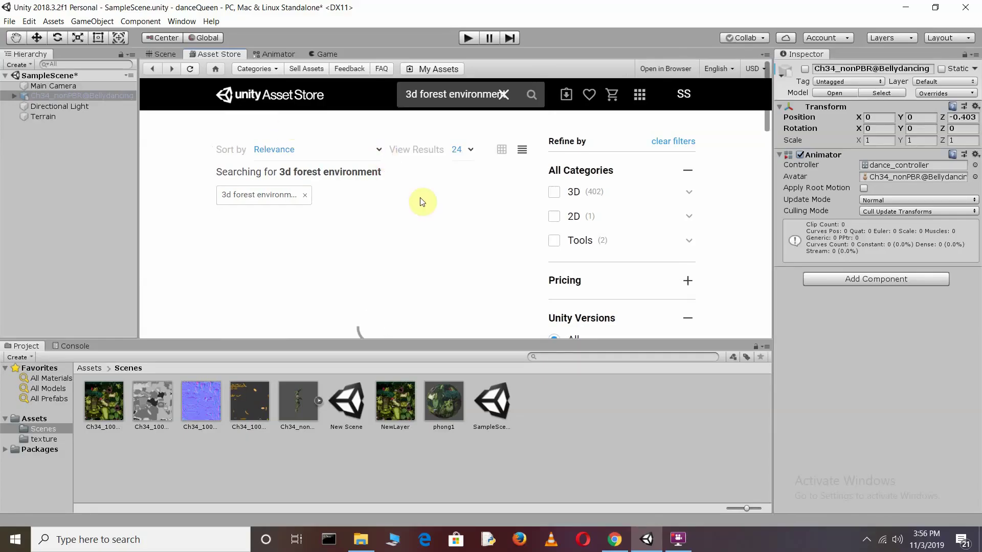
Step: Open the Fantasy Forest Environment - Free Demo product page
scroll(419, 200, down, 1)
scroll(420, 203, down, 2)
scroll(421, 203, down, 3)
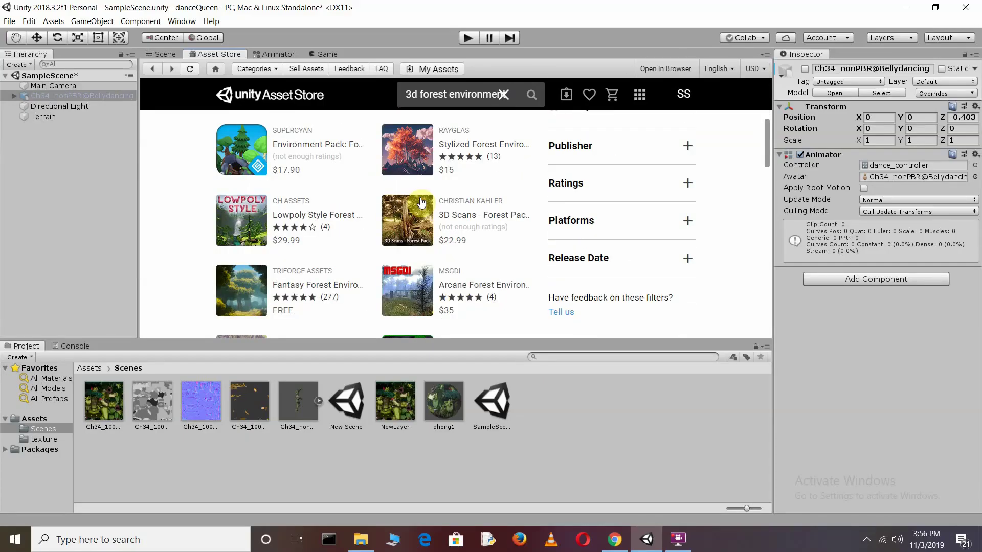
click(317, 283)
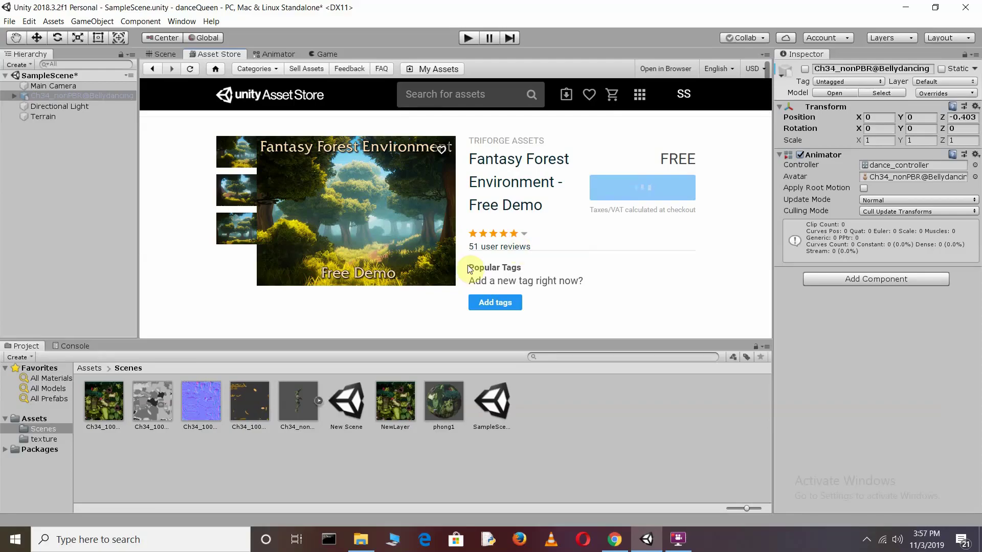
Step: Download the Fantasy Forest Environment demo and import all its contents into the project
scroll(659, 179, down, 1)
scroll(659, 188, up, 1)
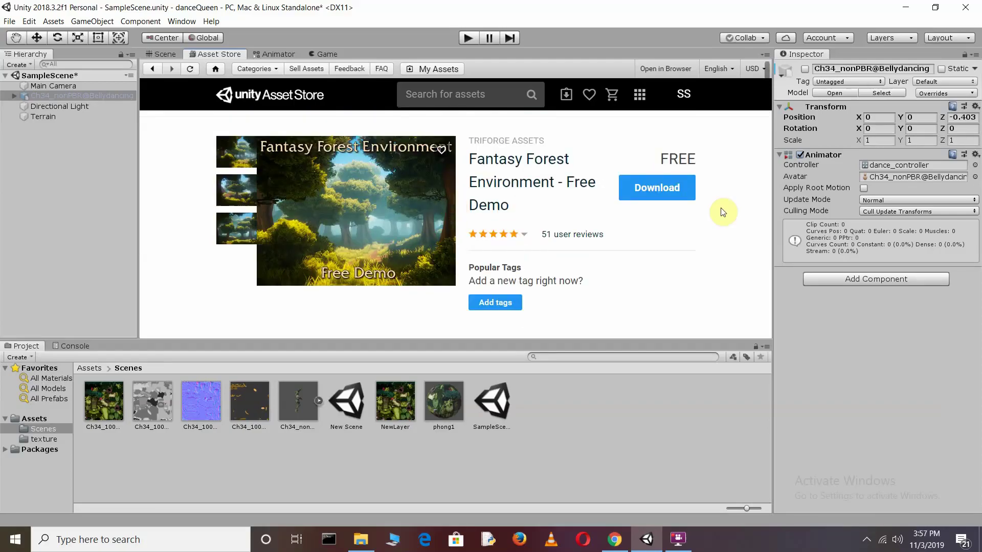
click(659, 190)
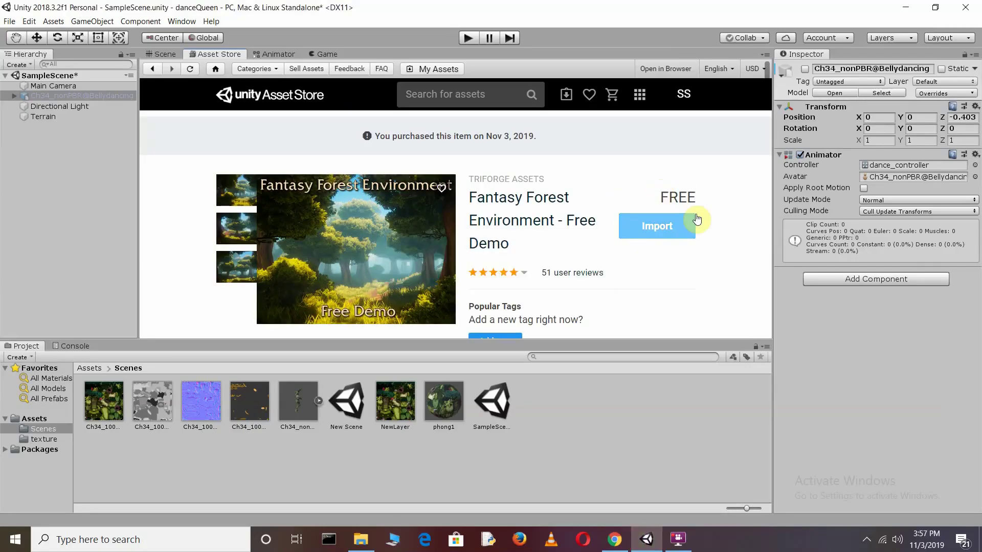
click(688, 225)
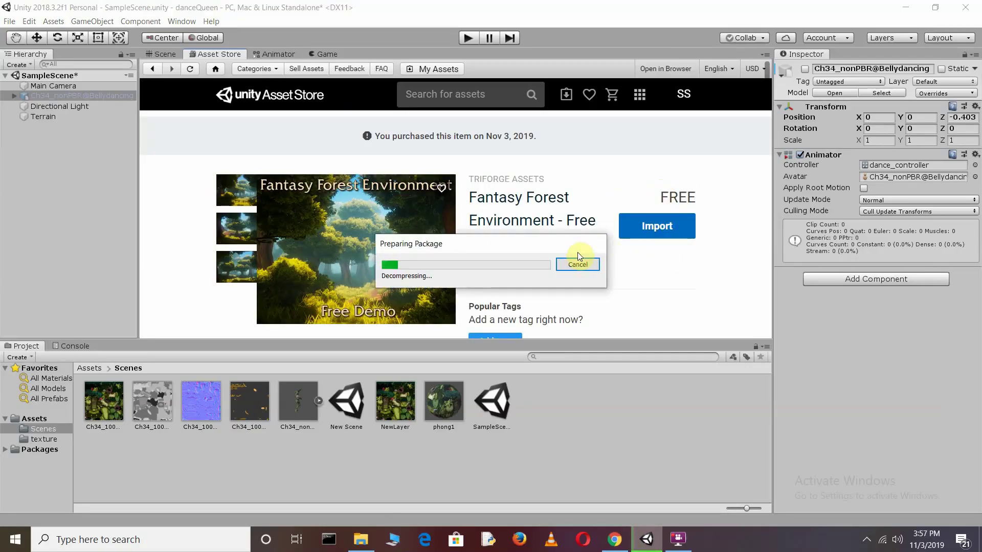
click(372, 412)
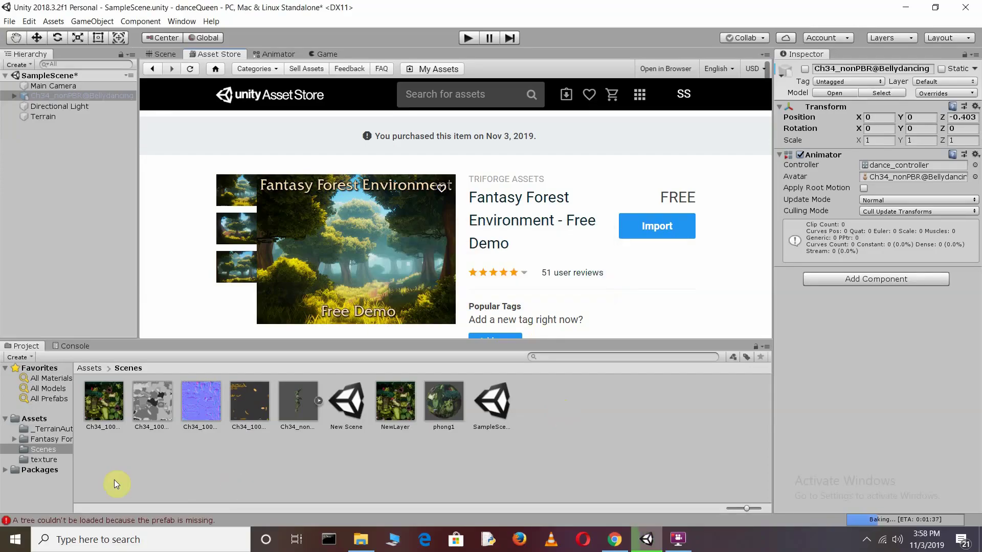
click(468, 95)
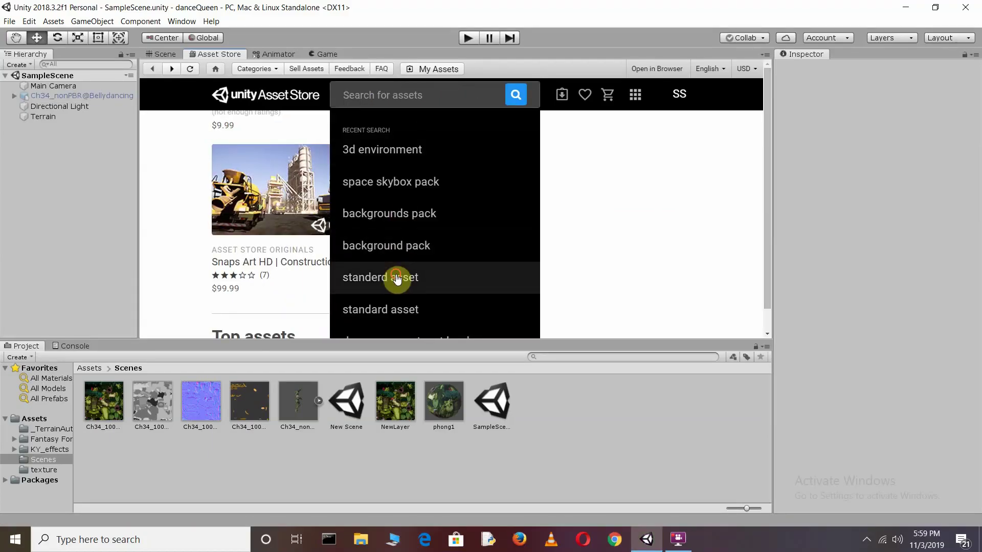
Step: Open the Standard Assets product page from the search results and start importing it
click(389, 276)
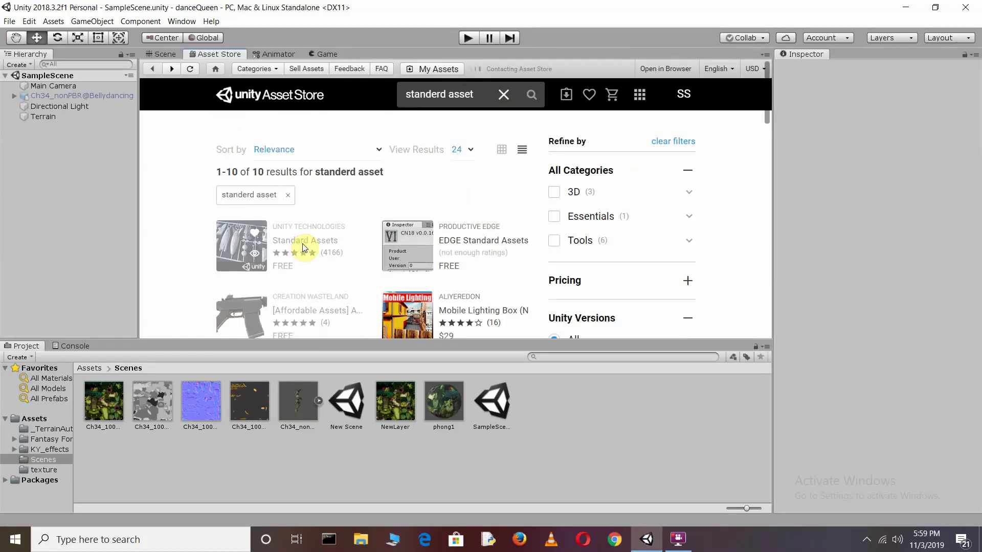
click(303, 244)
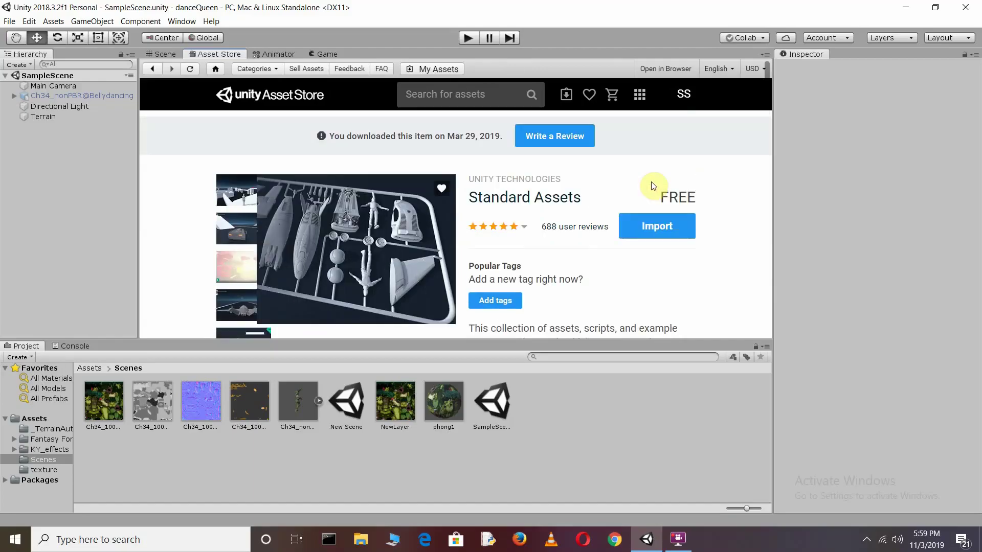
click(656, 227)
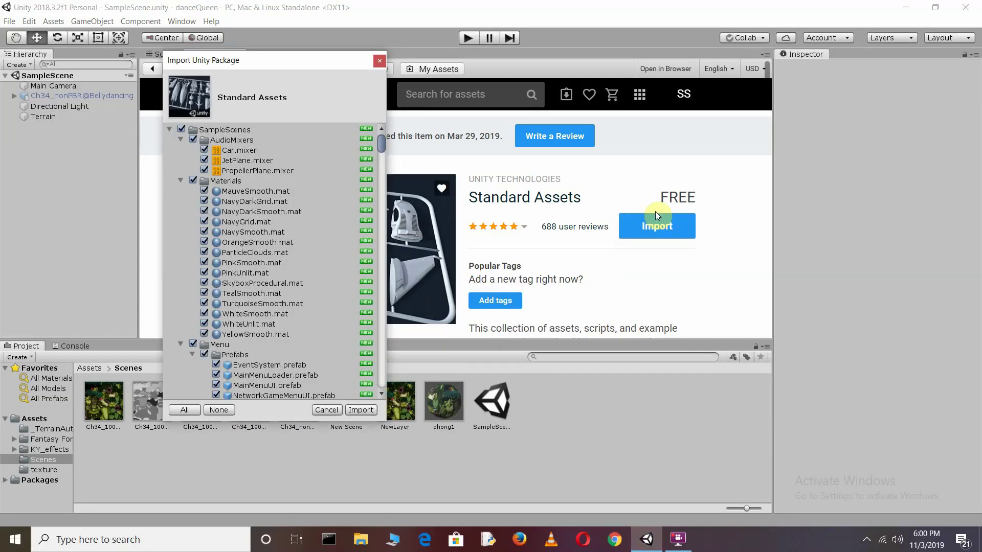
Step: Exclude Fonts, ParticleSystems, PhysicsMaterials, Prototyping, Utility, Vehicles and TerrainAssets from the import
scroll(307, 261, down, 5)
scroll(308, 262, down, 5)
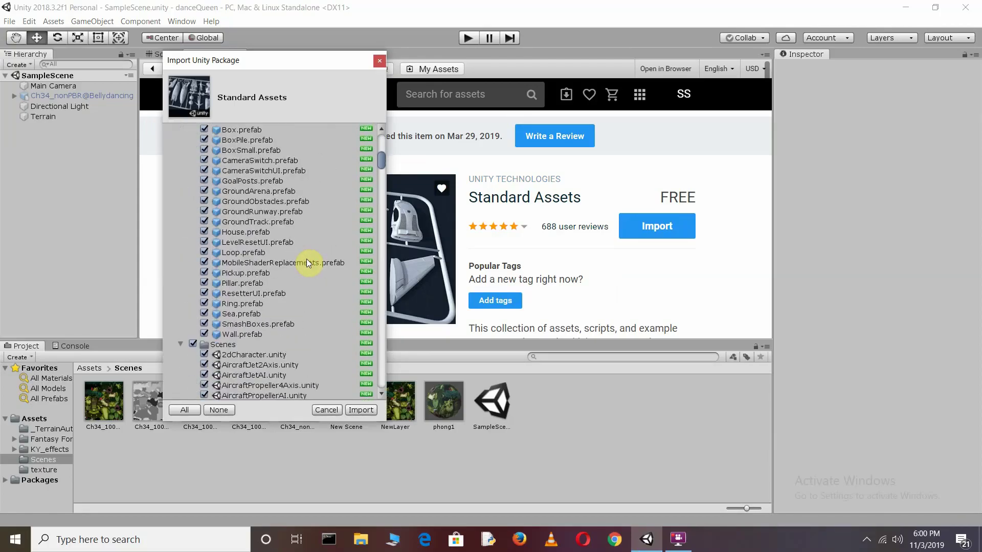
scroll(307, 261, down, 5)
scroll(307, 261, down, 5)
scroll(308, 262, down, 5)
scroll(308, 262, down, 5)
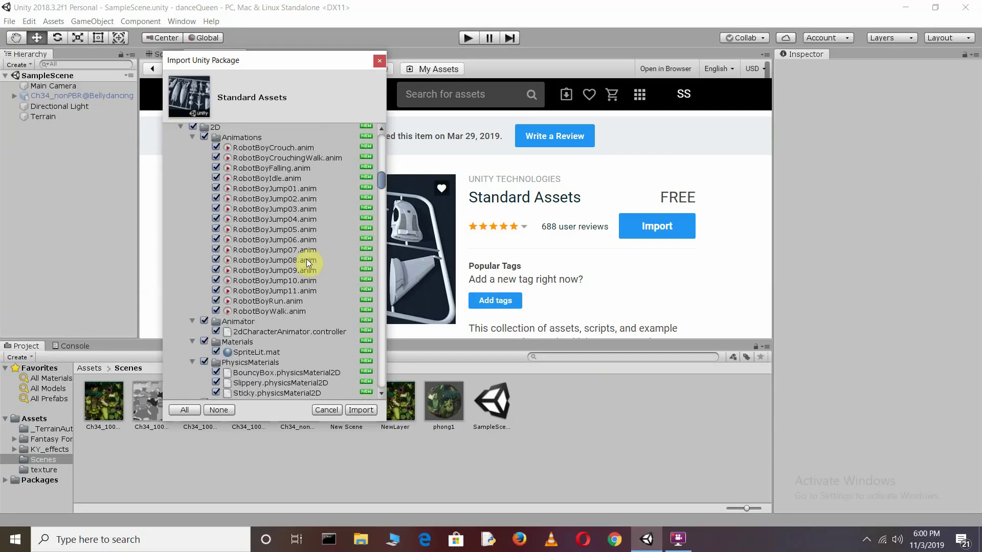
scroll(308, 262, down, 5)
scroll(309, 262, down, 5)
scroll(308, 262, down, 5)
scroll(309, 262, down, 5)
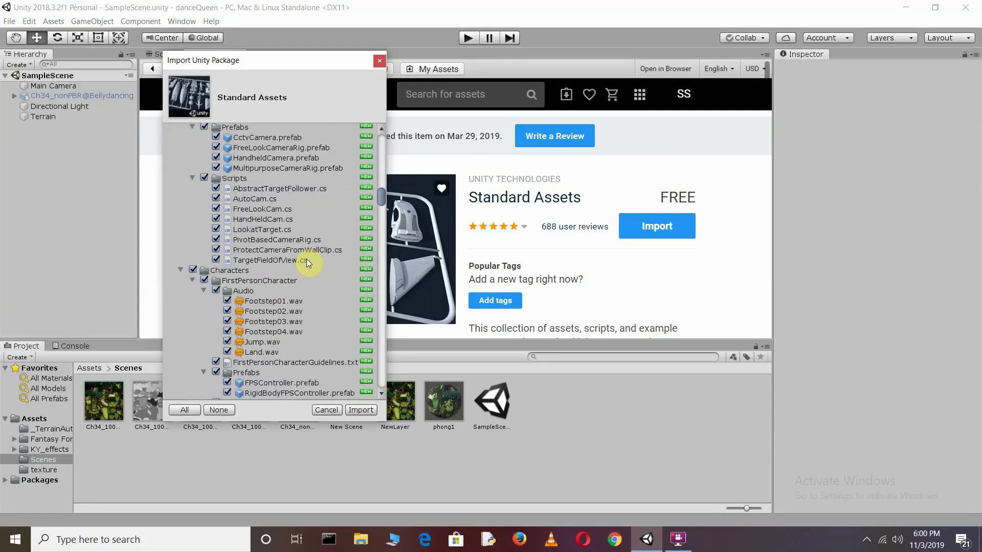
scroll(308, 261, down, 5)
scroll(308, 261, down, 5)
scroll(307, 262, down, 5)
scroll(308, 261, down, 5)
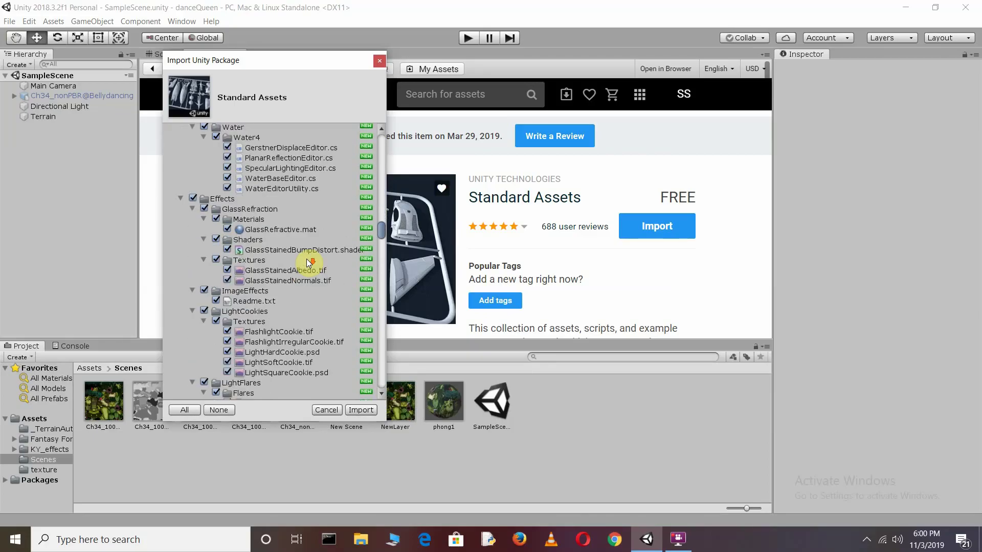
scroll(308, 261, down, 5)
scroll(307, 262, down, 5)
scroll(305, 259, down, 5)
scroll(306, 258, down, 5)
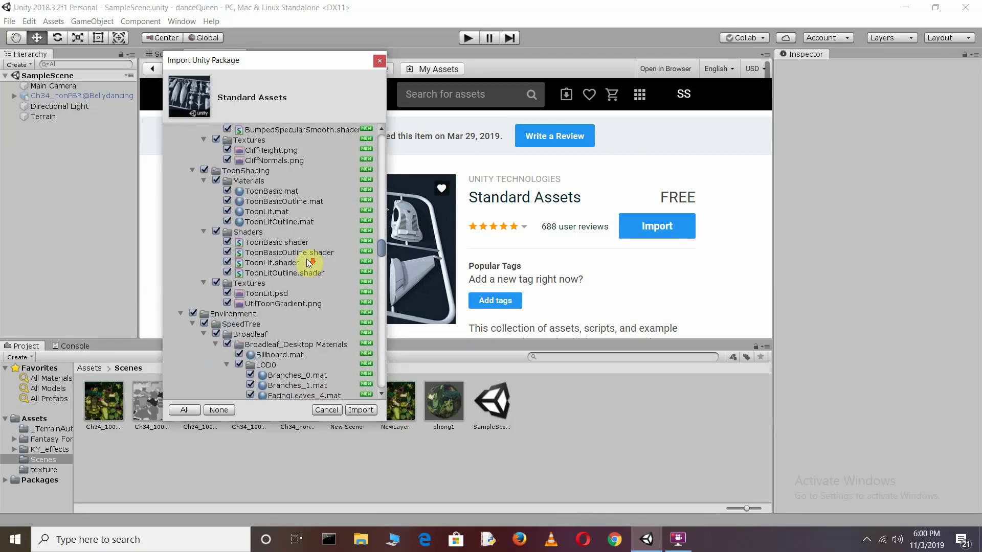
scroll(306, 259, down, 5)
scroll(293, 232, down, 5)
scroll(292, 232, down, 5)
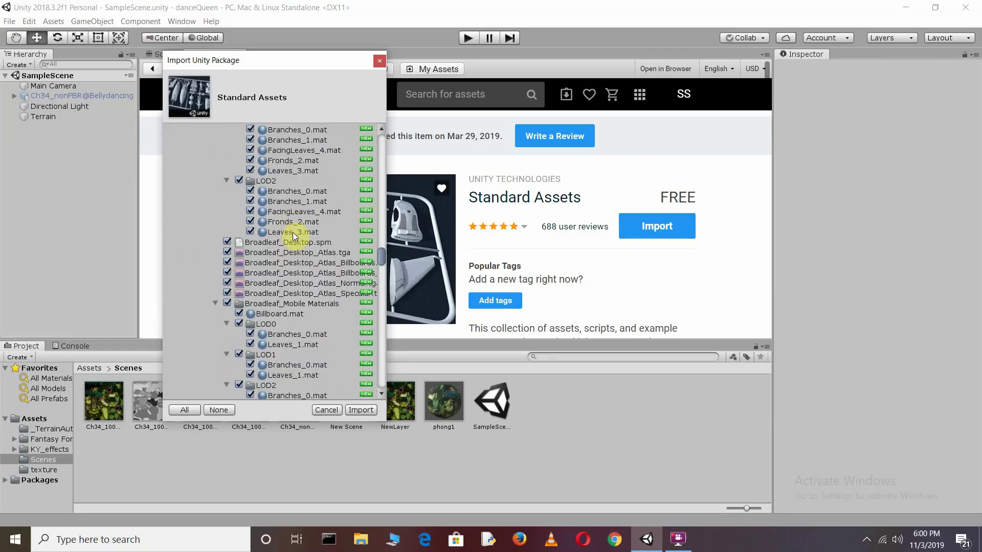
scroll(293, 232, down, 5)
scroll(294, 236, down, 5)
scroll(294, 235, down, 5)
scroll(295, 236, down, 5)
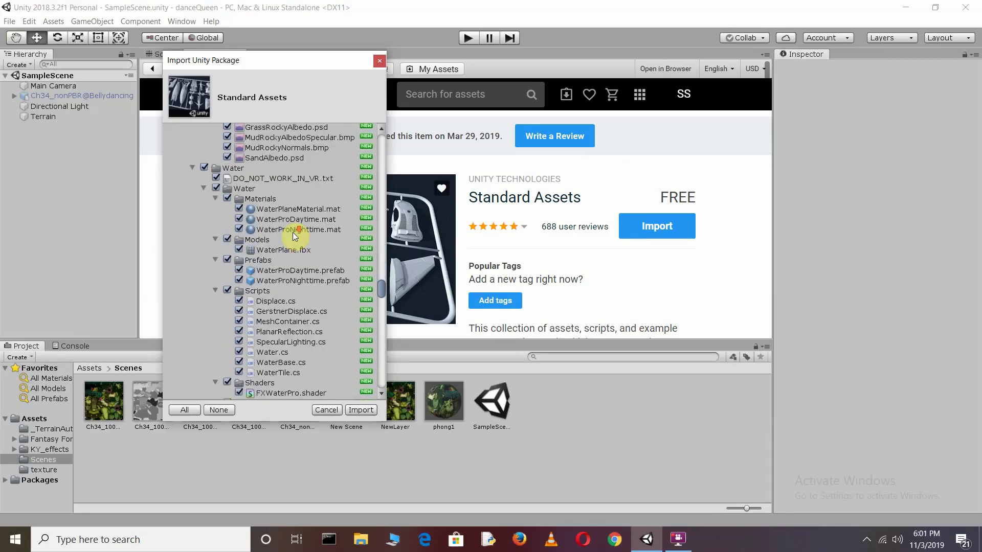
click(192, 167)
click(191, 179)
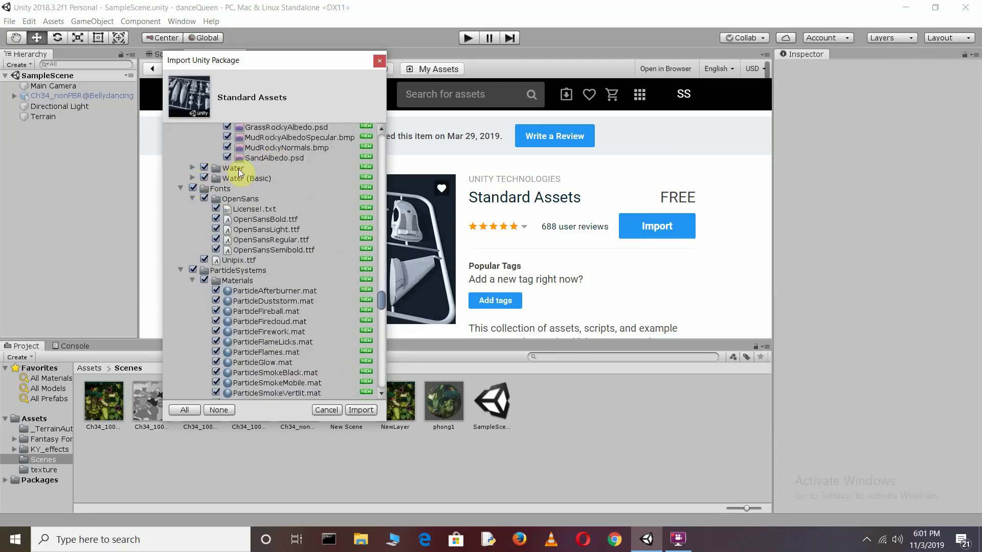
click(191, 188)
click(193, 264)
click(181, 189)
click(181, 198)
click(192, 209)
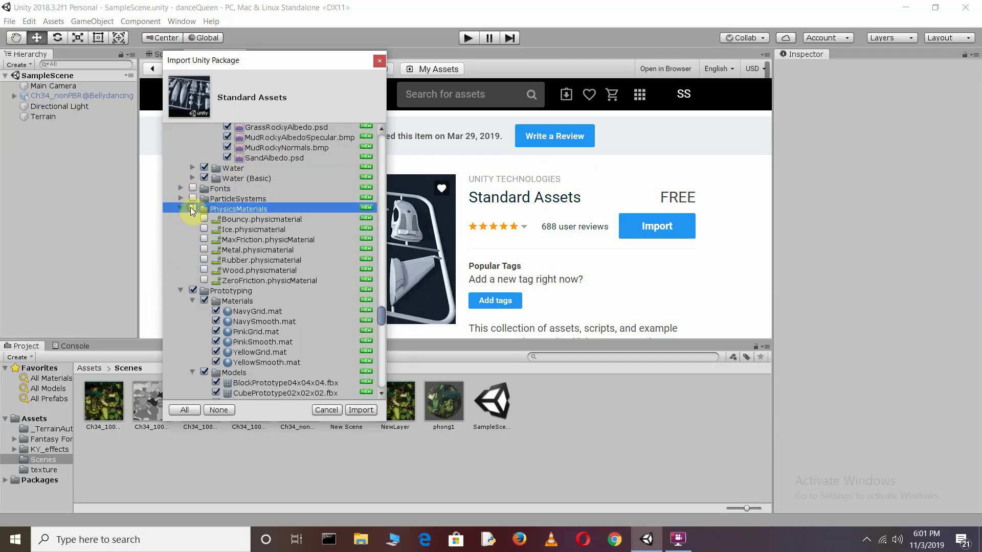
click(181, 208)
click(193, 219)
click(193, 229)
click(181, 229)
click(193, 240)
click(181, 239)
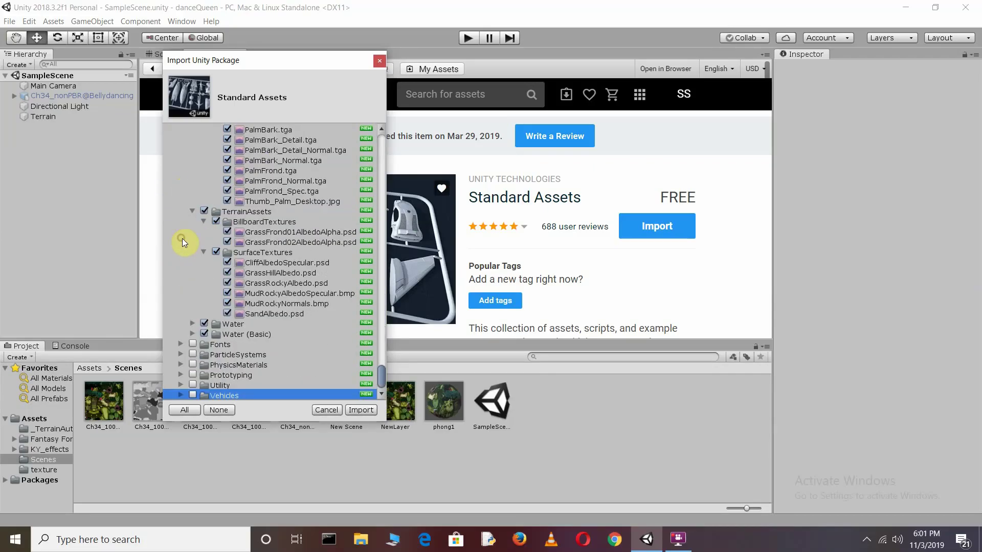
click(204, 211)
click(192, 212)
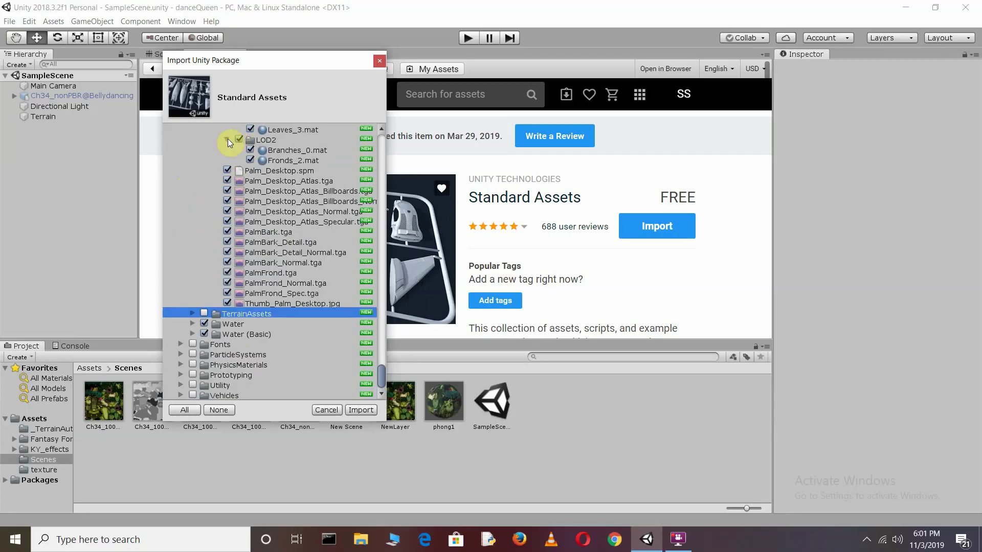
Step: Exclude the Palm SpeedTree LOD materials, Palm_Desktop.spm and all Palm textures
scroll(266, 256, up, 3)
click(238, 196)
click(239, 206)
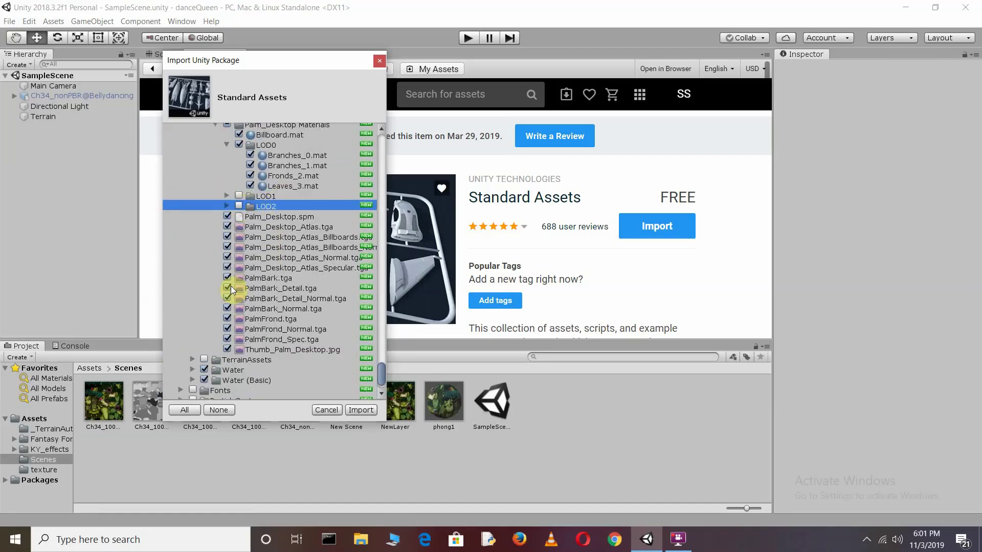
click(227, 217)
click(227, 226)
click(227, 247)
click(227, 267)
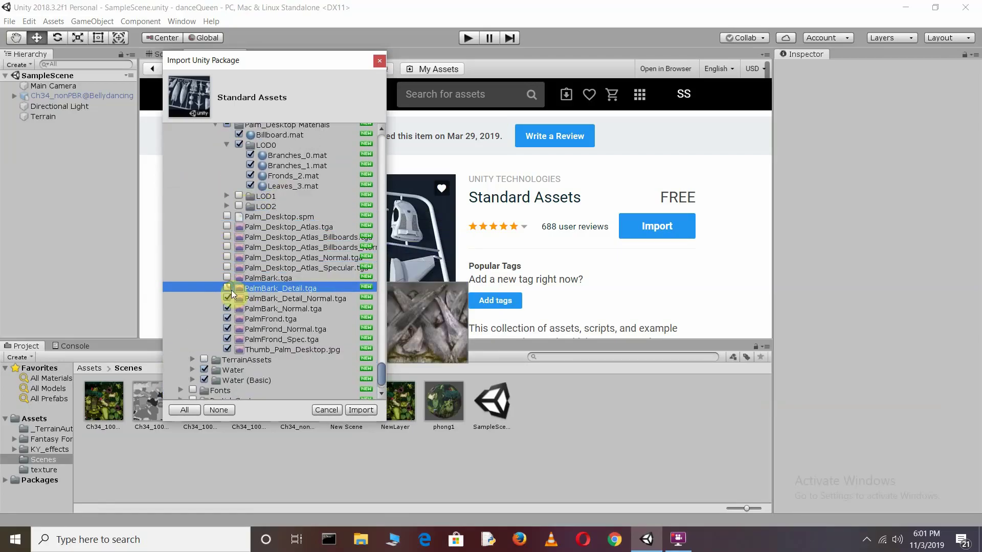
click(227, 288)
click(227, 308)
click(227, 319)
click(227, 329)
click(227, 339)
scroll(244, 263, up, 5)
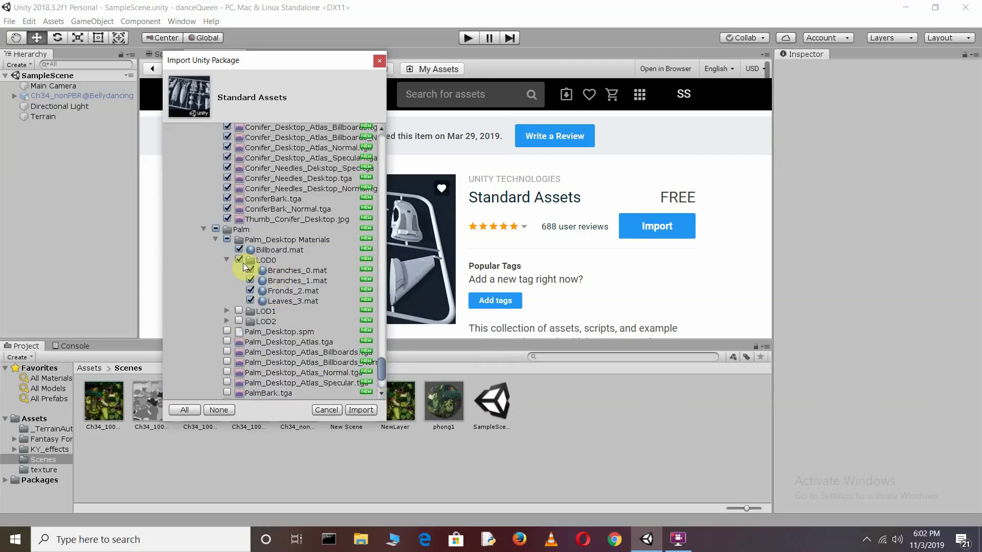
click(203, 229)
click(222, 305)
Step: Exclude the Conifer LOD0–LOD2 materials and Conifer desktop files through ConiferBark.tga
click(226, 140)
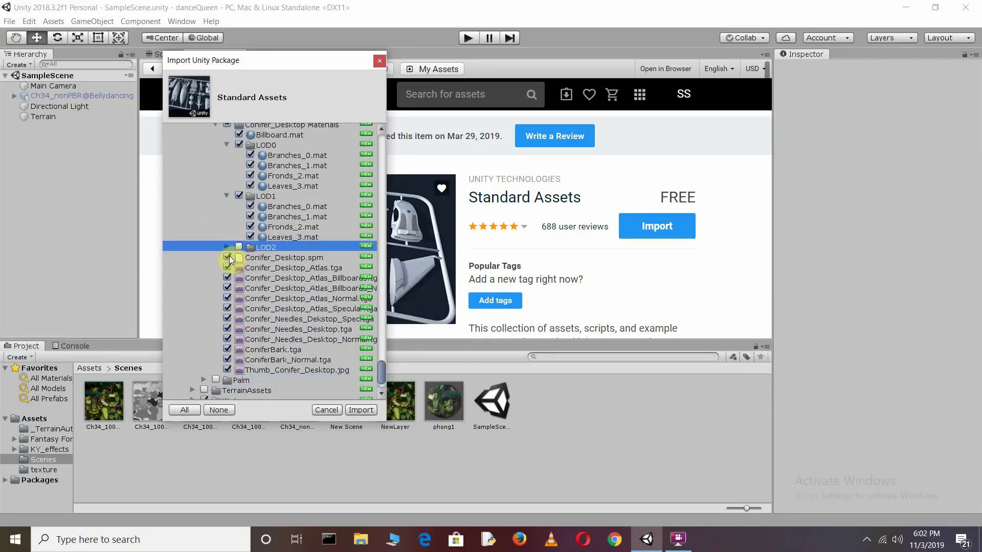
drag(228, 246, 226, 358)
scroll(254, 292, up, 3)
click(226, 221)
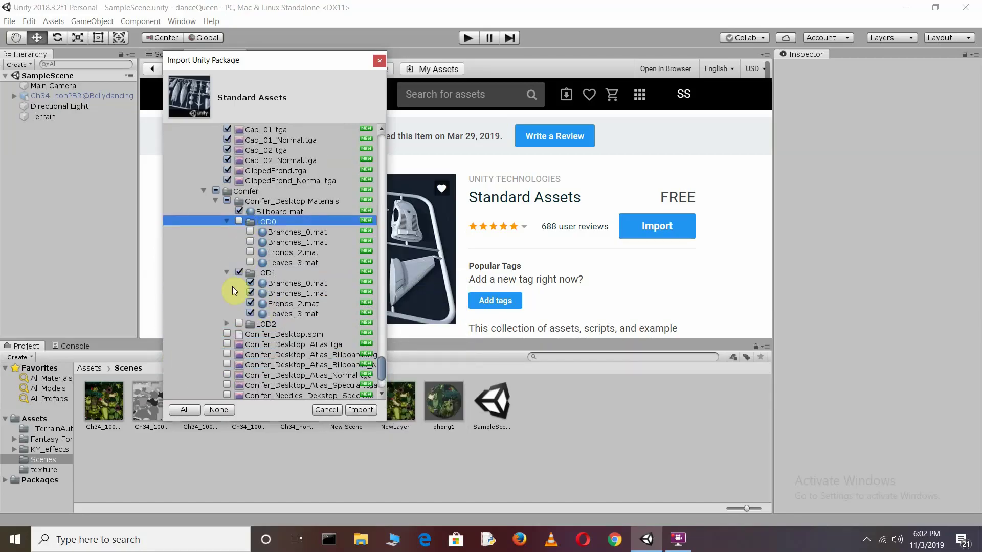
click(227, 232)
click(232, 199)
Step: Exclude the Broadleaf mobile files and SampleScenes folder, then import the remaining Standard Assets
scroll(230, 234, up, 3)
scroll(226, 218, up, 3)
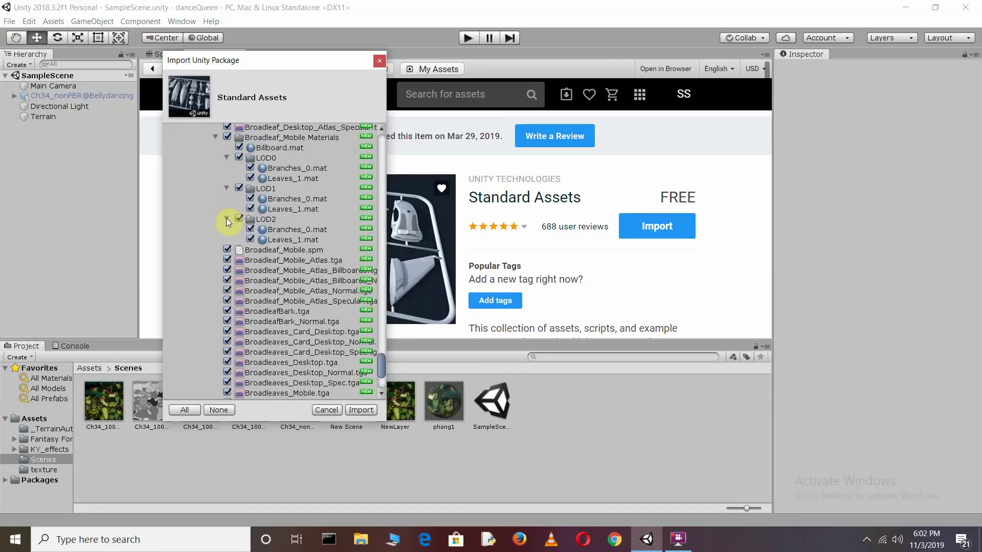
click(227, 219)
click(228, 230)
click(227, 240)
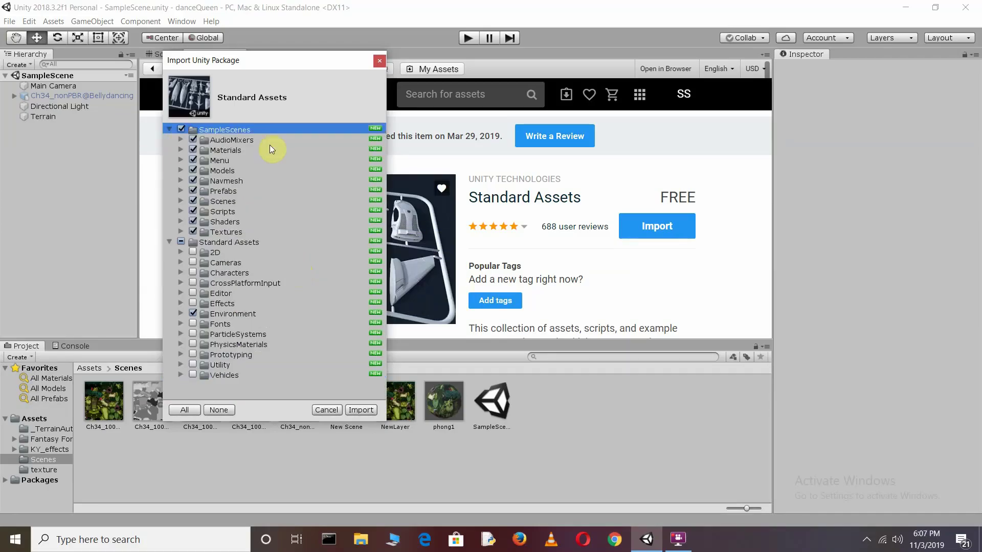
click(181, 129)
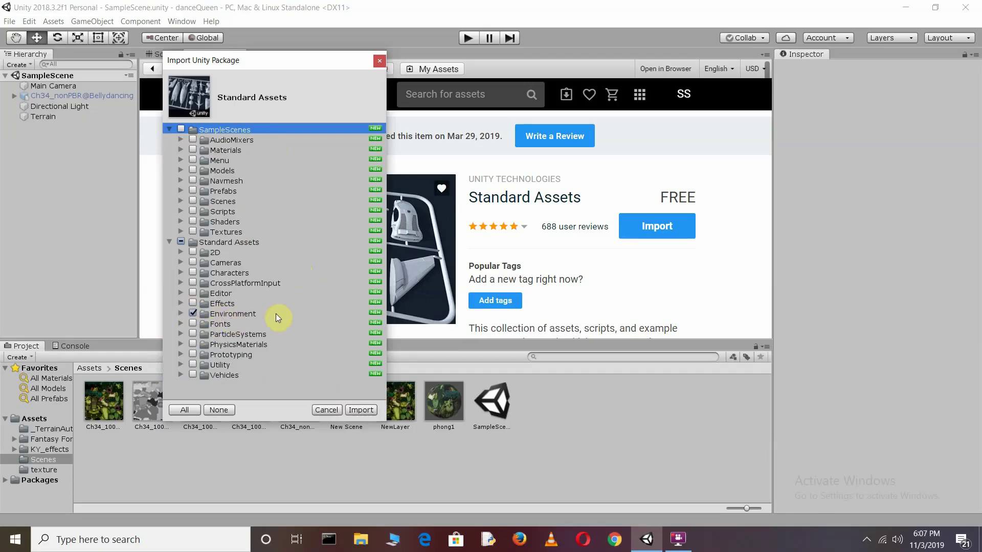
click(365, 408)
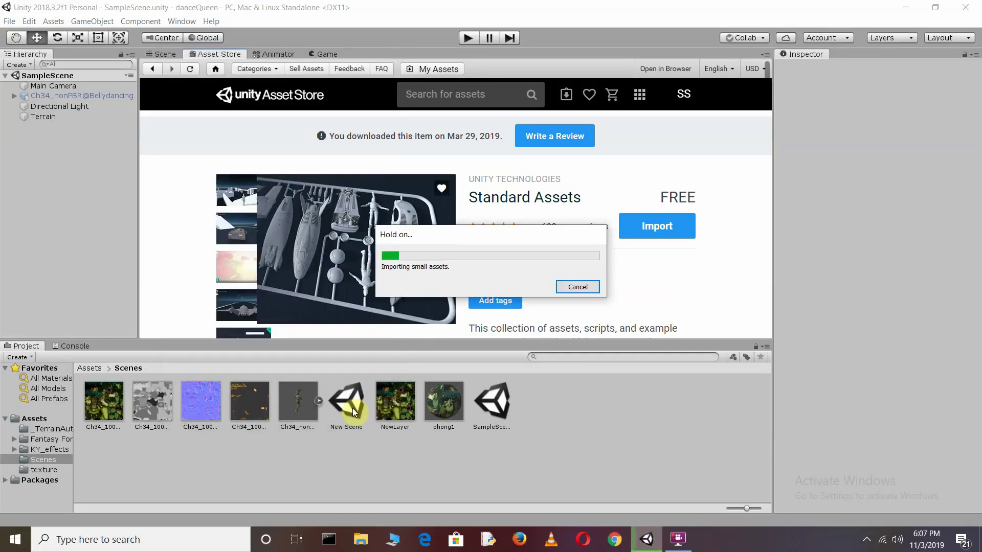
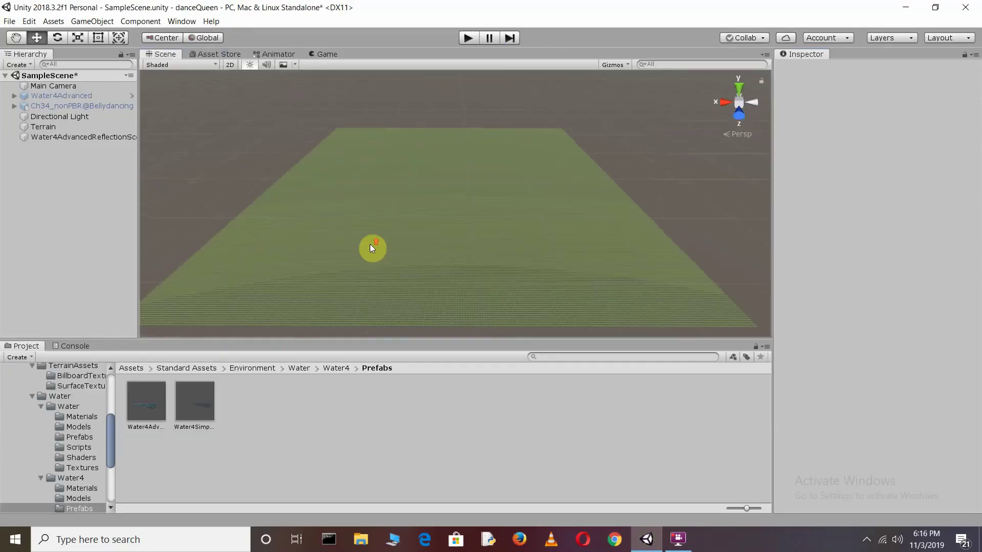
Step: Select the Terrain and switch to the Raise or Lower Terrain tool with brush size 135
click(849, 157)
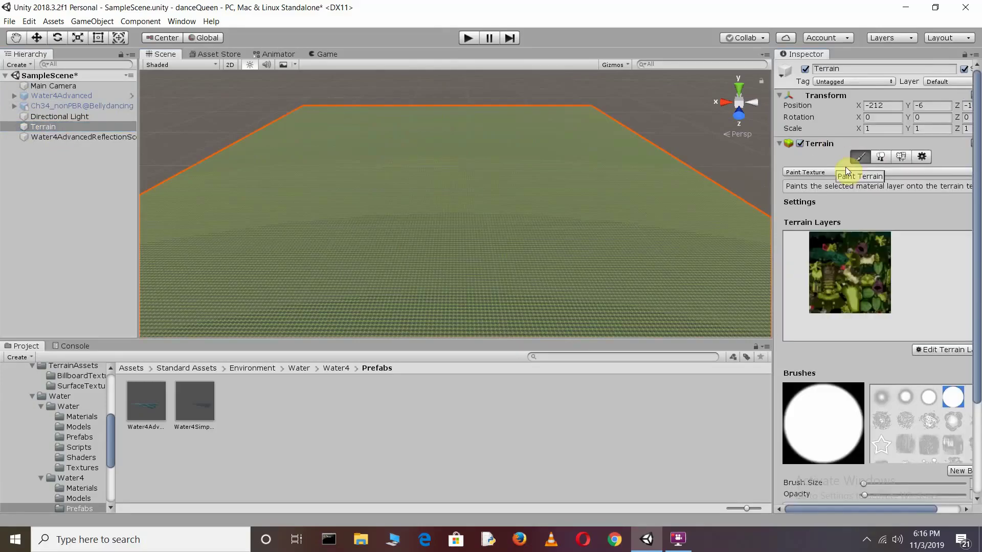
click(844, 172)
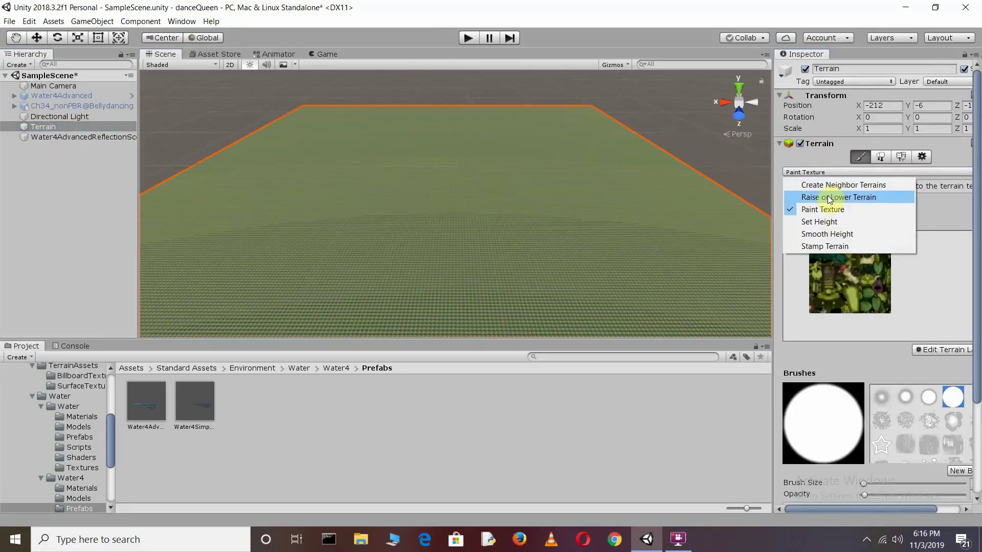
click(830, 198)
drag(863, 331, 884, 331)
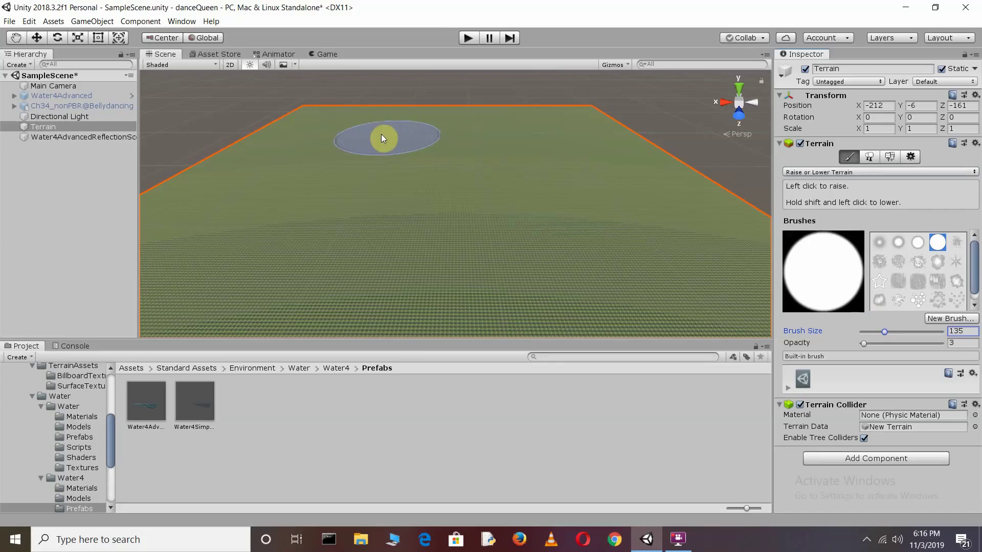
Step: Sculpt raised hills along the far, left and top edges of the terrain
drag(381, 134, 244, 175)
scroll(616, 253, down, 5)
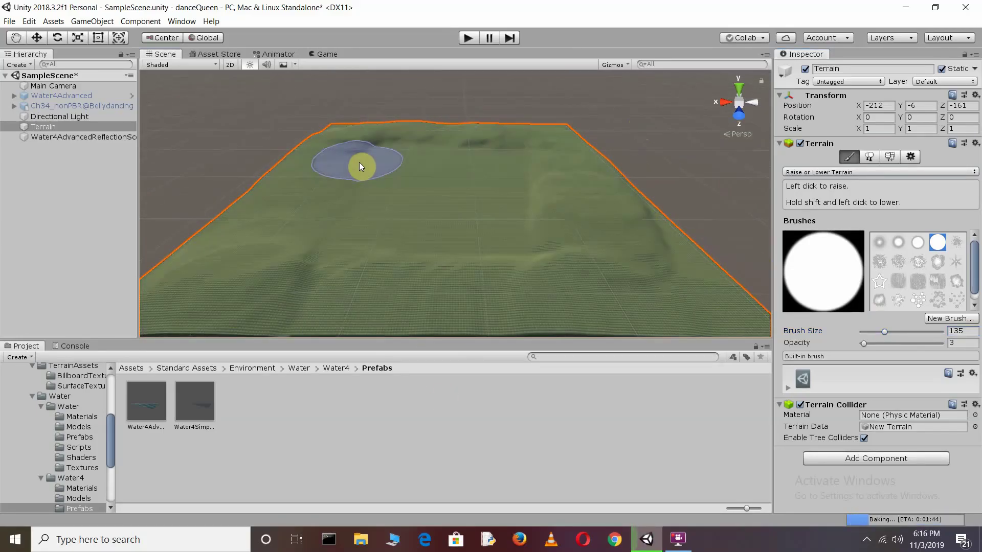
drag(665, 274, 508, 255)
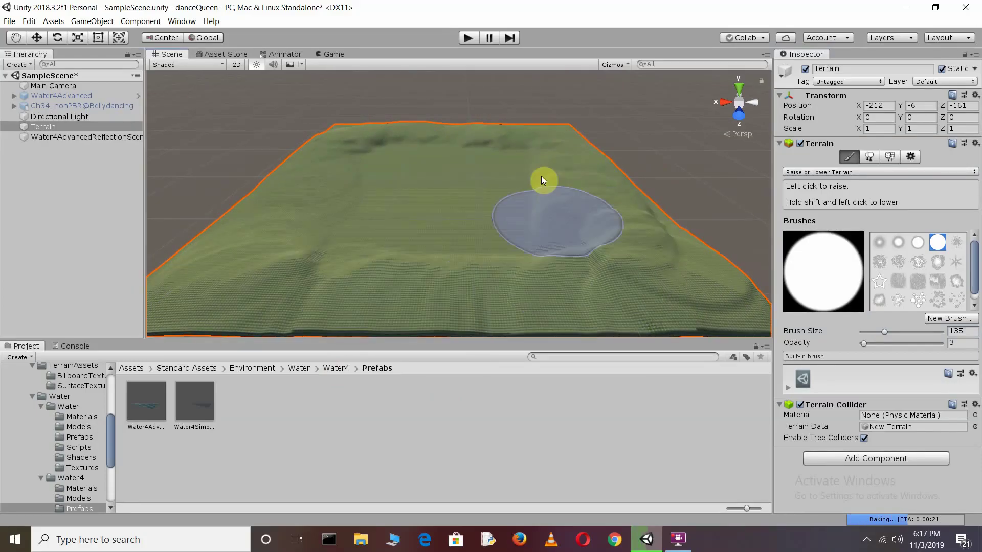
click(899, 300)
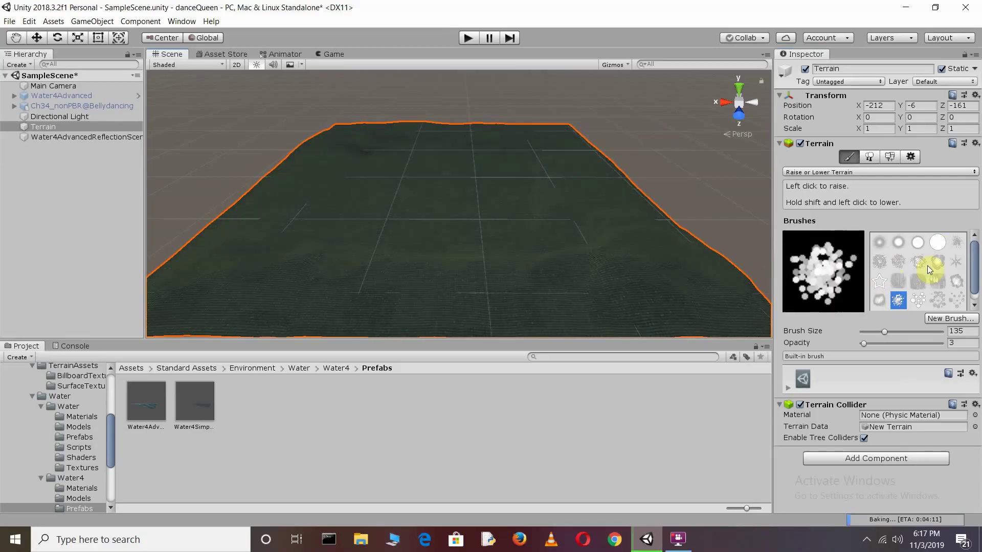
click(938, 242)
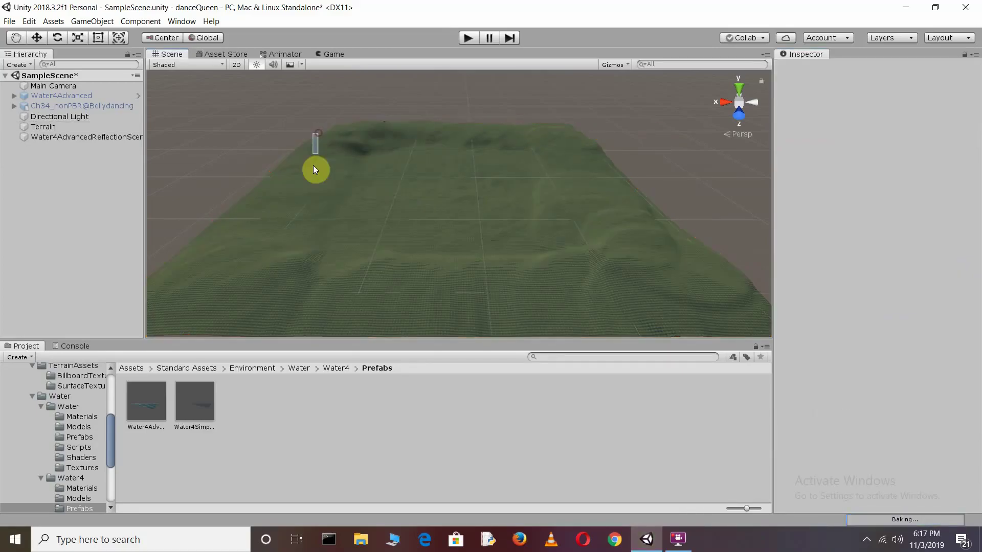
drag(258, 252, 313, 155)
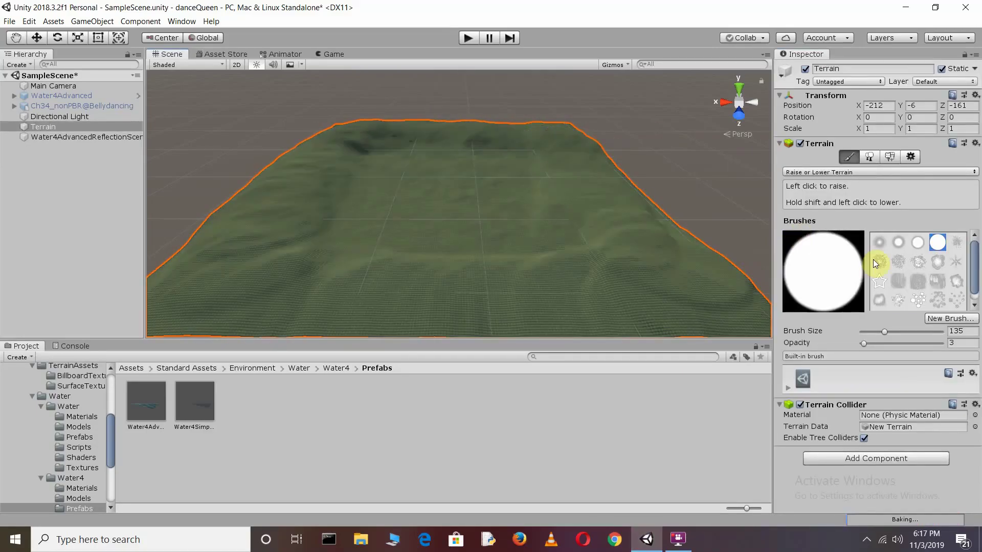
Step: Switch the terrain to the Paint Trees tool
click(871, 158)
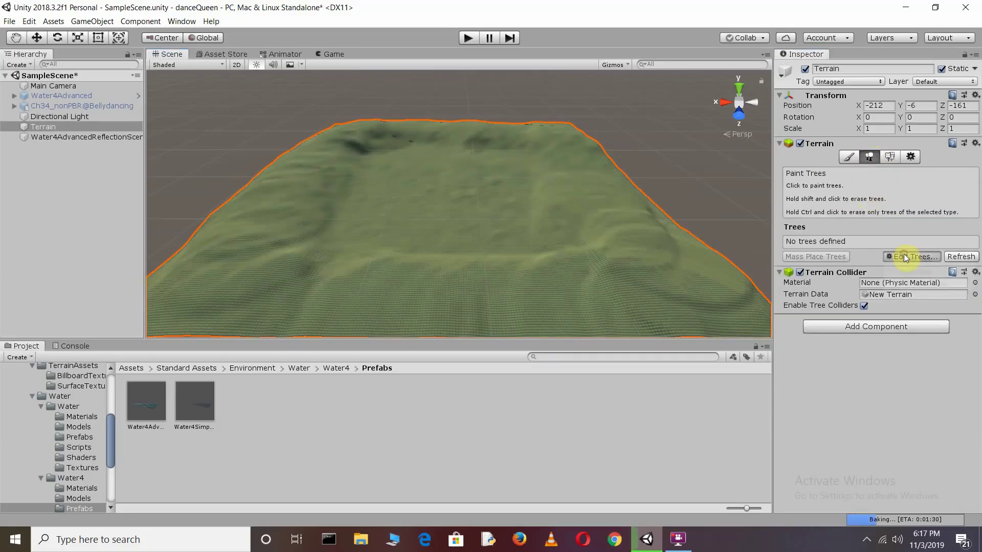
click(910, 257)
click(888, 409)
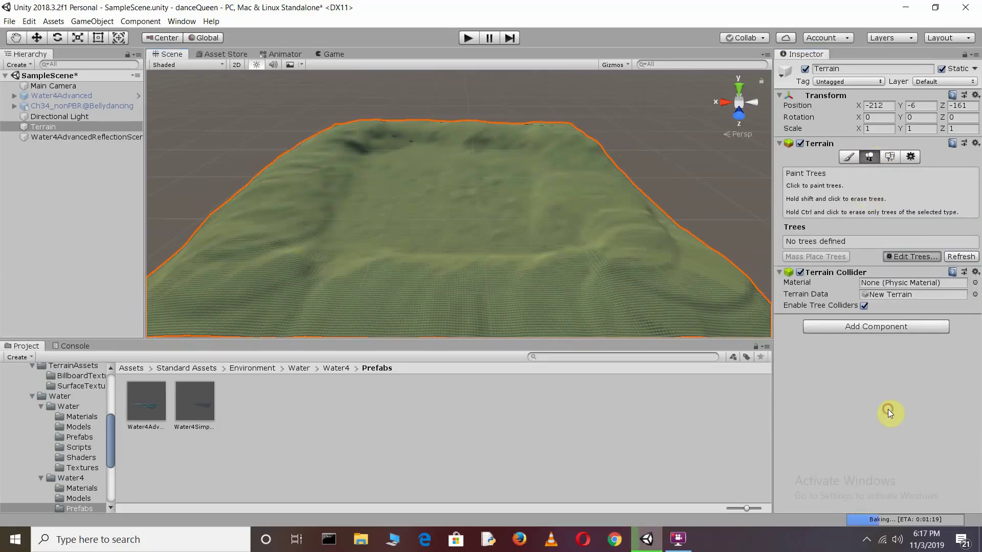
Step: Browse the Assets and Fantasy Forest Environment Free Sample folders, including Meshes and Textures
click(130, 369)
double_click(145, 398)
click(127, 366)
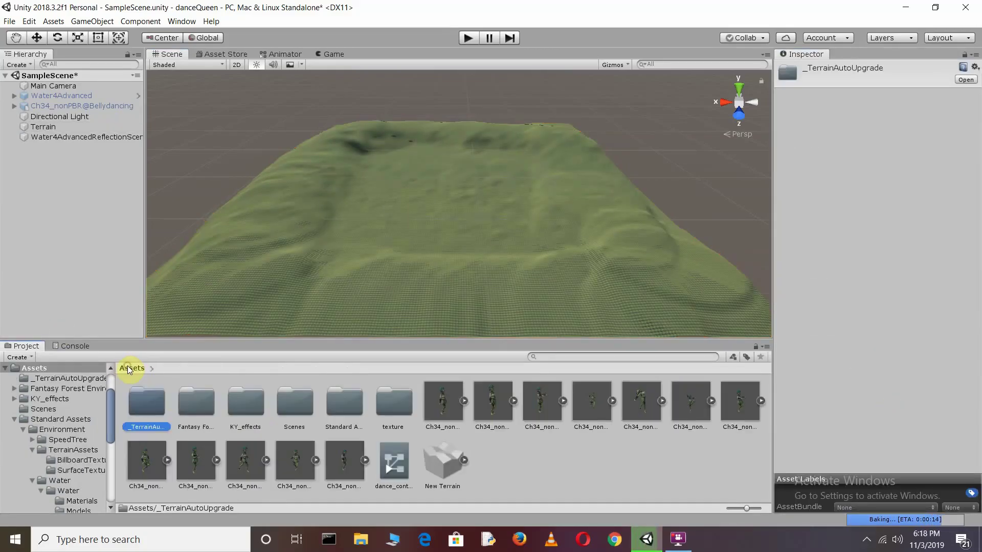
double_click(202, 400)
double_click(186, 407)
click(238, 368)
double_click(292, 402)
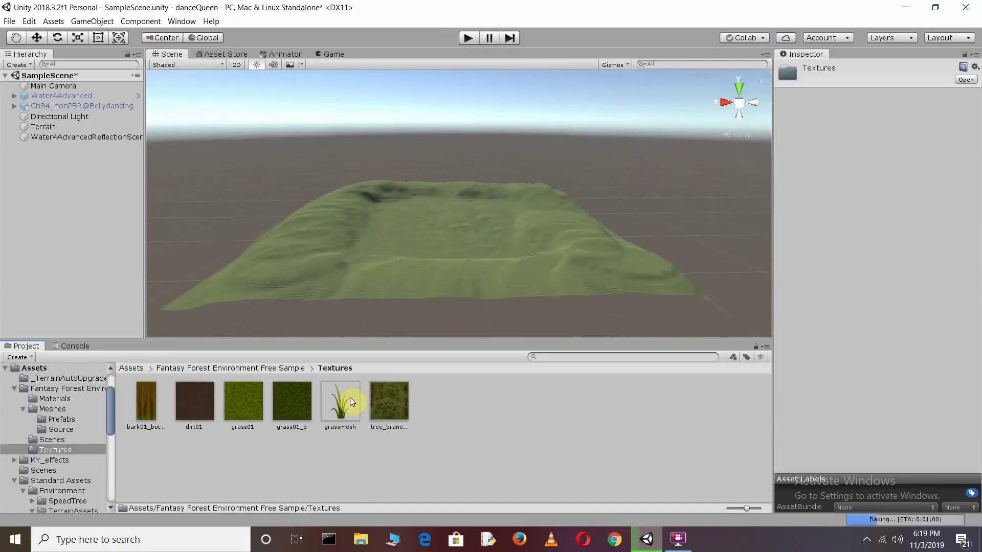
click(250, 370)
double_click(291, 402)
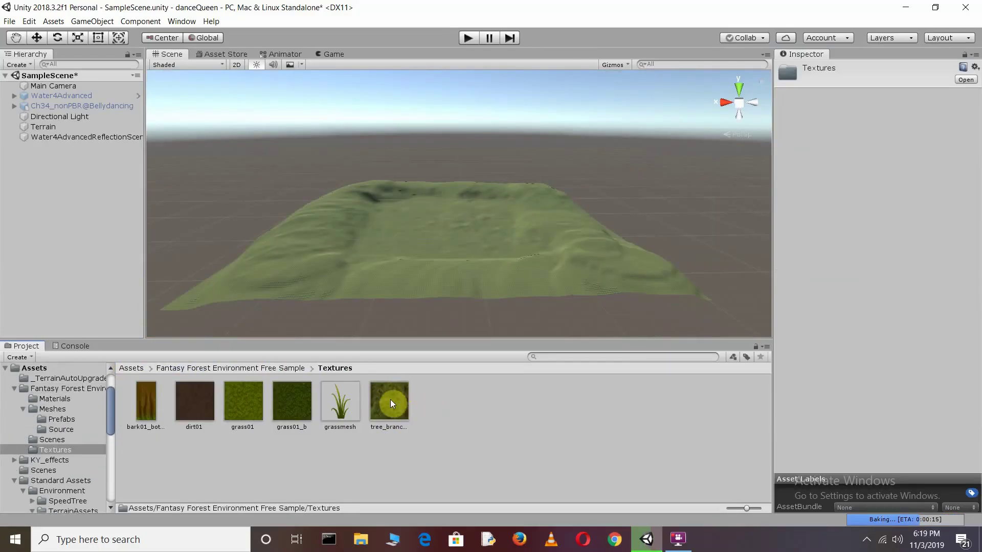
Step: Open the sample's Meshes > Prefabs folder showing tree_1, then reselect the Terrain
click(230, 368)
double_click(146, 400)
click(256, 369)
double_click(195, 400)
double_click(148, 404)
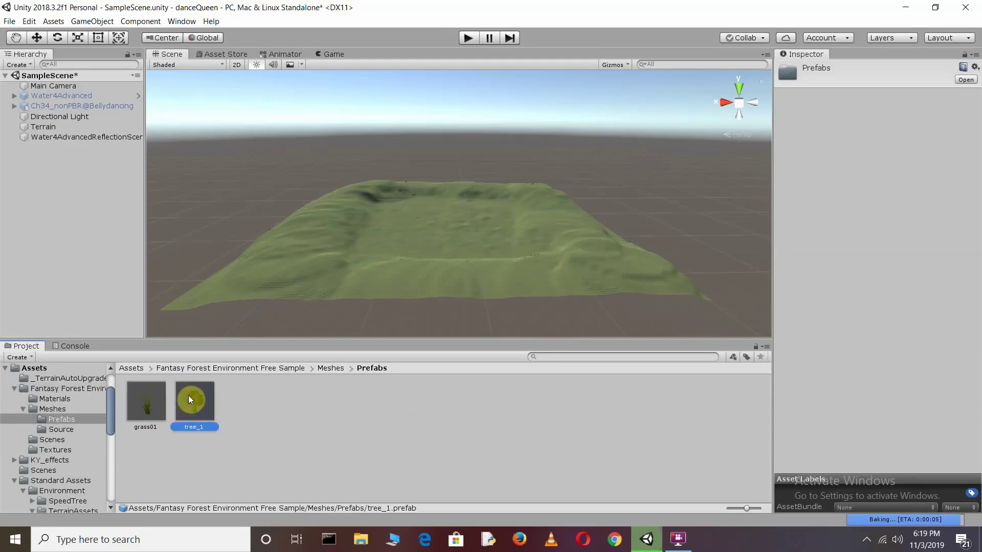
click(44, 129)
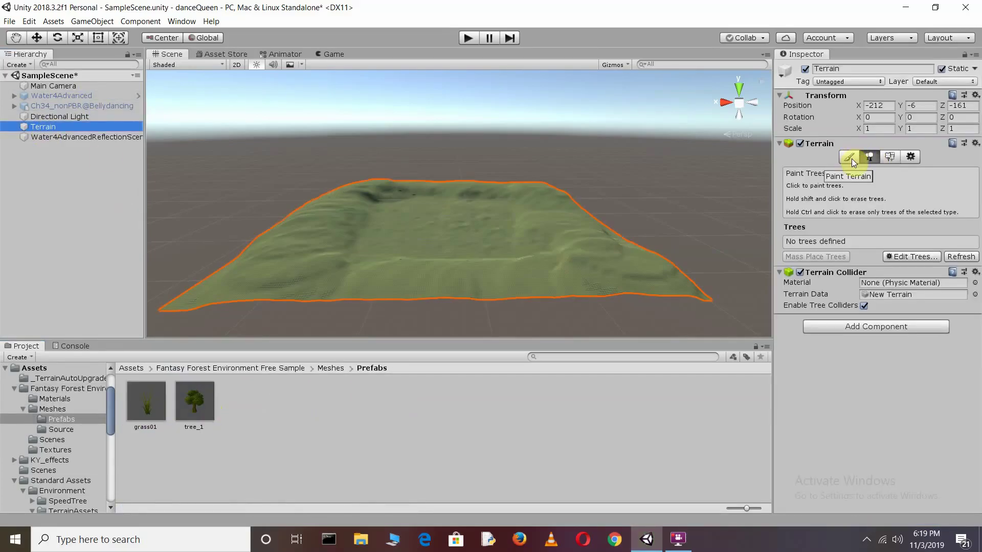
Step: Add tree_1 as a terrain tree prefab via Edit Trees > Add Tree
click(912, 256)
click(905, 268)
mouse_move(194, 401)
mouse_down()
mouse_move(221, 374)
mouse_move(834, 45)
mouse_up()
click(918, 359)
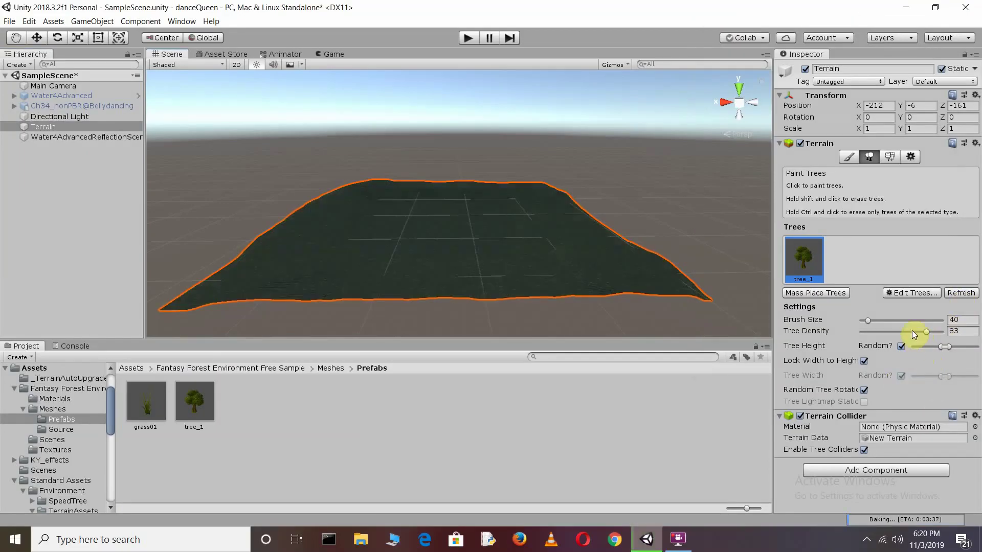
Step: Set tree density to 58 and paint tree_1 densely around the terrain, leaving a central clearing
drag(913, 330, 888, 320)
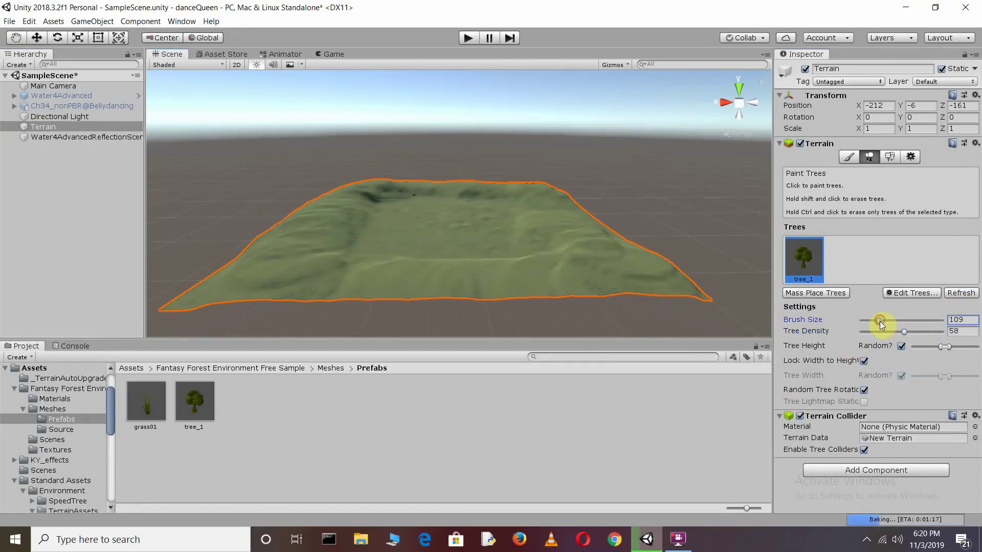
drag(318, 238, 517, 194)
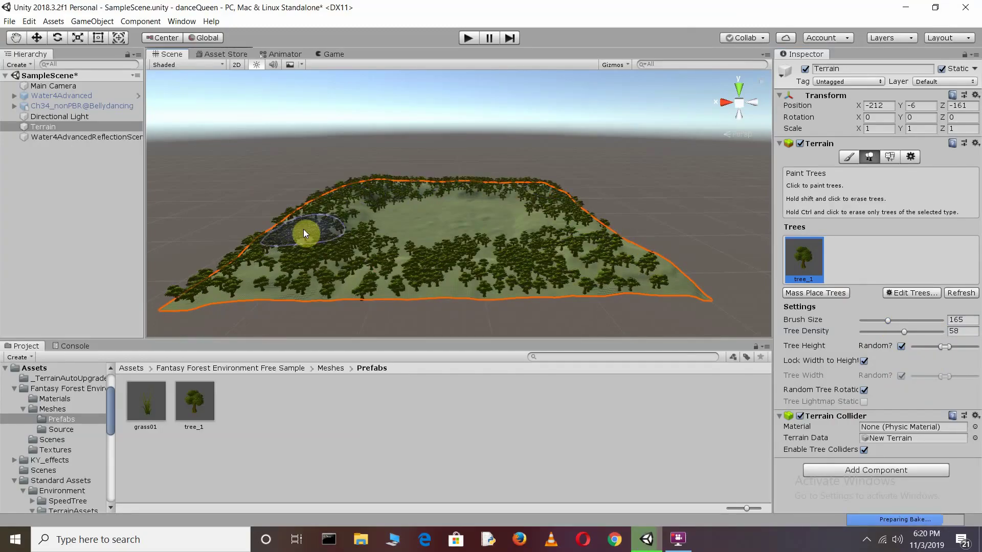
drag(326, 236, 614, 261)
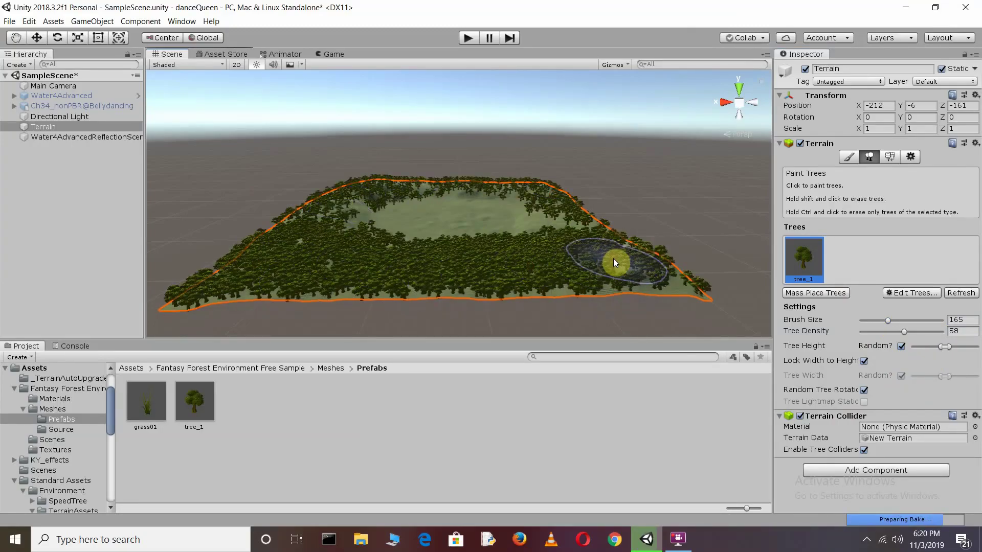
drag(307, 249, 506, 245)
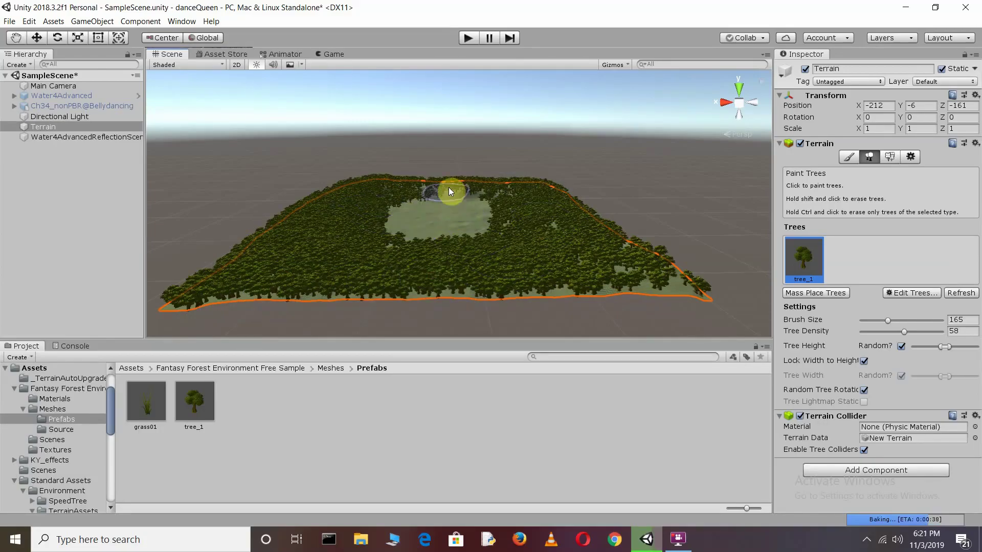
click(76, 87)
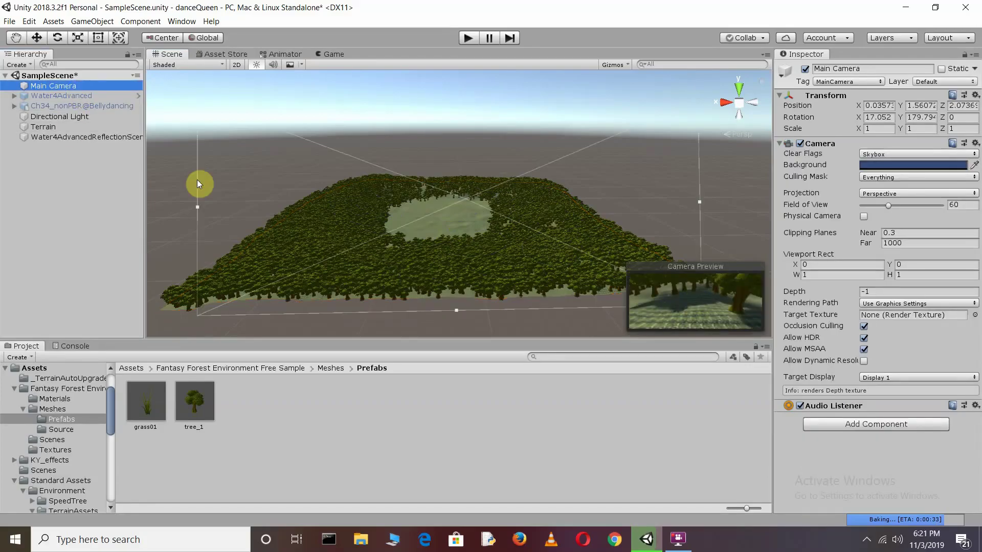
click(77, 106)
key(Up)
key(Up)
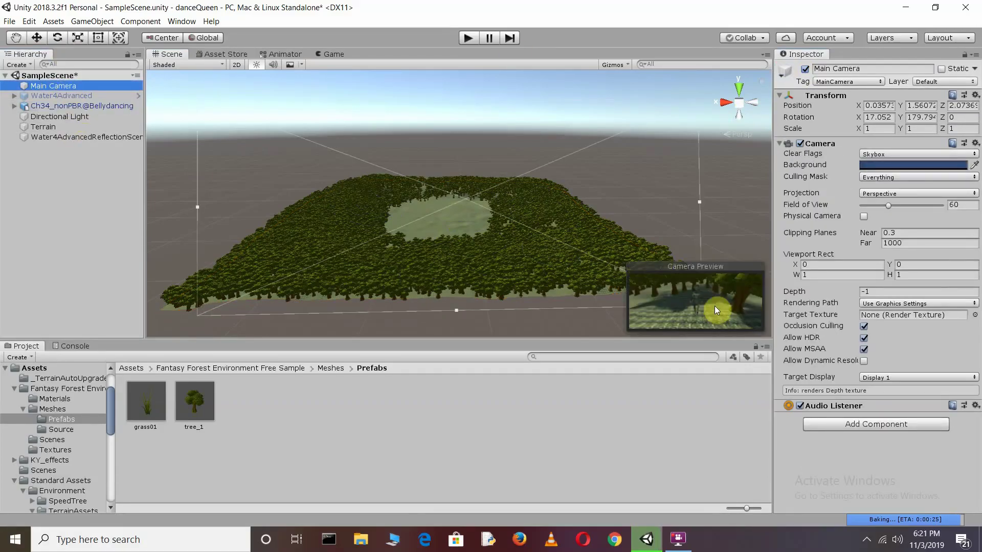
key(ctrl+p)
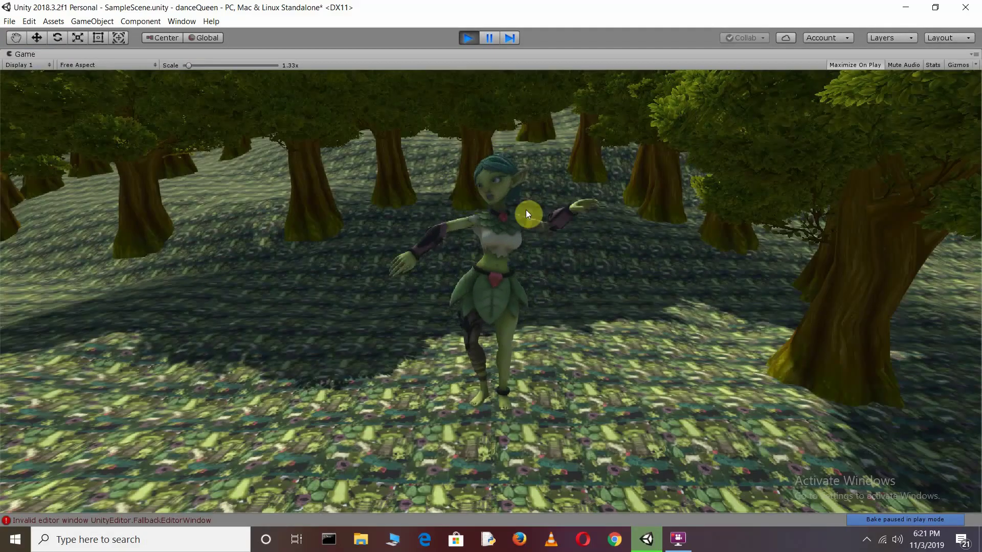
click(467, 39)
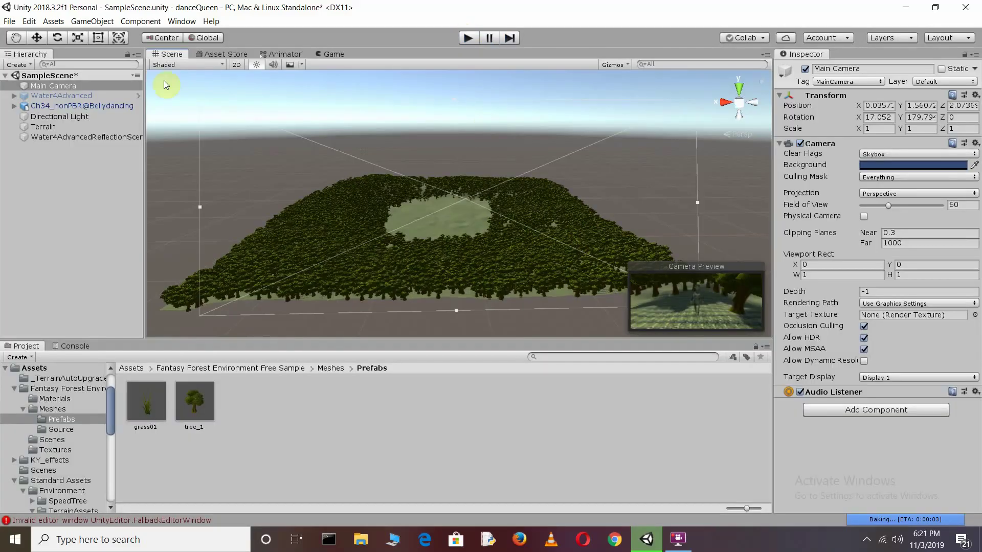
click(46, 106)
Step: Frame the dancing character and raise the terrain slightly to Y -4.9
key(f)
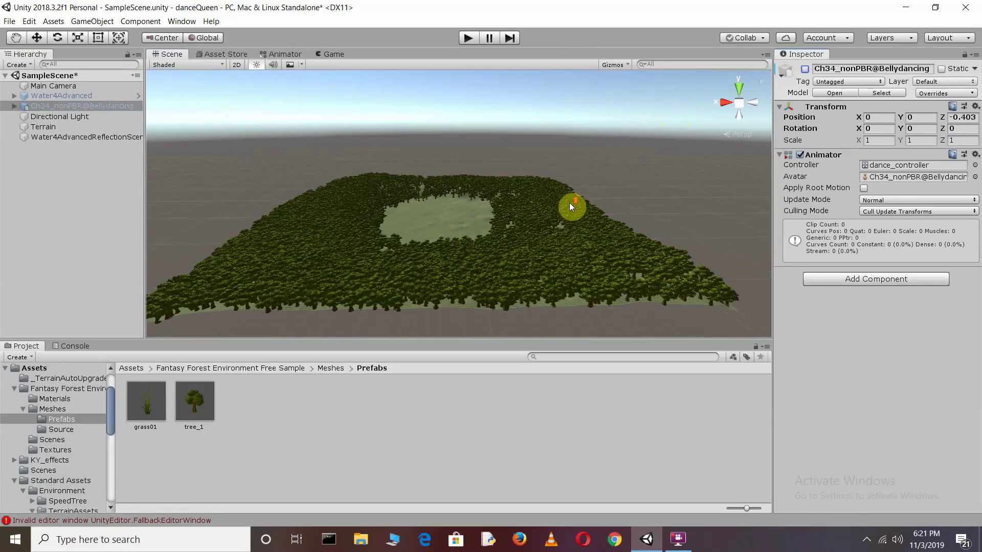
double_click(50, 107)
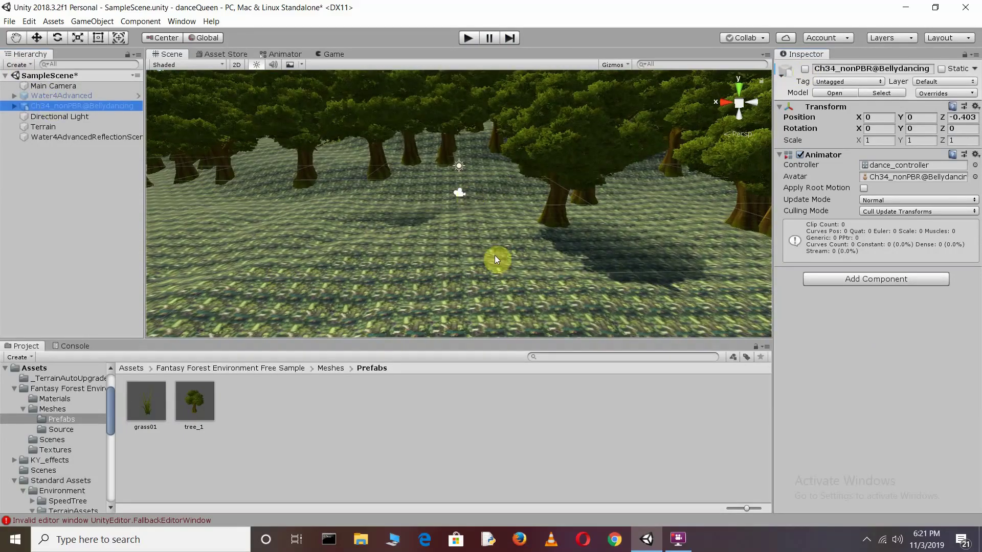
click(503, 288)
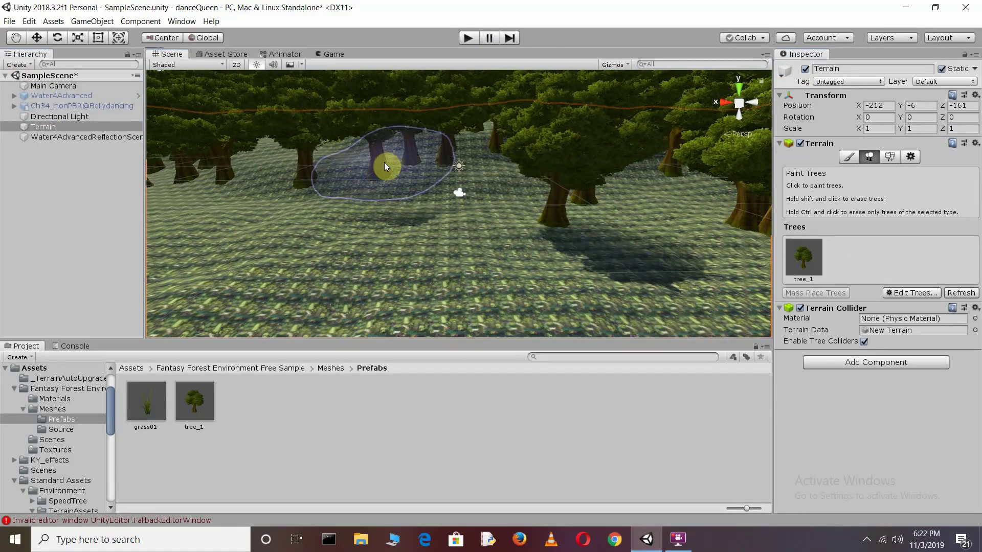
scroll(452, 192, down, 5)
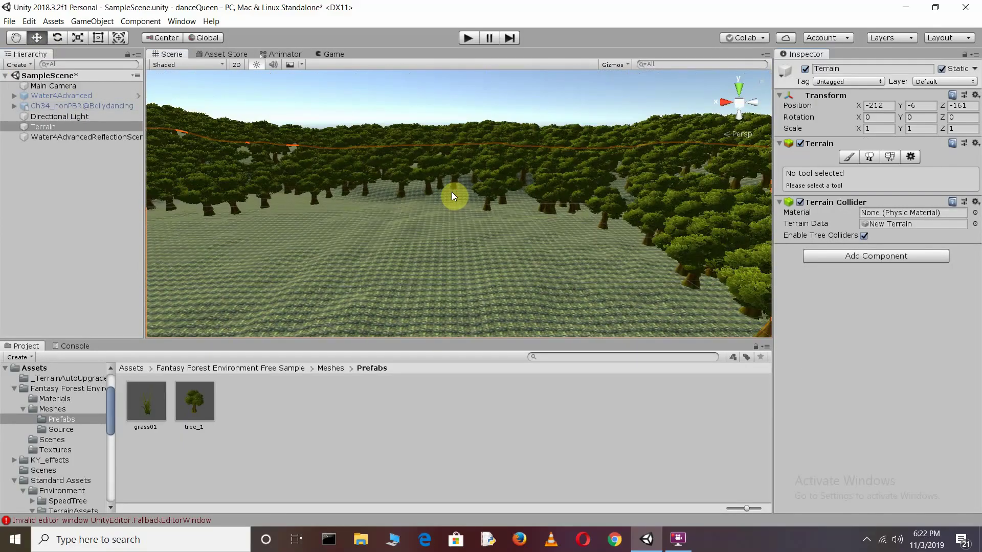
scroll(365, 208, down, 3)
mouse_move(365, 207)
mouse_down()
mouse_move(344, 203)
mouse_move(515, 196)
mouse_up()
text(1.8)
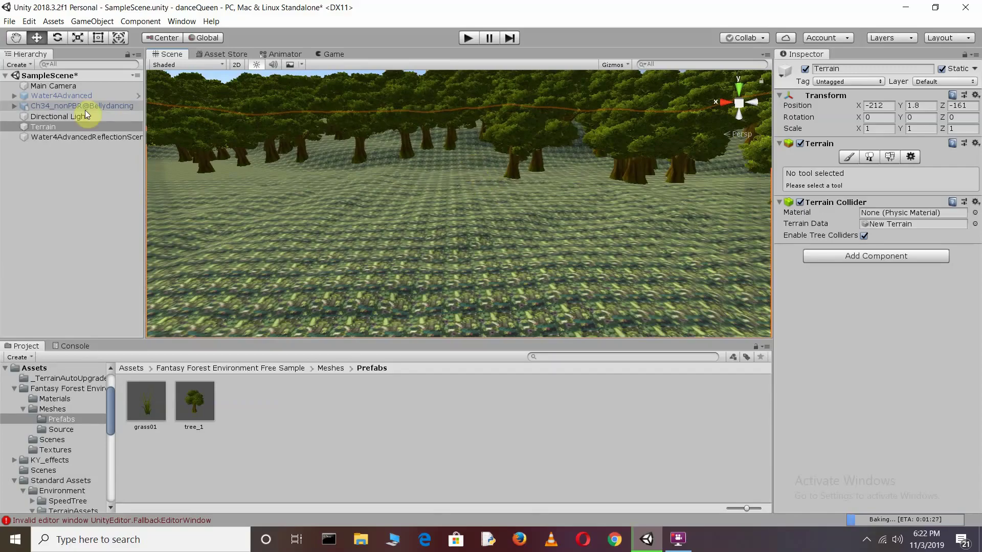
Step: Raise the Main Camera to Y 6.5 and inspect its Camera settings and preview
click(85, 106)
click(73, 87)
drag(457, 152, 453, 143)
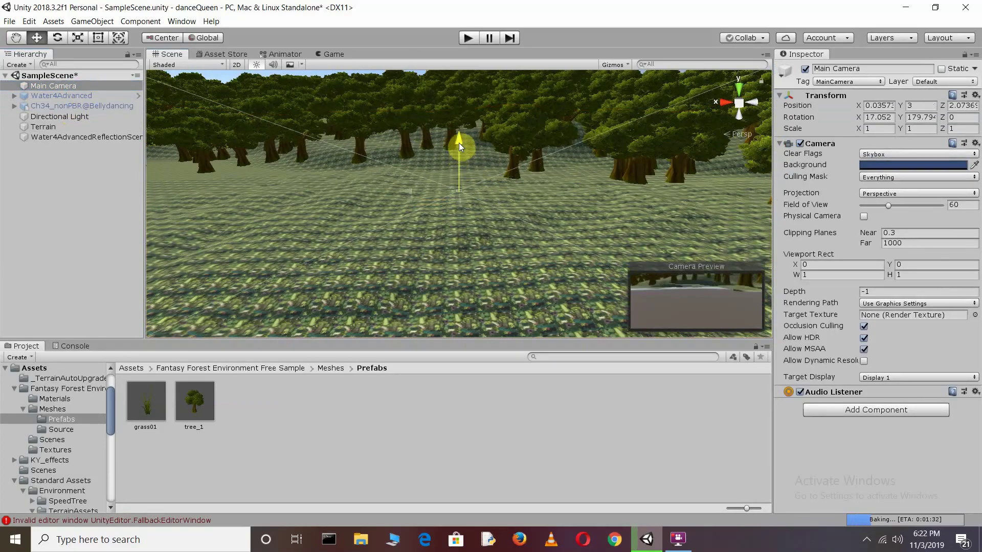
click(62, 117)
key(Up)
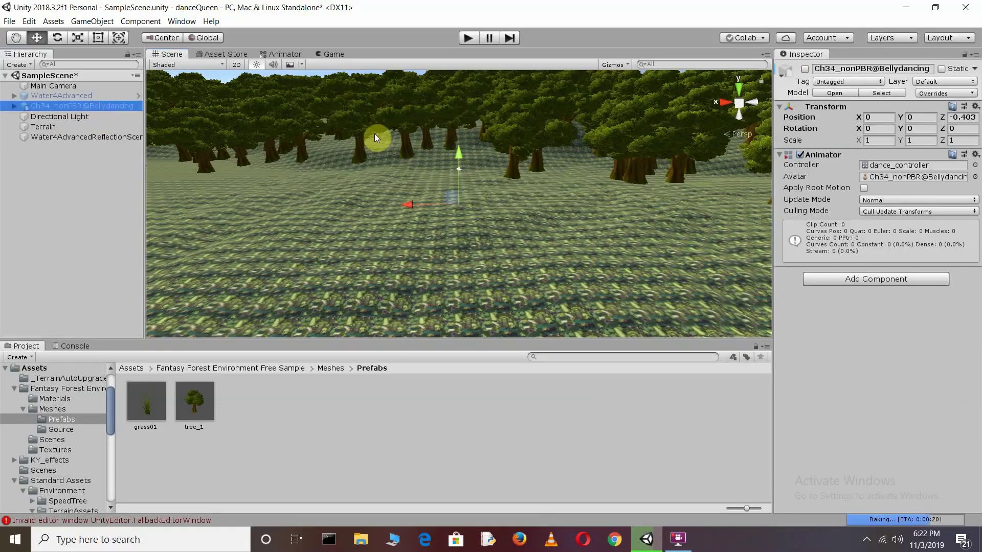
click(75, 85)
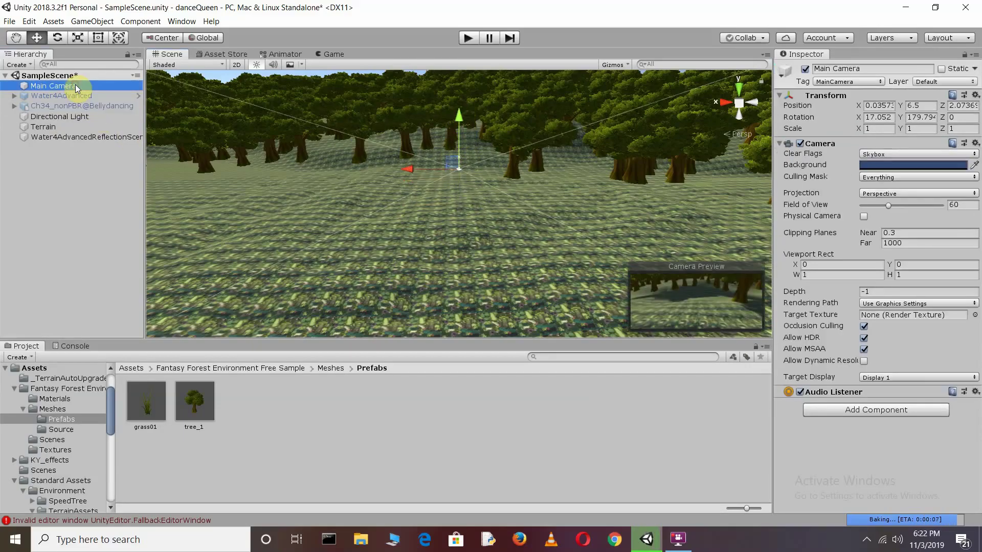
click(99, 105)
click(82, 87)
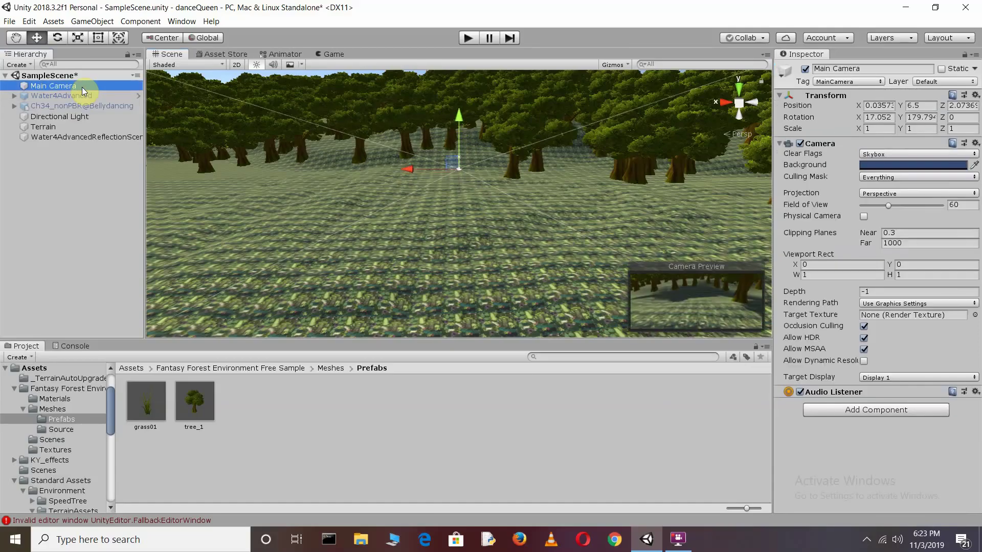
click(78, 106)
Step: Enable the dancing character (Ch34) and lower her onto the ground at Y 3.057
mouse_move(495, 158)
right_down()
mouse_move(457, 197)
mouse_move(431, 161)
right_up()
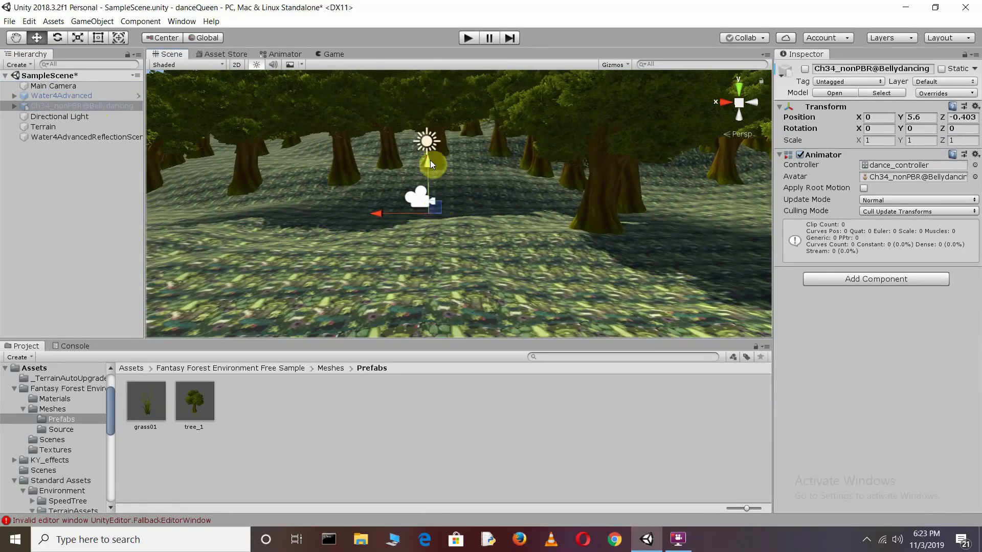
click(422, 198)
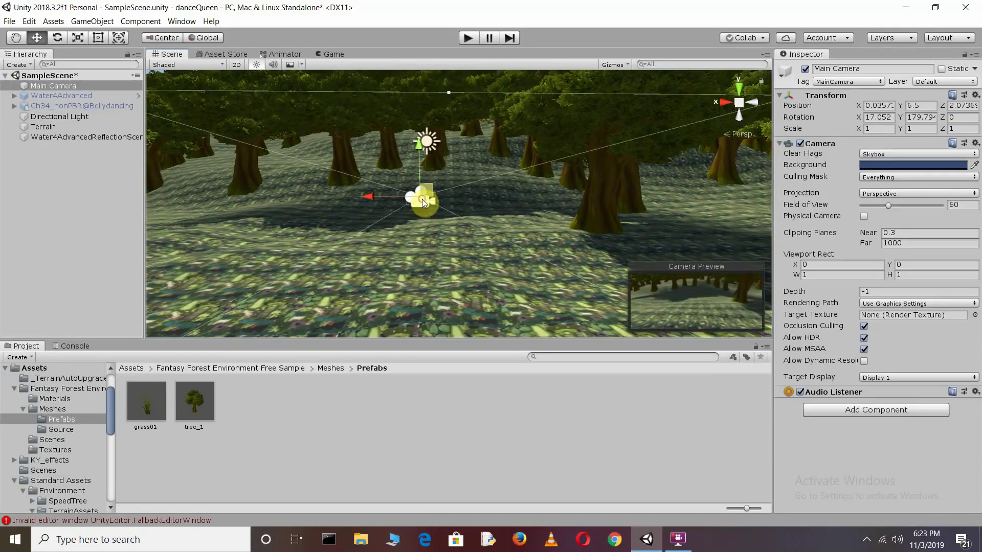
click(97, 105)
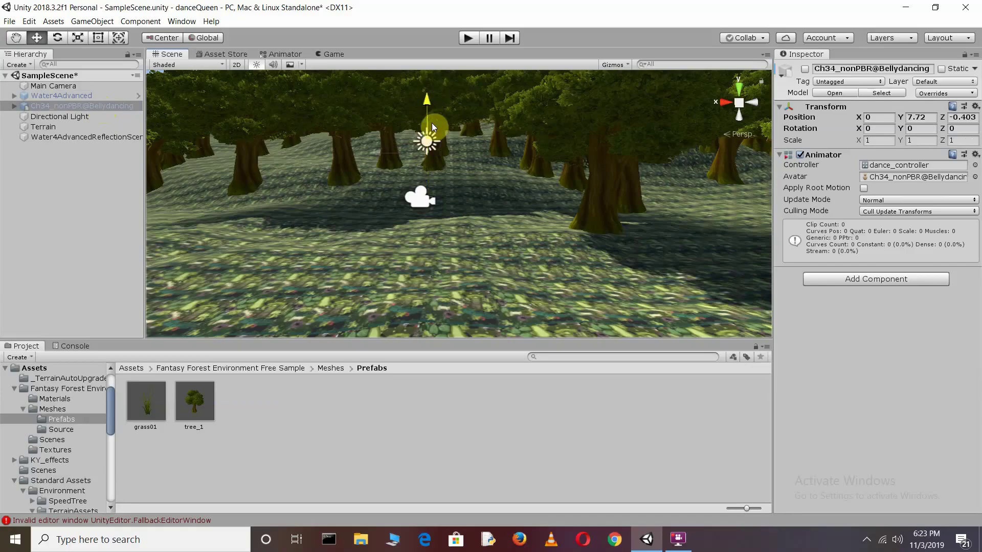
click(805, 69)
click(99, 88)
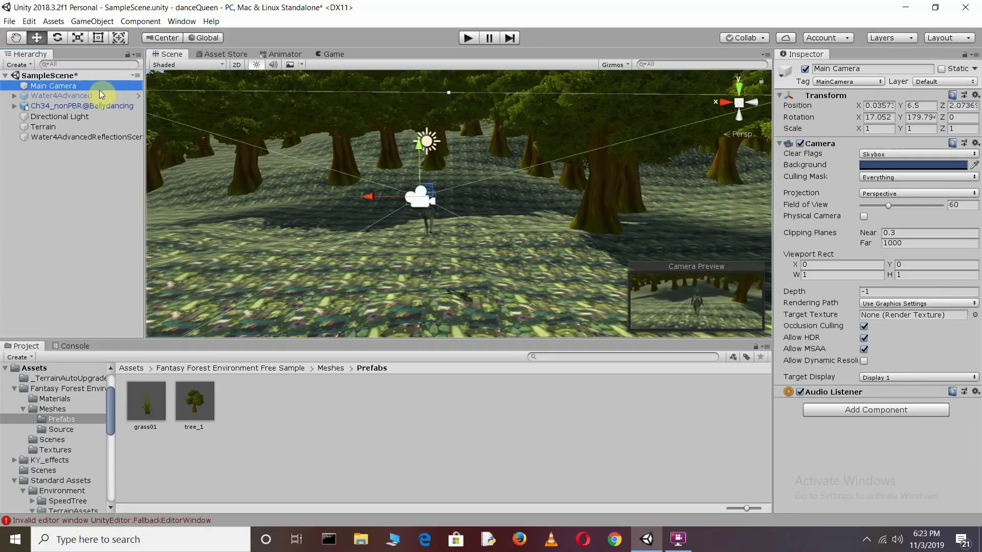
click(128, 106)
scroll(514, 222, up, 2)
scroll(513, 222, up, 3)
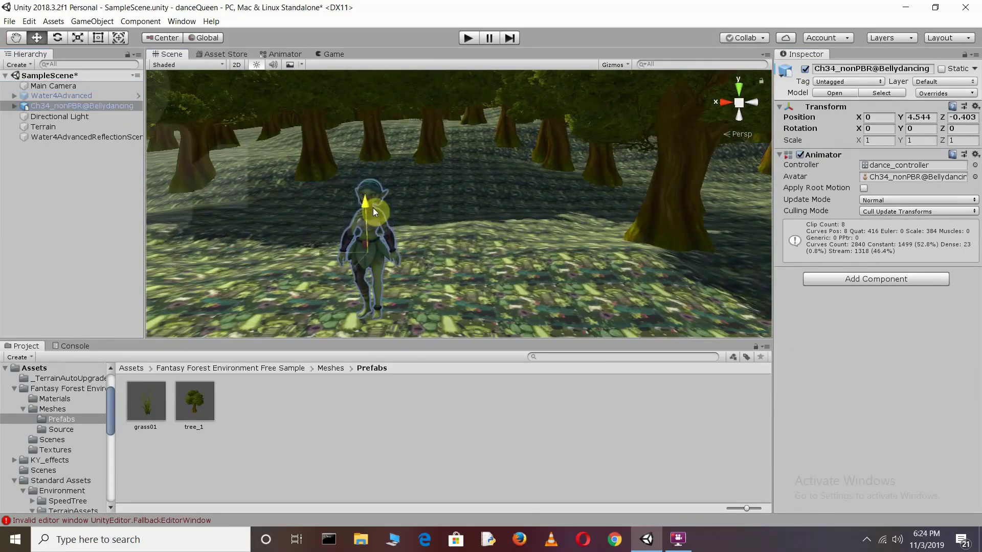
mouse_move(388, 178)
mouse_down()
mouse_move(392, 204)
mouse_move(409, 184)
mouse_up()
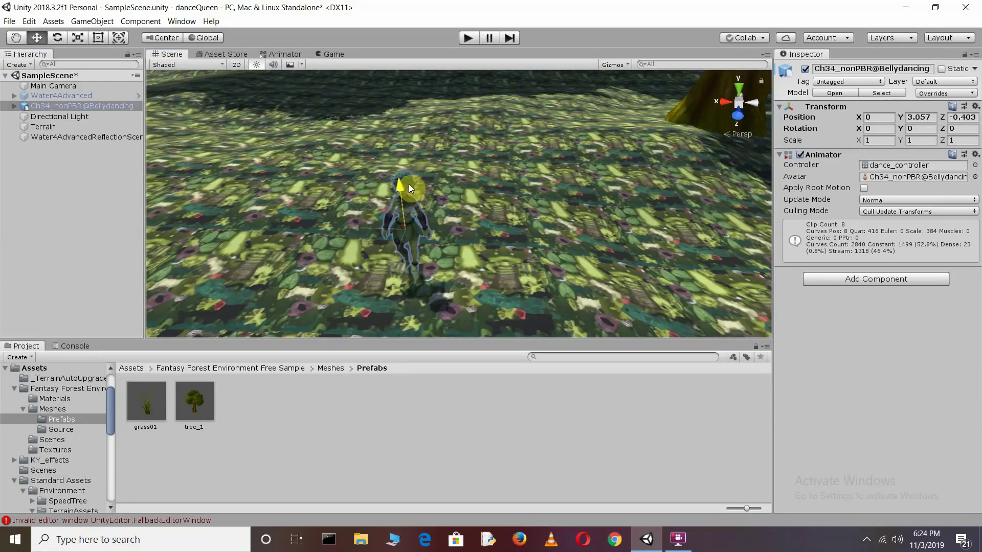
Step: Lower the Main Camera to Y 5.092 in front of the dancer
click(54, 86)
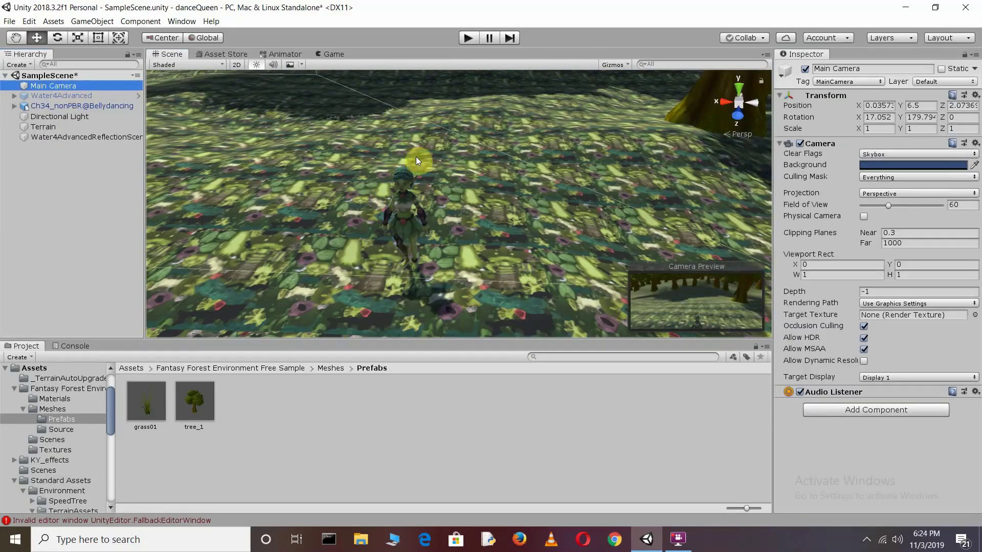
key(f)
drag(361, 143, 377, 236)
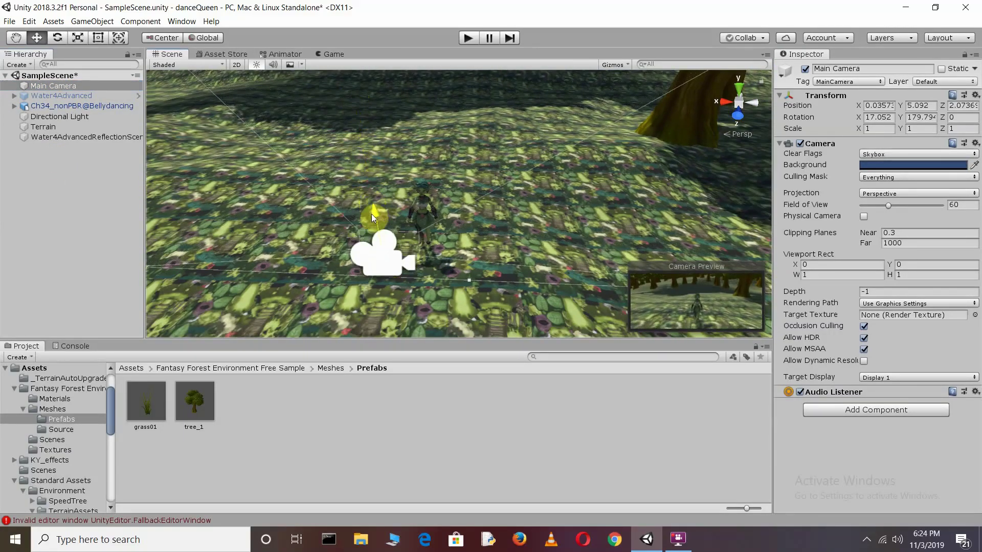
click(377, 237)
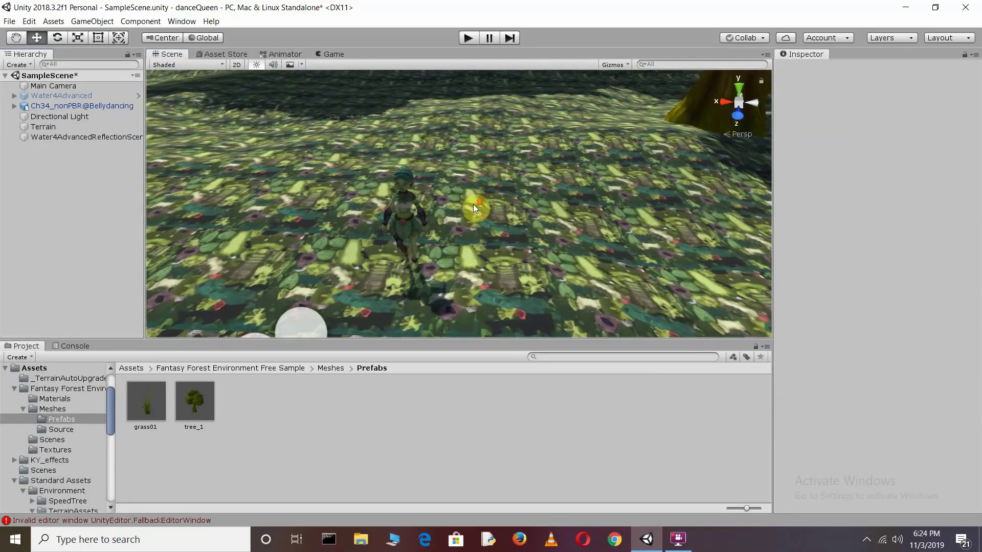
Step: Switch the terrain to the Paint Texture tool
alt+drag(474, 204, 490, 178)
click(869, 157)
click(807, 173)
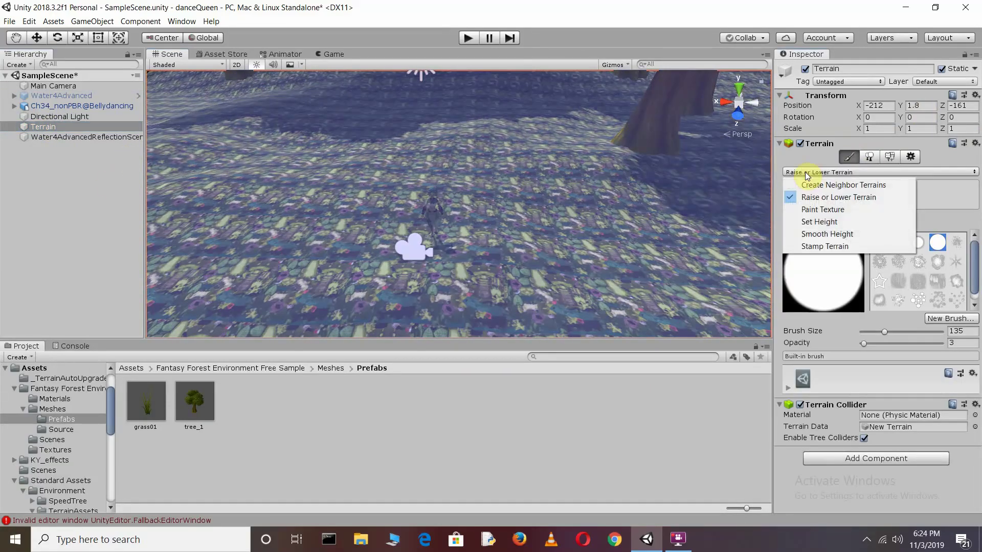
click(450, 202)
click(22, 122)
click(876, 172)
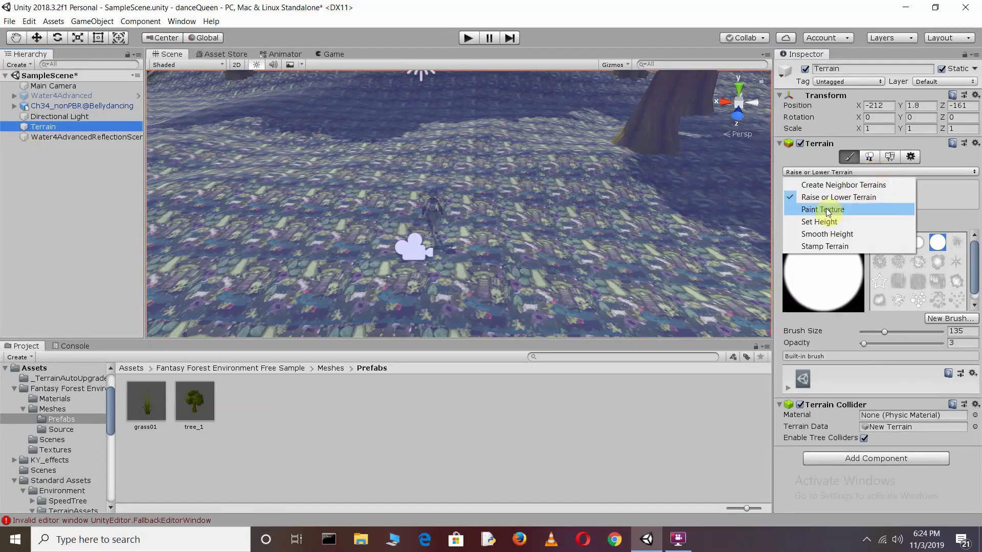
Step: Create a new terrain layer using the GrassHillAlbedo texture
click(829, 211)
click(925, 352)
click(920, 363)
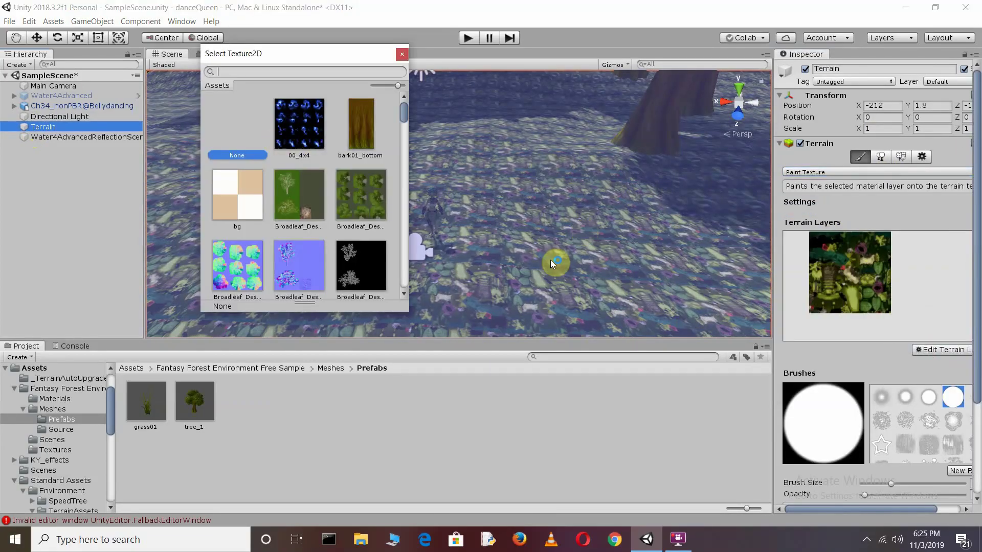
scroll(274, 218, down, 3)
scroll(274, 218, down, 3)
scroll(274, 218, down, 3)
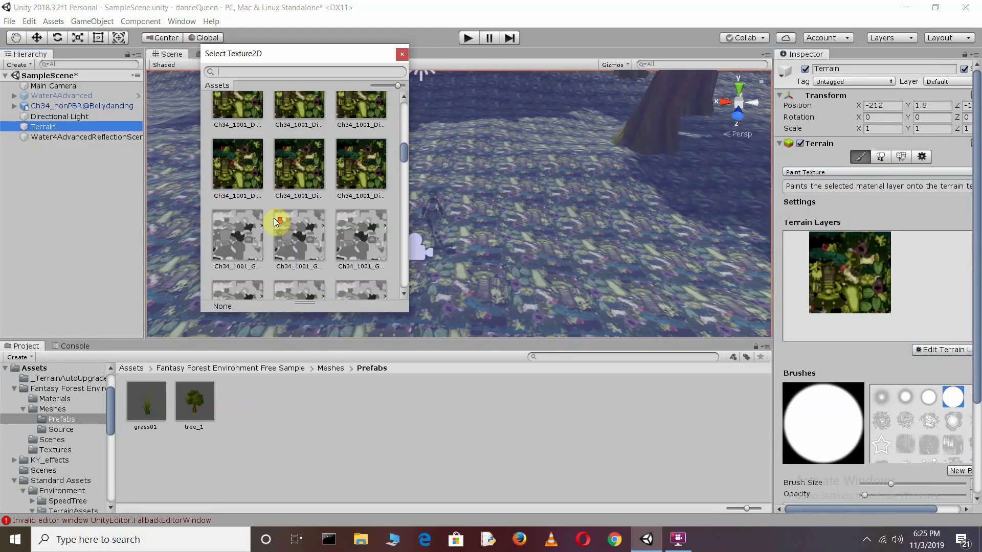
scroll(275, 218, down, 3)
scroll(274, 218, down, 3)
scroll(275, 218, down, 3)
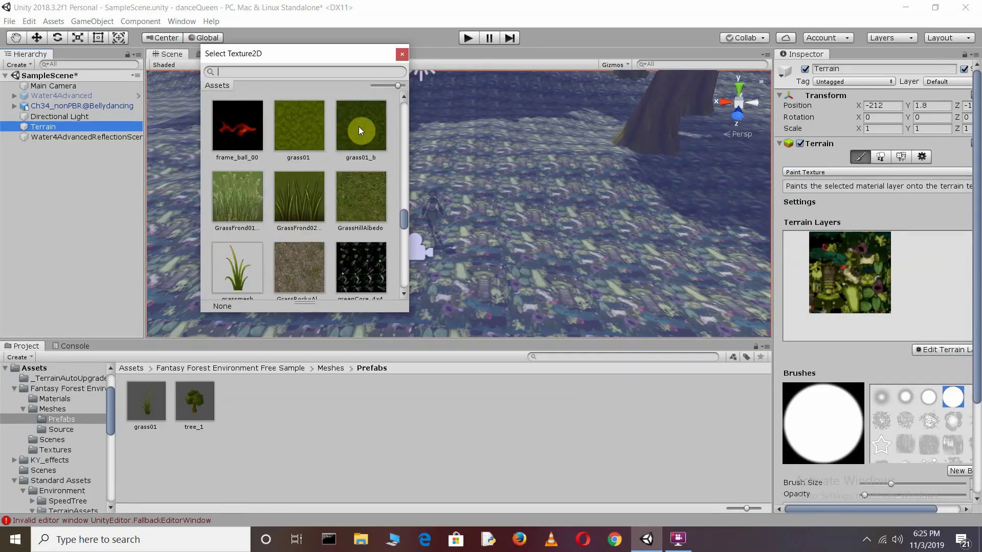
double_click(362, 185)
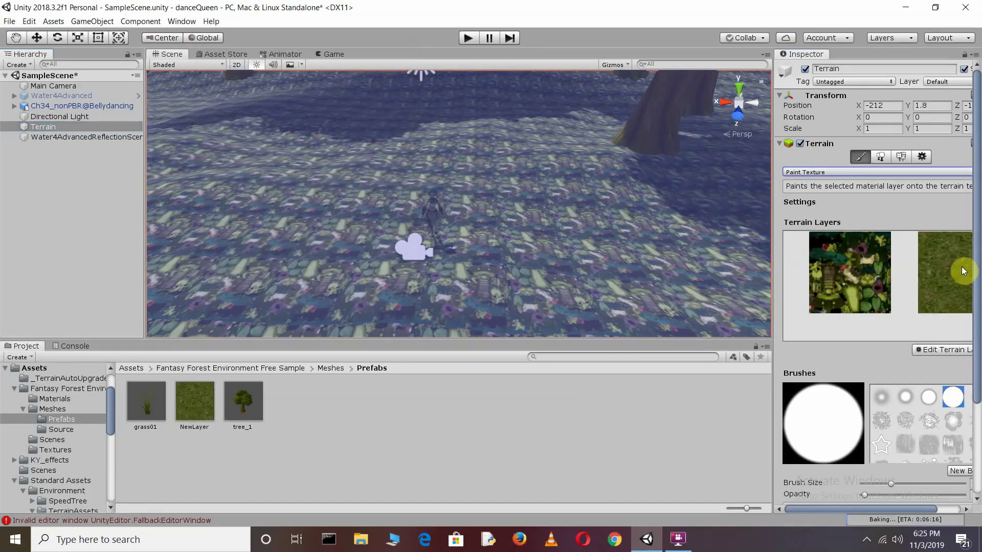
Step: Paint the light green grass layer across the terrain around the character
scroll(508, 233, down, 3)
scroll(508, 234, down, 3)
scroll(508, 233, down, 3)
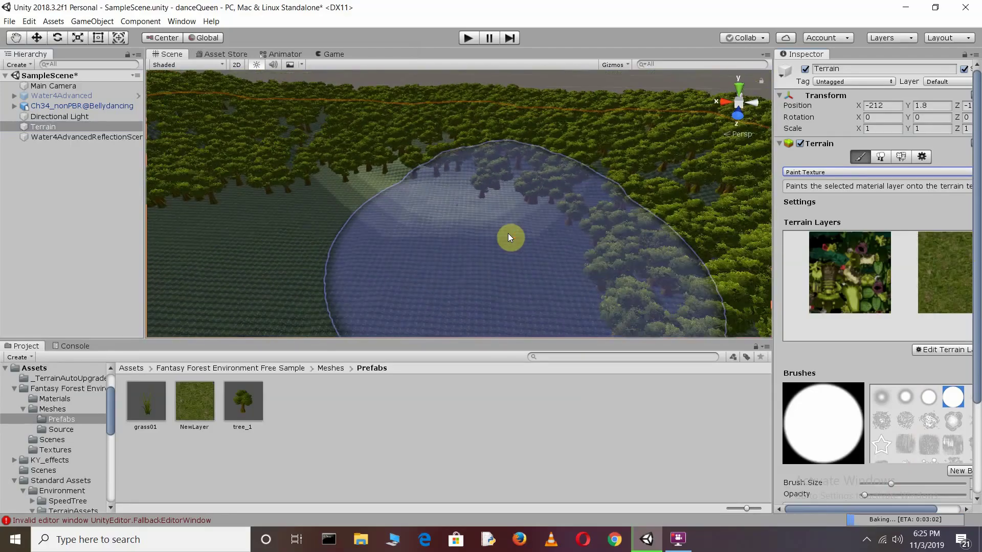
mouse_move(309, 178)
mouse_down()
mouse_move(482, 207)
mouse_move(364, 194)
mouse_up()
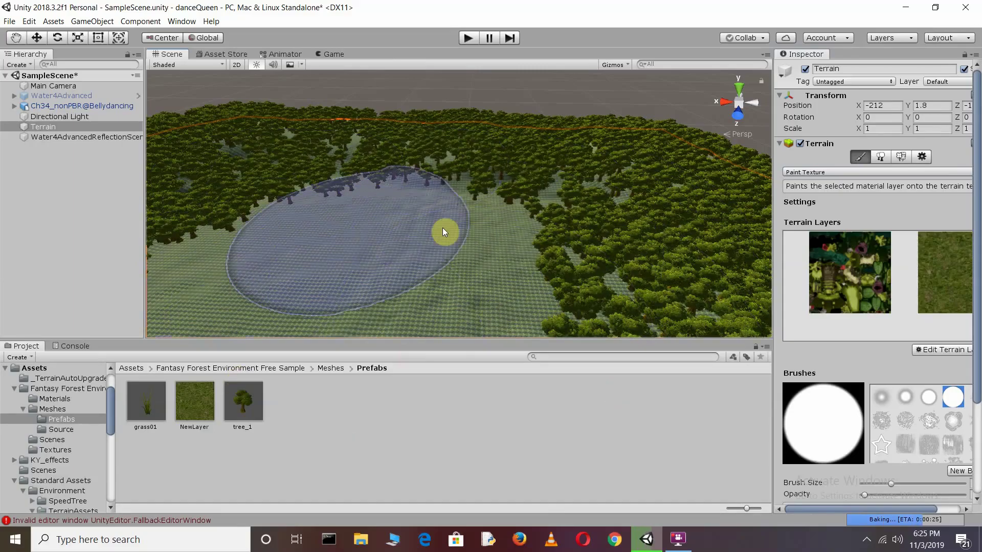
click(946, 271)
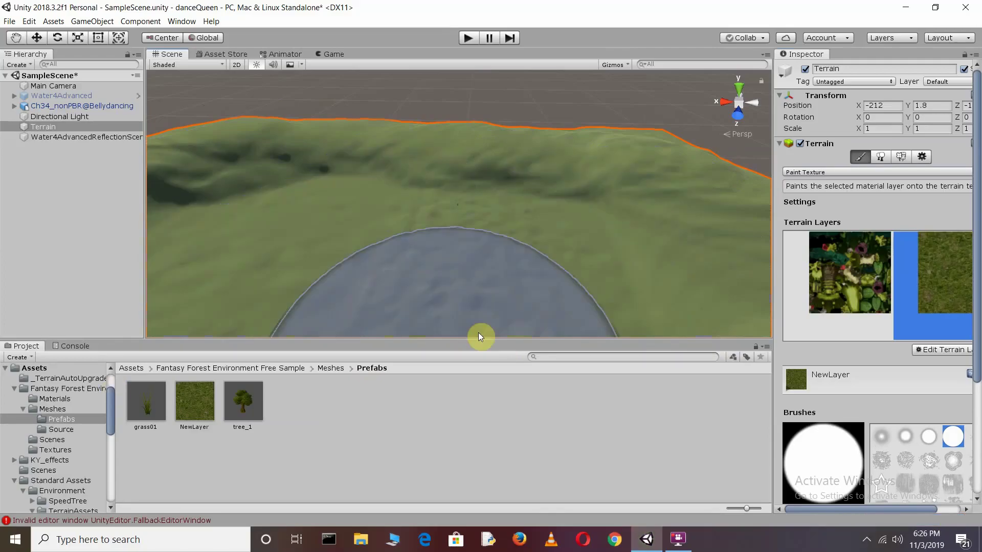
Step: Select the Main Camera and play the scene to watch the dance
click(524, 87)
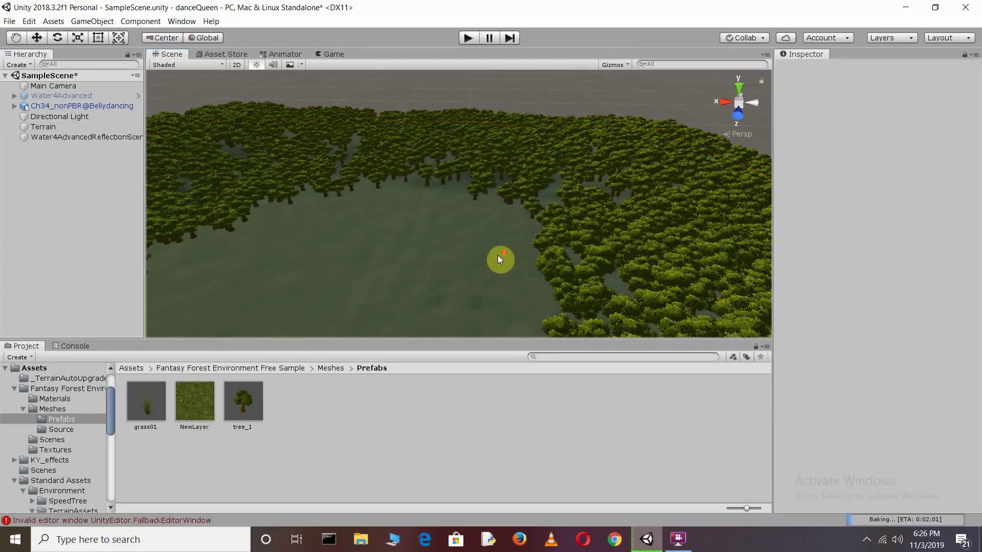
scroll(498, 256, up, 10)
scroll(498, 255, up, 3)
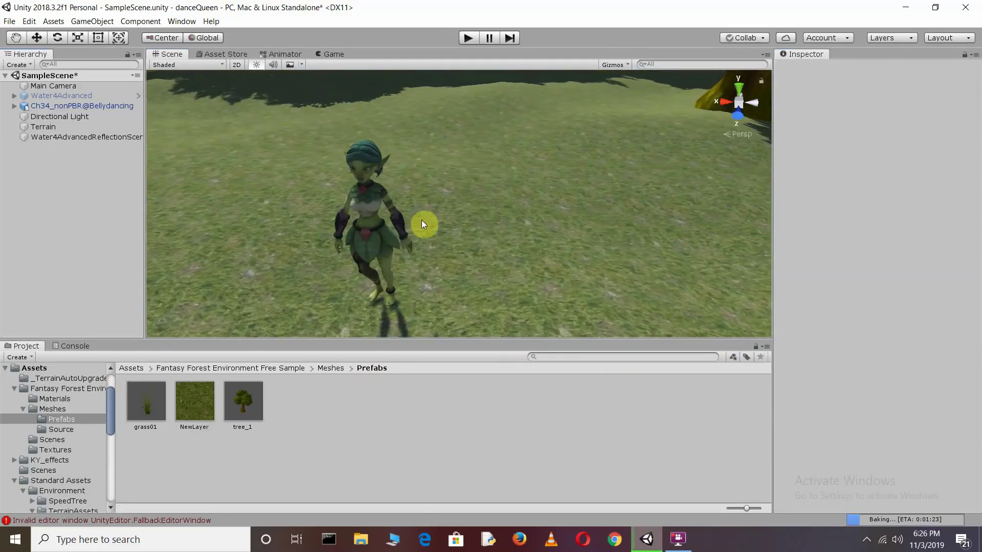
click(59, 89)
click(464, 38)
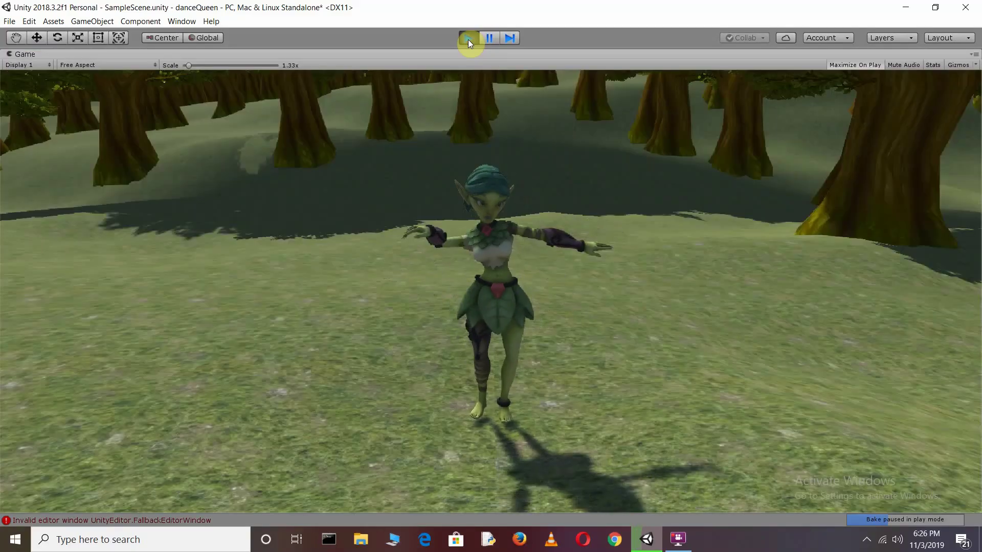
Step: Stop playback and adjust the Main Camera to Y 4.45 with X rotation 3.225
click(469, 39)
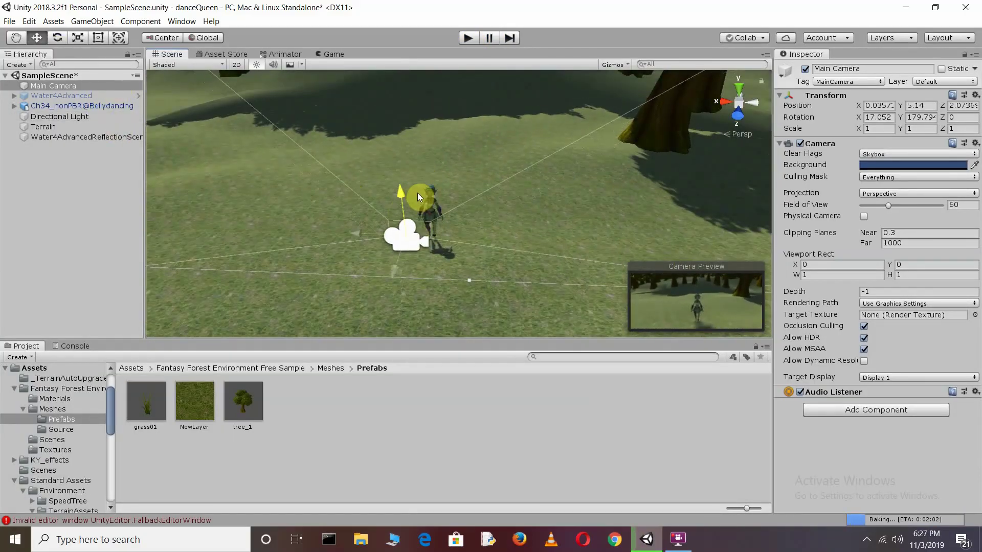
mouse_move(412, 231)
mouse_down()
mouse_move(425, 218)
mouse_move(407, 254)
mouse_up()
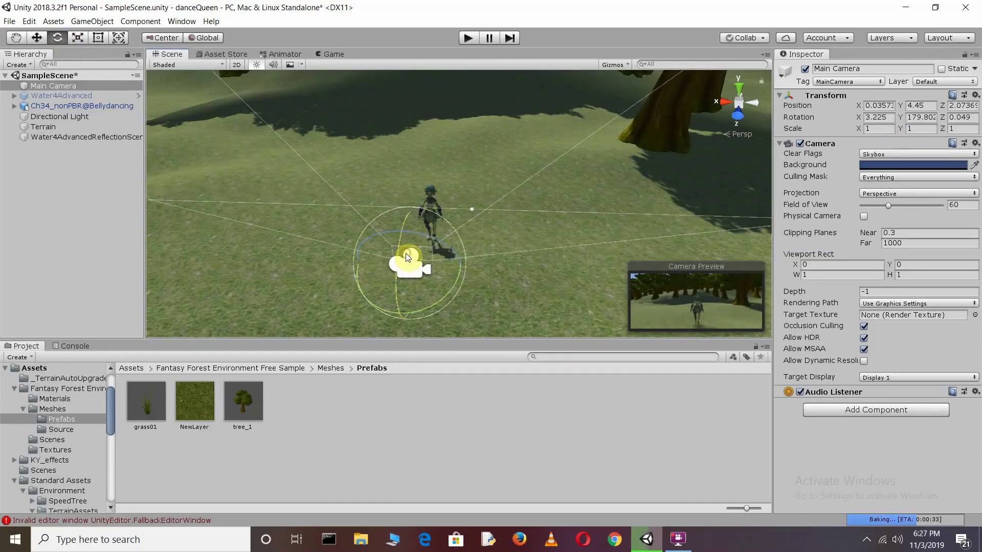
click(747, 320)
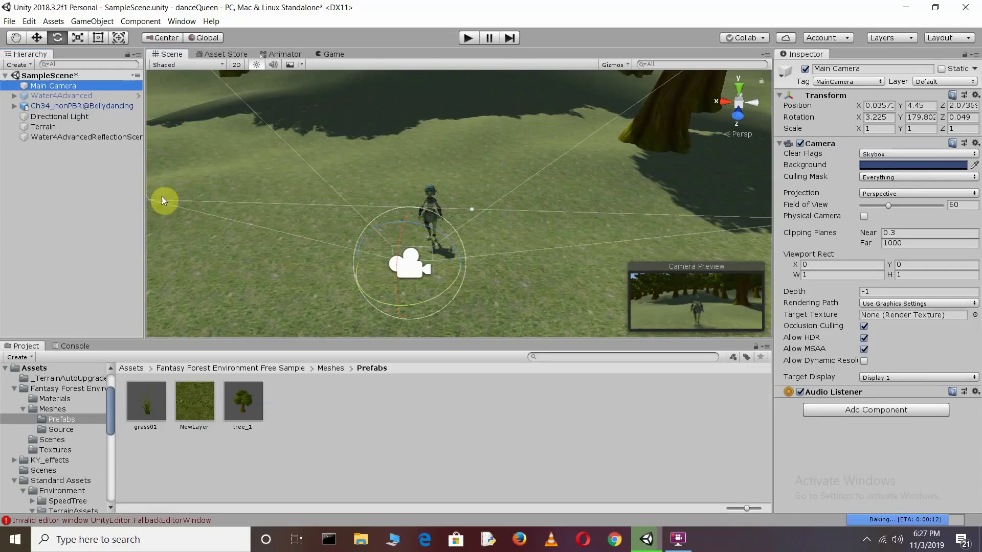
click(523, 143)
Step: Delete the Water4Advanced object from the Hierarchy
click(77, 96)
right_click(78, 97)
click(119, 156)
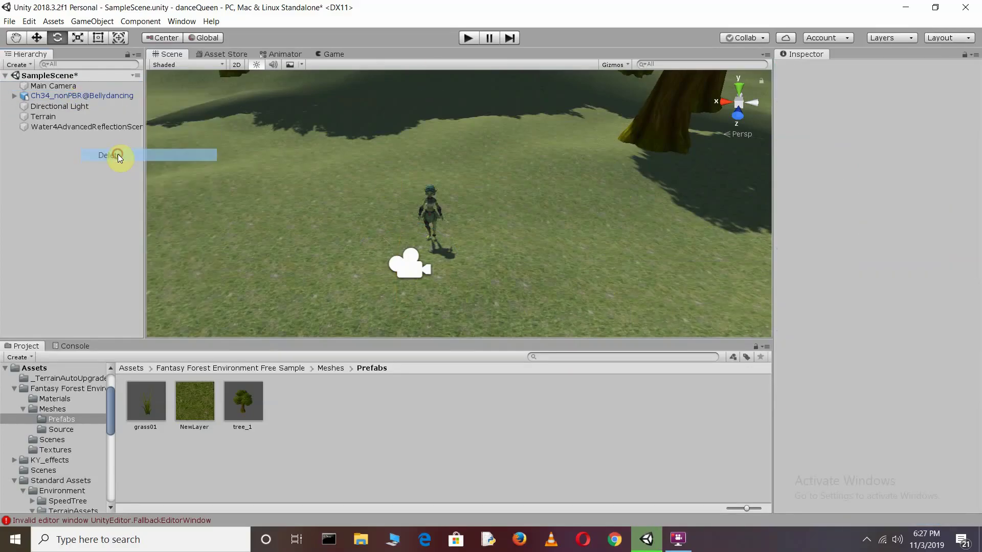
Step: Switch the Terrain to the Paint Details tool and start adding a grass texture
click(43, 116)
click(882, 157)
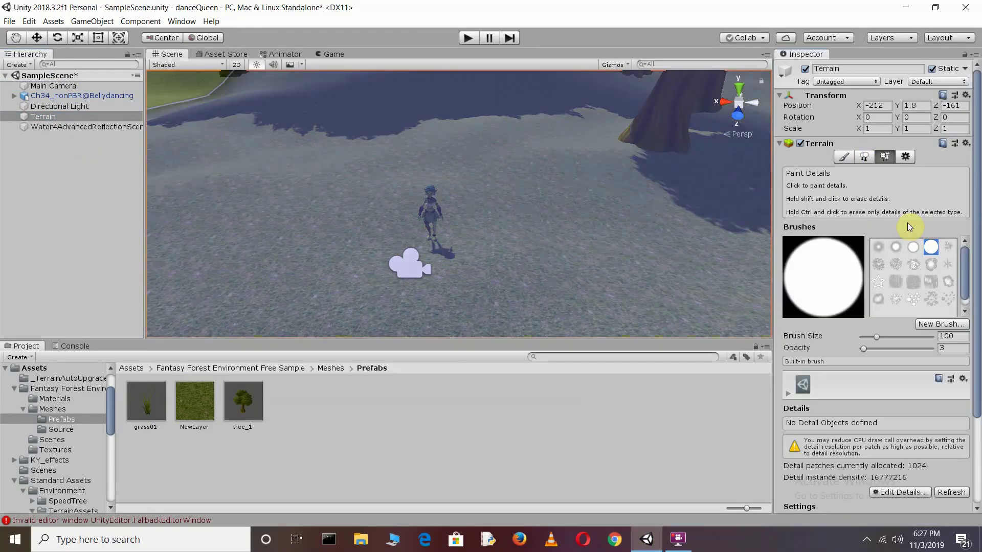
scroll(930, 383, down, 5)
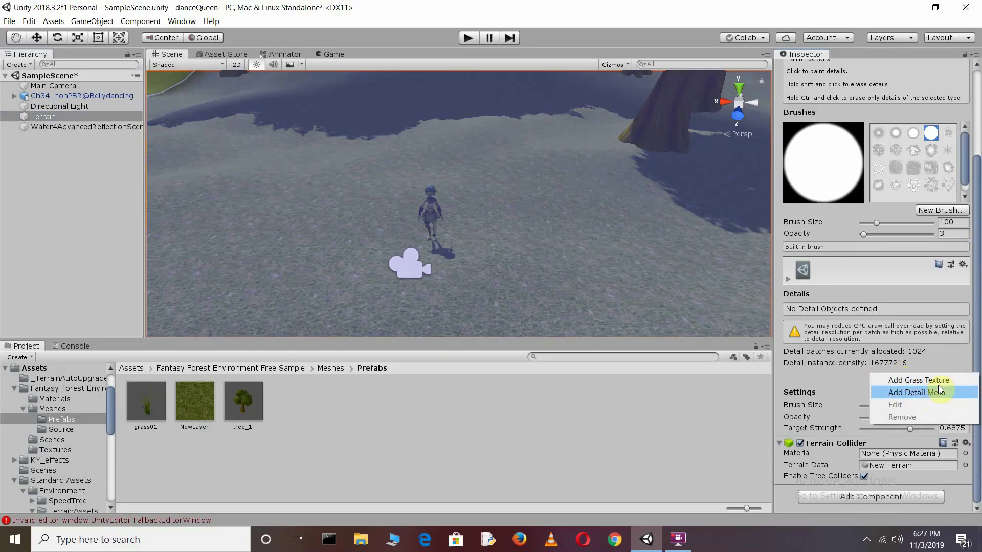
click(935, 381)
click(878, 48)
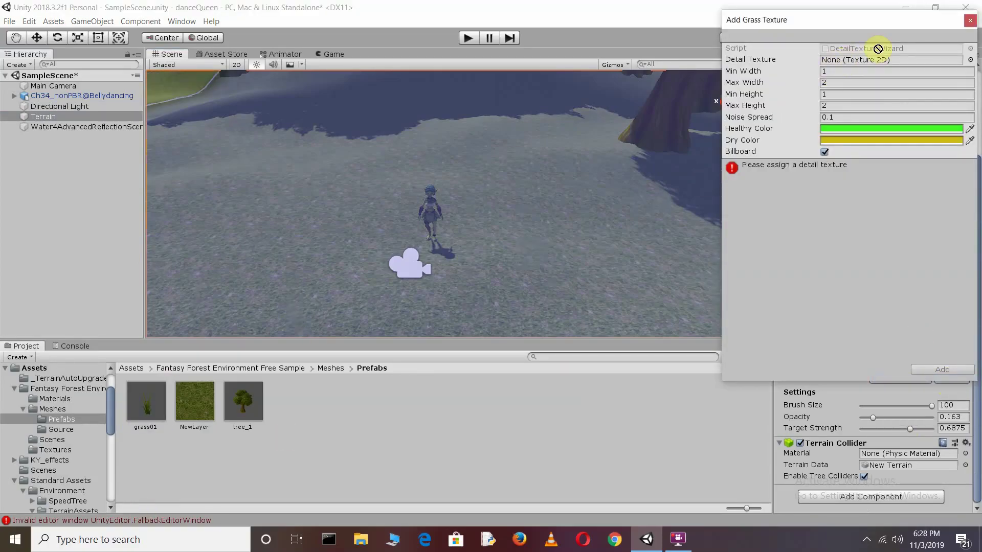
Step: Assign grassmesh as the Detail Texture in the Add Grass Texture wizard
drag(154, 403, 863, 61)
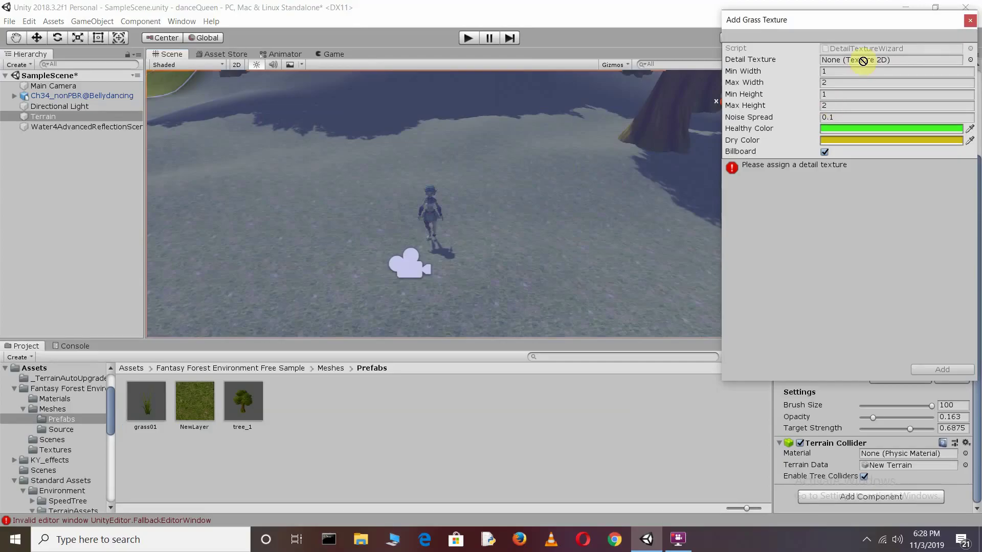
click(970, 59)
scroll(306, 171, down, 5)
scroll(306, 170, down, 5)
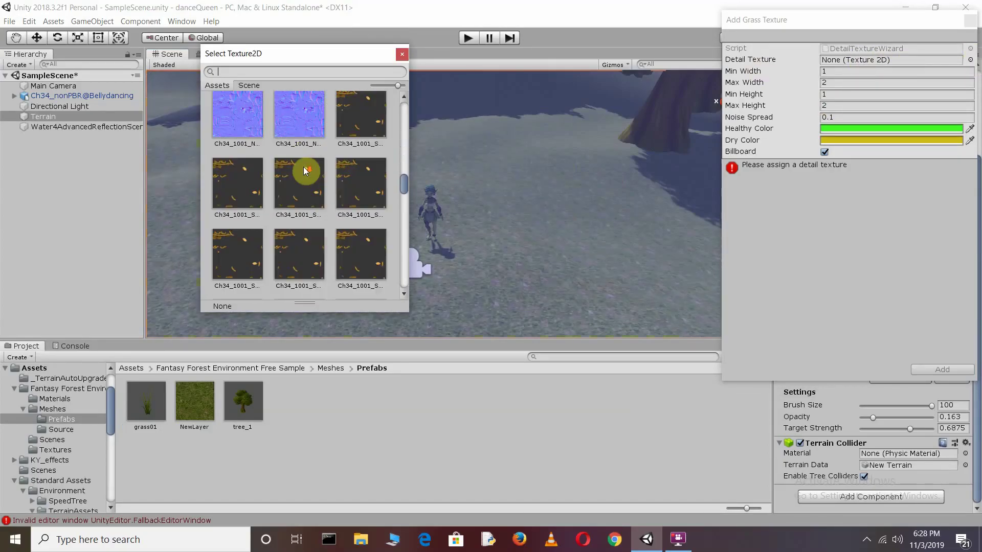
scroll(305, 171, down, 5)
scroll(306, 170, down, 3)
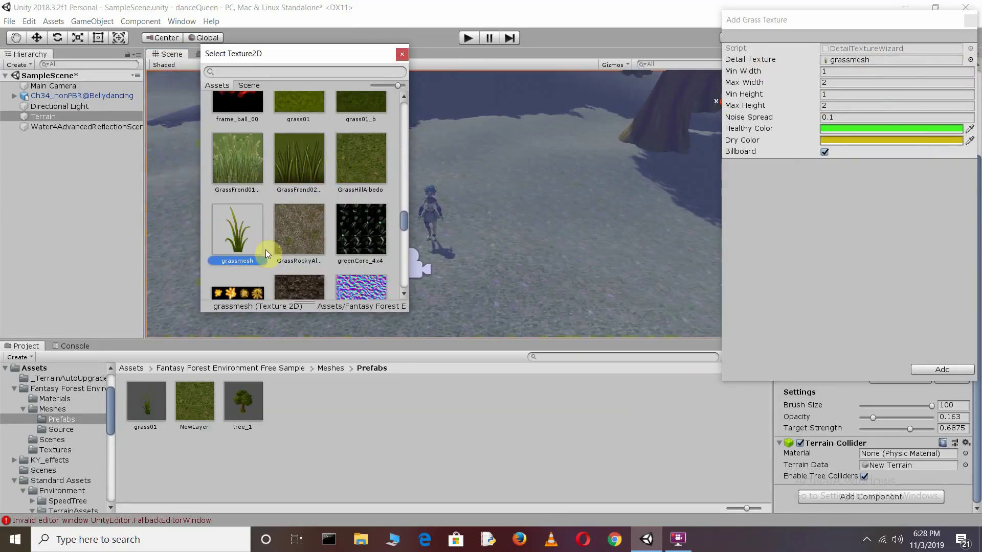
click(942, 369)
scroll(498, 241, down, 5)
Step: Lower Target Strength to 0.1875 and paint grassmesh grass onto the terrain near the pond
scroll(480, 233, down, 5)
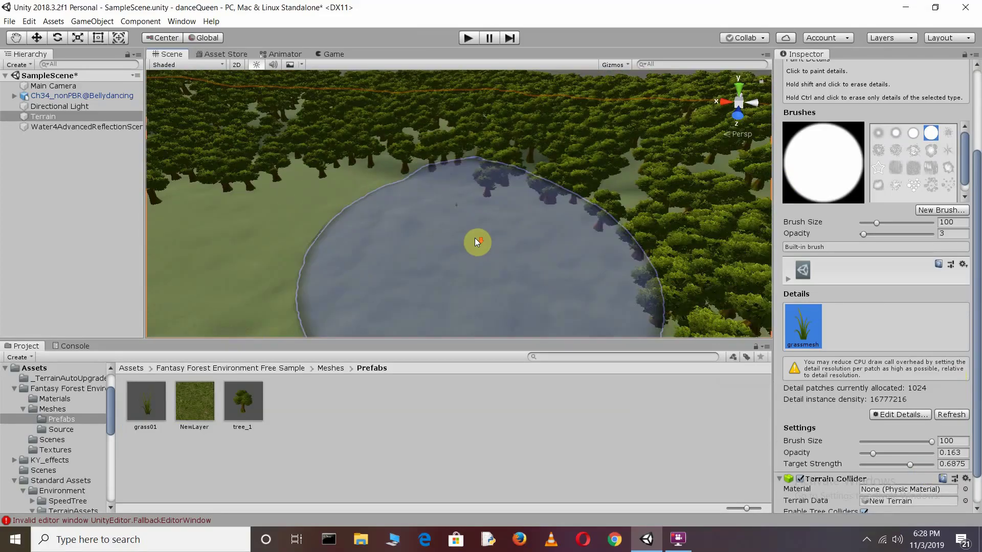
scroll(475, 238, up, 3)
drag(910, 465, 896, 465)
middle_drag(356, 204, 379, 300)
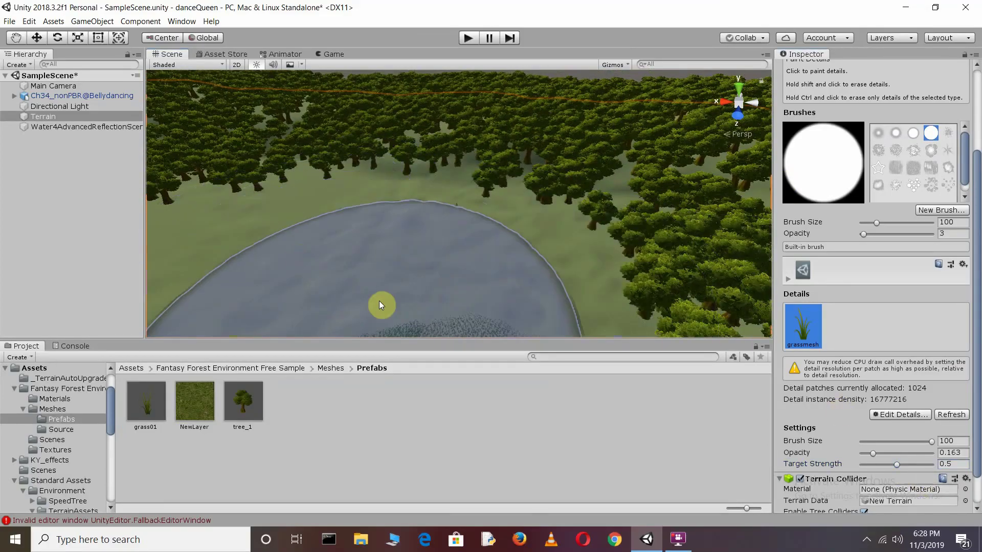
scroll(379, 300, down, 5)
mouse_move(344, 204)
middle_down()
mouse_move(669, 198)
mouse_move(313, 125)
mouse_move(290, 153)
middle_up()
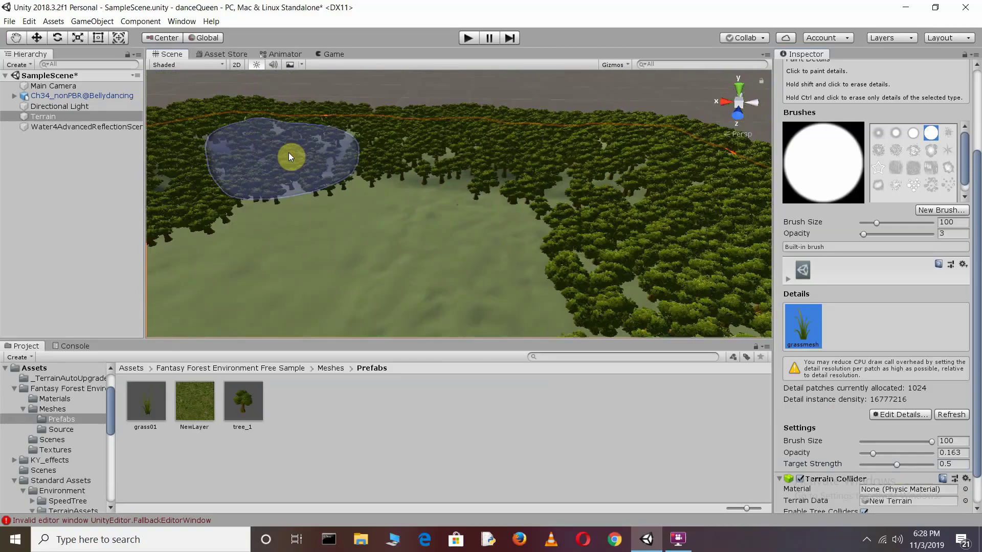
scroll(290, 155, down, 5)
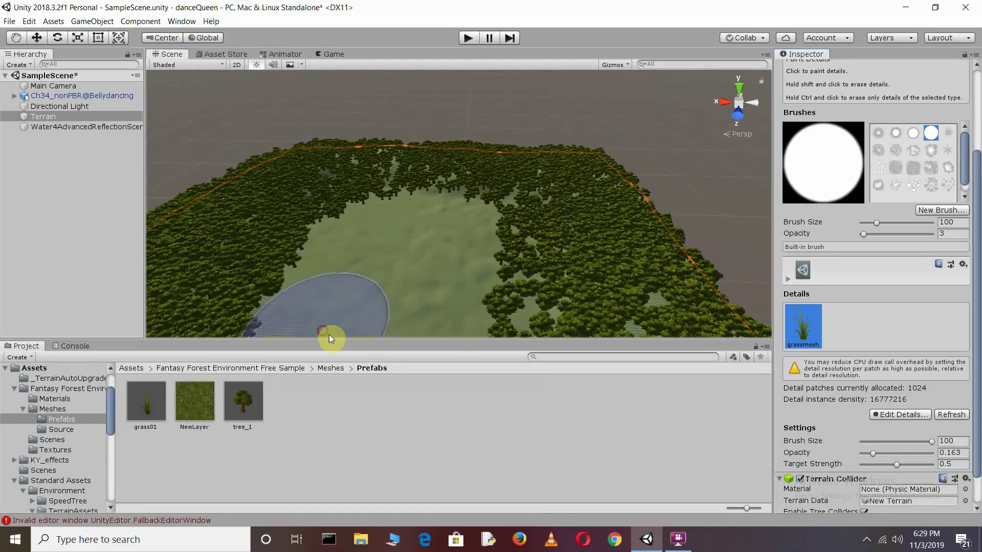
scroll(902, 454, down, 2)
scroll(905, 204, up, 5)
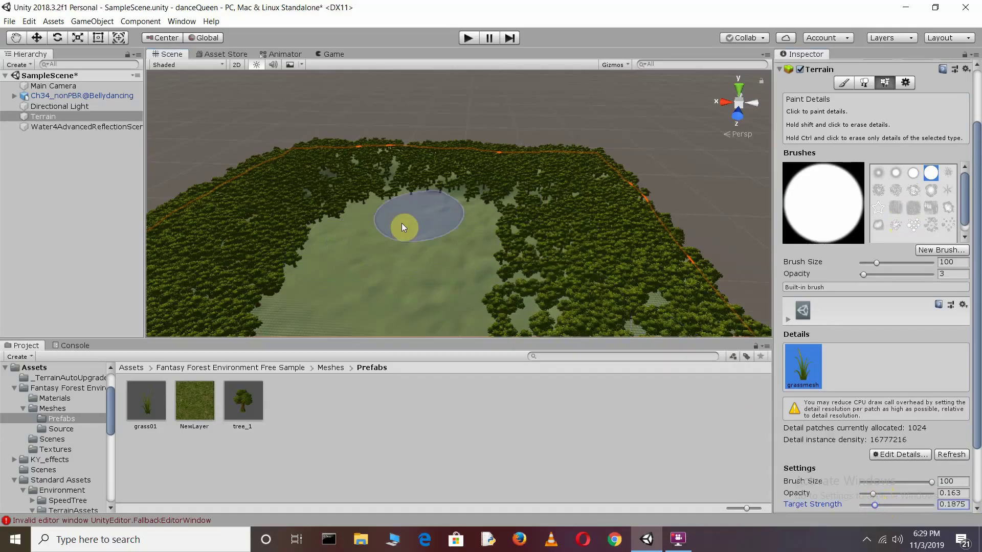
scroll(527, 236, up, 3)
scroll(526, 236, up, 3)
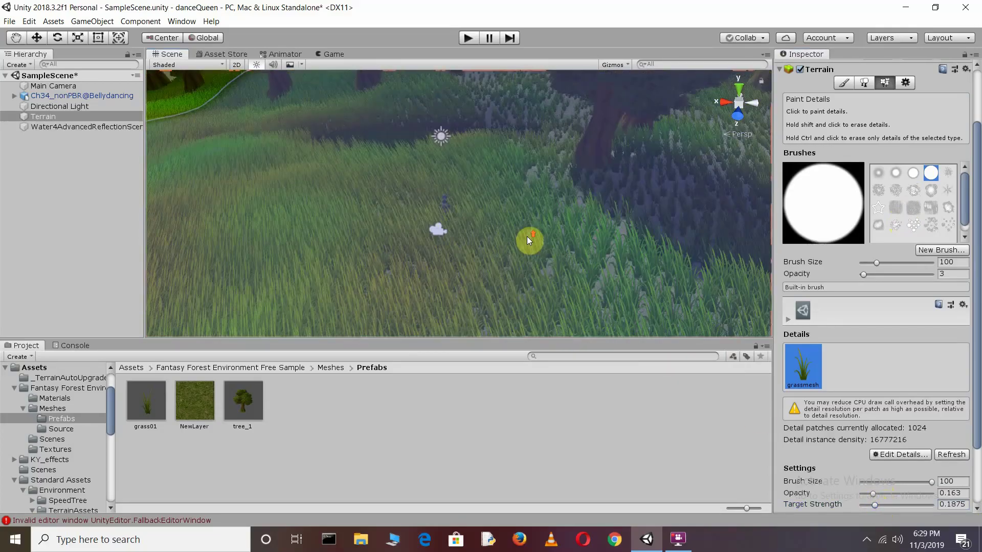
scroll(527, 236, up, 2)
Step: Erase the tall grass from the ground around the dancing character
mouse_move(434, 211)
shift+mouse_down()
mouse_move(481, 230)
mouse_move(371, 227)
shift+mouse_up()
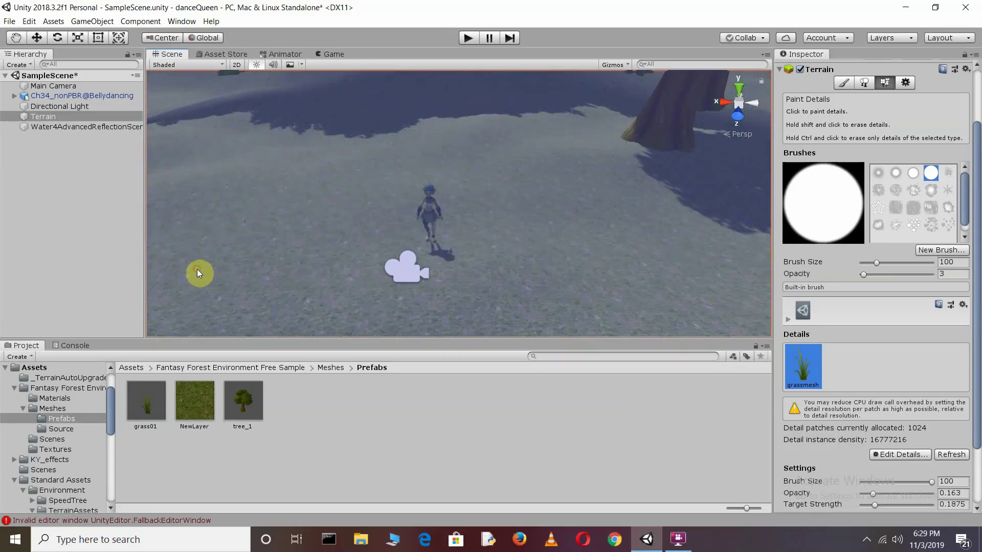
scroll(293, 269, down, 3)
scroll(292, 269, down, 3)
scroll(293, 269, up, 3)
scroll(293, 269, up, 3)
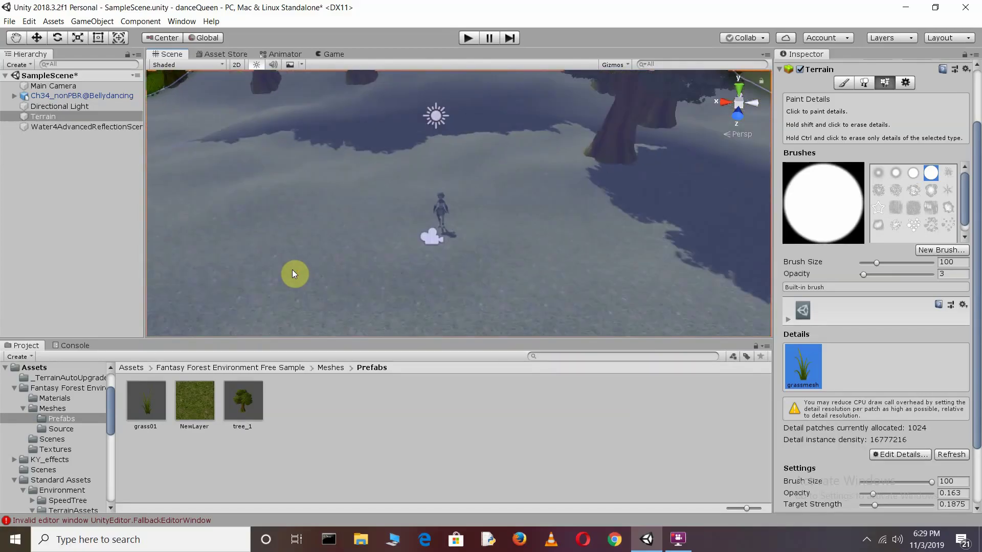
scroll(293, 269, up, 5)
scroll(400, 229, down, 5)
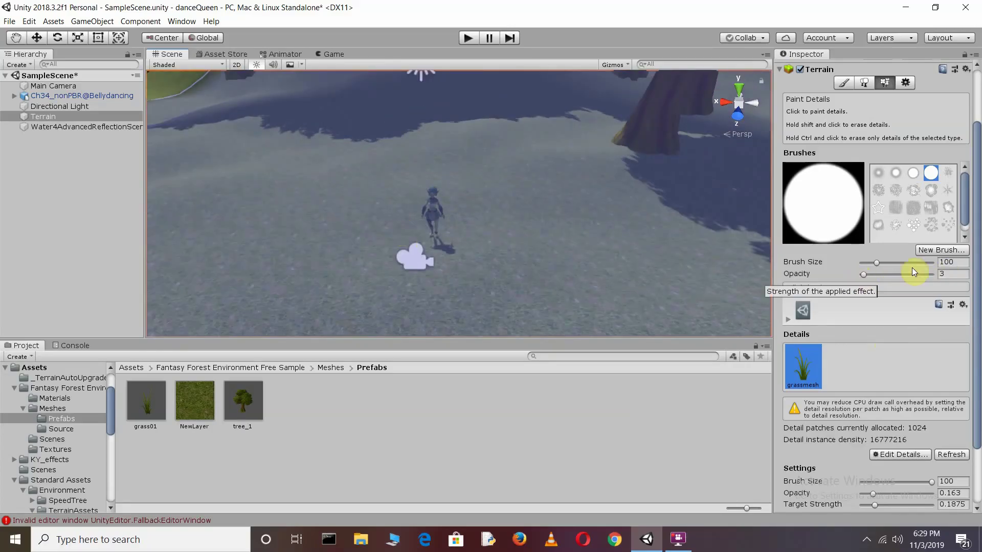
scroll(927, 255, up, 2)
scroll(927, 256, down, 5)
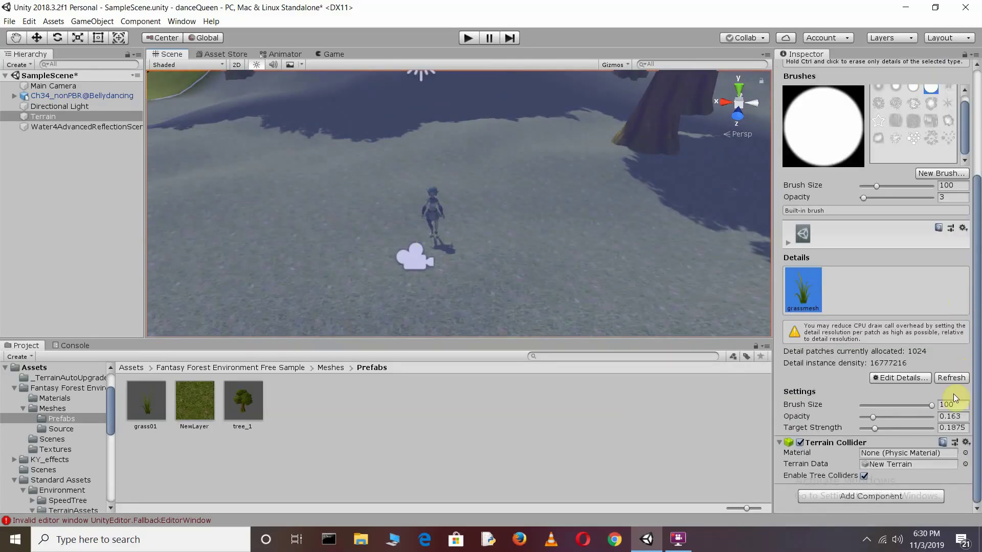
scroll(880, 261, up, 3)
Step: Set the Terrain's Transform Scale to 0.1 on X, Y and Z
click(876, 93)
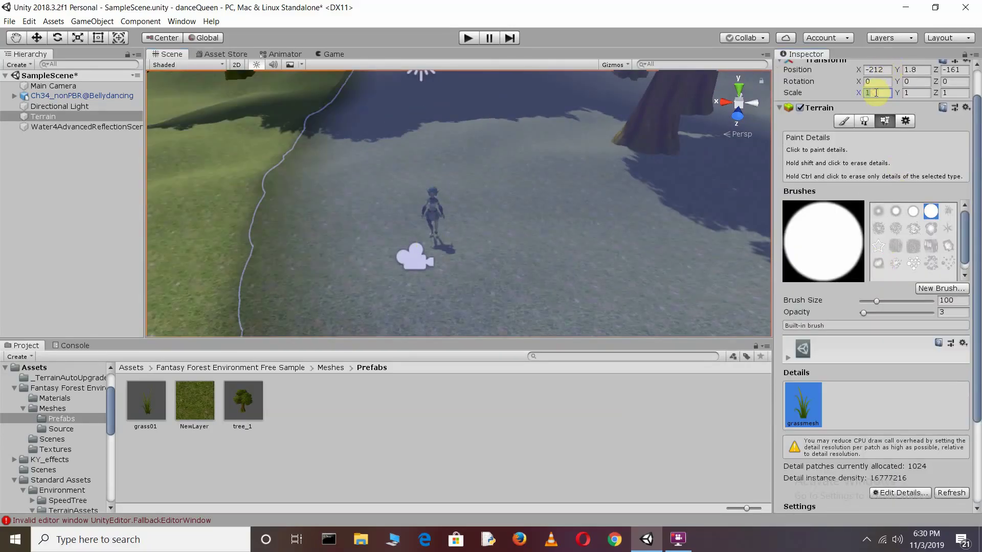
click(914, 94)
text(0.1)
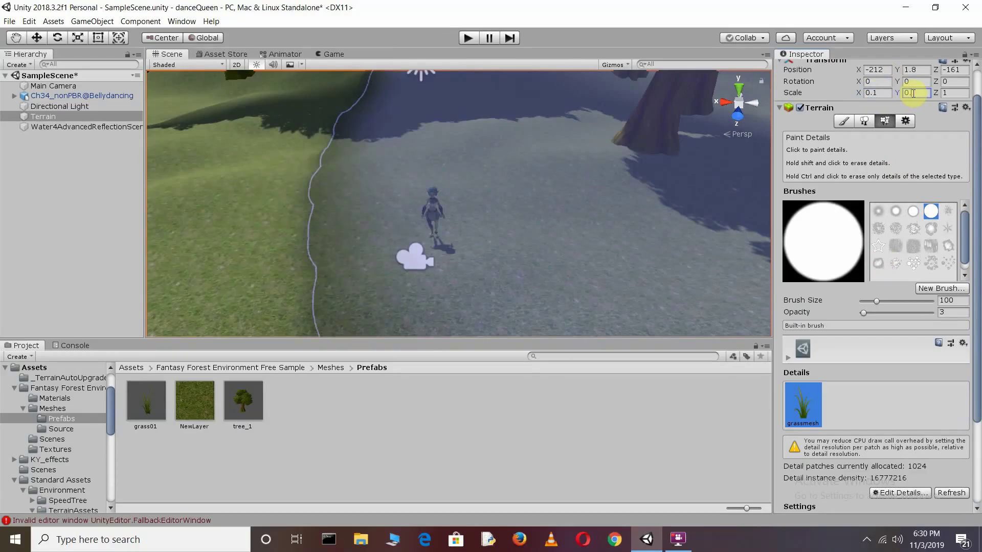
click(960, 94)
text(0.1)
Step: Shrink the brush to 11.8, lower opacity to 0.055, and paint grass left and right of the character
scroll(391, 193, up, 2)
drag(854, 302, 868, 302)
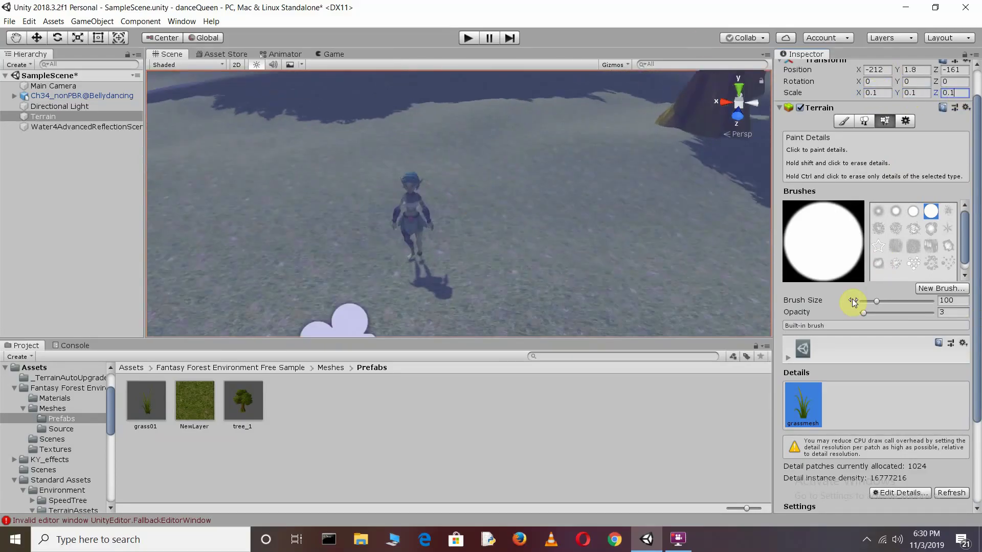
scroll(436, 206, down, 2)
scroll(877, 358, down, 4)
drag(876, 404, 869, 405)
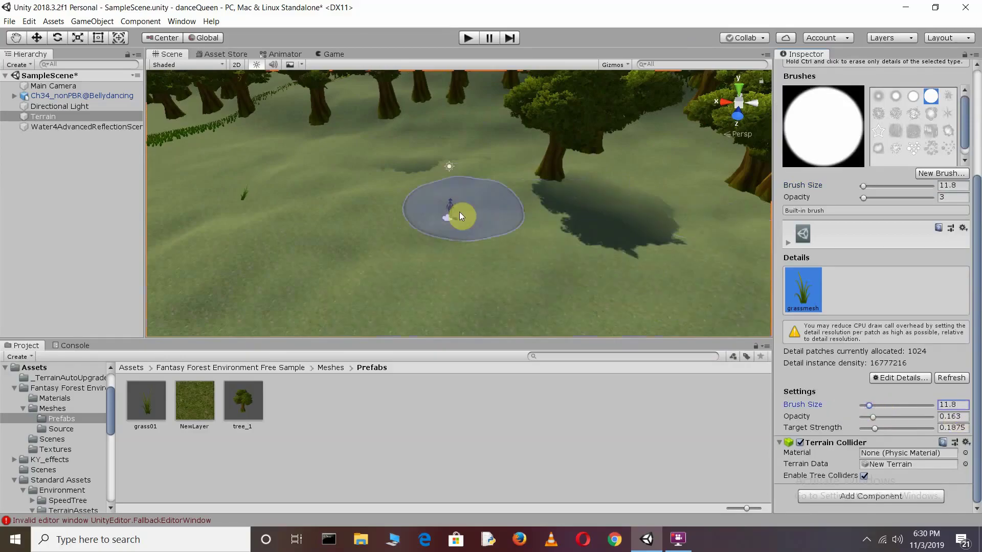
drag(397, 128, 548, 311)
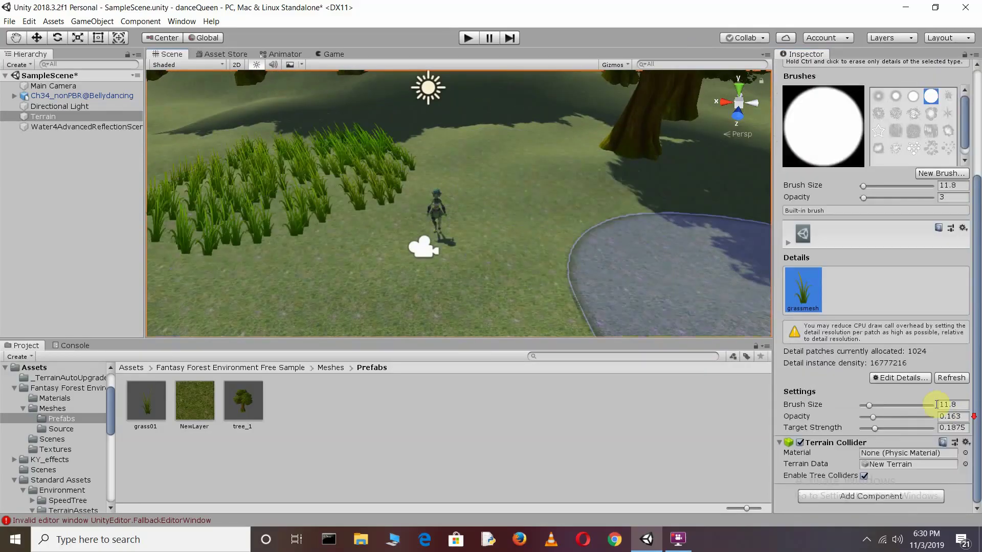
drag(866, 425, 864, 417)
drag(665, 286, 537, 169)
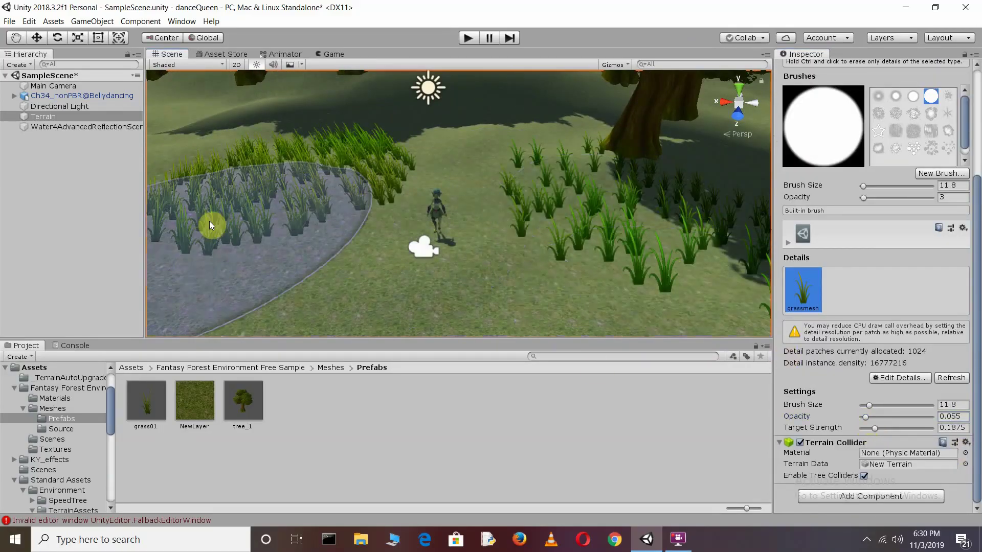
Step: Bring the view down near the ground and paint grass clumps on the shaded terrain
scroll(464, 123, up, 3)
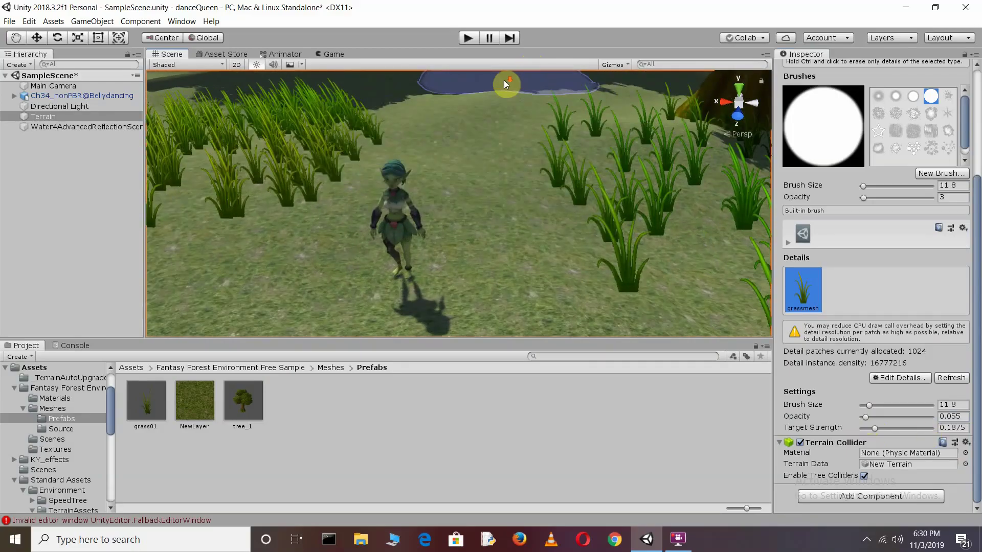
scroll(504, 79, down, 3)
scroll(505, 80, down, 5)
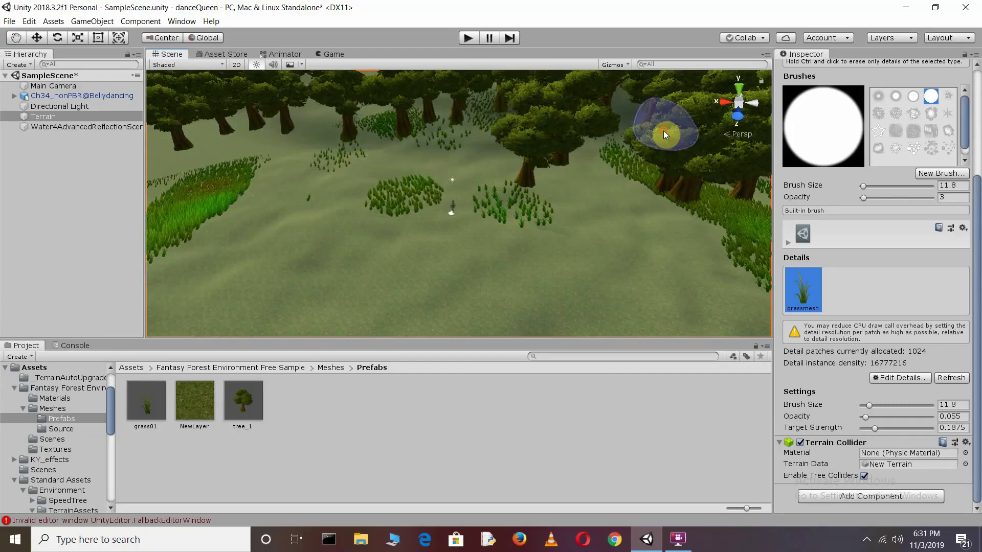
scroll(616, 199, up, 3)
scroll(598, 246, up, 3)
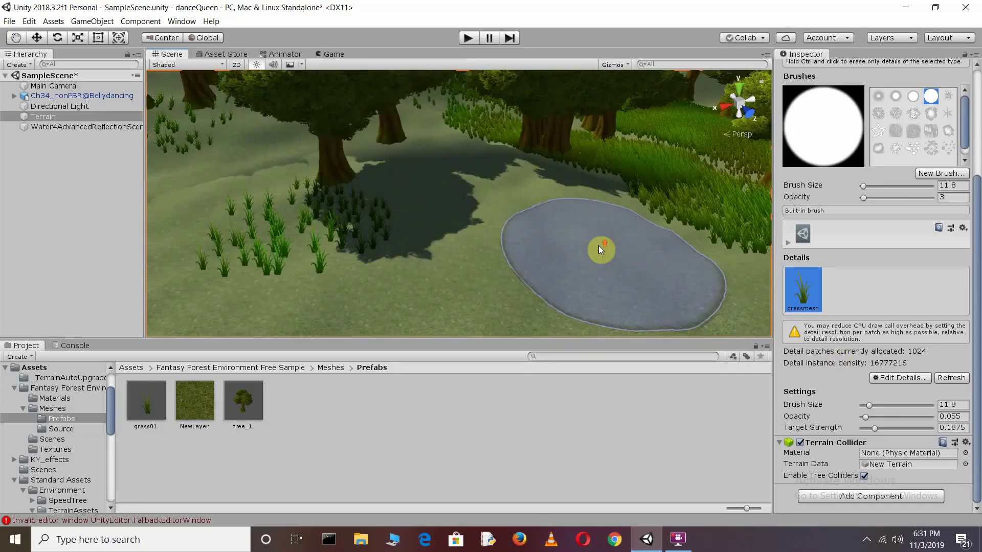
alt+drag(599, 245, 573, 162)
scroll(573, 161, down, 5)
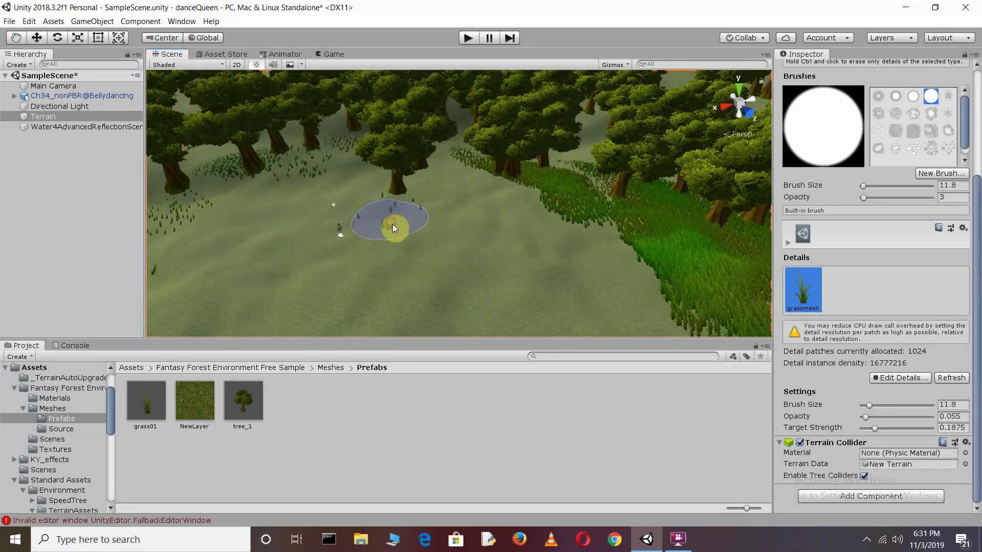
scroll(603, 166, up, 5)
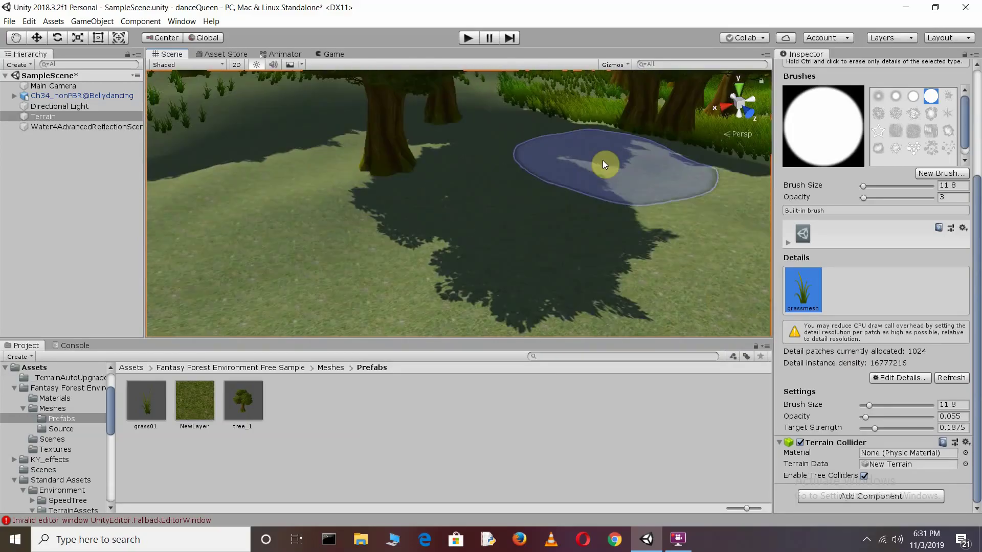
click(530, 157)
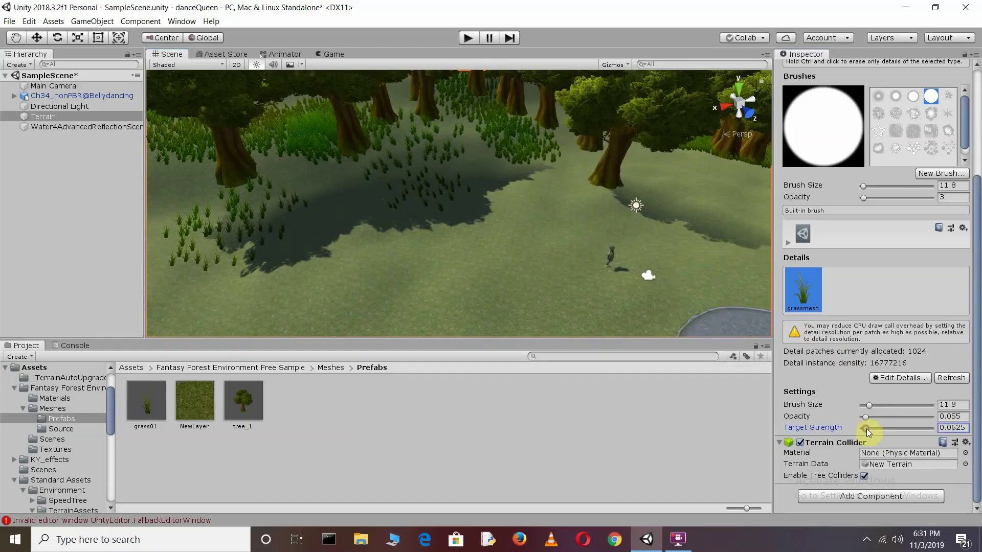
click(329, 193)
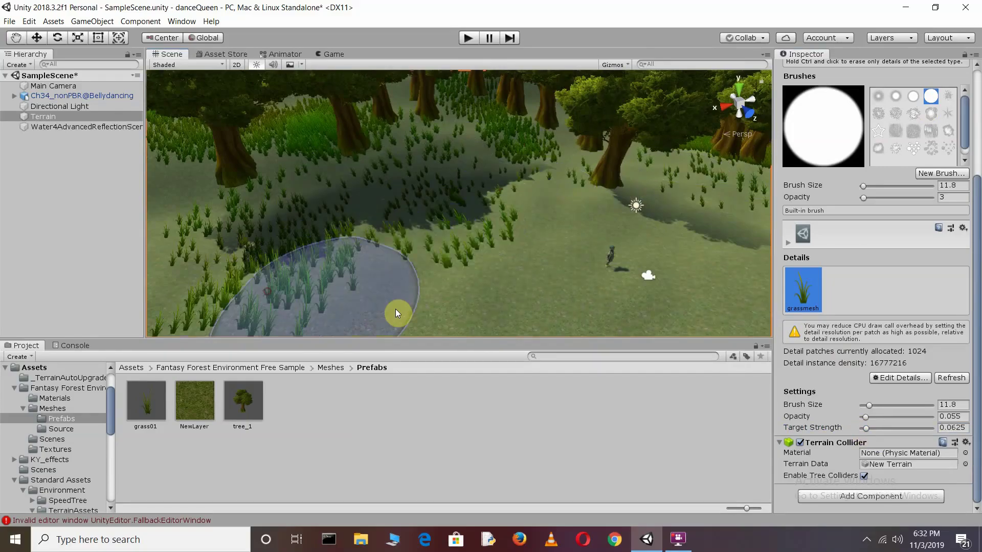
Step: Deselect the terrain and swing the view around toward the character
scroll(369, 299, down, 3)
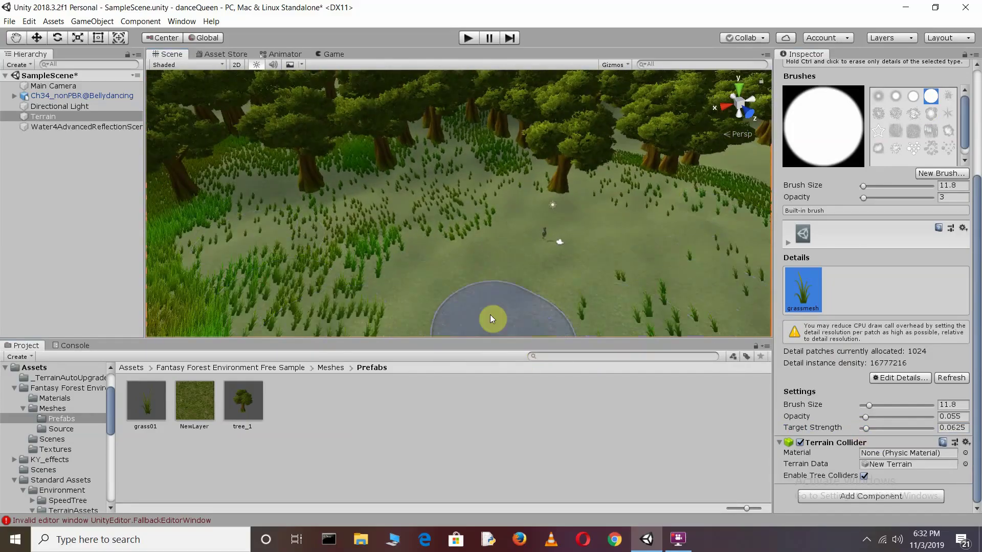
scroll(701, 210, up, 3)
scroll(729, 193, up, 3)
scroll(610, 87, up, 3)
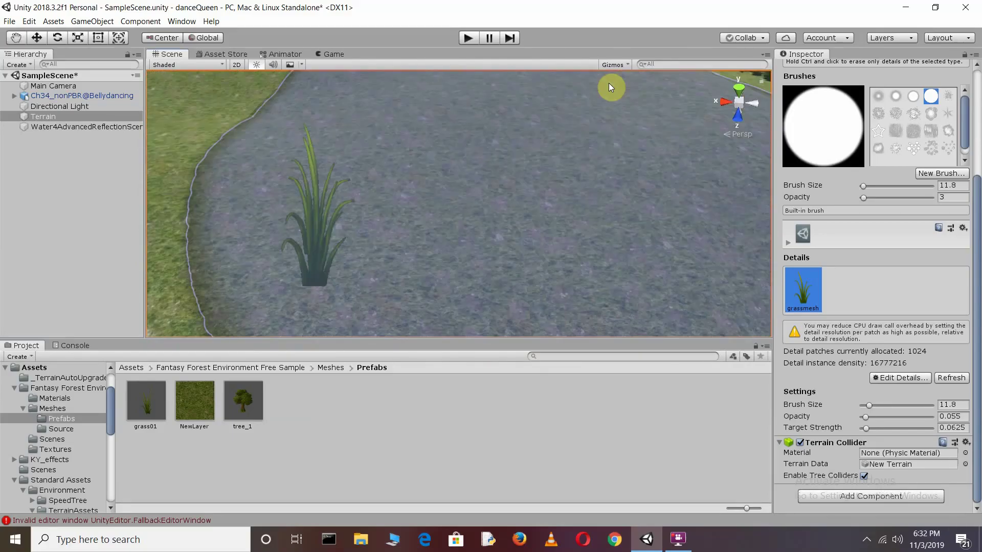
scroll(563, 77, down, 5)
scroll(460, 128, up, 2)
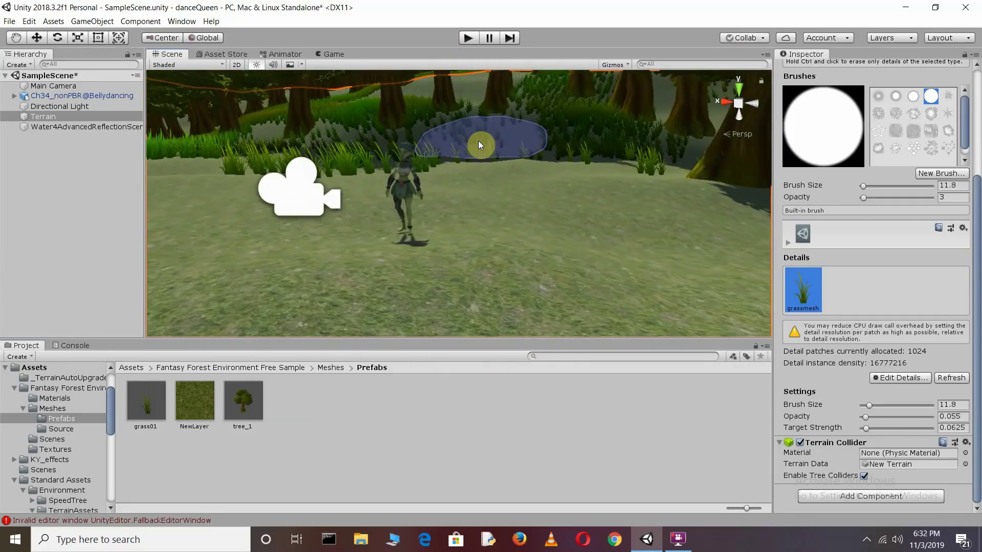
click(104, 178)
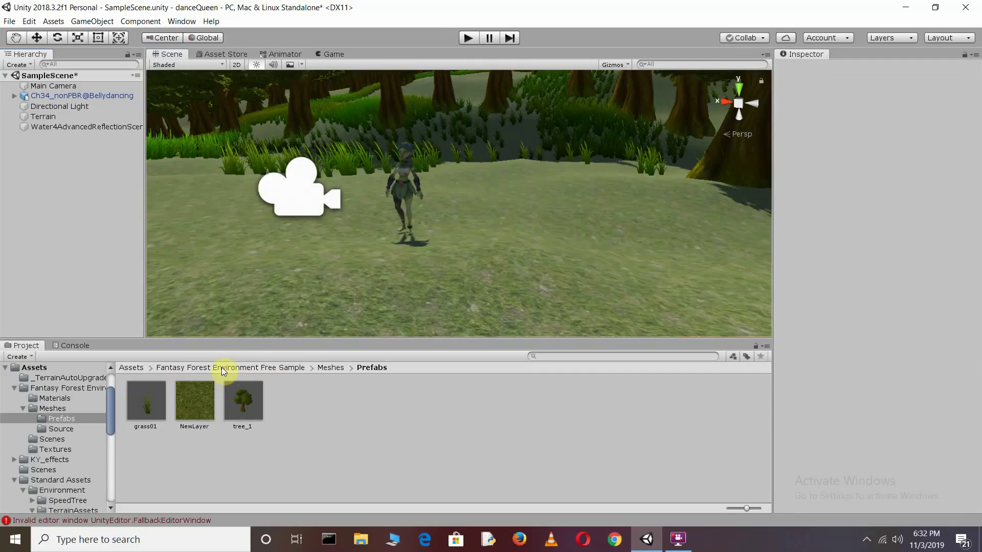
mouse_move(397, 207)
right_down()
mouse_move(381, 237)
mouse_move(197, 117)
right_up()
Step: Reselect the Terrain and tilt the view to look down over the grass
click(43, 117)
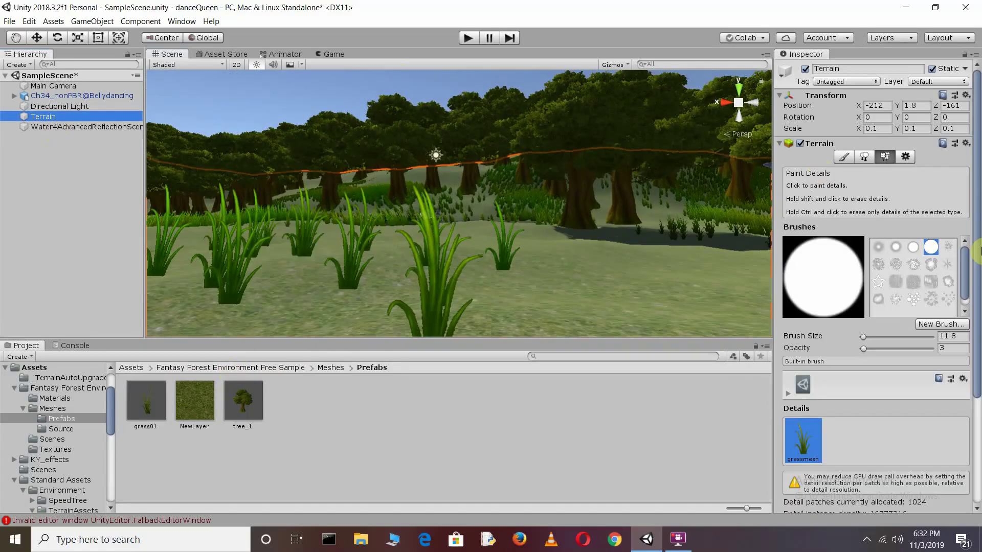
click(869, 157)
scroll(458, 238, down, 5)
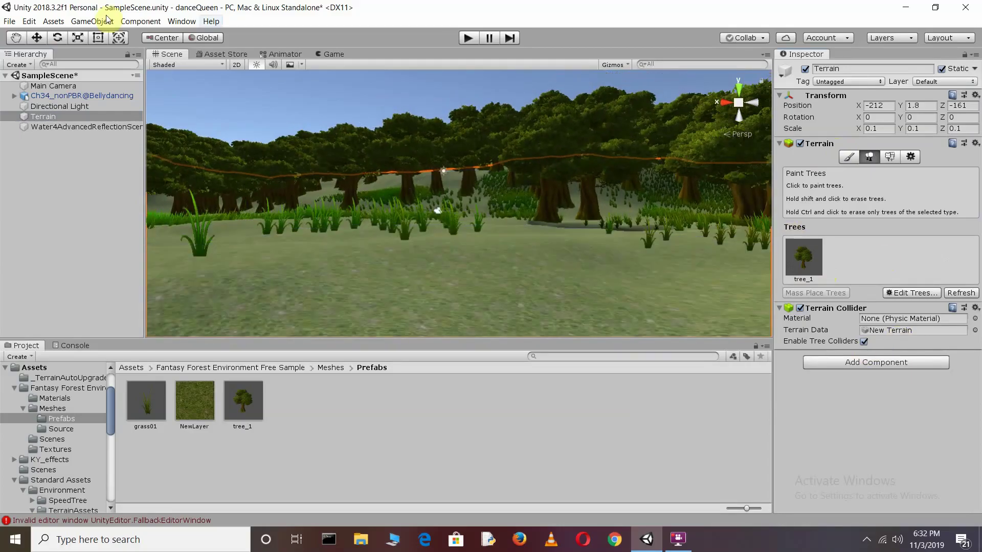
key(q)
right_drag(486, 195, 491, 258)
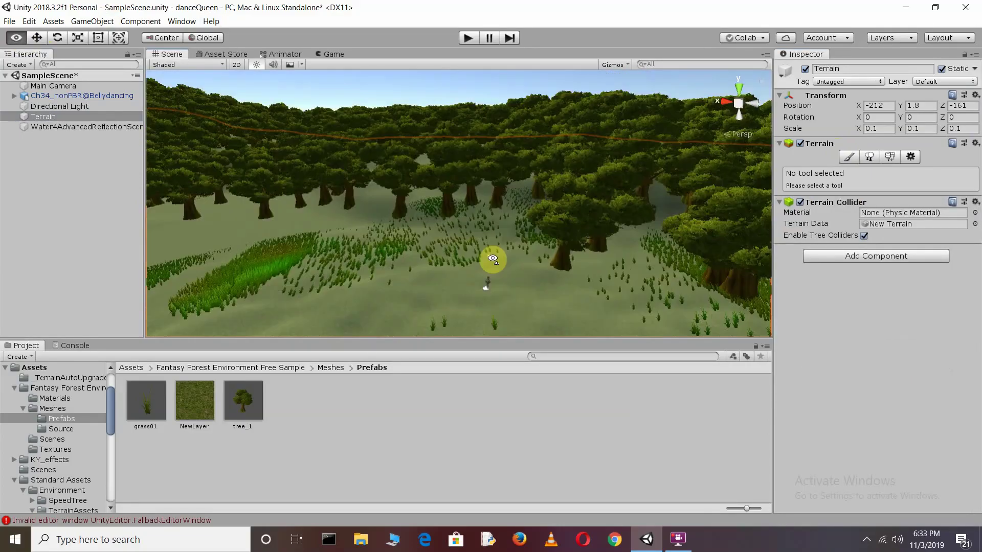
Step: Choose tree_1 in Paint Trees and paint trees on the left of the terrain
click(869, 156)
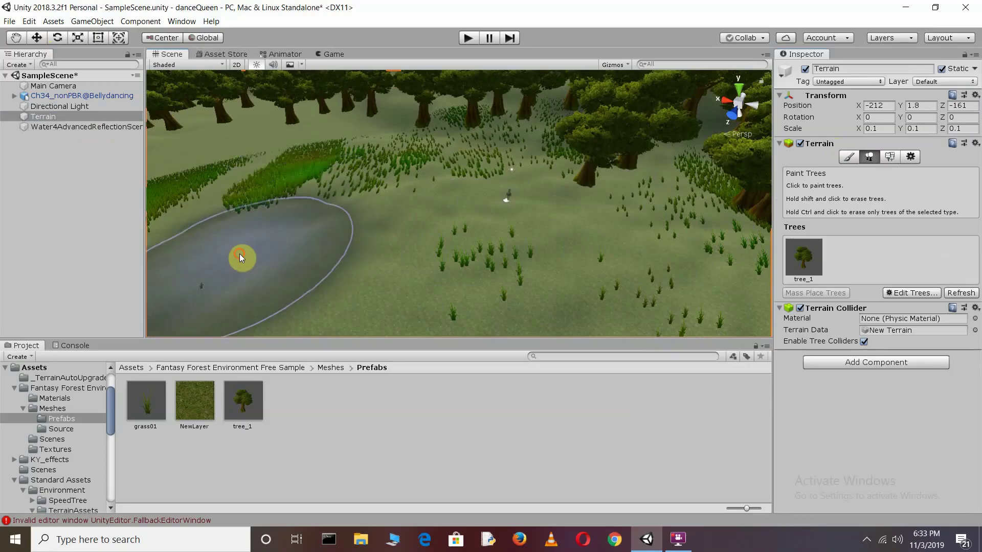
click(819, 260)
mouse_move(261, 152)
mouse_down()
mouse_move(250, 189)
mouse_move(243, 103)
mouse_up()
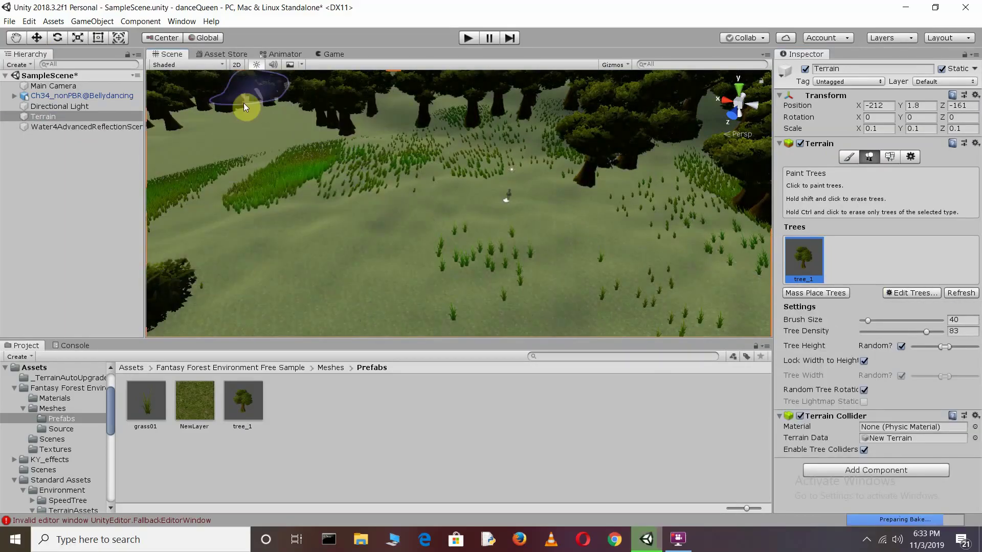
Step: Lower Tree Density to 18 and paint more trees across the lower-left terrain
drag(926, 331, 868, 331)
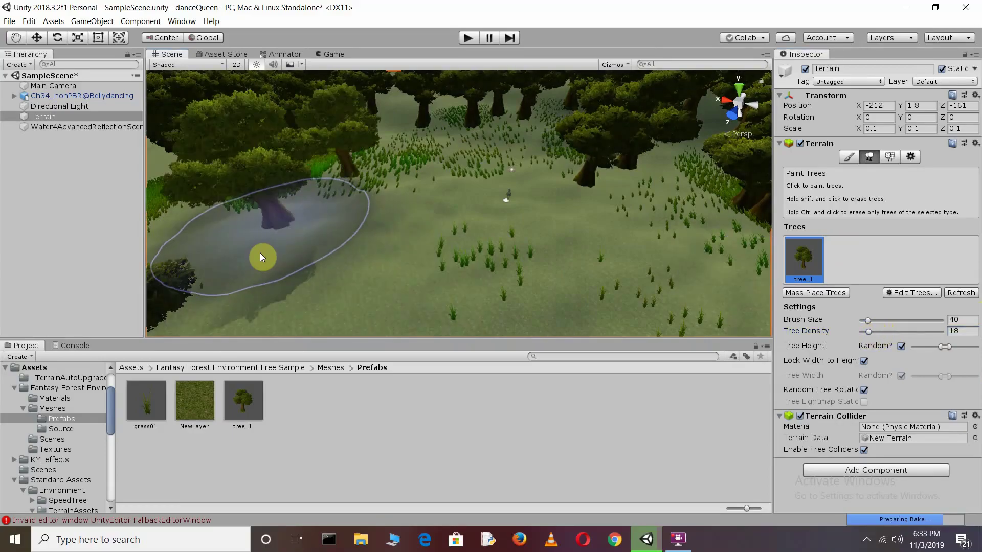
drag(260, 253, 334, 271)
scroll(279, 246, down, 5)
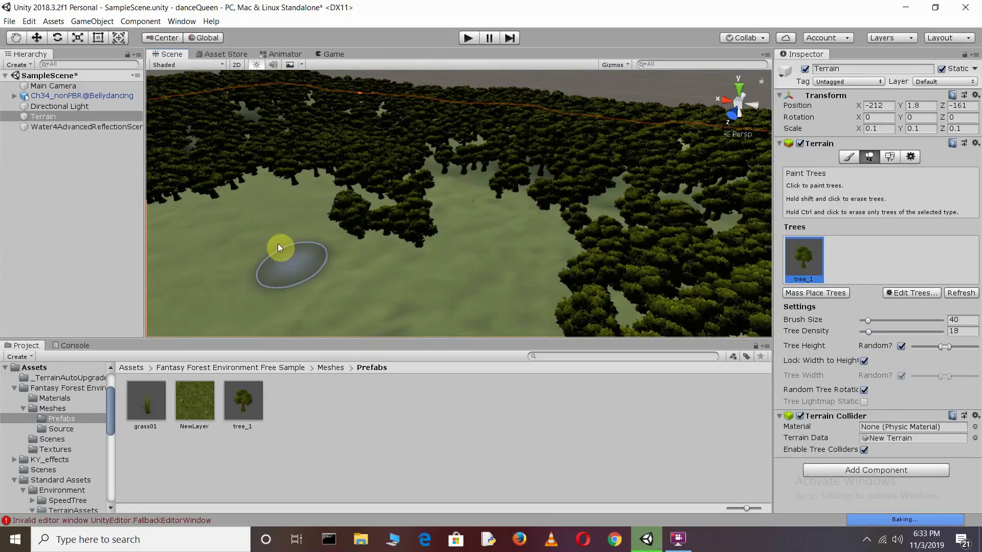
mouse_move(288, 230)
mouse_down()
mouse_move(480, 257)
mouse_move(347, 207)
mouse_up()
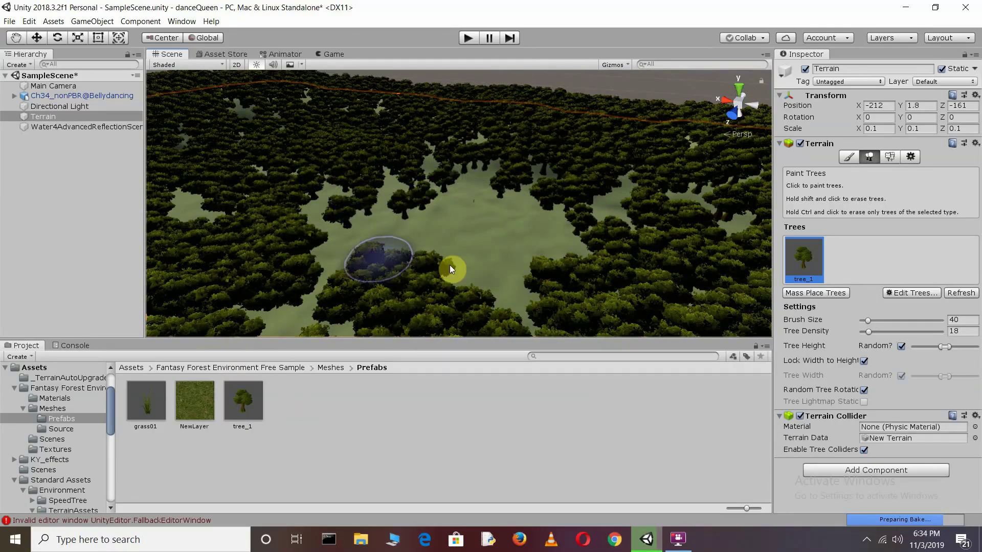
scroll(558, 254, up, 5)
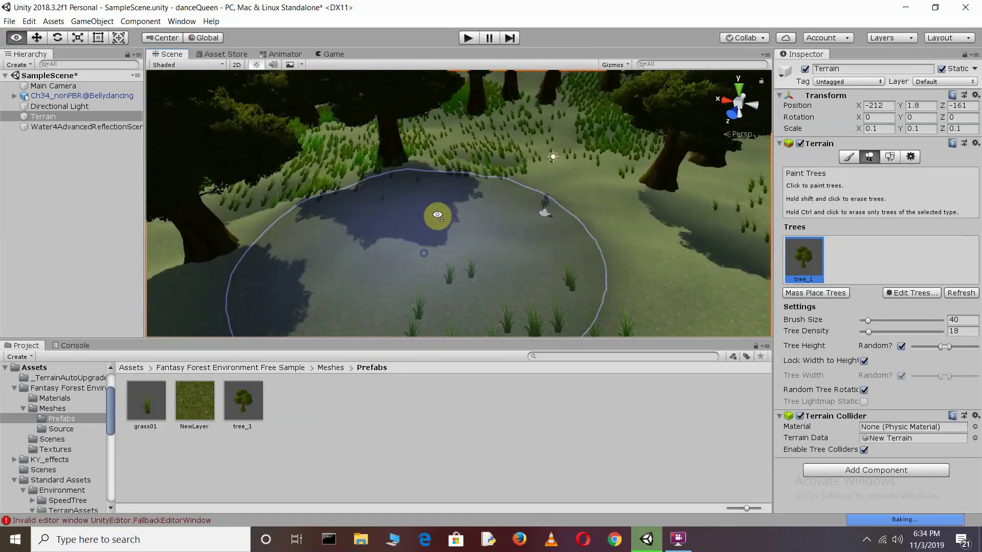
alt+drag(435, 213, 627, 243)
scroll(381, 261, up, 3)
Step: Pan across the forest and paint tree_1 trees on the right of the scene
click(522, 244)
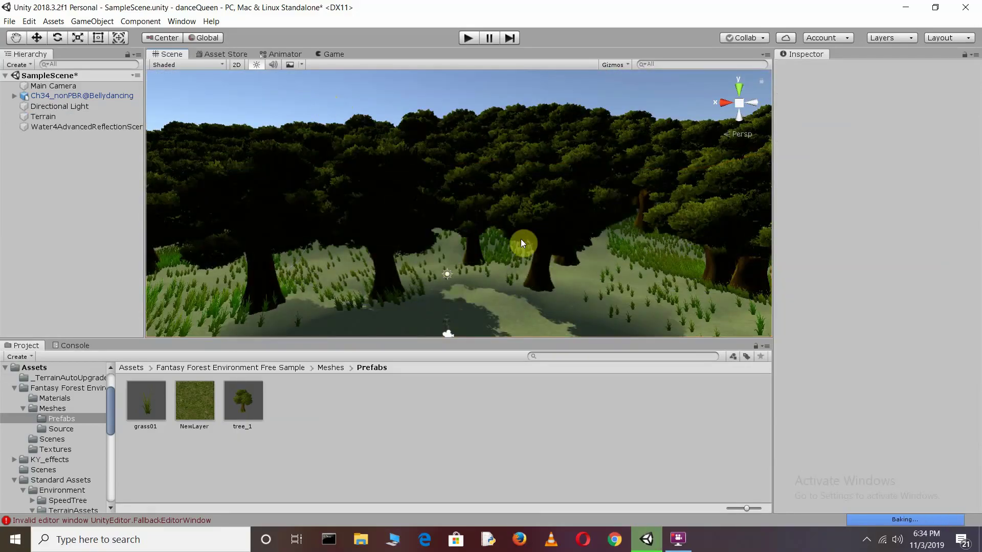
drag(460, 286, 439, 203)
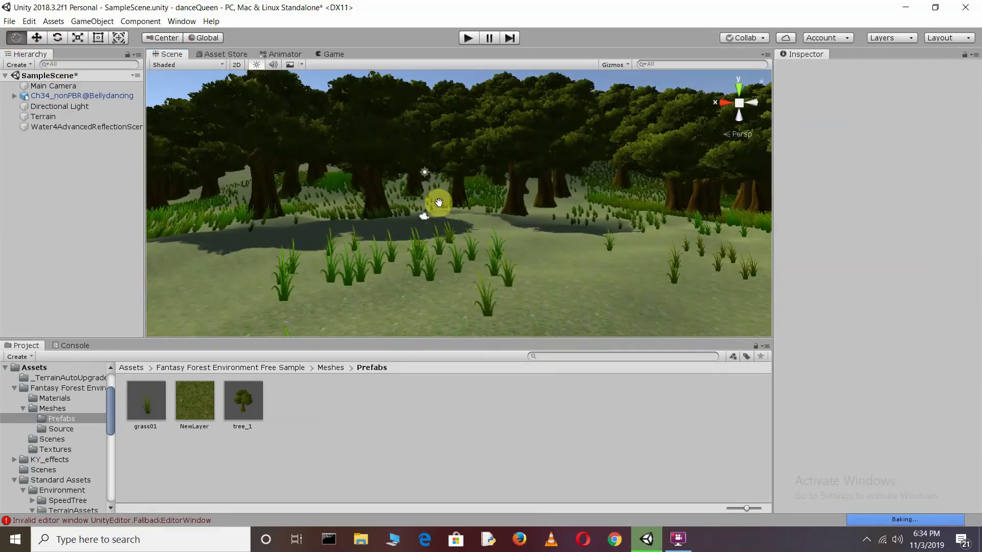
click(57, 114)
click(866, 158)
click(715, 254)
click(218, 285)
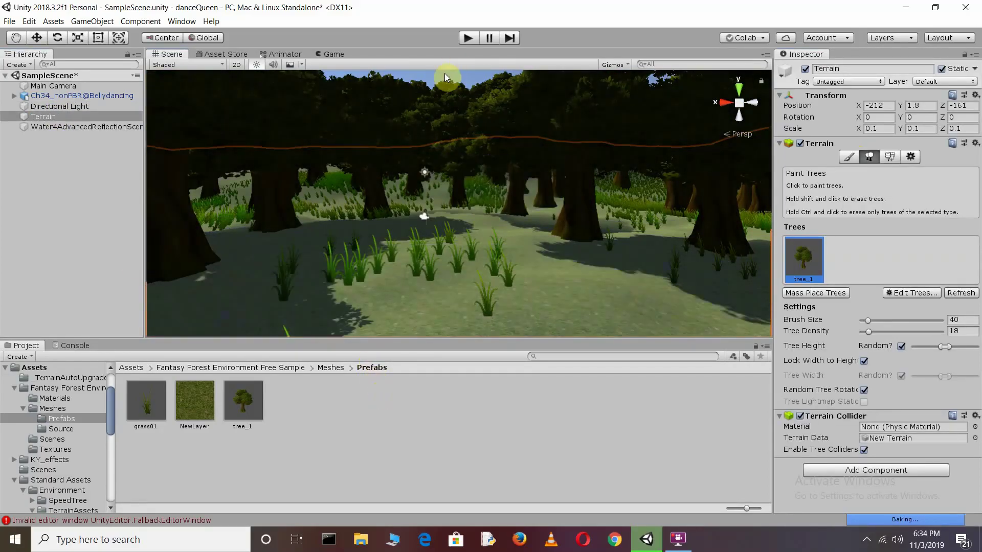
Step: Fly toward the dancer, check the Main Camera, and paint trees near the clearing
mouse_move(511, 198)
right_down()
mouse_move(456, 228)
mouse_move(429, 210)
right_up()
click(72, 86)
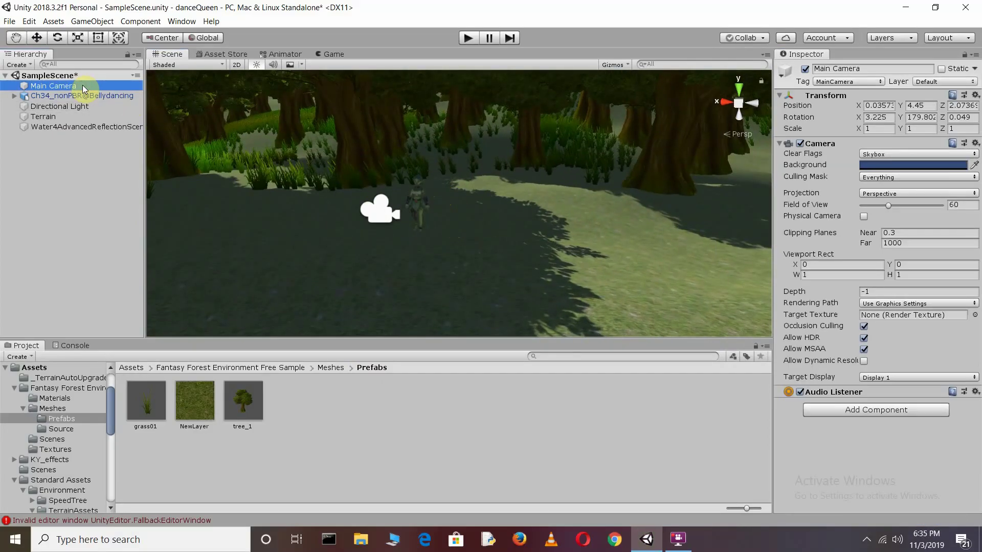
right_drag(476, 210, 390, 195)
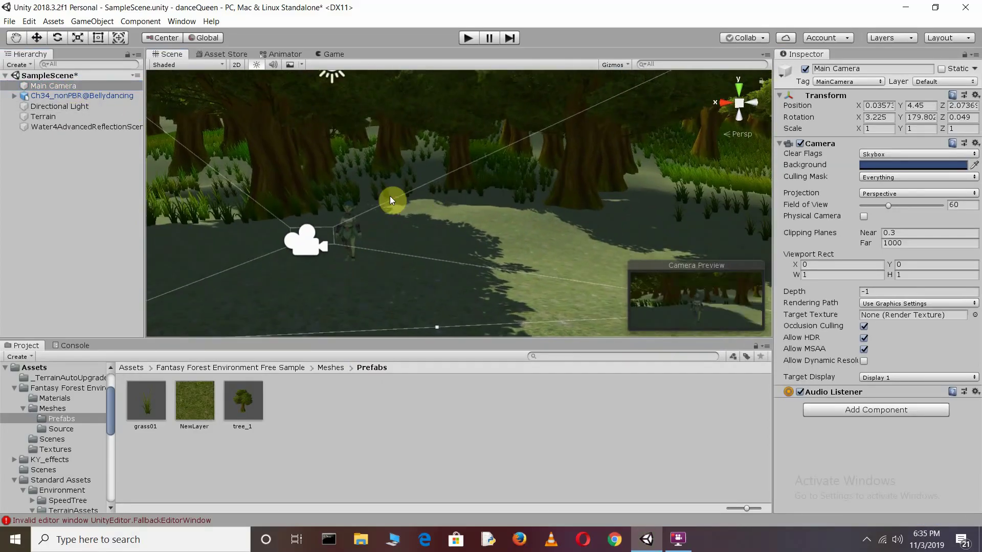
click(188, 180)
click(195, 190)
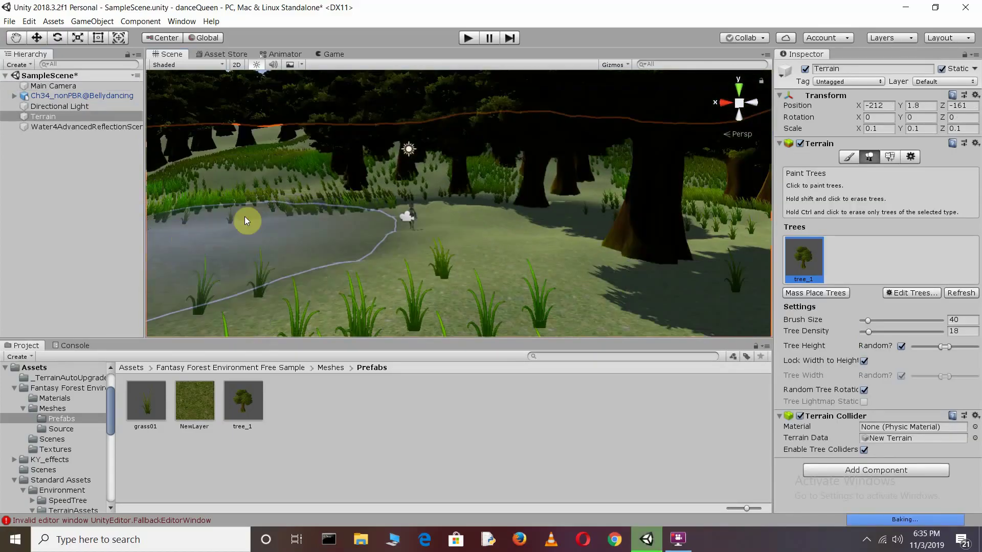
Step: Add trees at the clearing's edge, then deselect the terrain and face the character
mouse_move(147, 218)
right_down()
mouse_move(211, 224)
mouse_move(241, 193)
right_up()
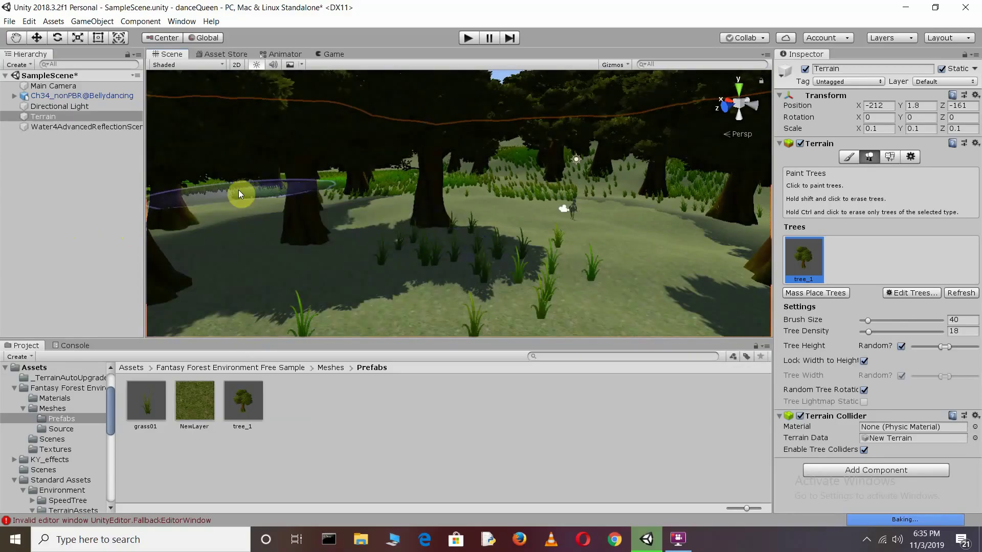
click(371, 178)
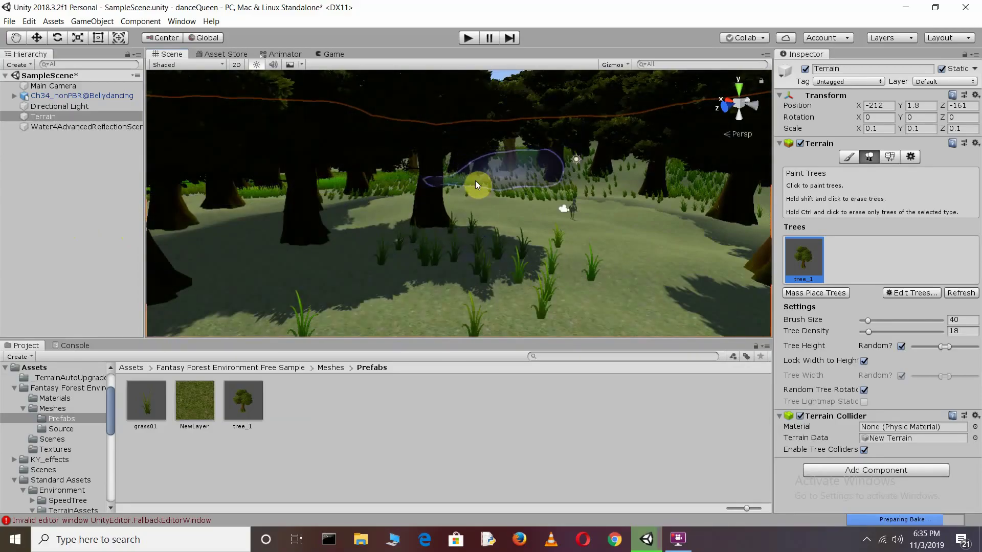
right_drag(563, 177, 621, 190)
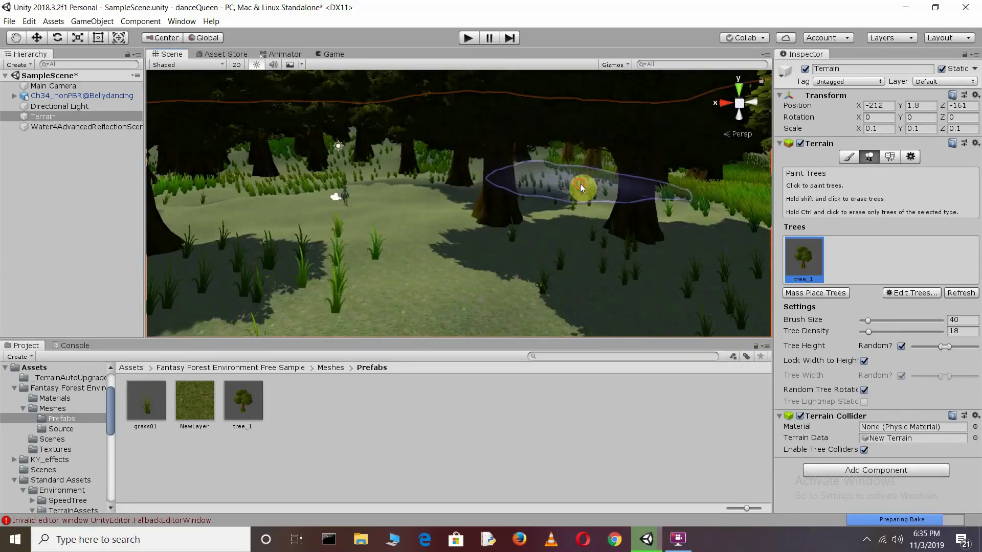
click(82, 183)
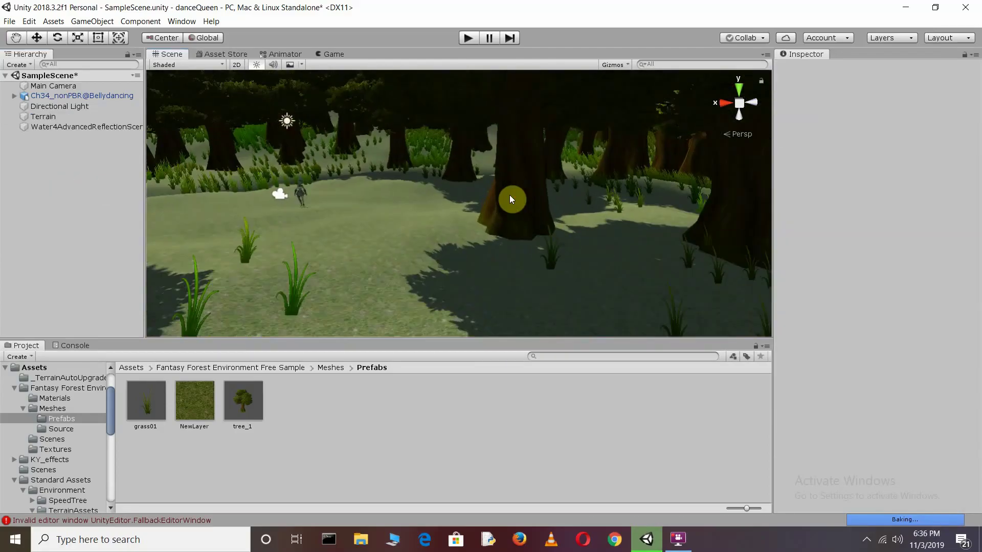
mouse_move(509, 195)
right_down()
mouse_move(422, 156)
mouse_move(529, 238)
right_up()
Step: Select the dancer, keeping Animator update mode Normal and culling Cull Update Transforms
scroll(532, 246, up, 3)
click(75, 87)
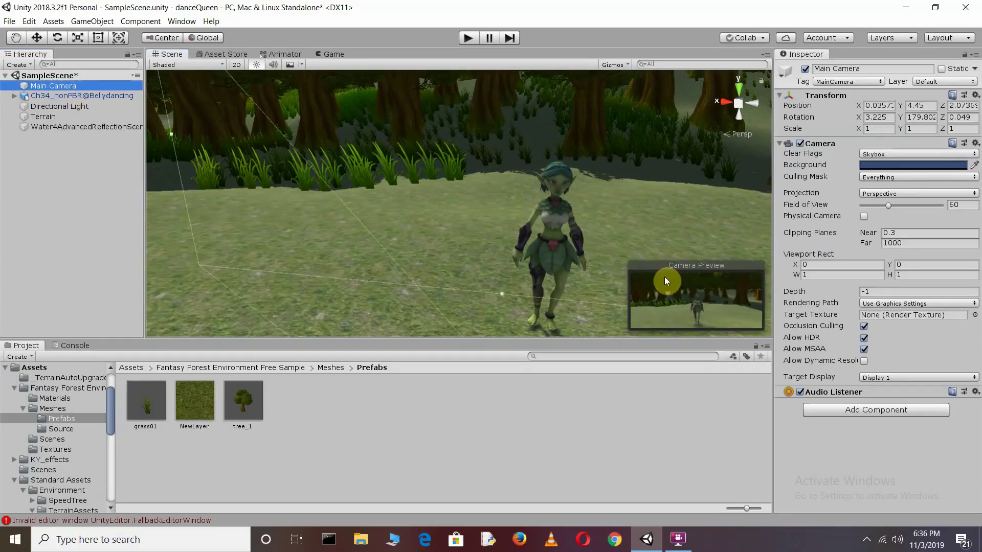
click(565, 217)
click(883, 200)
click(884, 198)
click(889, 211)
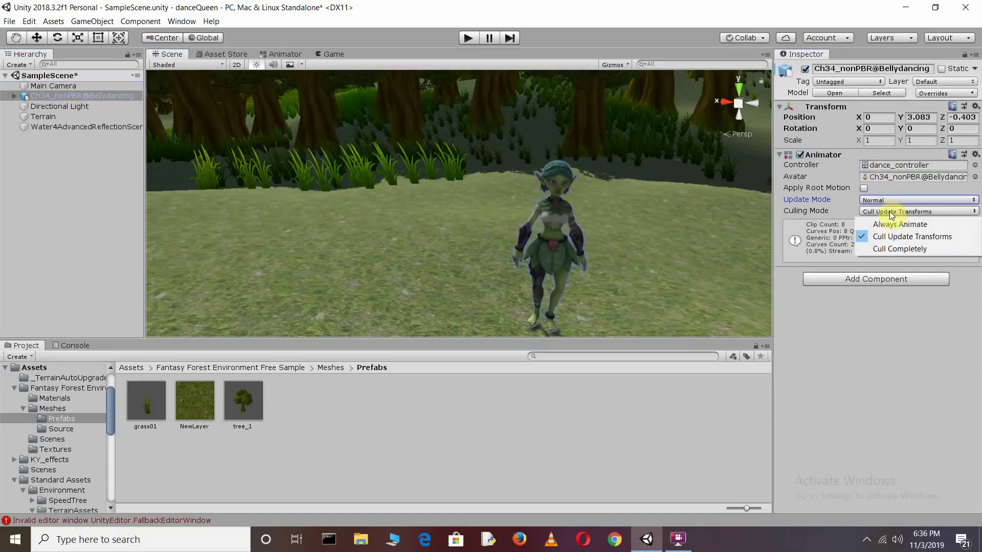
click(894, 210)
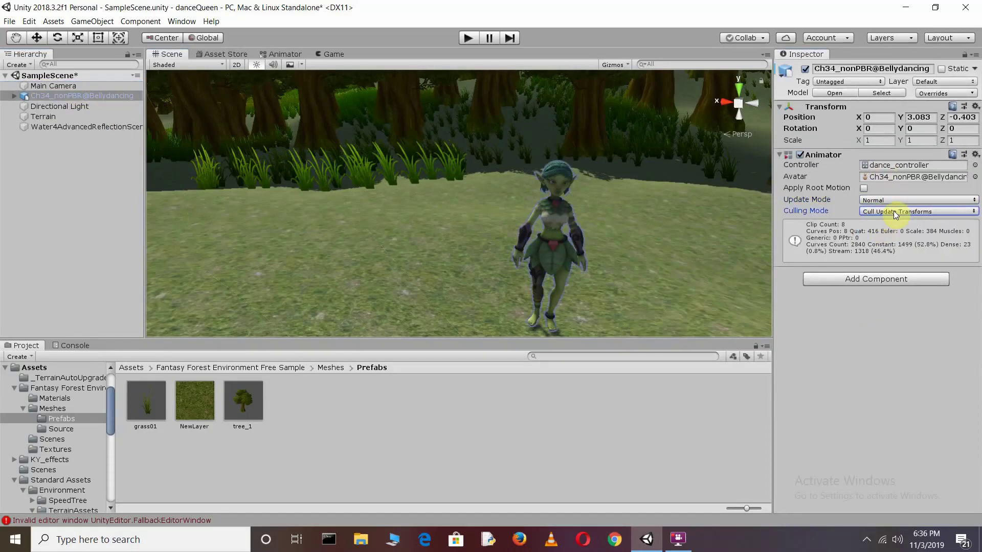
Step: Add a Light component to the dancer with Shadow Type set to Hard Shadows
click(868, 282)
text(ch)
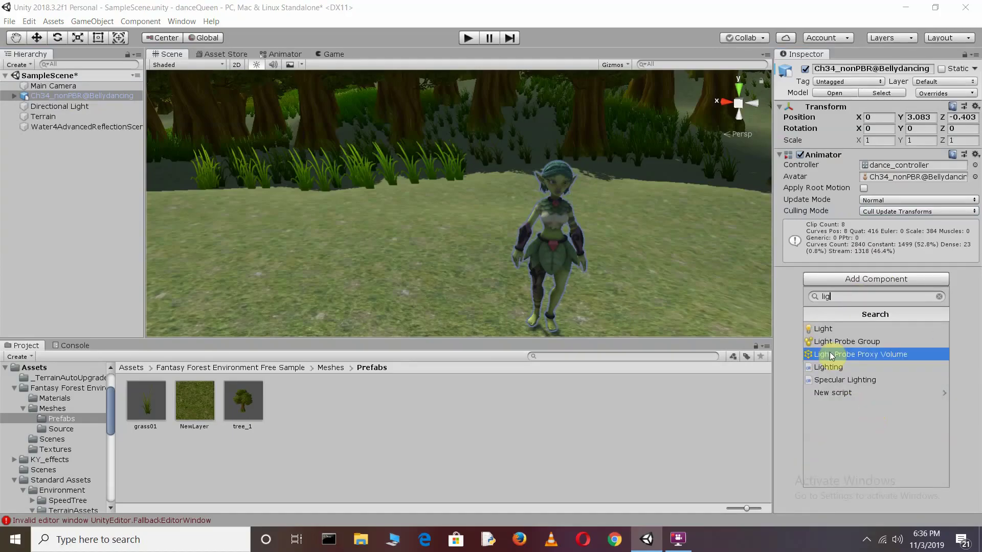
click(856, 329)
click(912, 396)
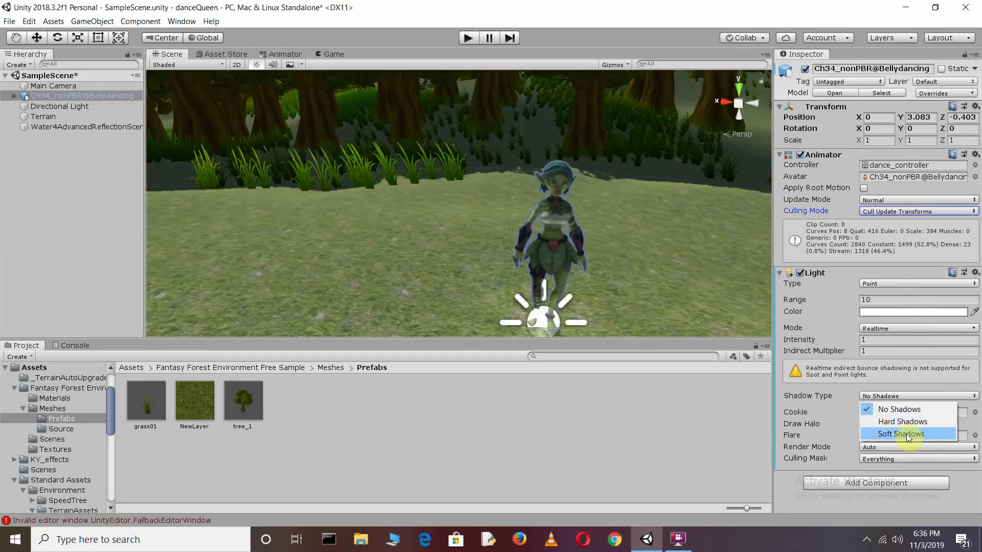
click(906, 434)
Step: Move the Main Camera farther back from the dancer
mouse_move(619, 166)
right_down()
mouse_move(586, 238)
mouse_move(683, 174)
right_up()
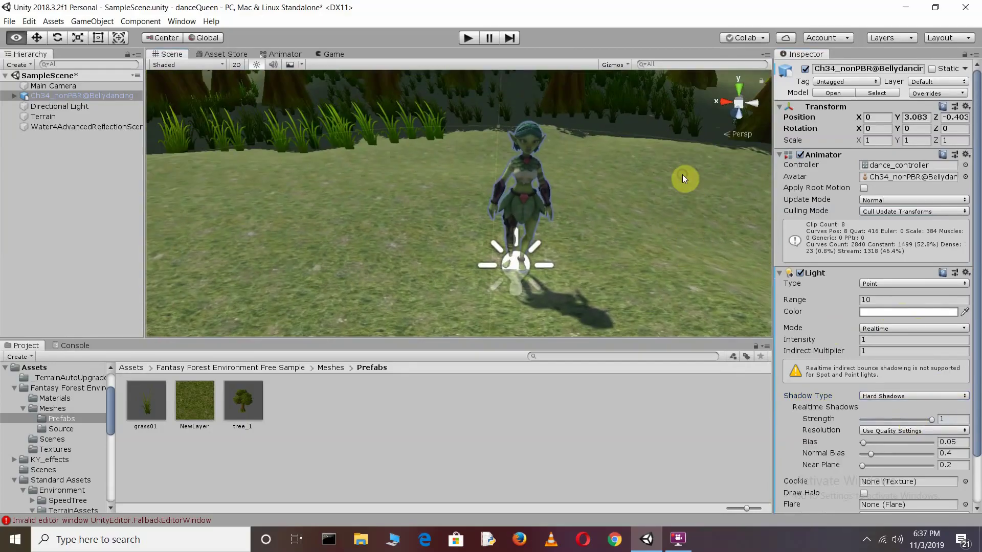
click(76, 87)
click(526, 159)
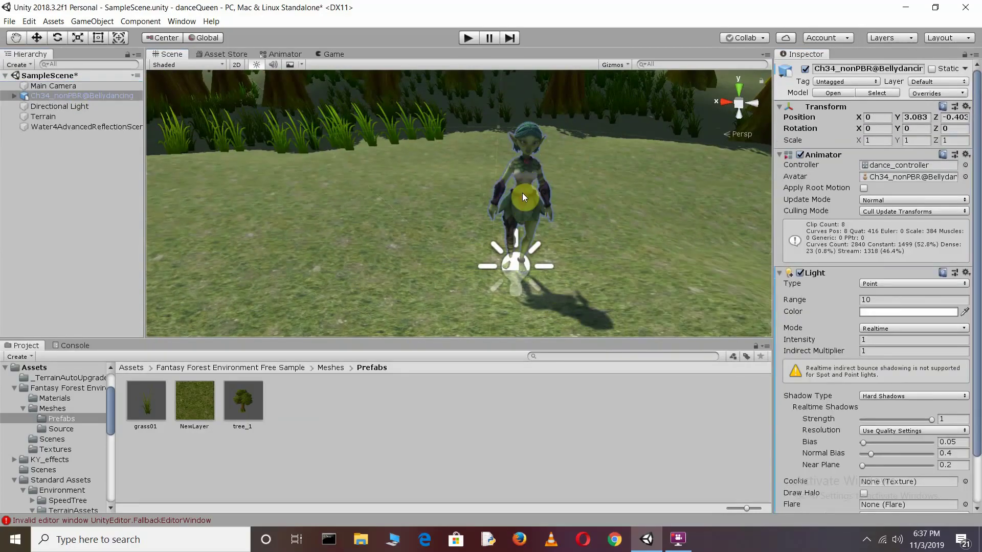
click(523, 192)
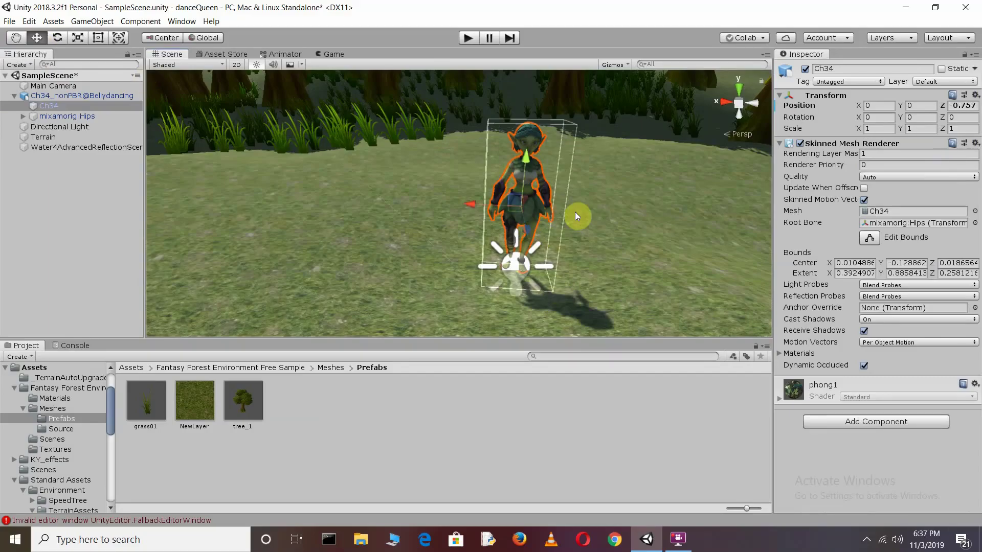
click(56, 86)
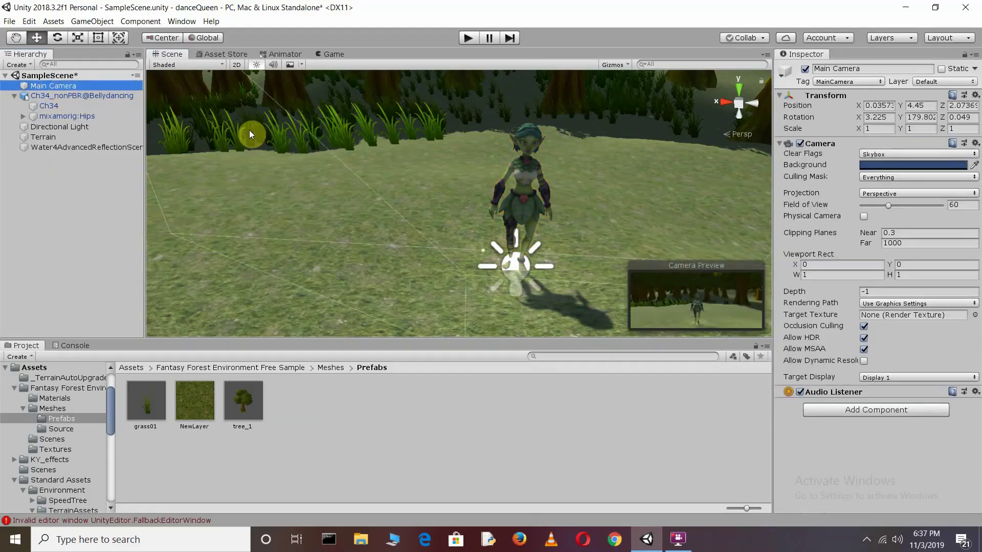
scroll(508, 294, down, 4)
drag(523, 328, 523, 322)
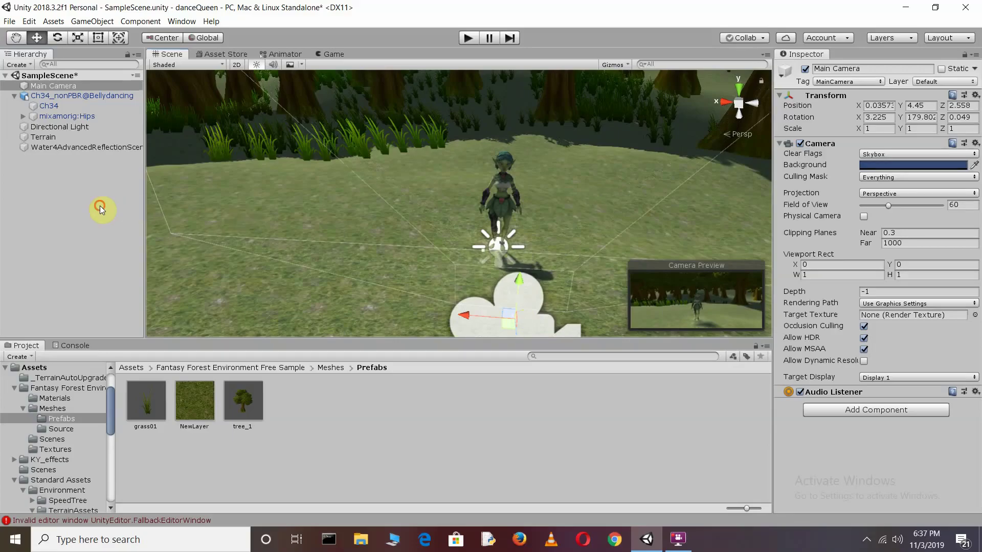
Step: Adjust the light's shadow Bias and Near Plane, then play the scene
click(98, 95)
scroll(918, 389, down, 3)
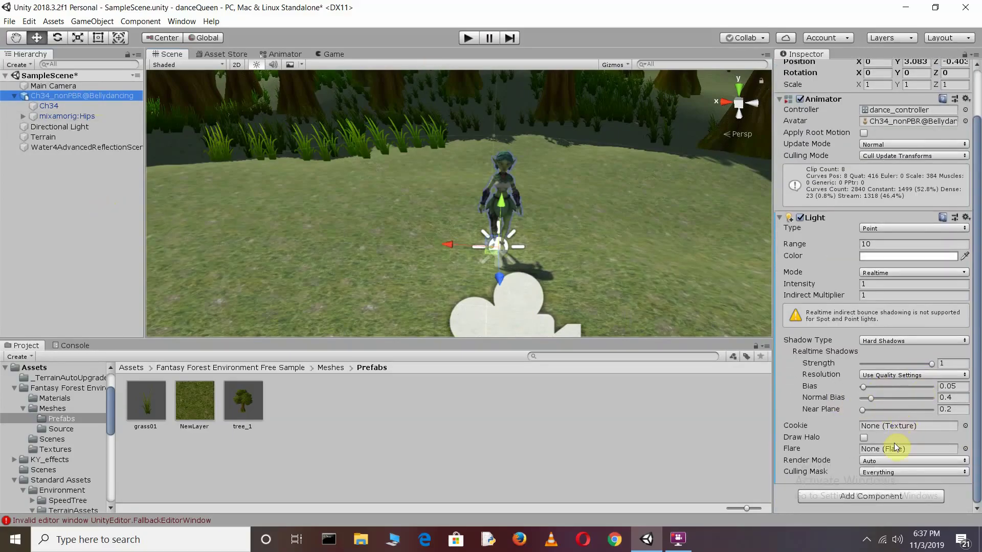
drag(867, 388, 938, 379)
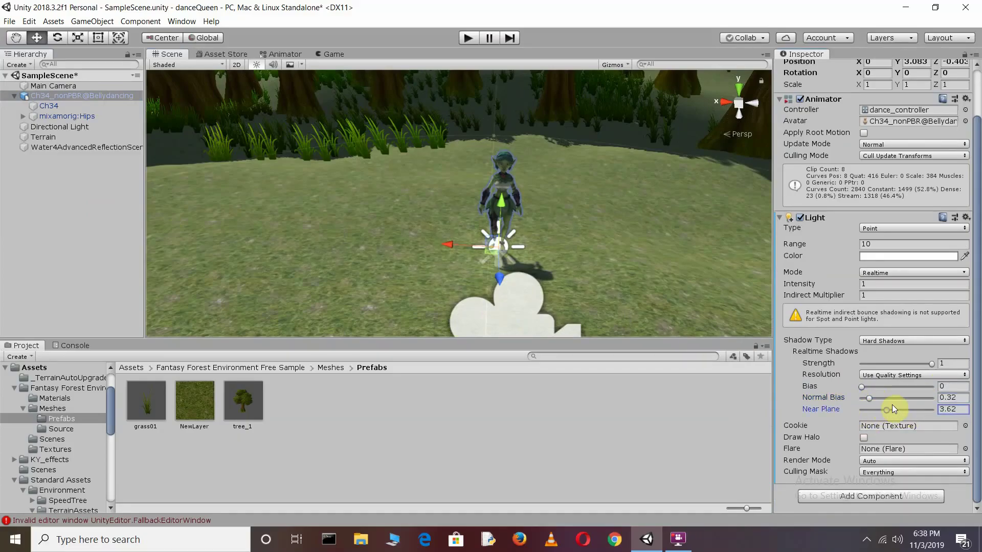
click(468, 39)
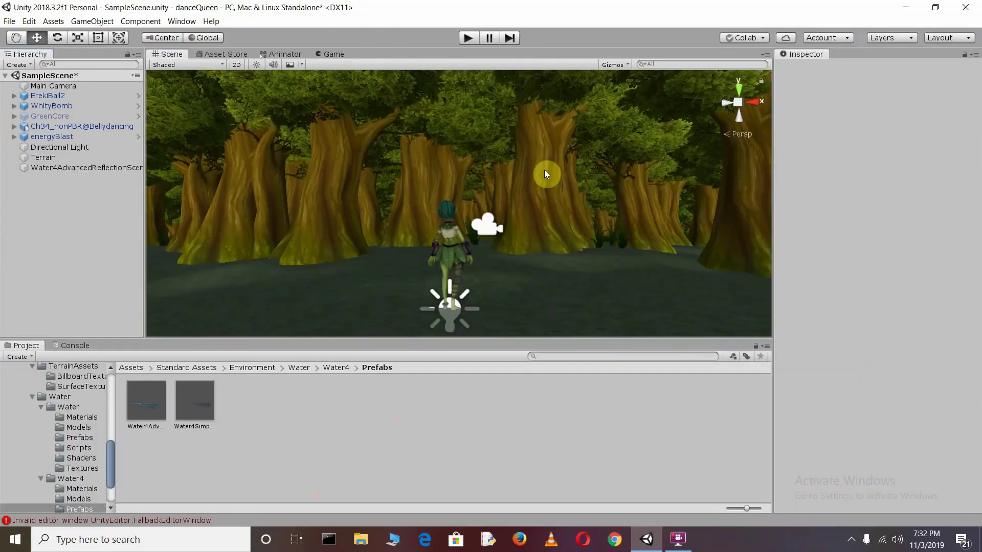
Step: Fly the Scene view forward through the forest toward the glowing orbs
mouse_move(544, 173)
right_down()
mouse_move(714, 167)
mouse_move(359, 84)
mouse_move(573, 200)
mouse_move(508, 182)
mouse_move(377, 193)
mouse_move(633, 224)
mouse_move(527, 175)
mouse_move(505, 197)
right_up()
Step: Run the scene to watch the dancer among the trees and energy orbs in Game view
click(470, 38)
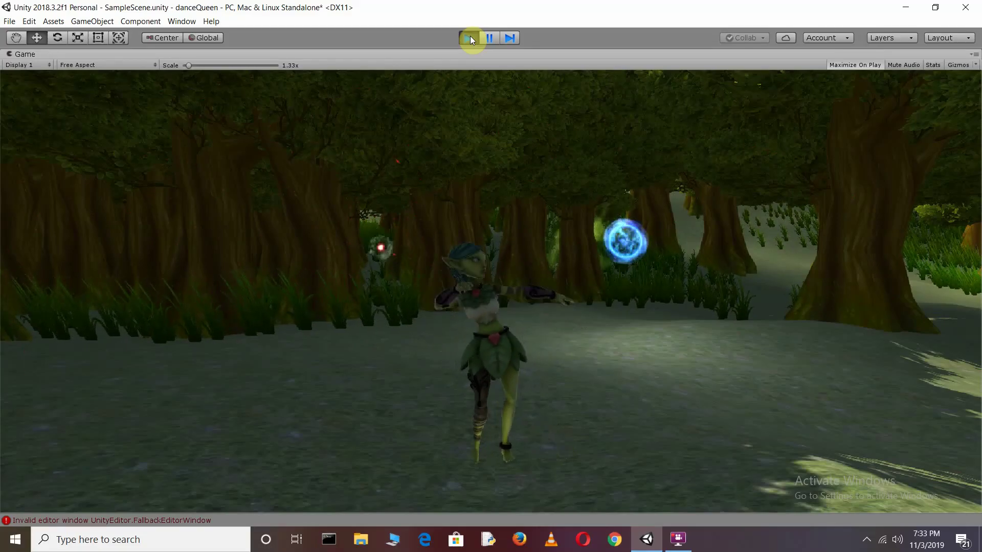
key(XF86MonBrightnessDown)
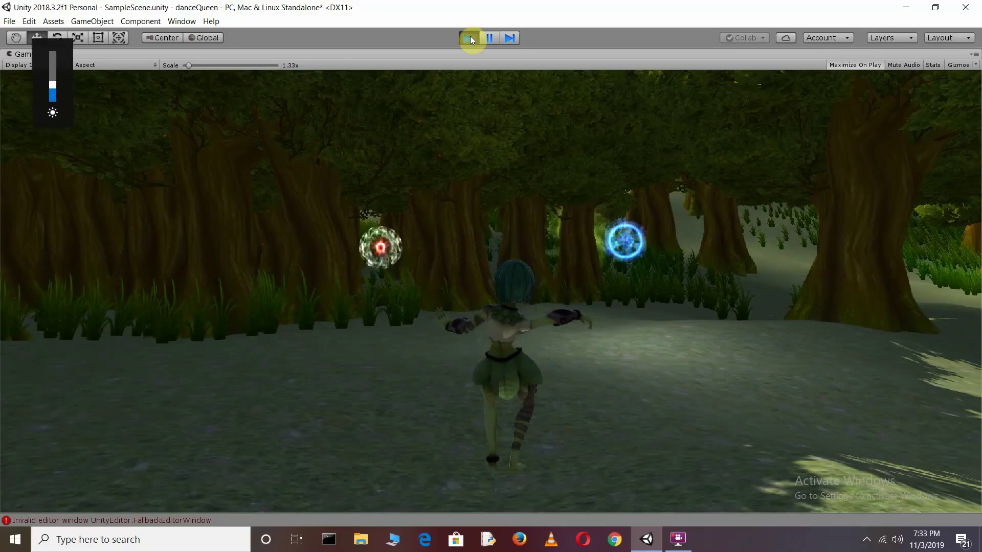